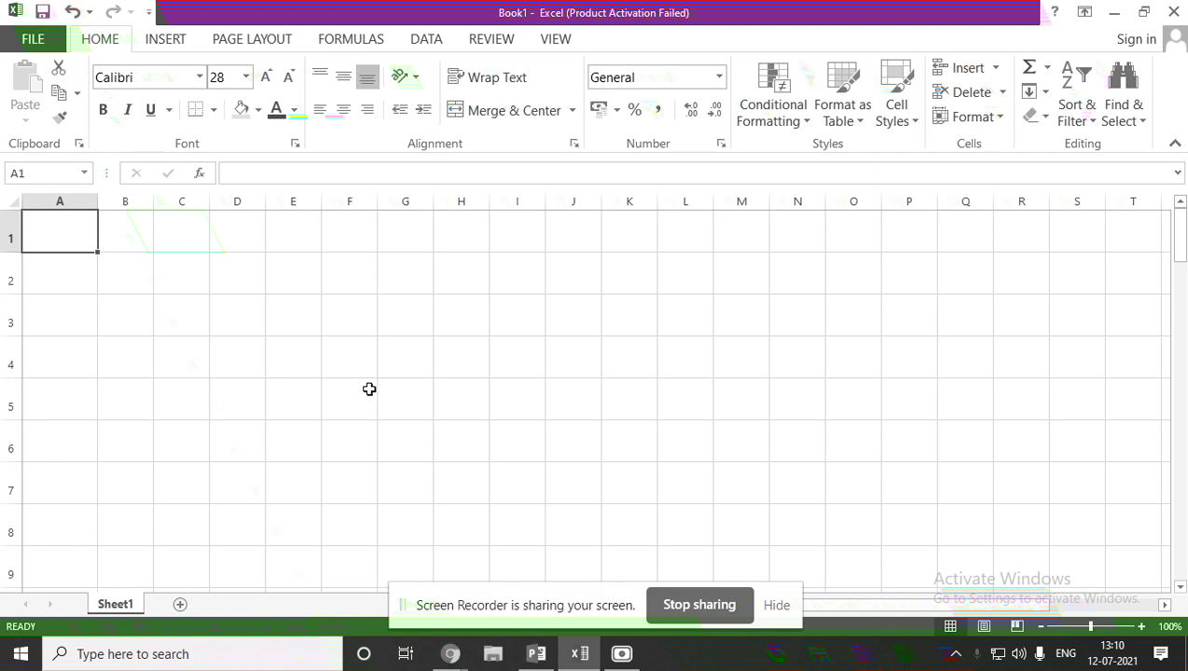
Enter the headings name and maths in A1 and B1, widening columns A and B.
{"action": "double_click", "coordinate": [66, 232]}
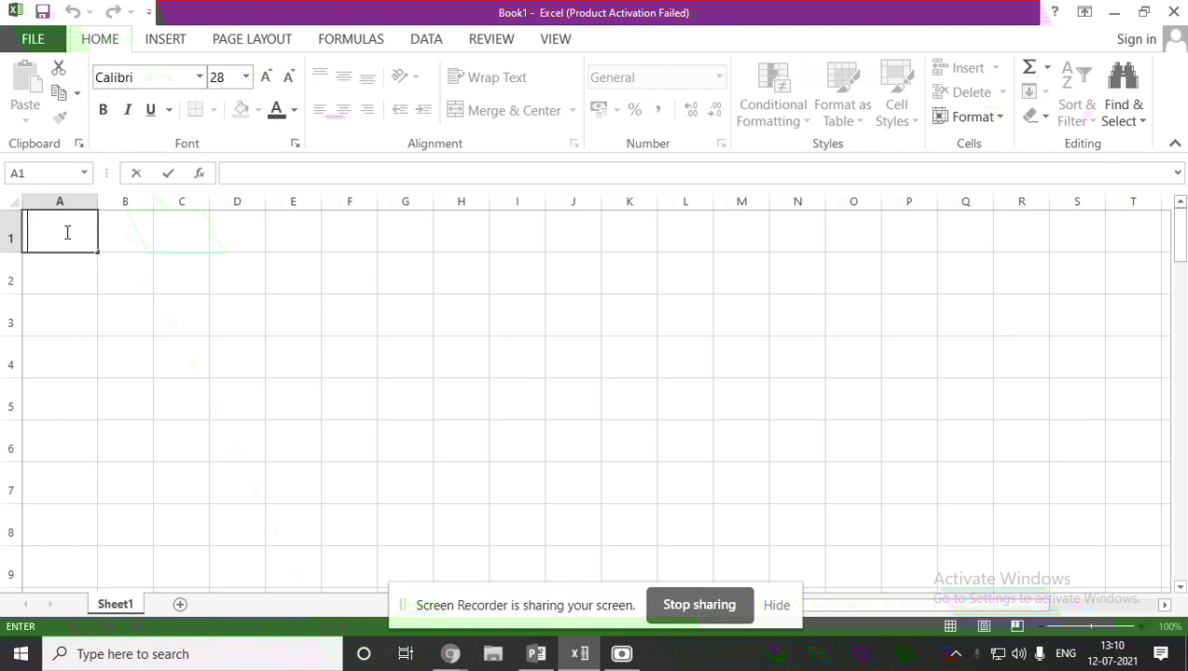
{"action": "type", "text": "name"}
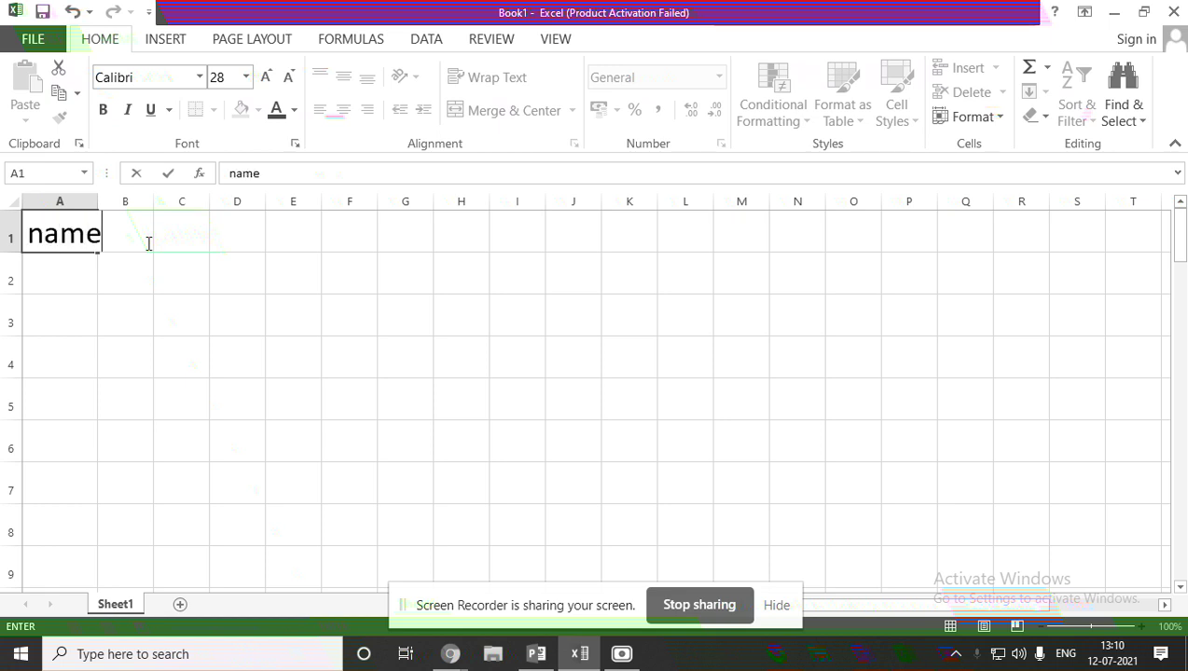
{"action": "key", "text": "F2"}
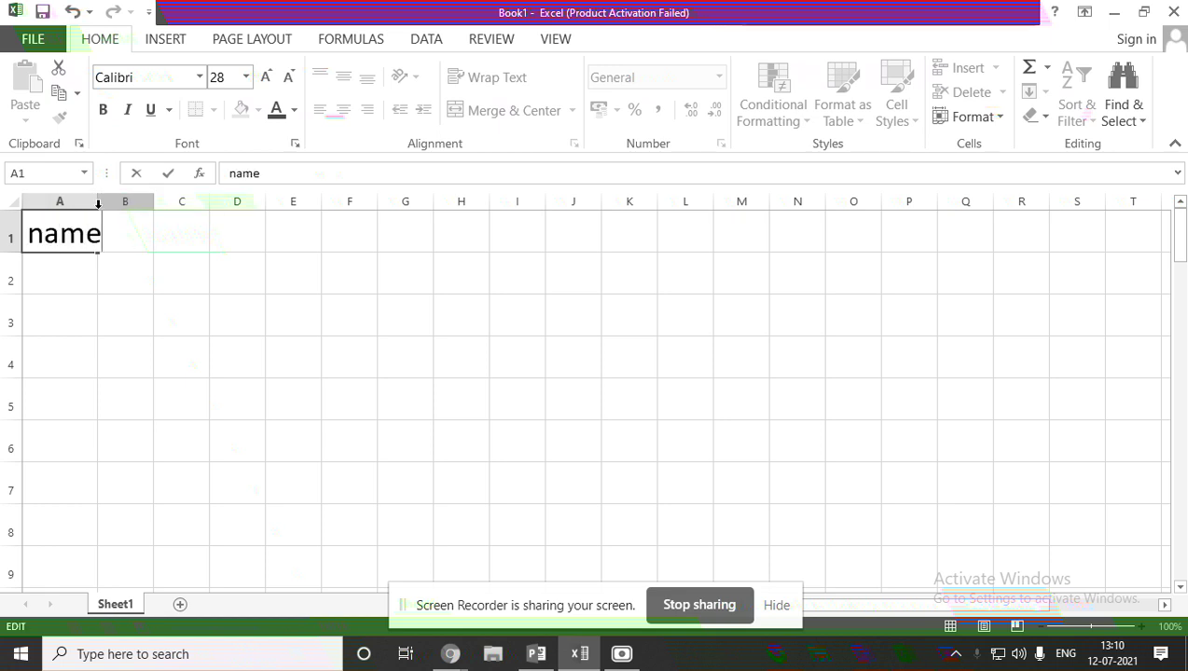
{"action": "left_click", "coordinate": [172, 233]}
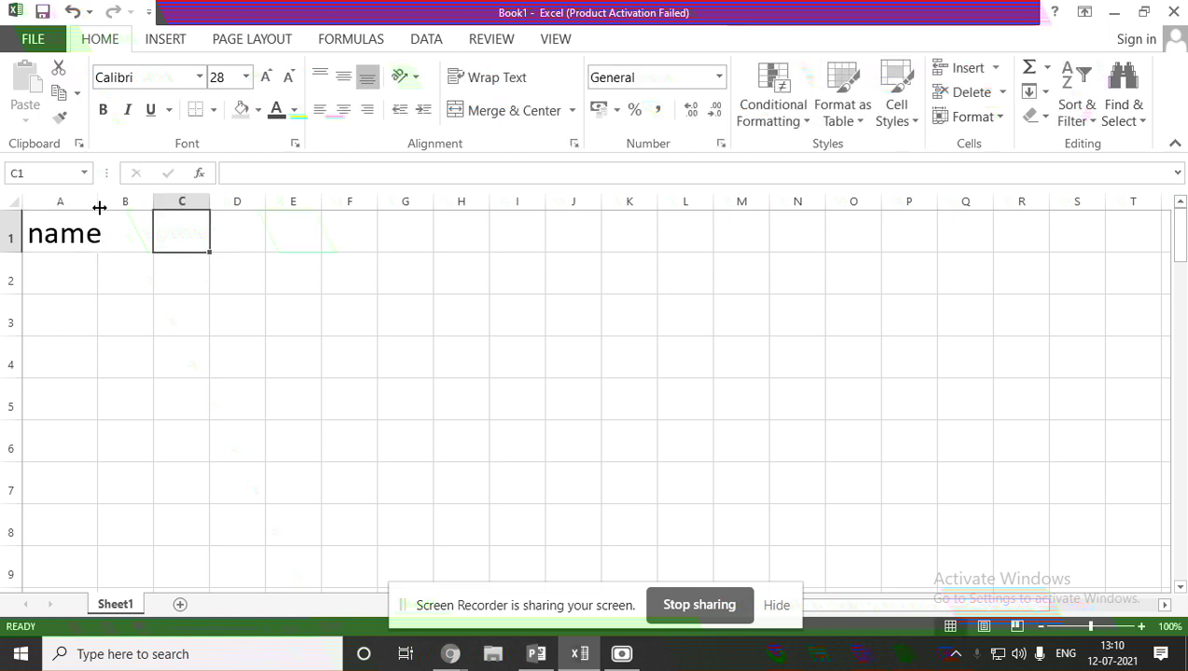
{"action": "left_click_drag", "start_coordinate": [98, 202], "coordinate": [122, 203]}
{"action": "left_click", "coordinate": [151, 219]}
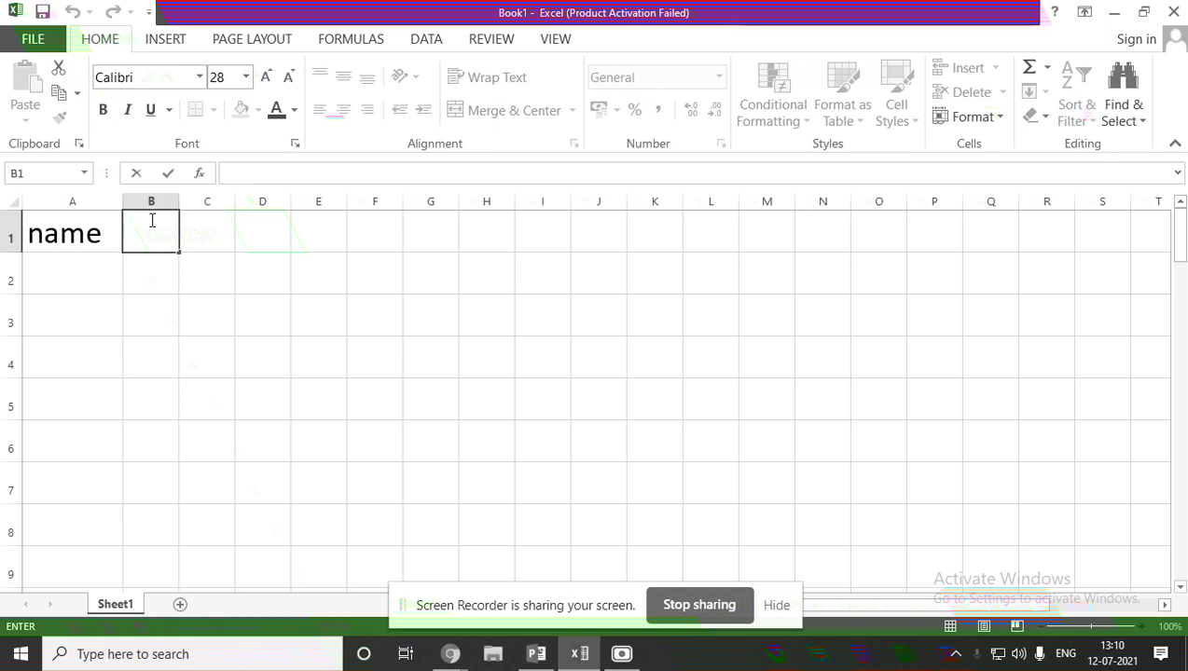
{"action": "type", "text": "maths"}
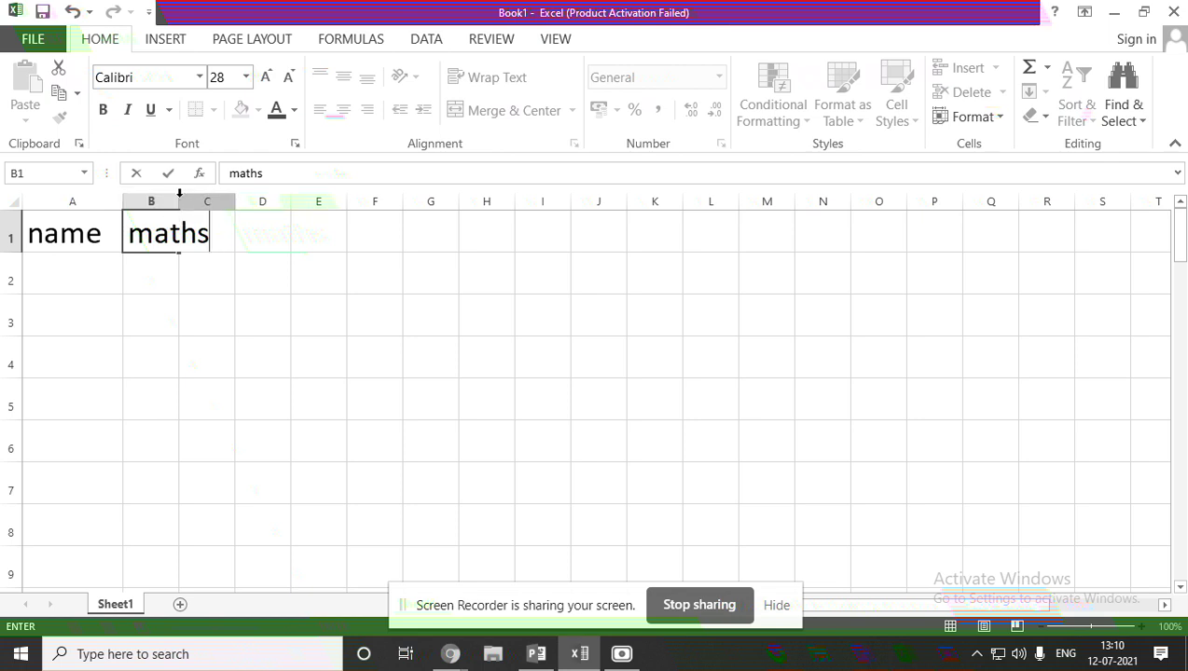
{"action": "left_click", "coordinate": [258, 233]}
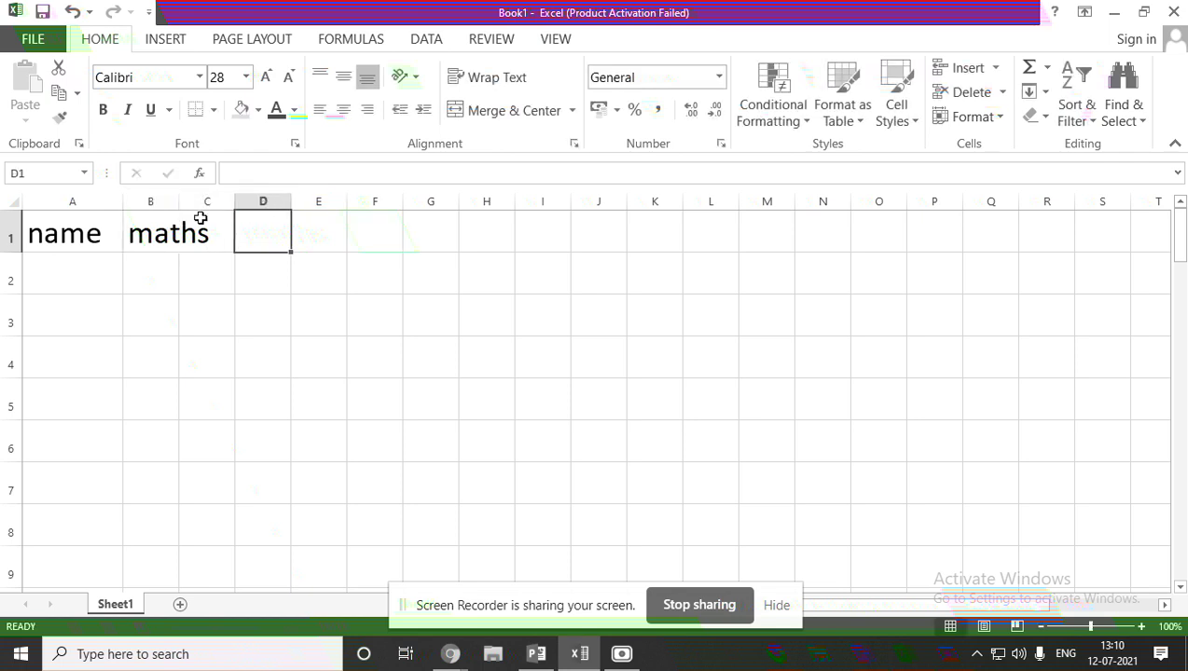
{"action": "left_click_drag", "start_coordinate": [177, 204], "coordinate": [239, 205]}
Enter the headings sci and com in C1 and D1, widening column D.
{"action": "double_click", "coordinate": [275, 221]}
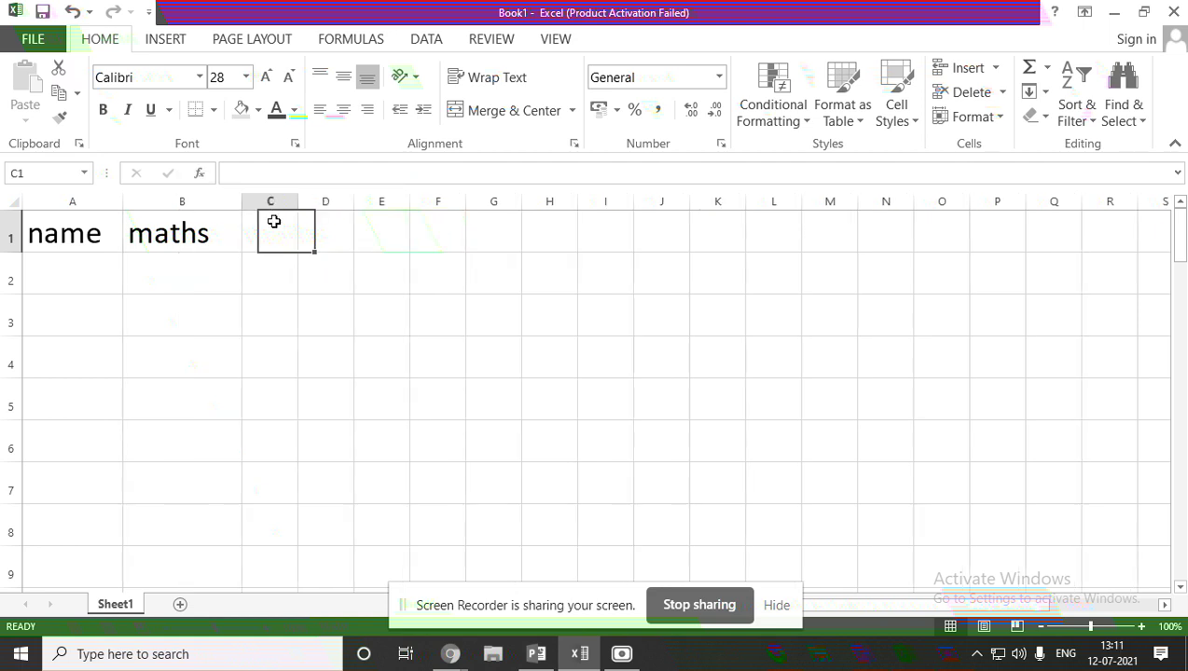
{"action": "type", "text": "sci"}
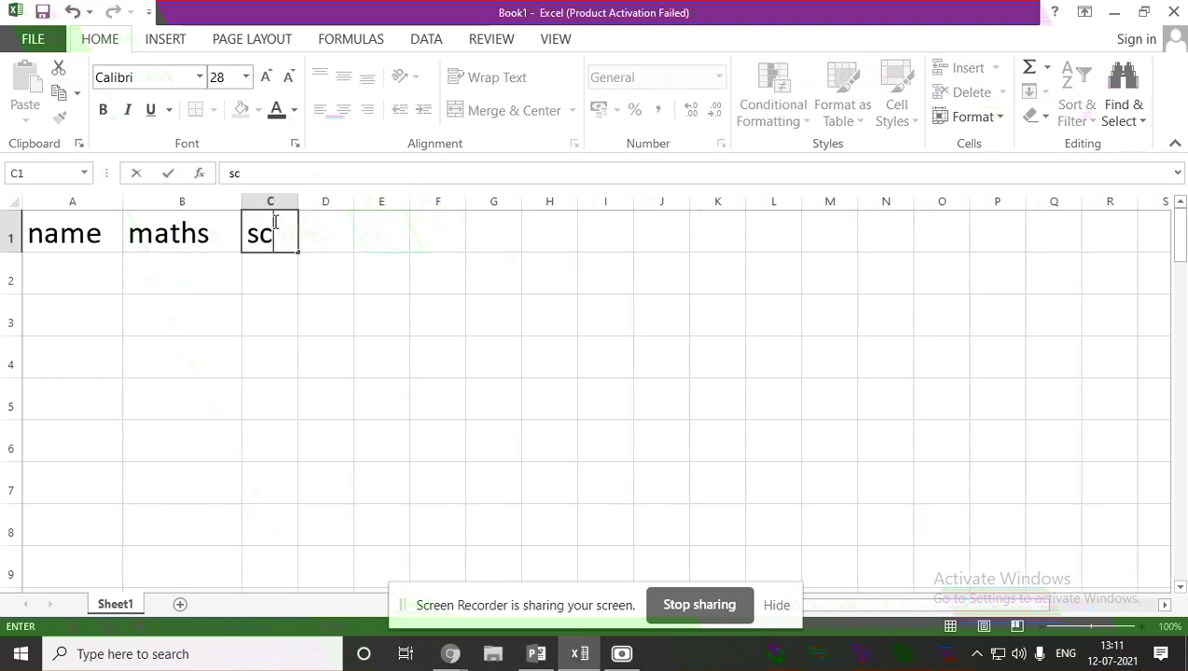
{"action": "left_click", "coordinate": [342, 224]}
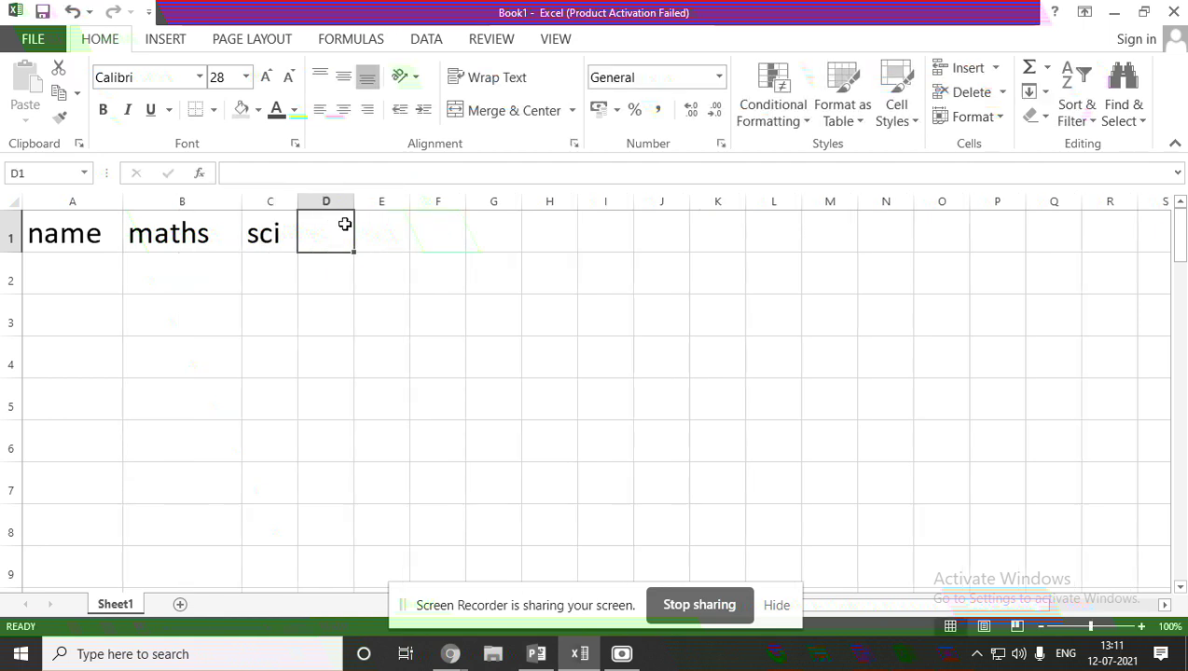
{"action": "type", "text": "com"}
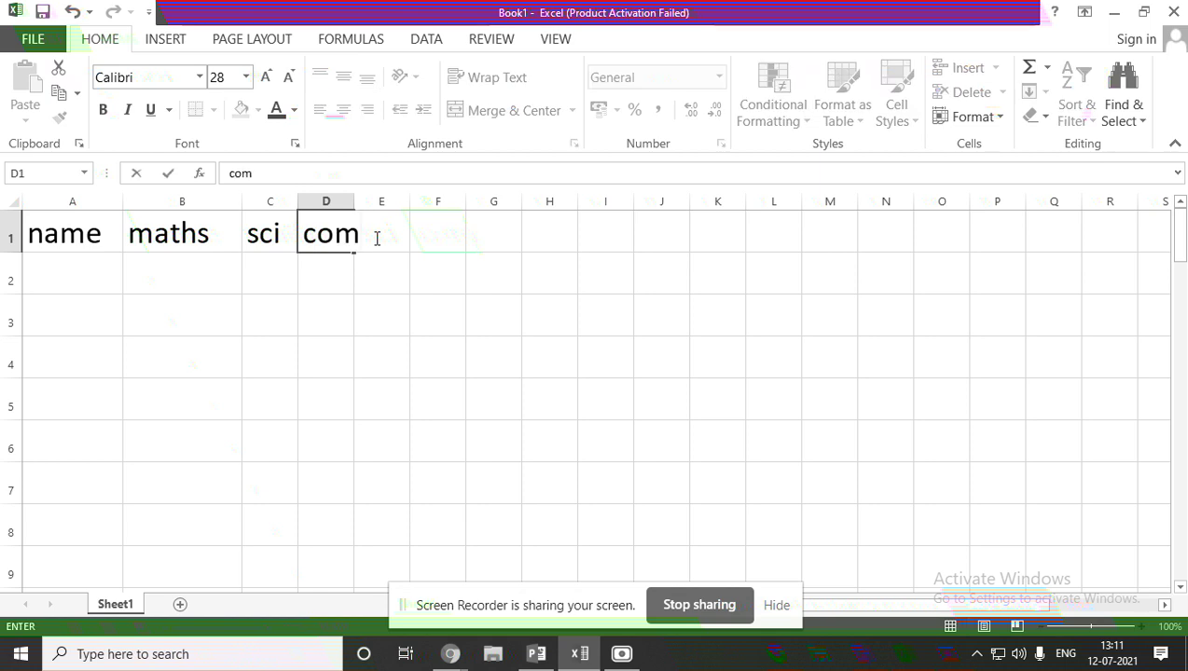
{"action": "left_click", "coordinate": [384, 235]}
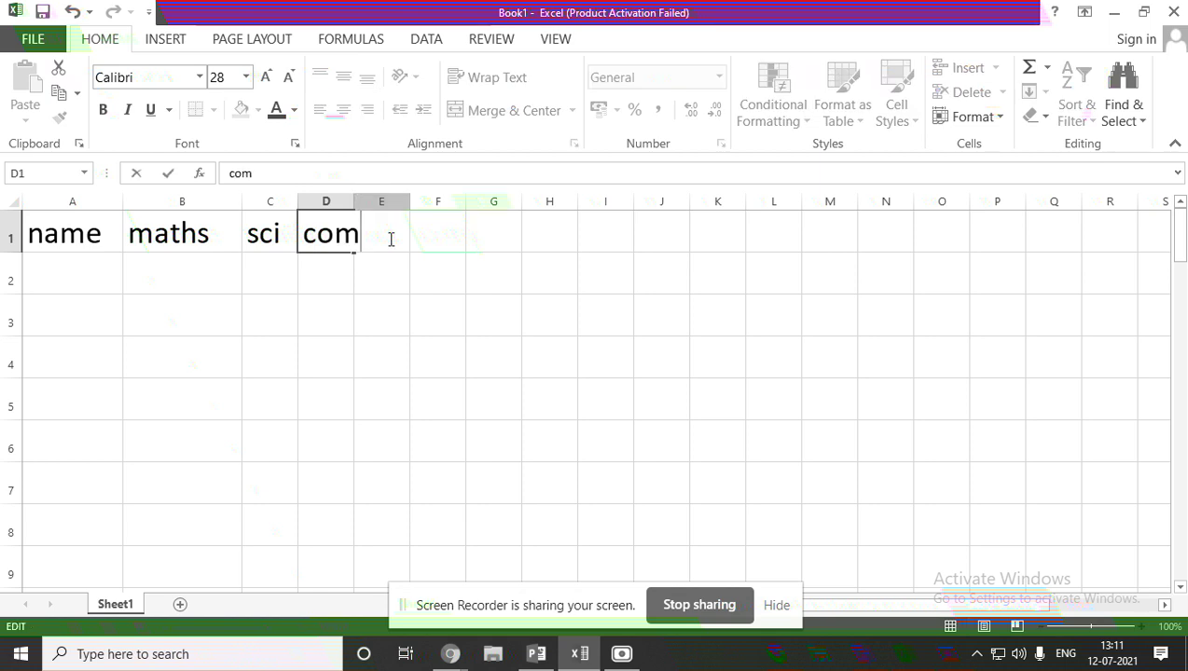
{"action": "left_click", "coordinate": [436, 233]}
{"action": "left_click_drag", "start_coordinate": [354, 201], "coordinate": [383, 204]}
Enter the headings total and per in E1 and F1, widening column E.
{"action": "left_click", "coordinate": [418, 237]}
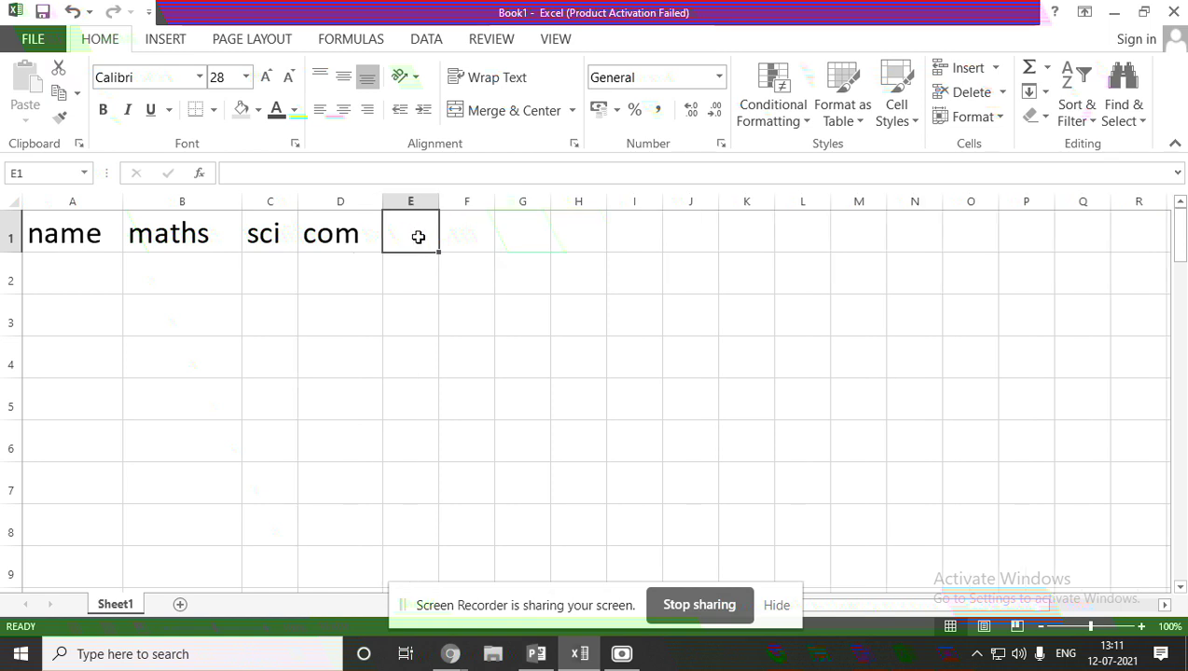
{"action": "type", "text": "total"}
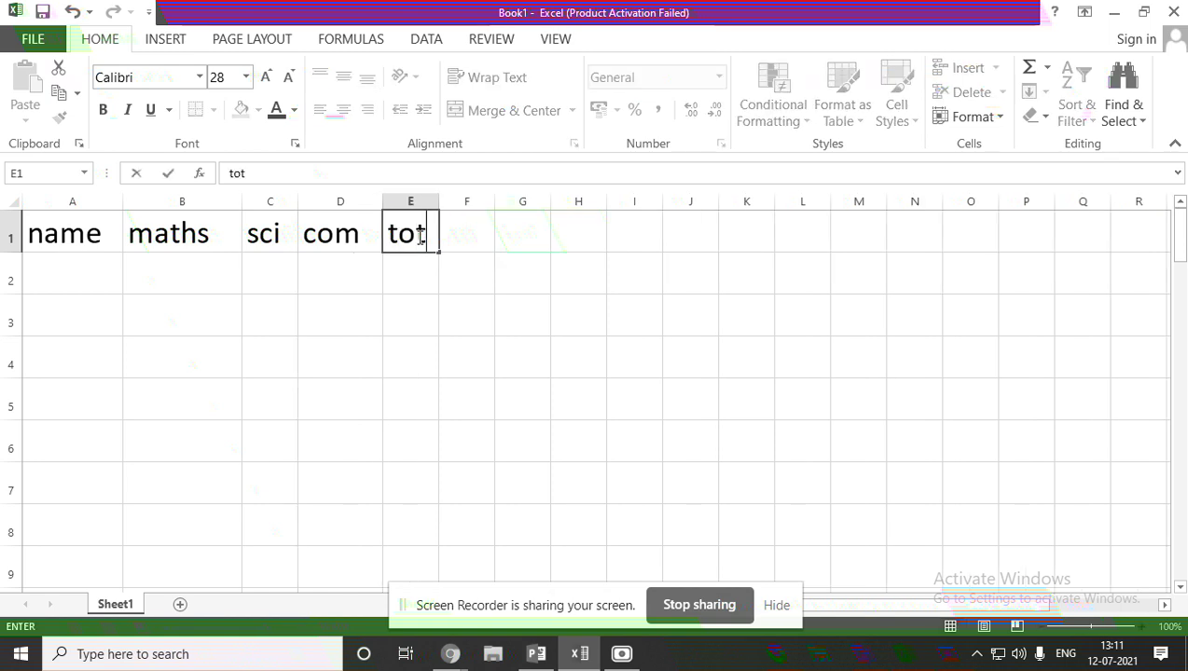
{"action": "left_click", "coordinate": [509, 233]}
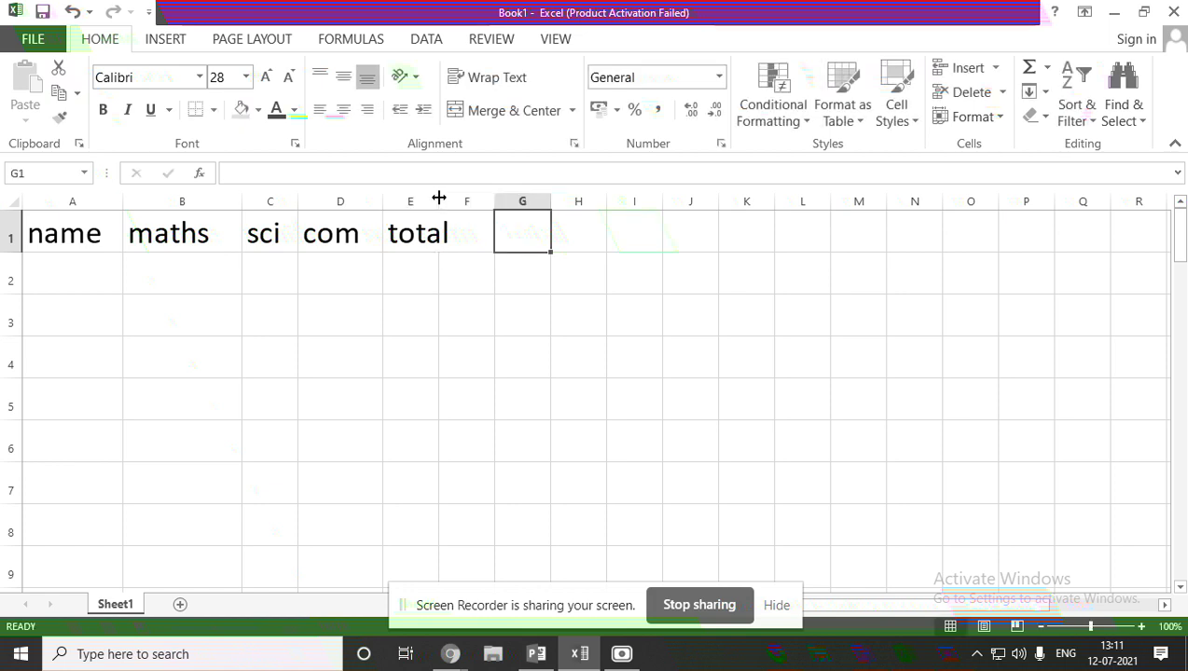
{"action": "left_click_drag", "start_coordinate": [438, 198], "coordinate": [479, 198]}
{"action": "left_click", "coordinate": [506, 232]}
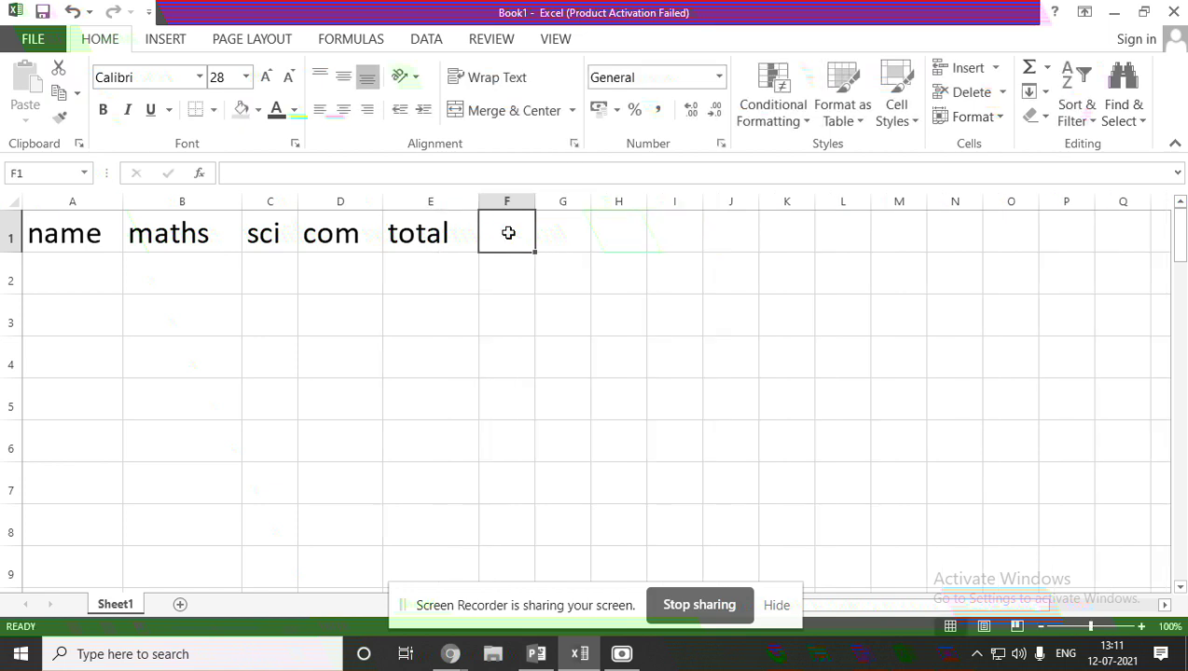
{"action": "type", "text": "per"}
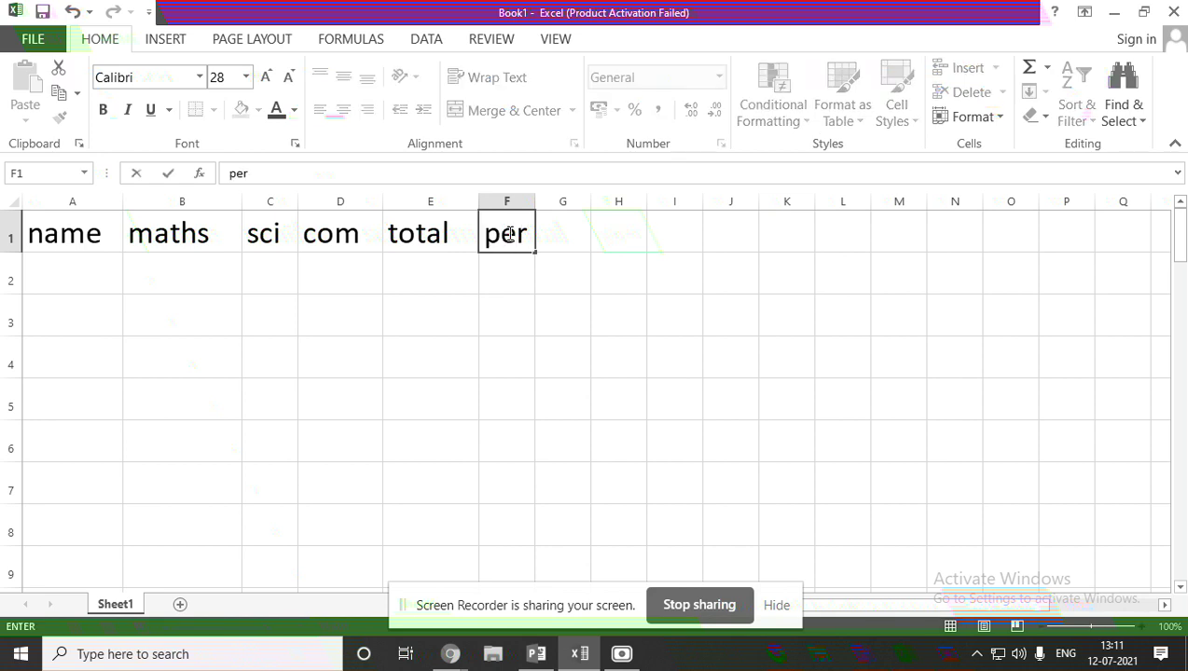
{"action": "left_click", "coordinate": [100, 274]}
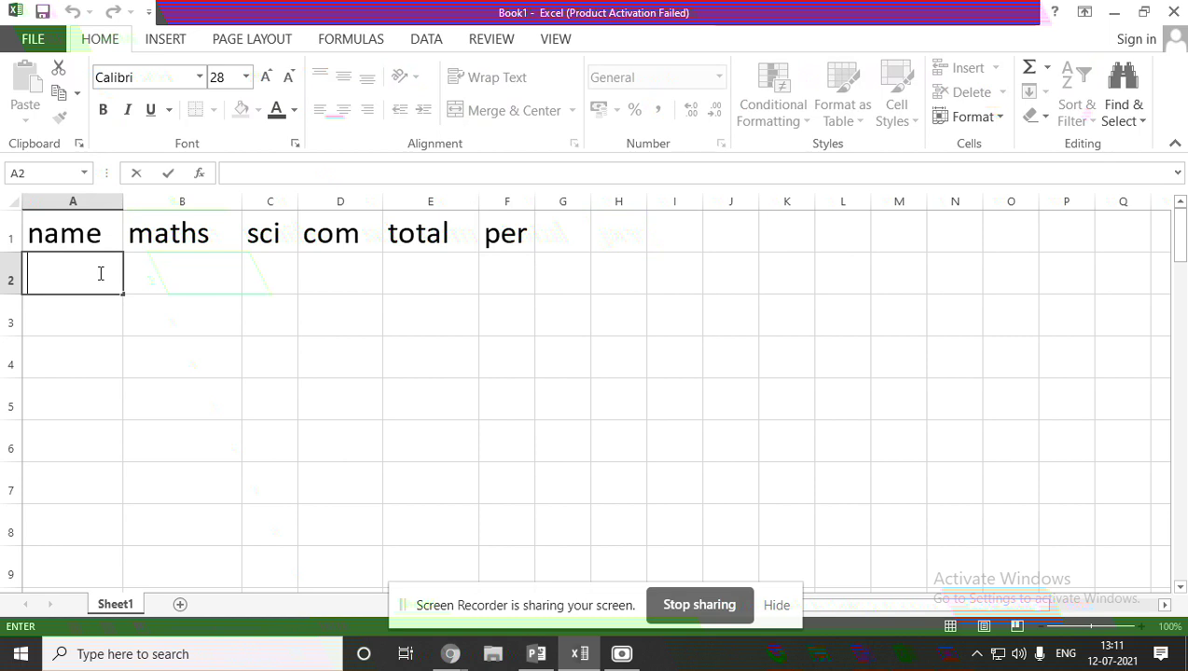
Enter the student names anuja, sushma and rohit in A2:A4.
{"action": "type", "text": "anuja"}
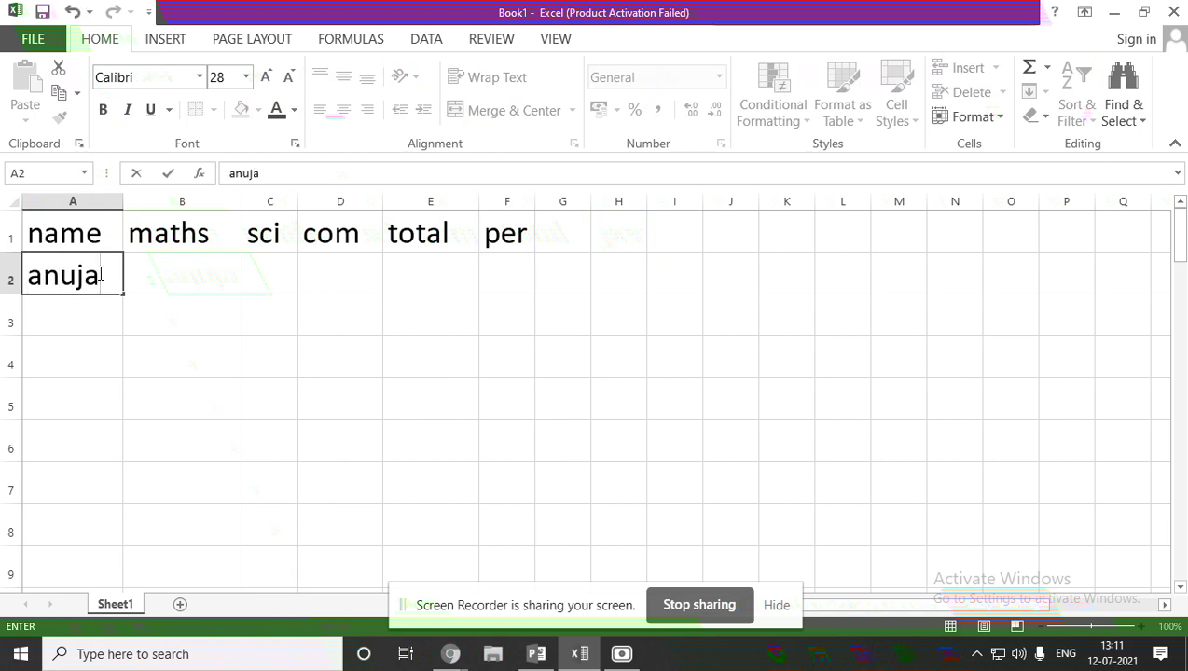
{"action": "left_click", "coordinate": [64, 322]}
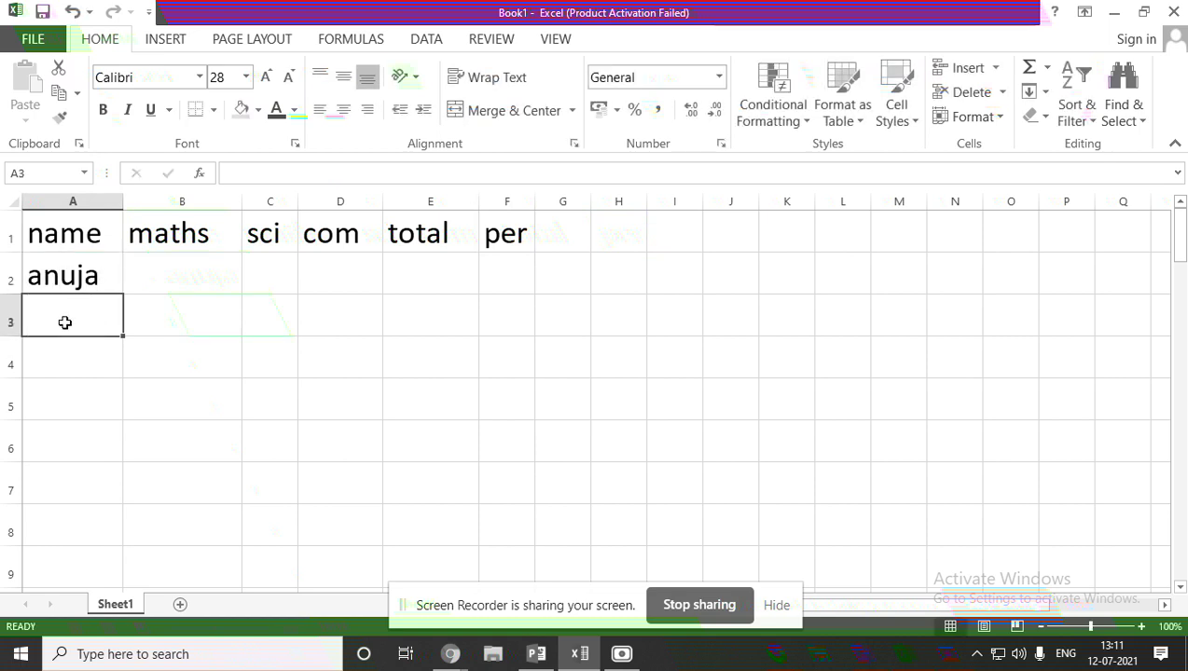
{"action": "type", "text": "sushma"}
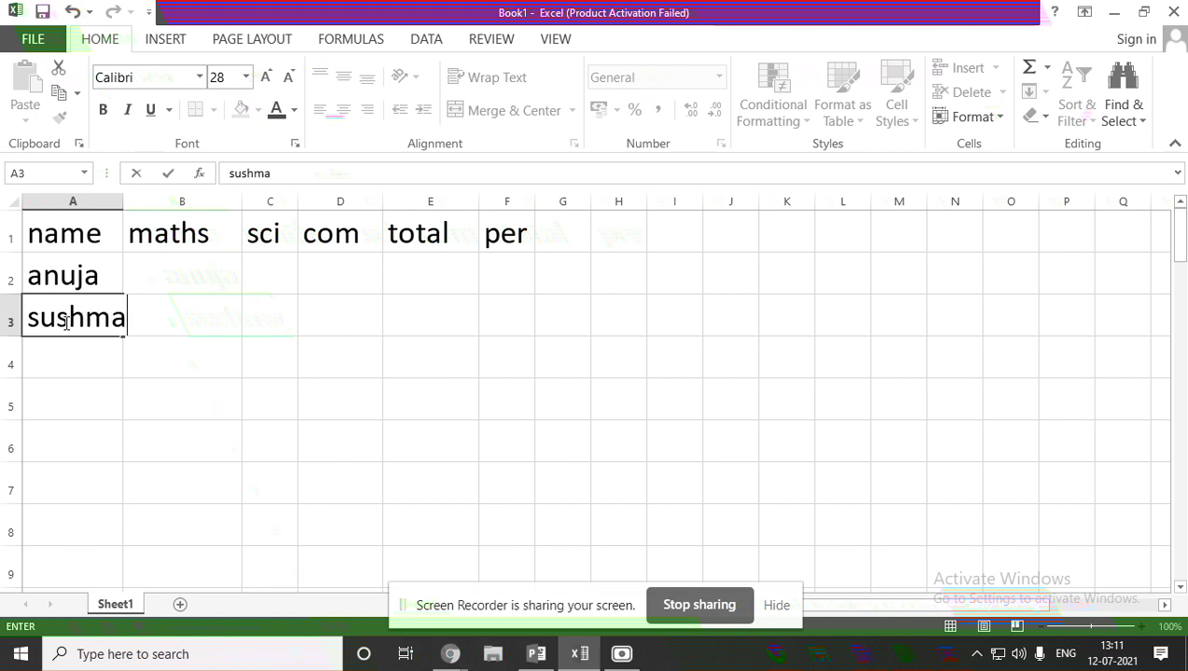
{"action": "left_click", "coordinate": [62, 353]}
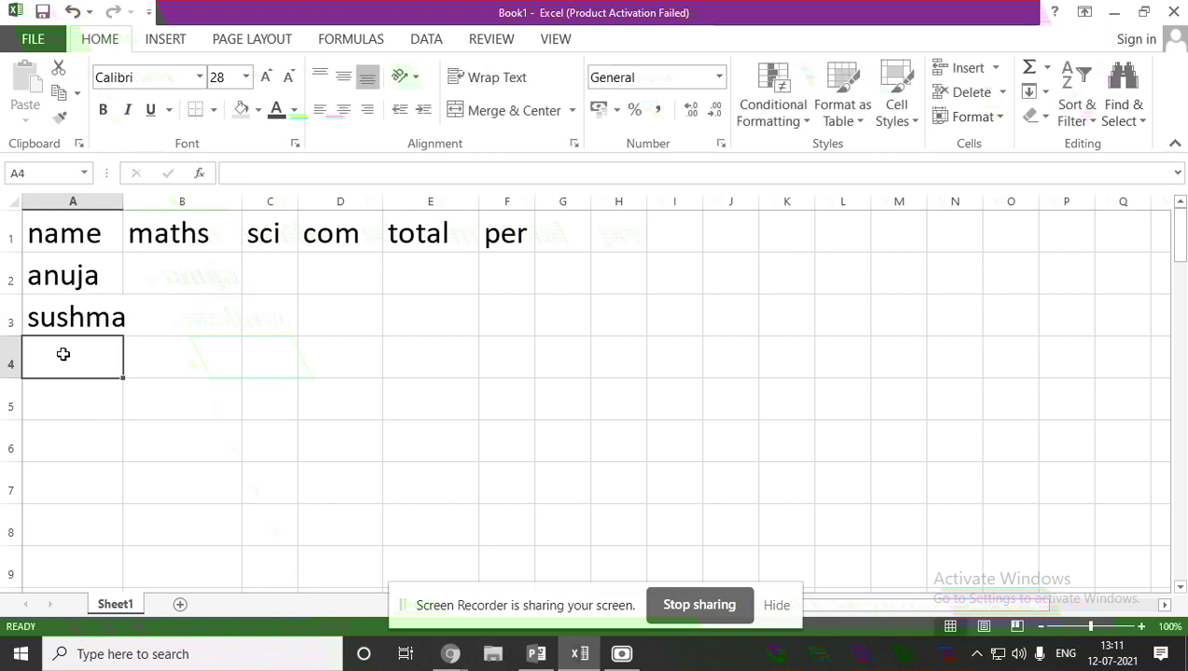
{"action": "type", "text": "rohit"}
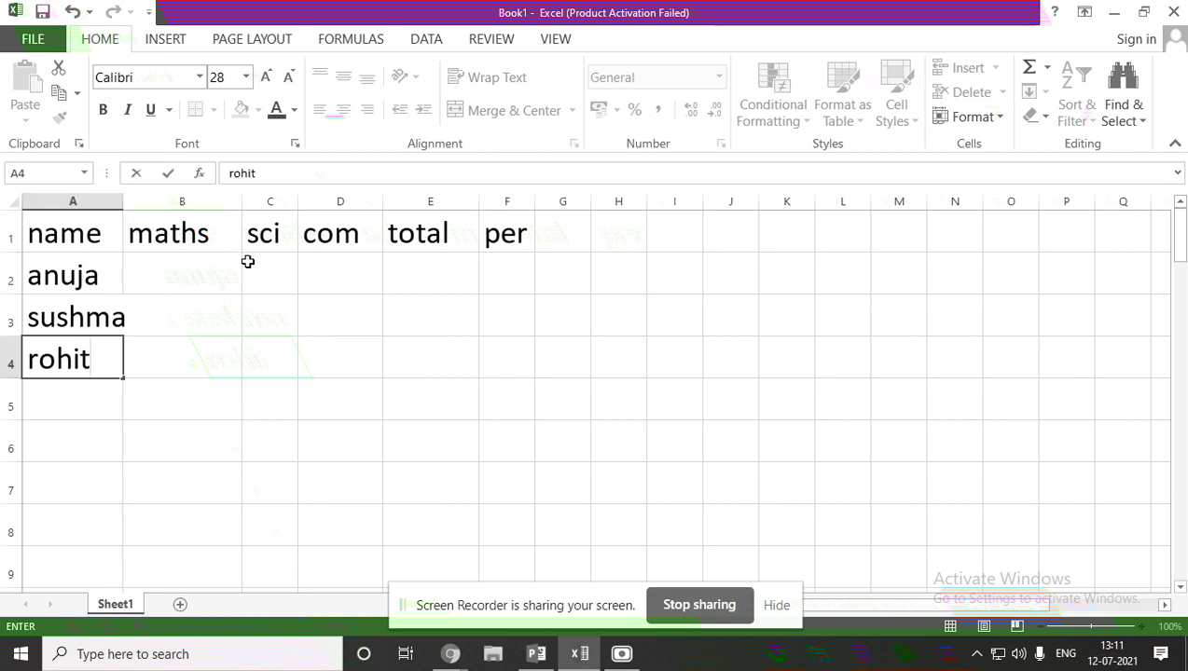
{"action": "left_click", "coordinate": [183, 270]}
Widen column B and enter maths marks 90, 99 and 100 in B2:B4.
{"action": "left_click_drag", "start_coordinate": [122, 200], "coordinate": [144, 201]}
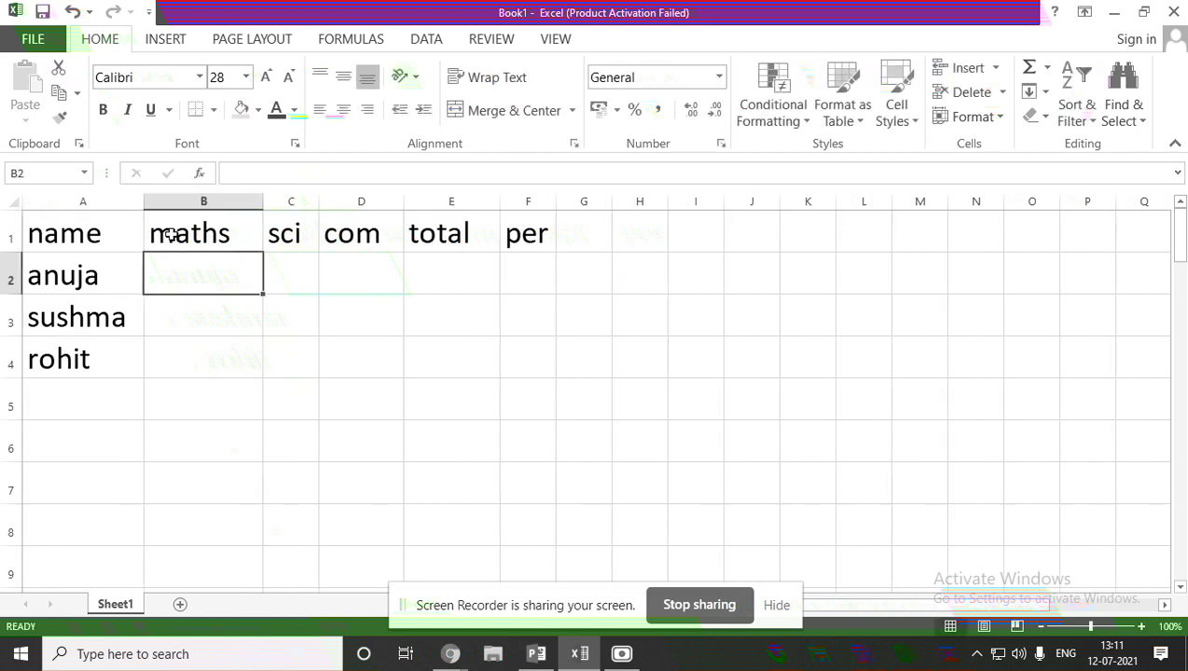
{"action": "double_click", "coordinate": [182, 273]}
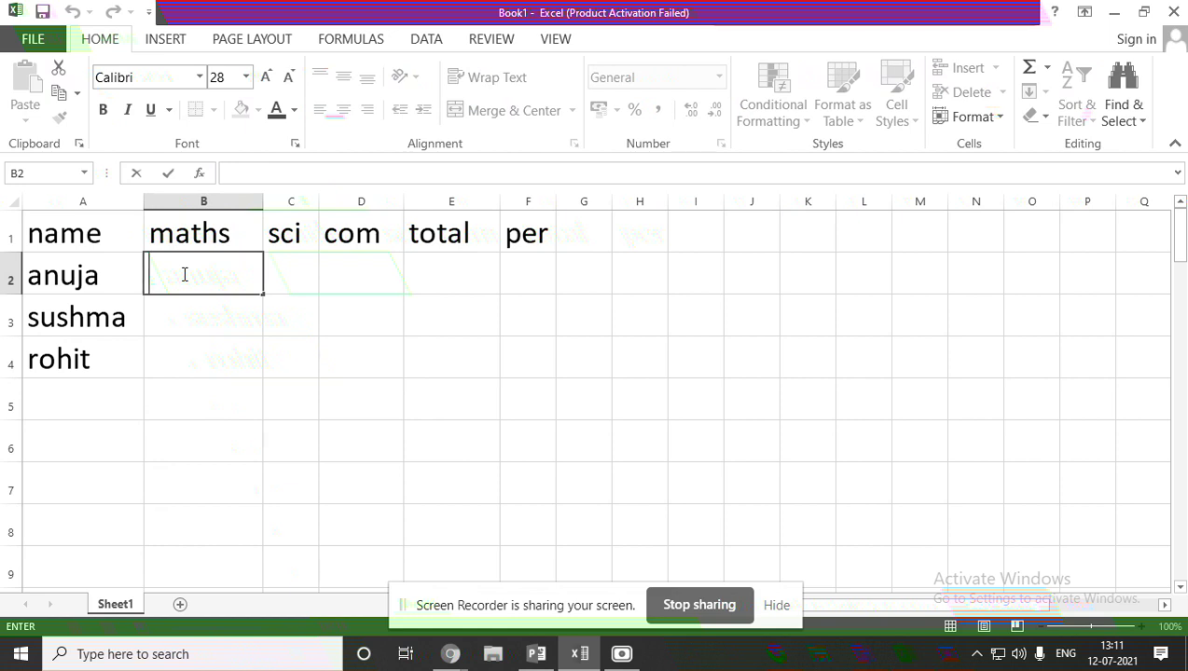
{"action": "type", "text": "90"}
{"action": "left_click", "coordinate": [182, 315]}
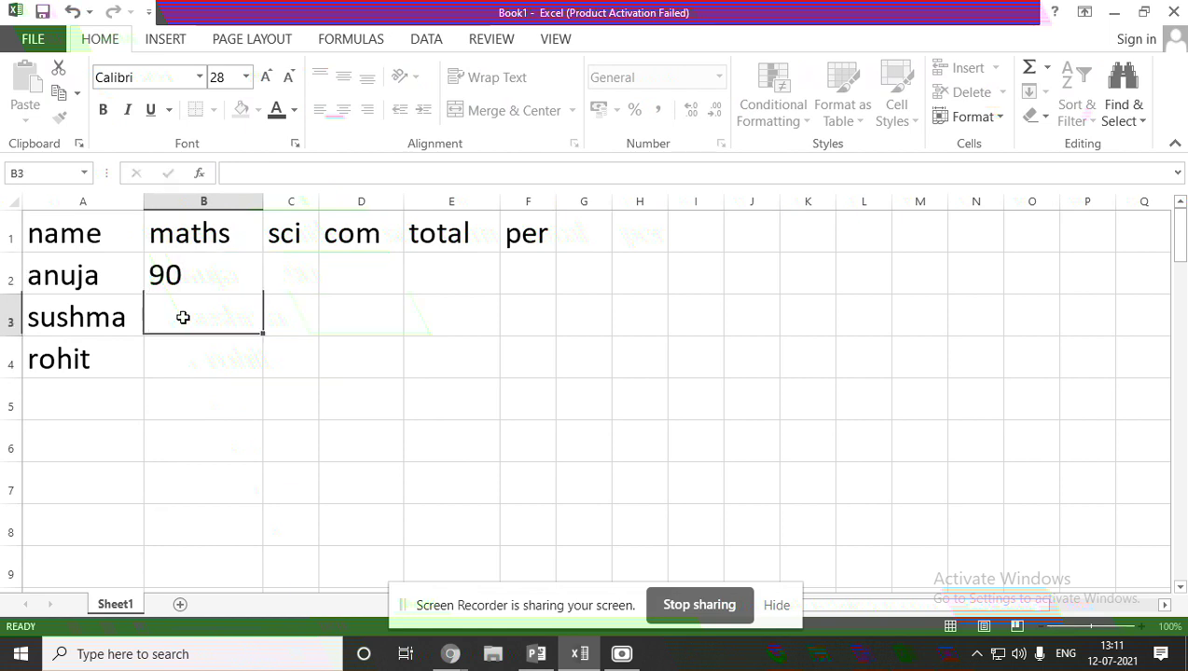
{"action": "type", "text": "99"}
{"action": "left_click", "coordinate": [198, 350]}
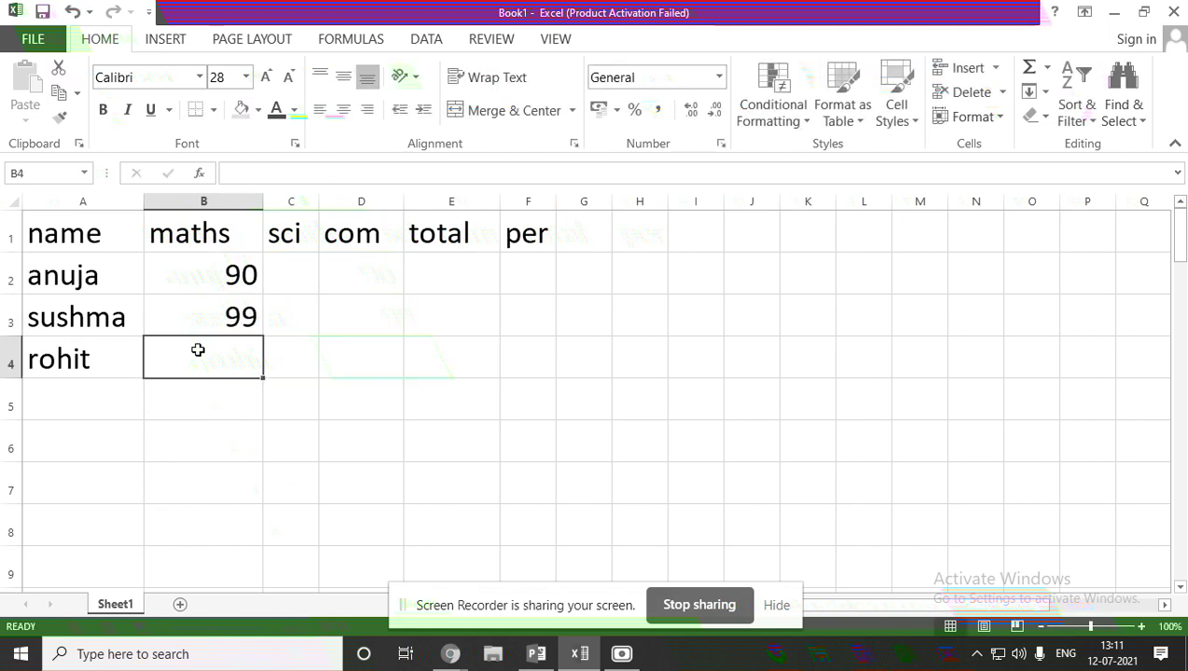
{"action": "type", "text": "100"}
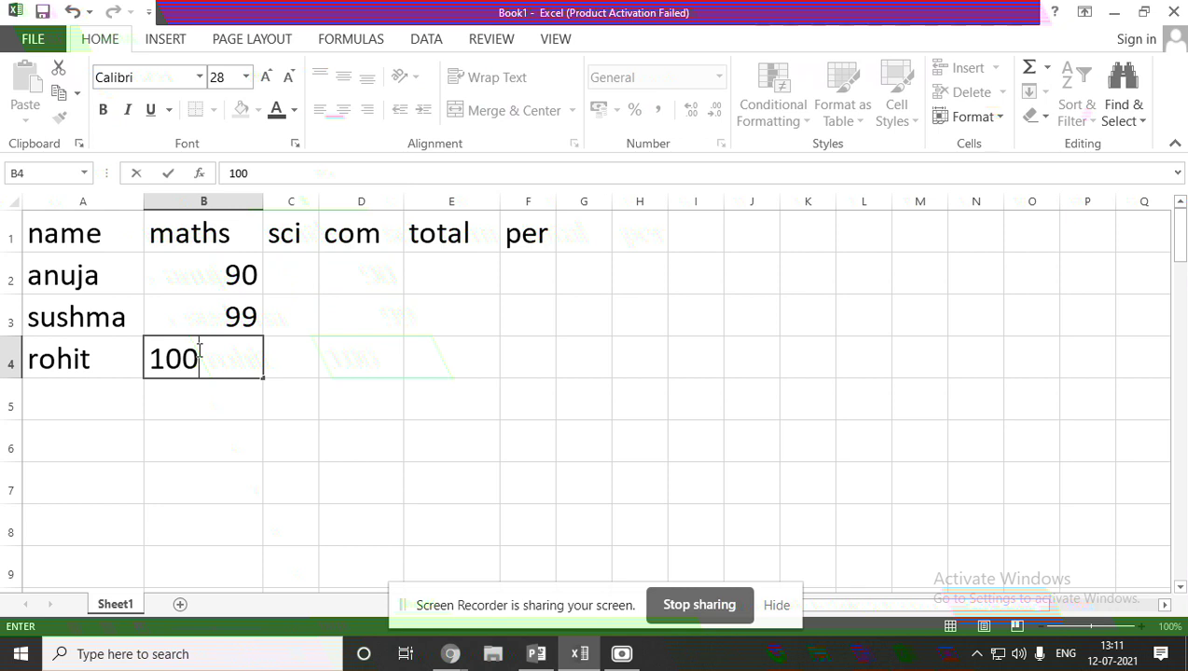
{"action": "left_click", "coordinate": [301, 272]}
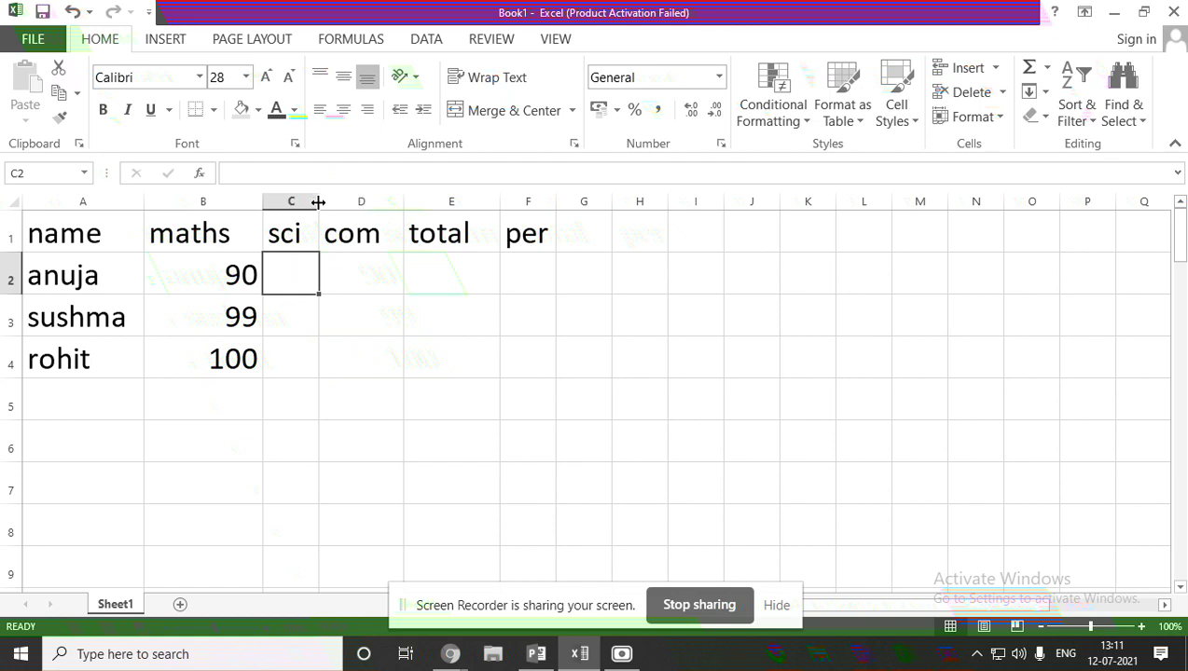
Widen column C and enter sci marks 99, 89 and 90 in C2:C4.
{"action": "left_click_drag", "start_coordinate": [318, 201], "coordinate": [348, 201]}
{"action": "double_click", "coordinate": [303, 269]}
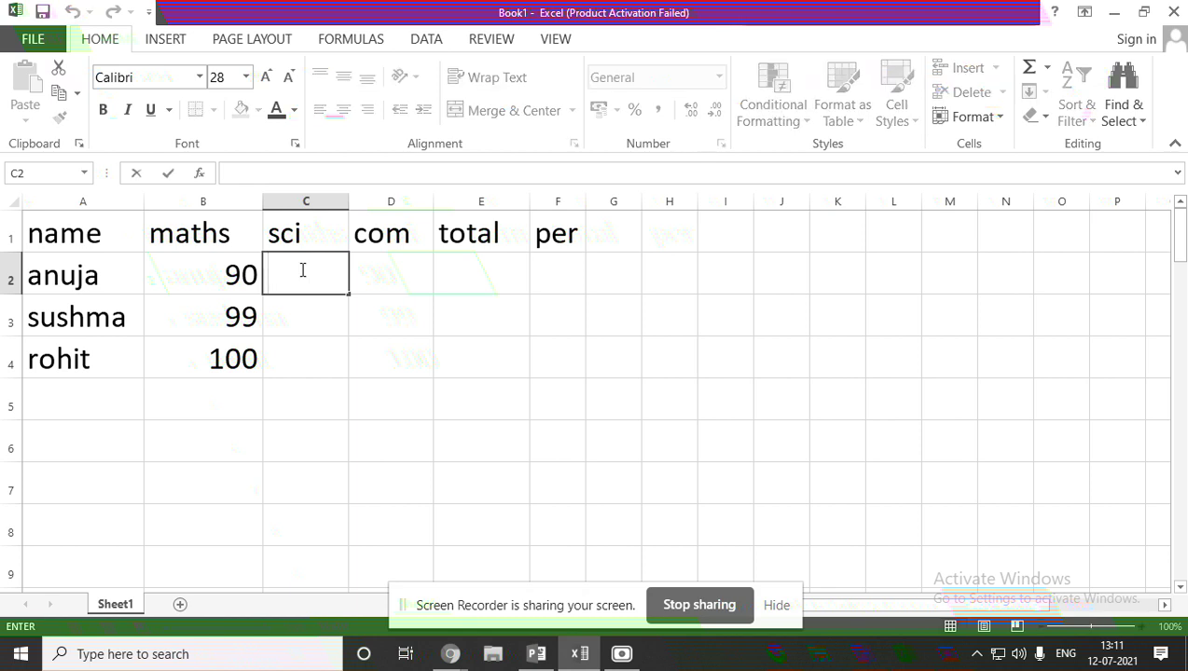
{"action": "type", "text": "99"}
{"action": "key", "text": "Return"}
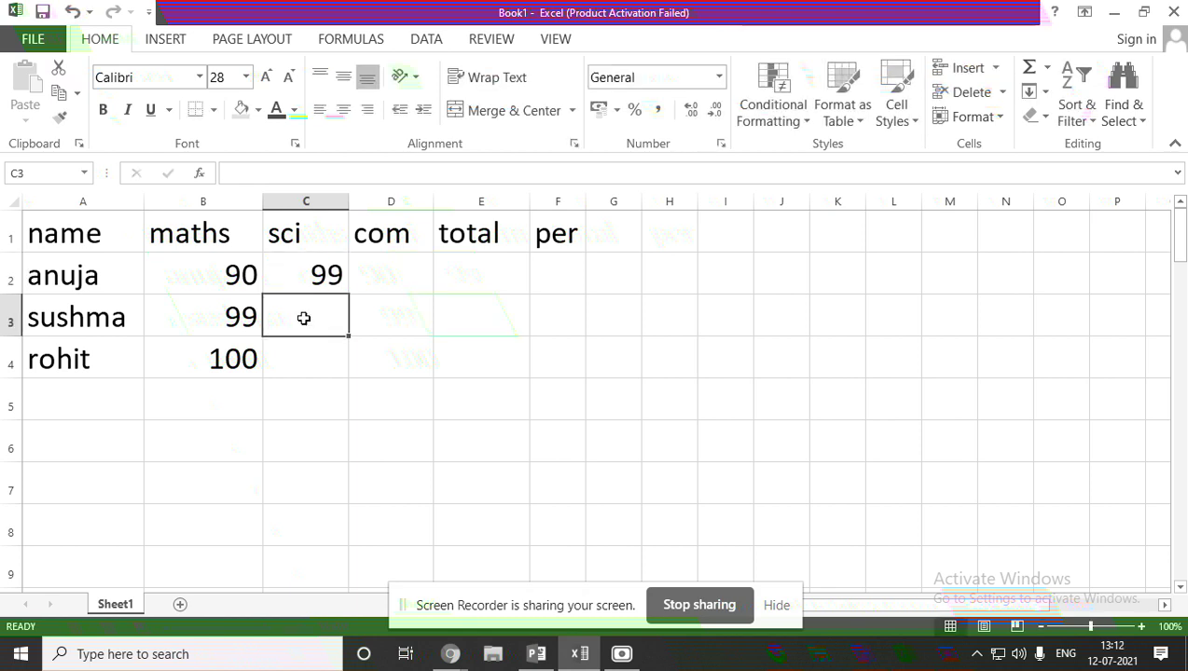
{"action": "type", "text": "89"}
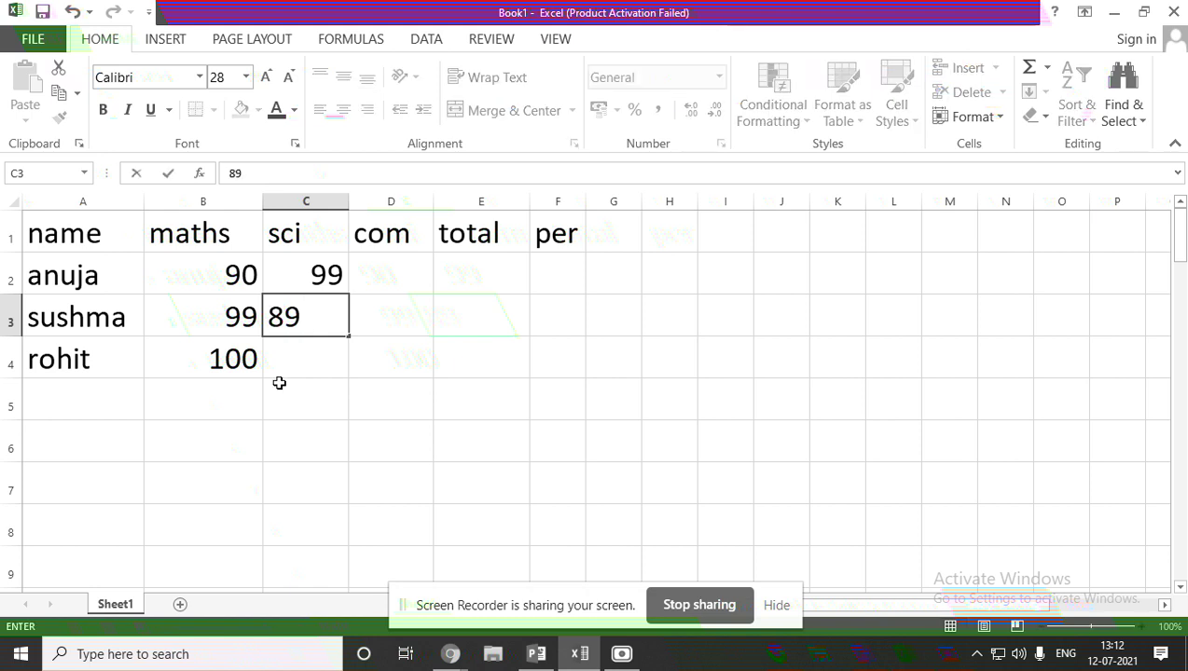
{"action": "key", "text": "Return"}
{"action": "type", "text": "90"}
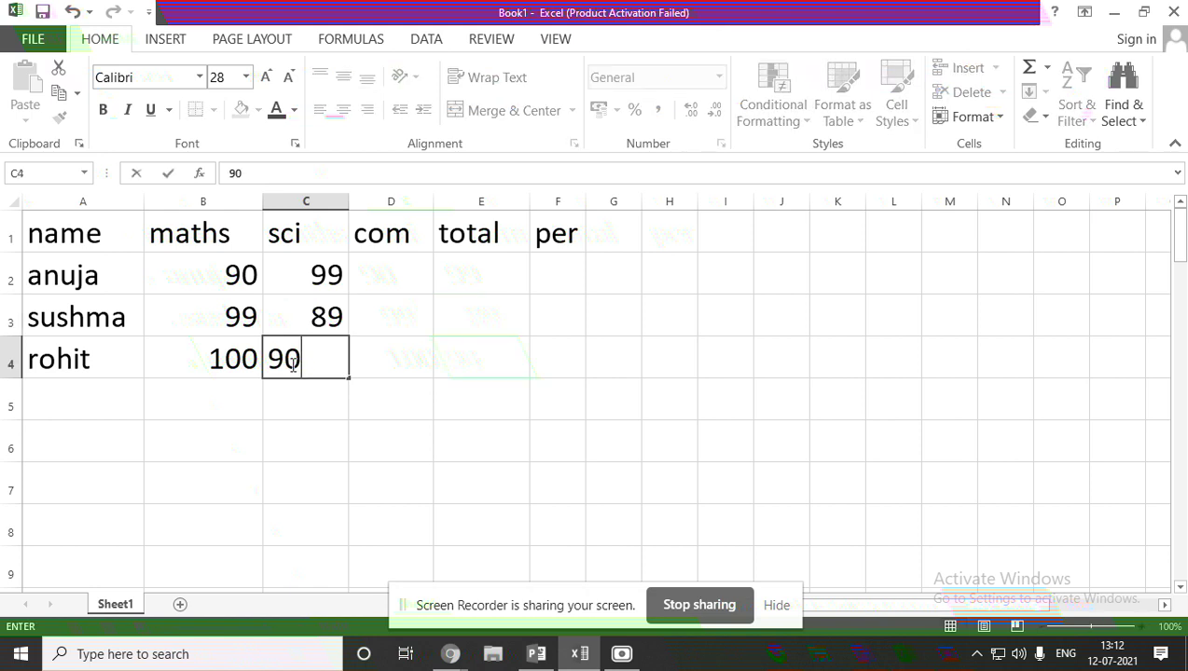
{"action": "left_click", "coordinate": [421, 275]}
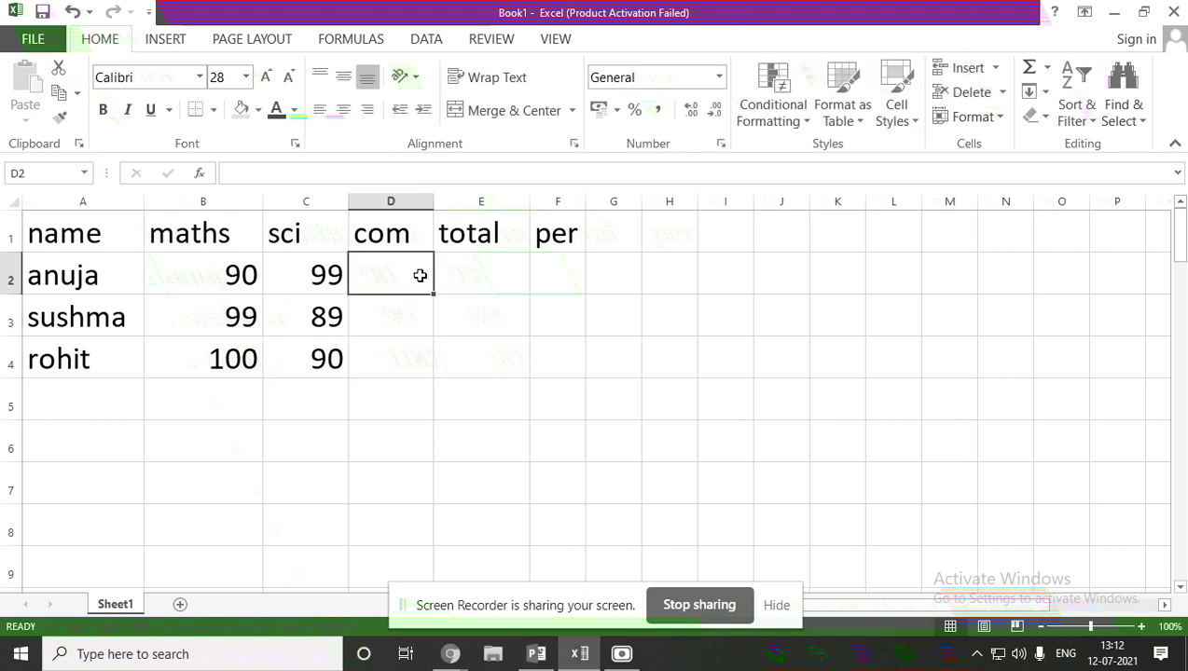
Enter com marks 45, 89 and 100 in D2:D4.
{"action": "type", "text": "45"}
{"action": "left_click", "coordinate": [413, 311]}
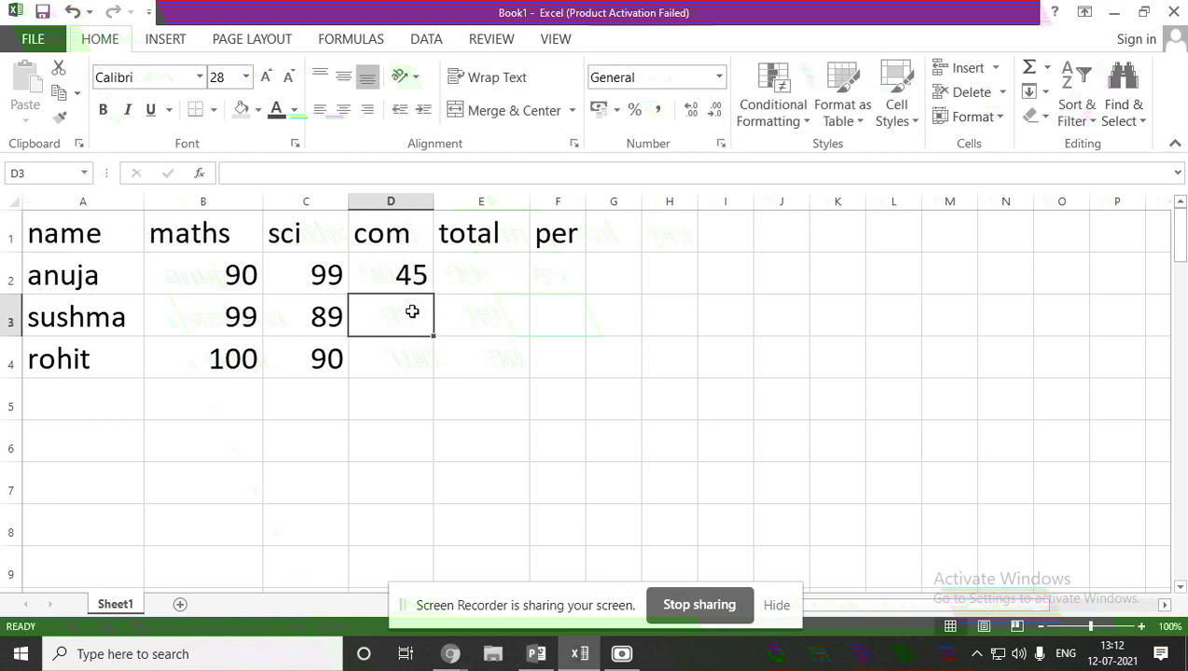
{"action": "type", "text": "89"}
{"action": "left_click", "coordinate": [406, 357]}
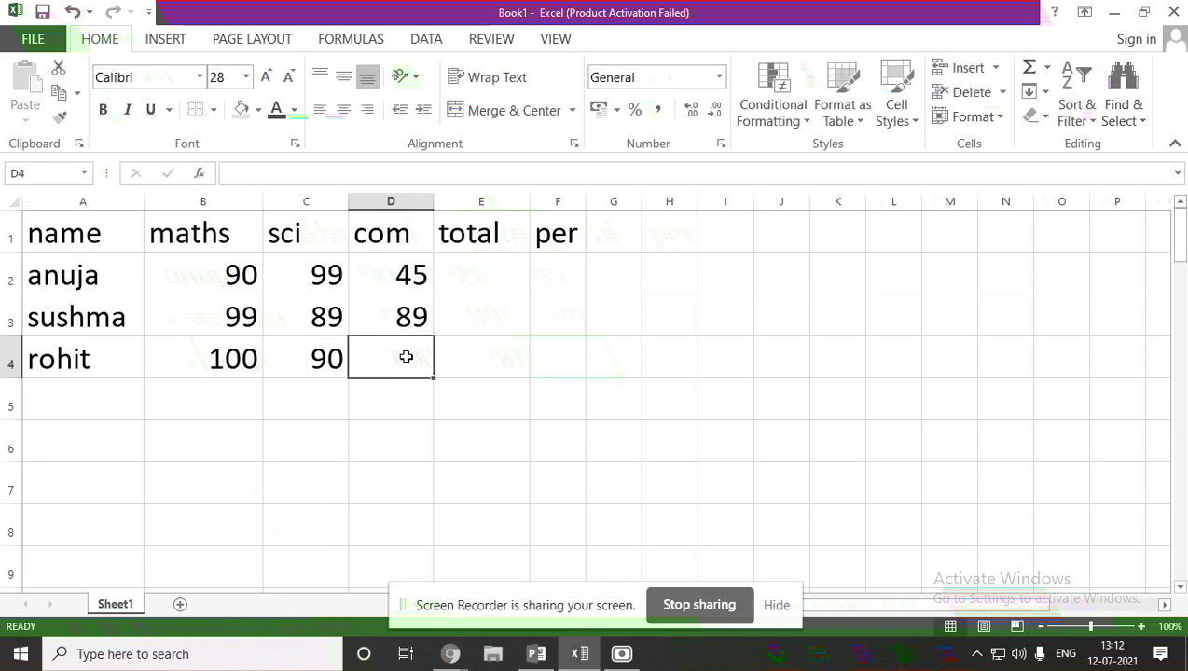
{"action": "type", "text": "100"}
{"action": "left_click", "coordinate": [459, 266]}
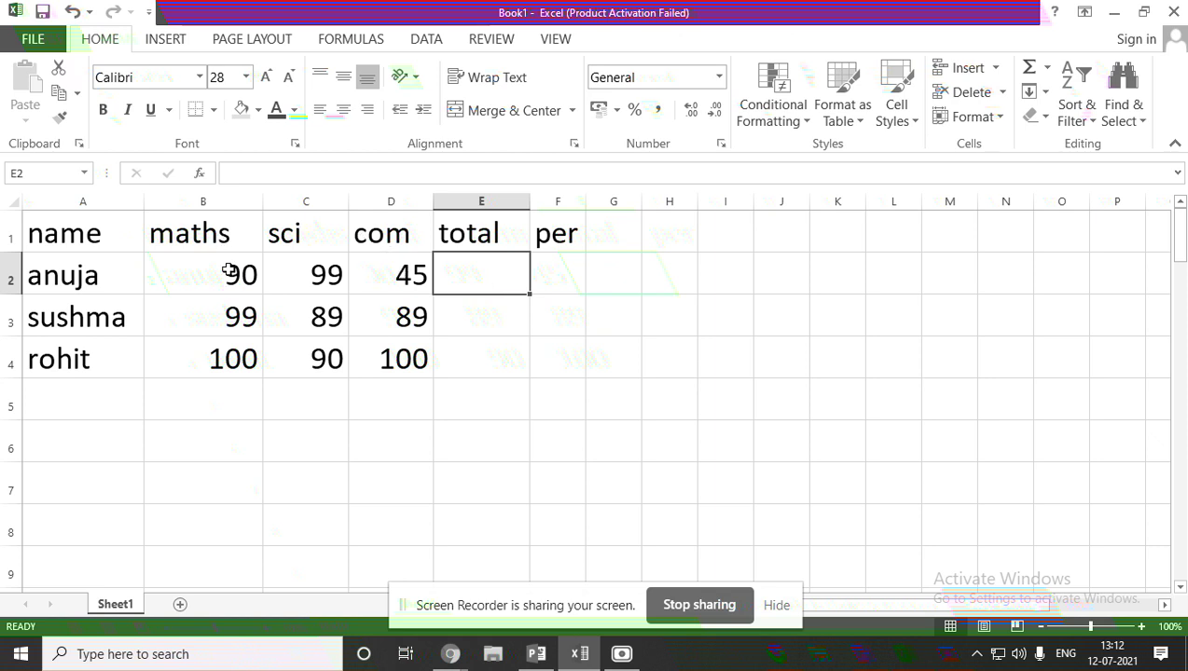
Type =e2+e3+e4 in E2, then erase it back to just the equals sign.
{"action": "double_click", "coordinate": [451, 282]}
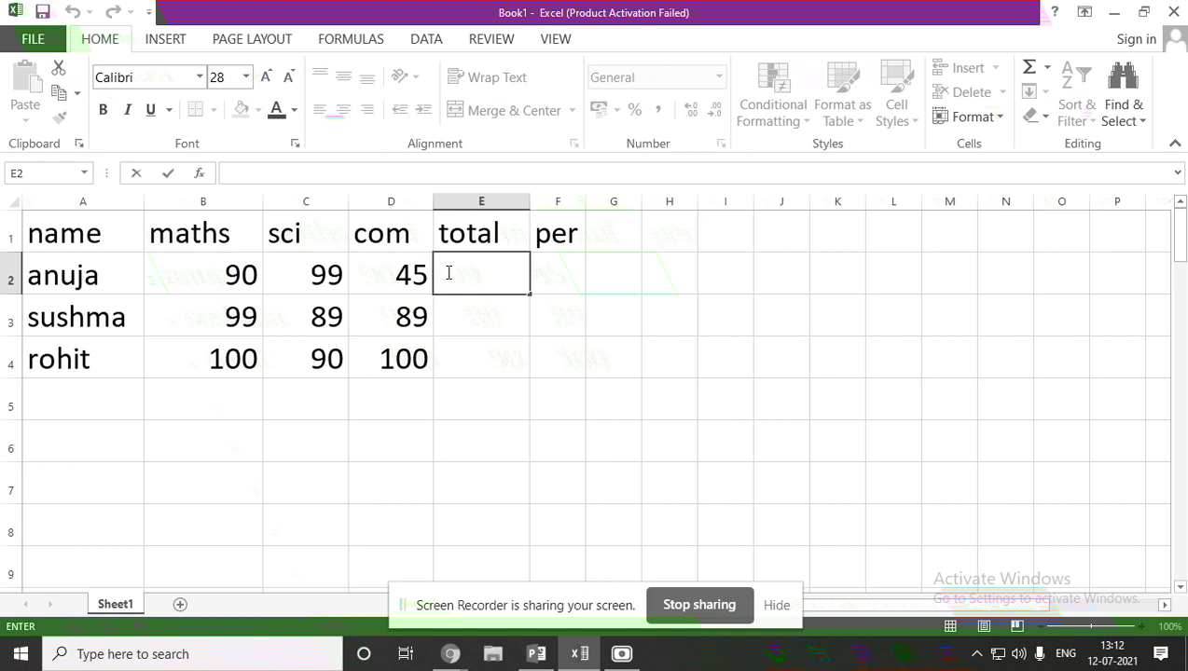
{"action": "type", "text": "="}
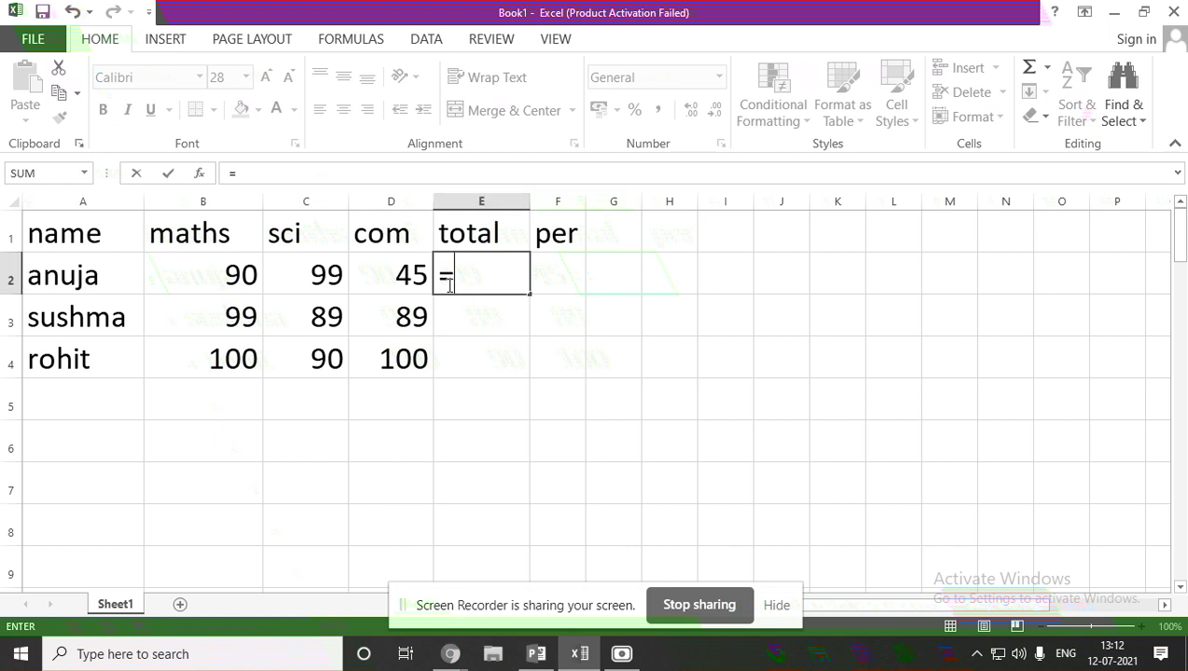
{"action": "type", "text": "e2+"}
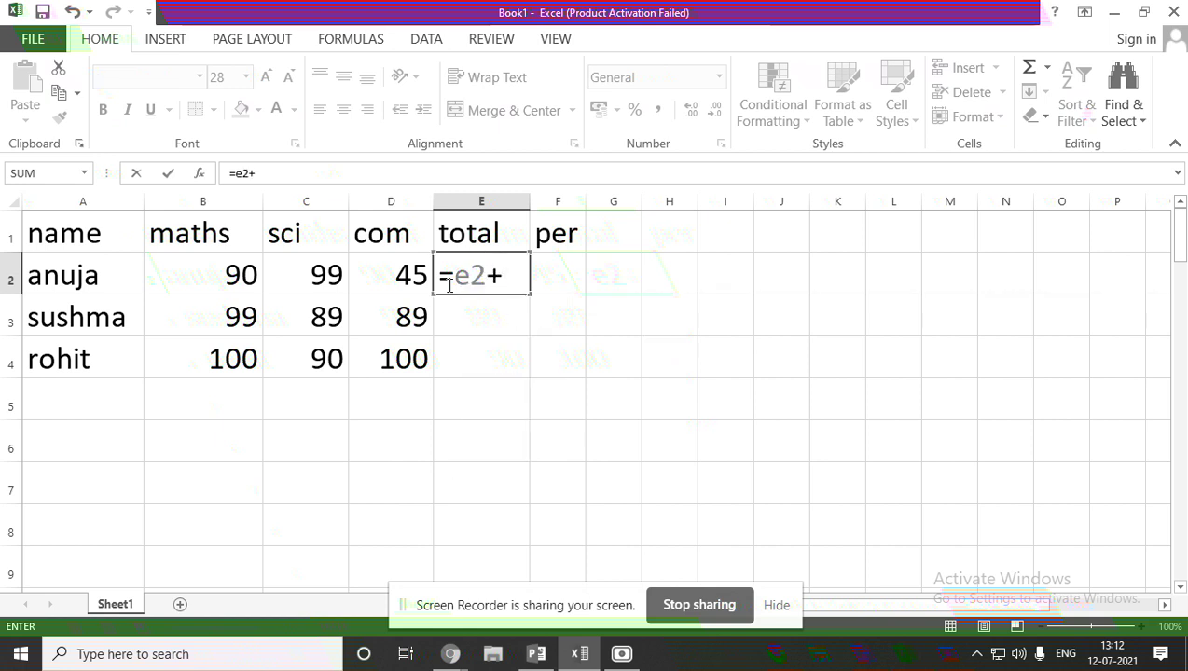
{"action": "type", "text": "e3+"}
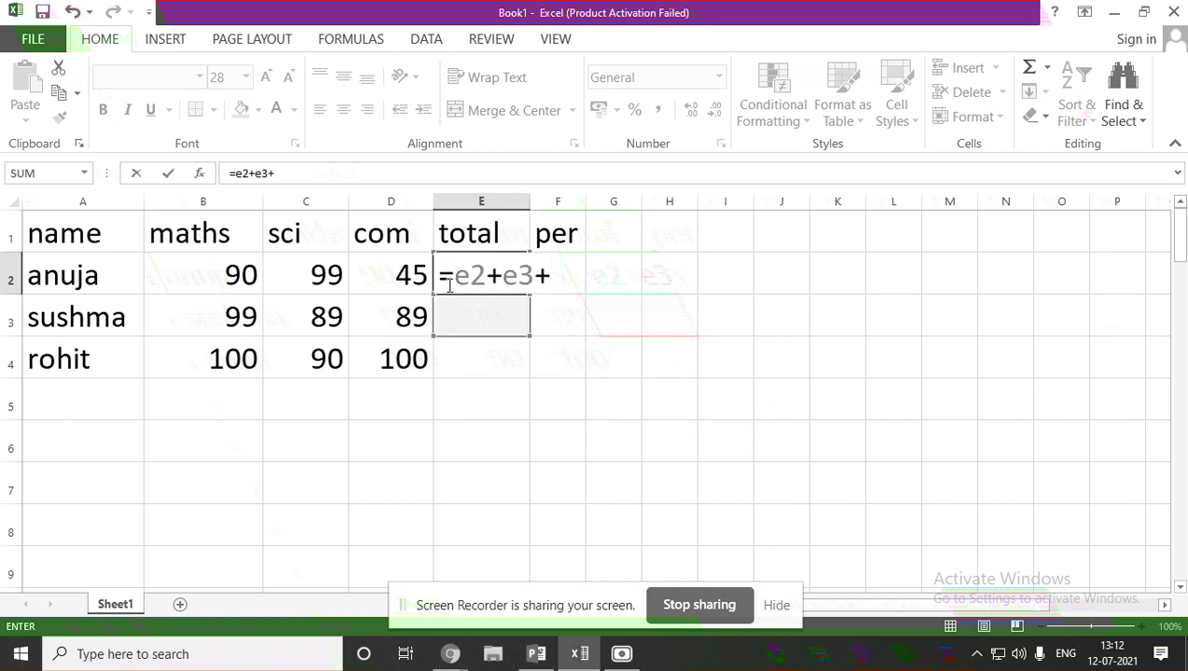
{"action": "type", "text": "e4"}
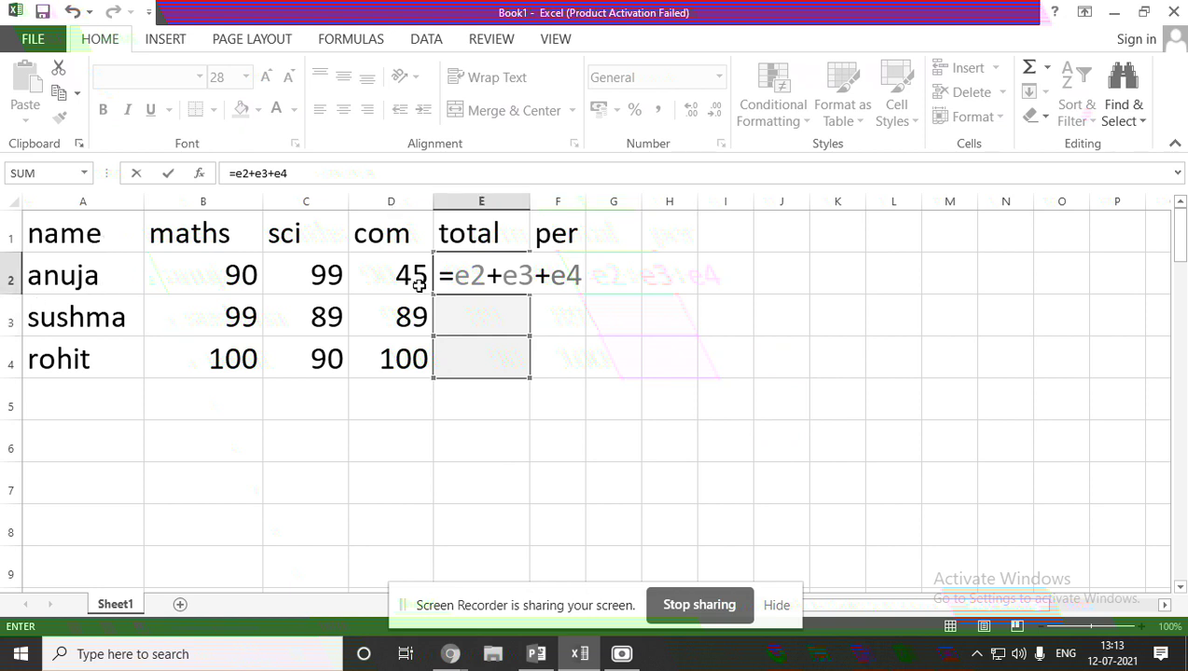
{"action": "left_click", "coordinate": [534, 275]}
{"action": "key", "text": "BackSpace"}
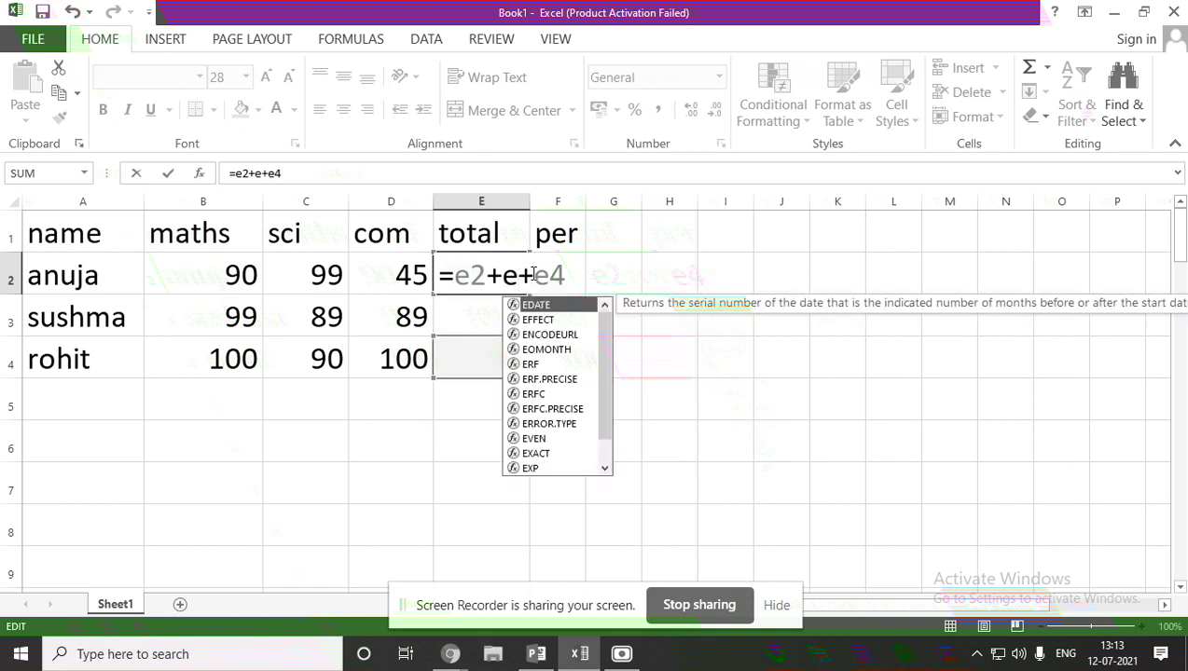
{"action": "type", "text": "2"}
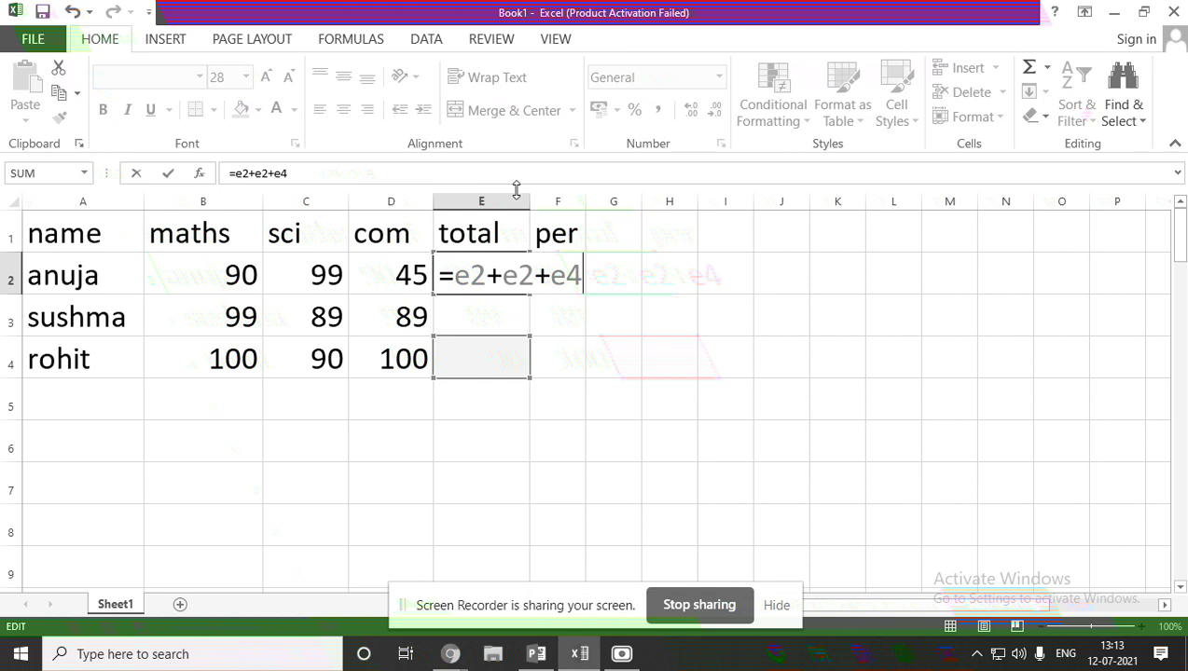
{"action": "key", "text": "BackSpace"}
{"action": "key", "text": "BackSpace"}
{"action": "key", "text": "BackSpace"}
{"action": "key", "text": "BackSpace"}
{"action": "key", "text": "BackSpace"}
{"action": "key", "text": "BackSpace"}
{"action": "key", "text": "BackSpace"}
{"action": "key", "text": "BackSpace"}
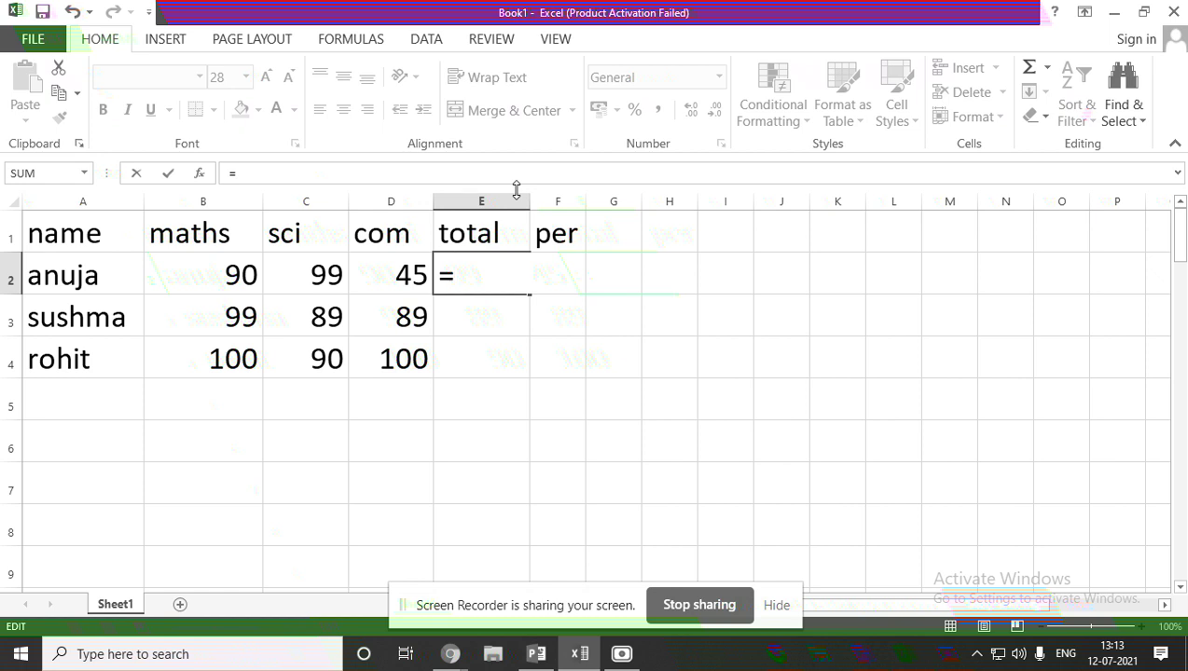
Complete E2's formula as =b2+c2+d2 so it shows anuja's total of 234.
{"action": "type", "text": "b"}
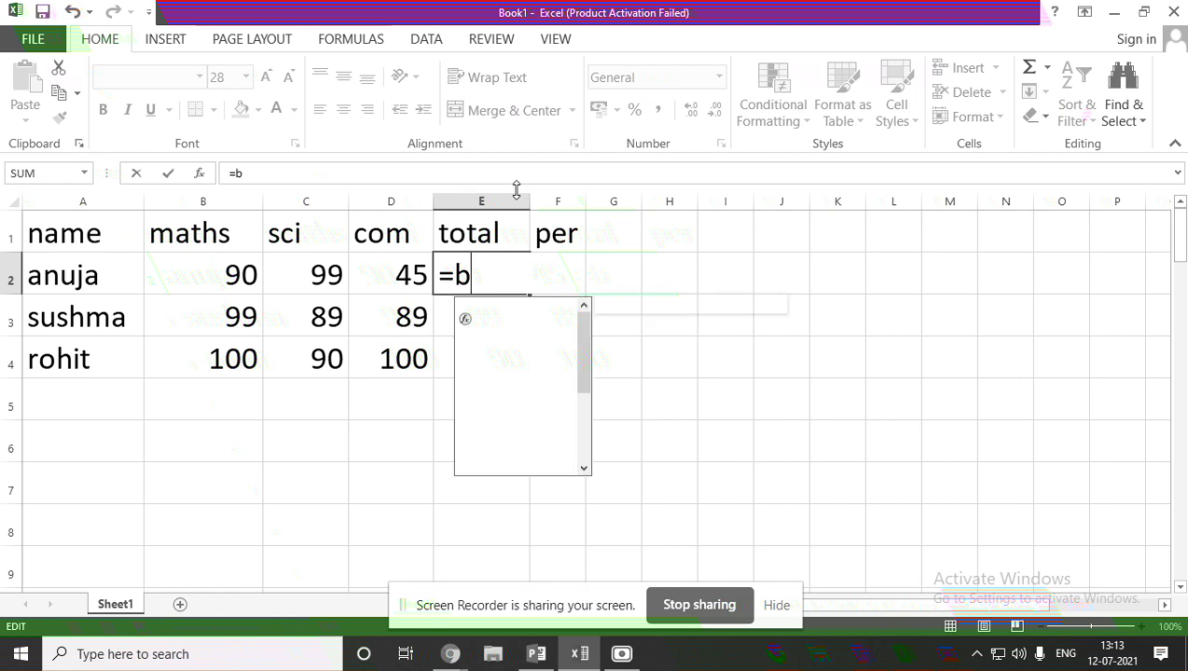
{"action": "type", "text": "2+"}
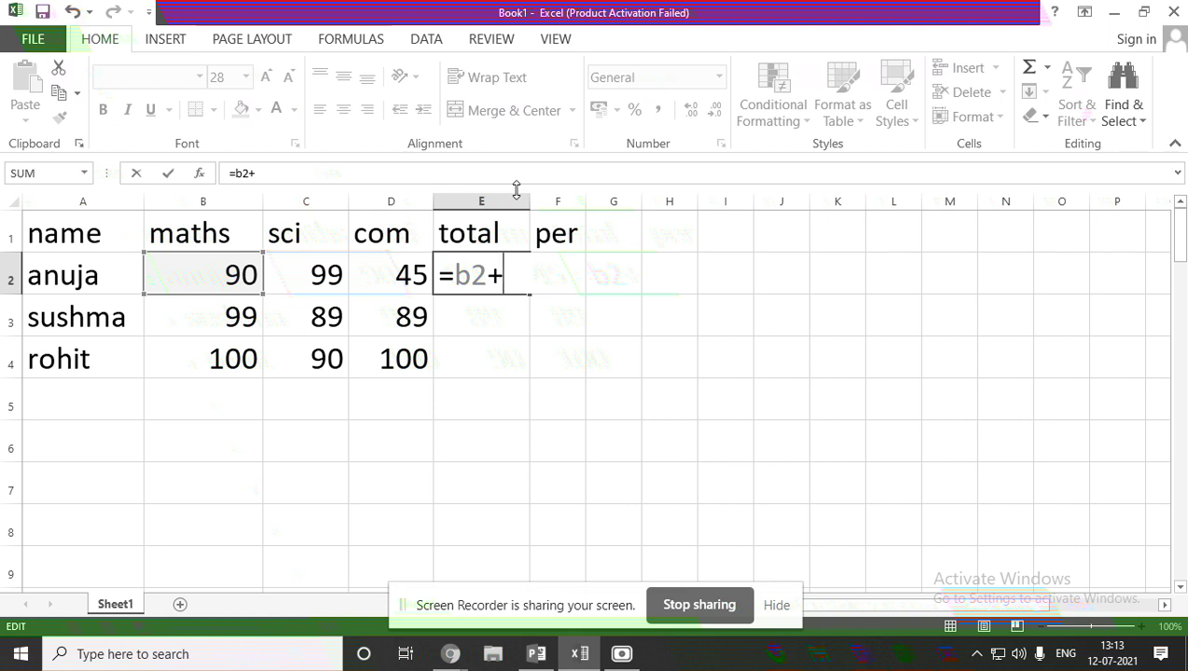
{"action": "type", "text": "c2"}
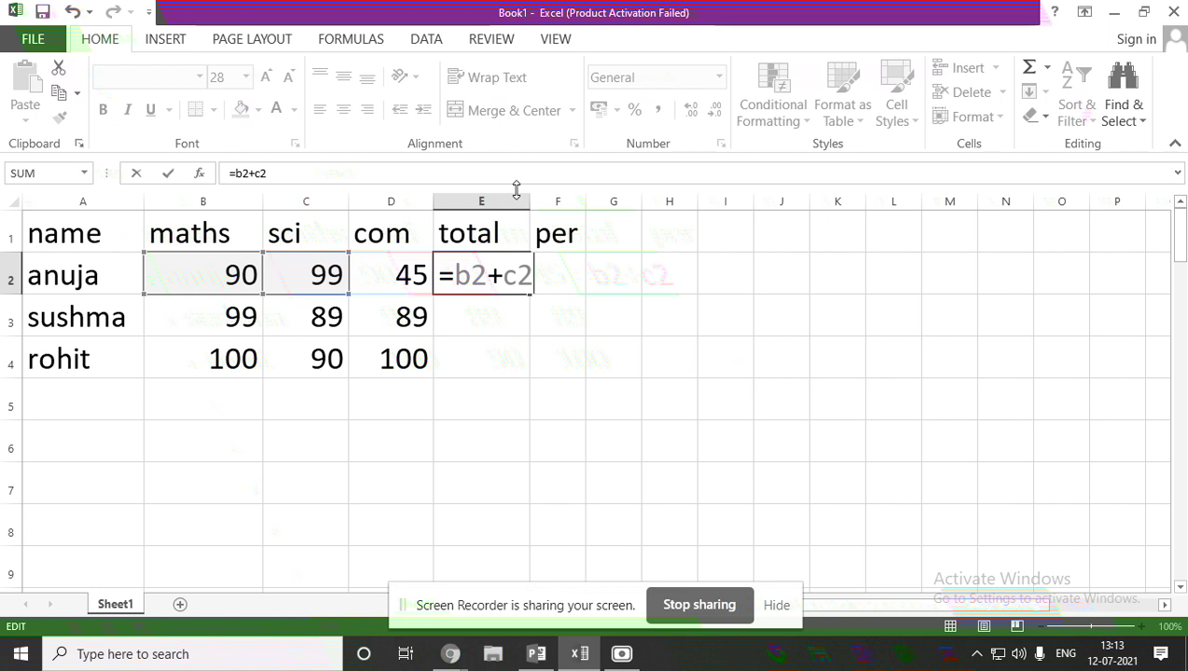
{"action": "type", "text": "+"}
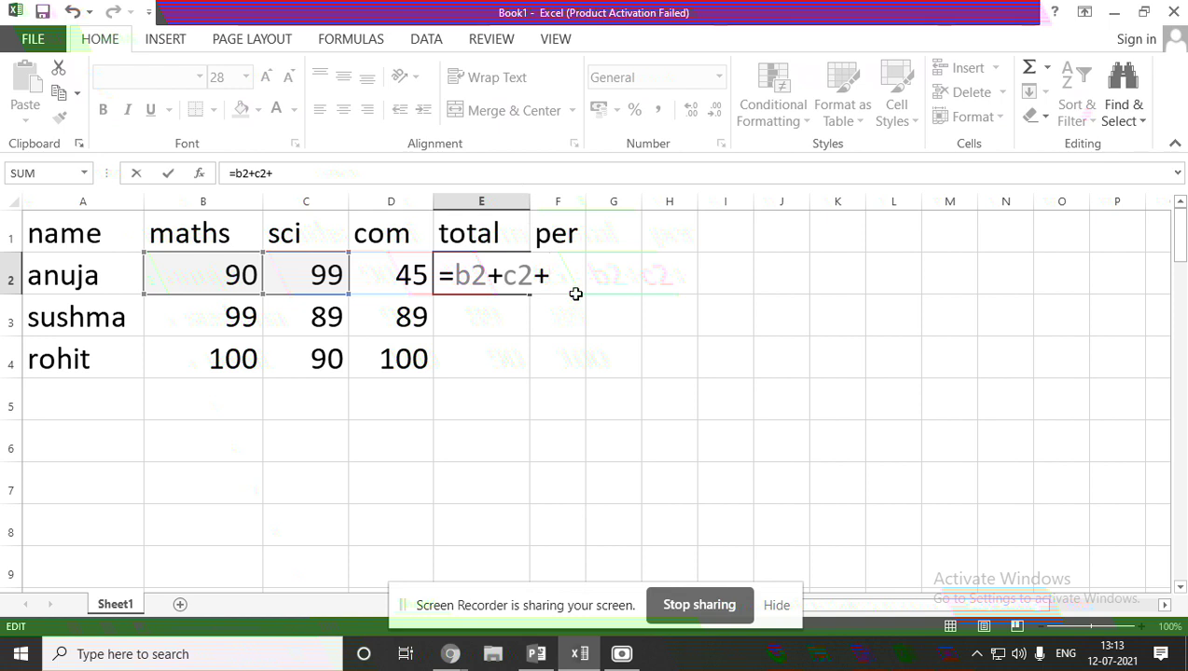
{"action": "type", "text": "d2"}
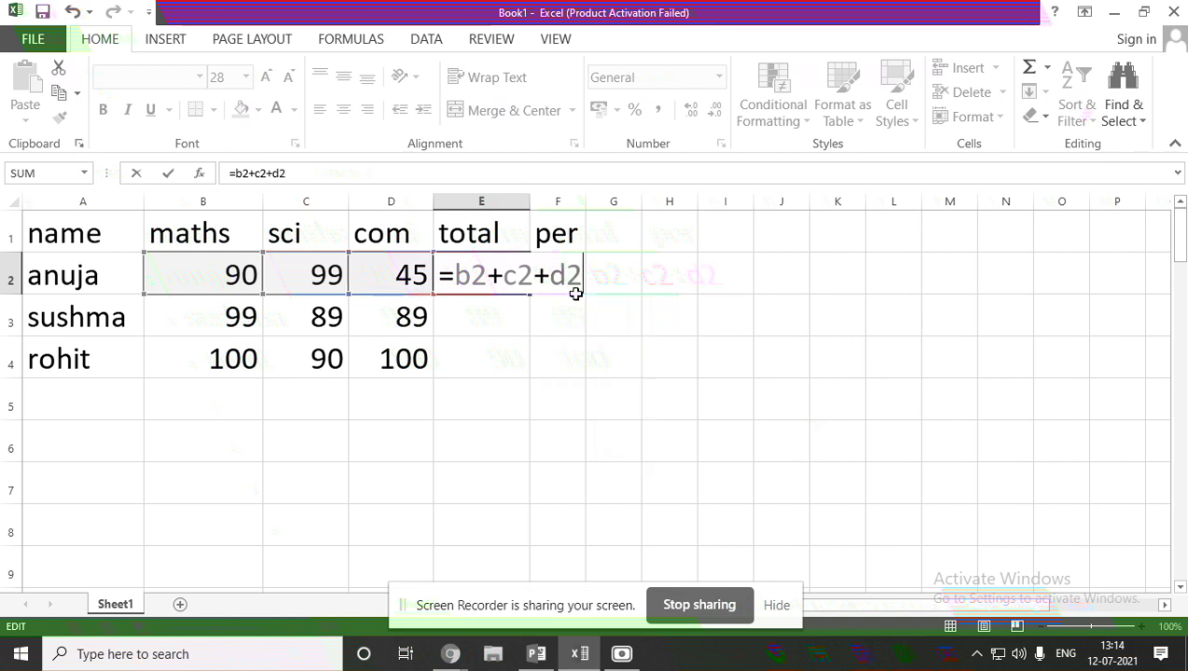
{"action": "left_click", "coordinate": [637, 257]}
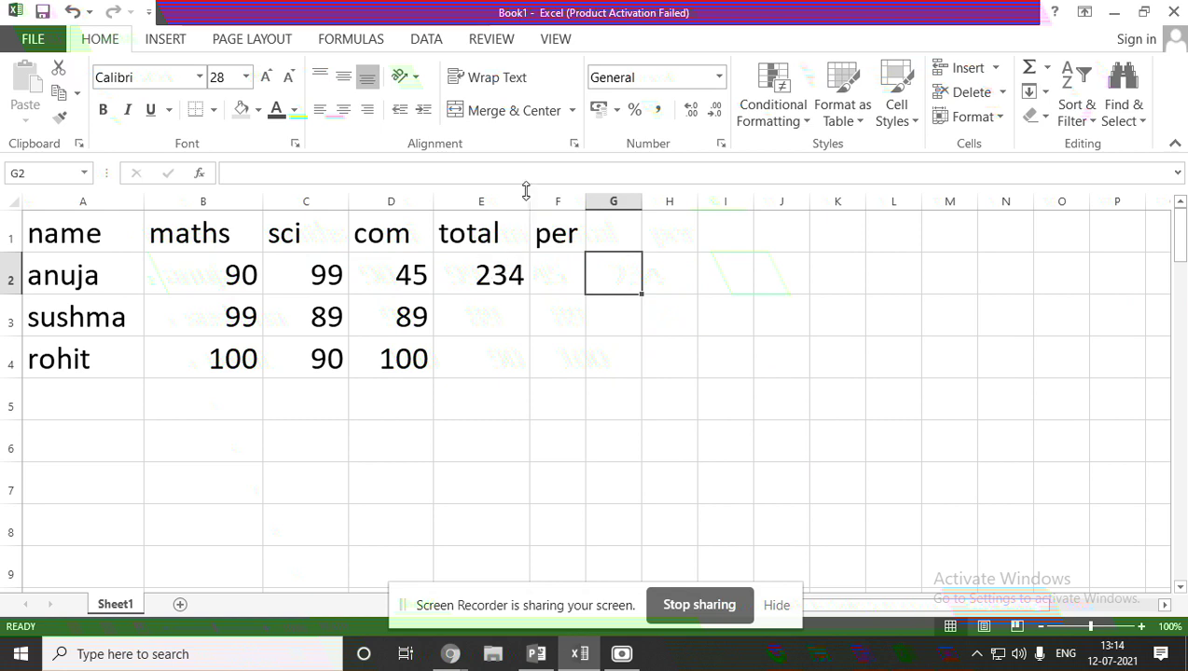
Widen column E to width 35 and recommit E2's =B2+C2+D2 formula.
{"action": "left_click_drag", "start_coordinate": [530, 199], "coordinate": [652, 224]}
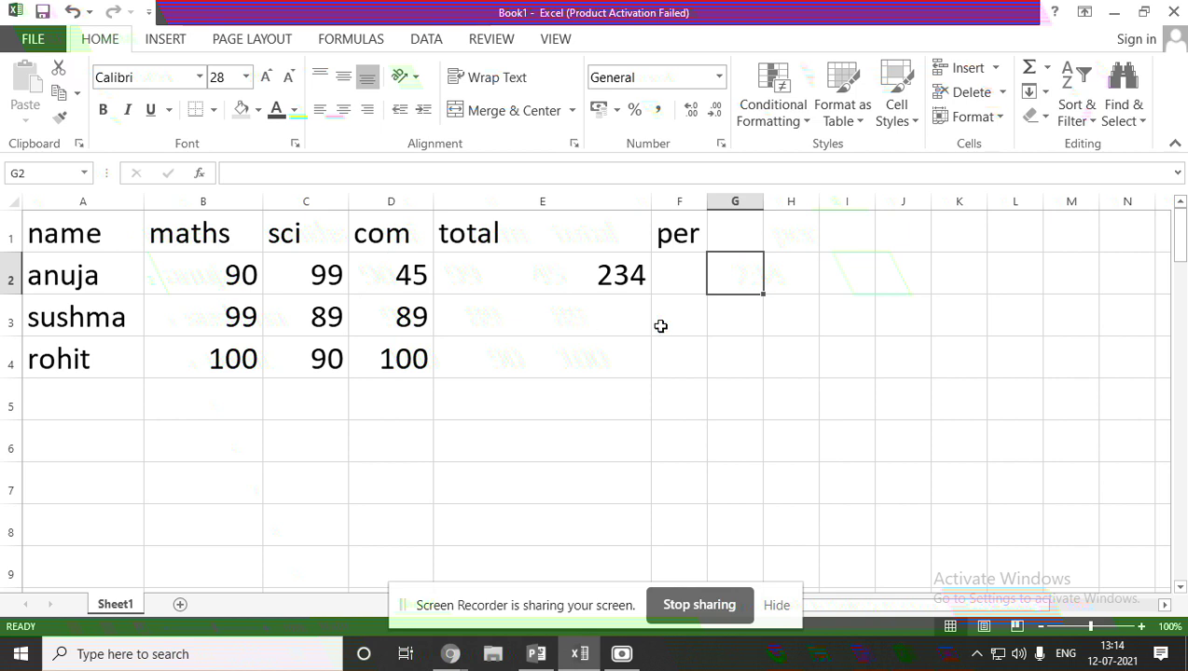
{"action": "left_click", "coordinate": [614, 272]}
{"action": "double_click", "coordinate": [614, 272]}
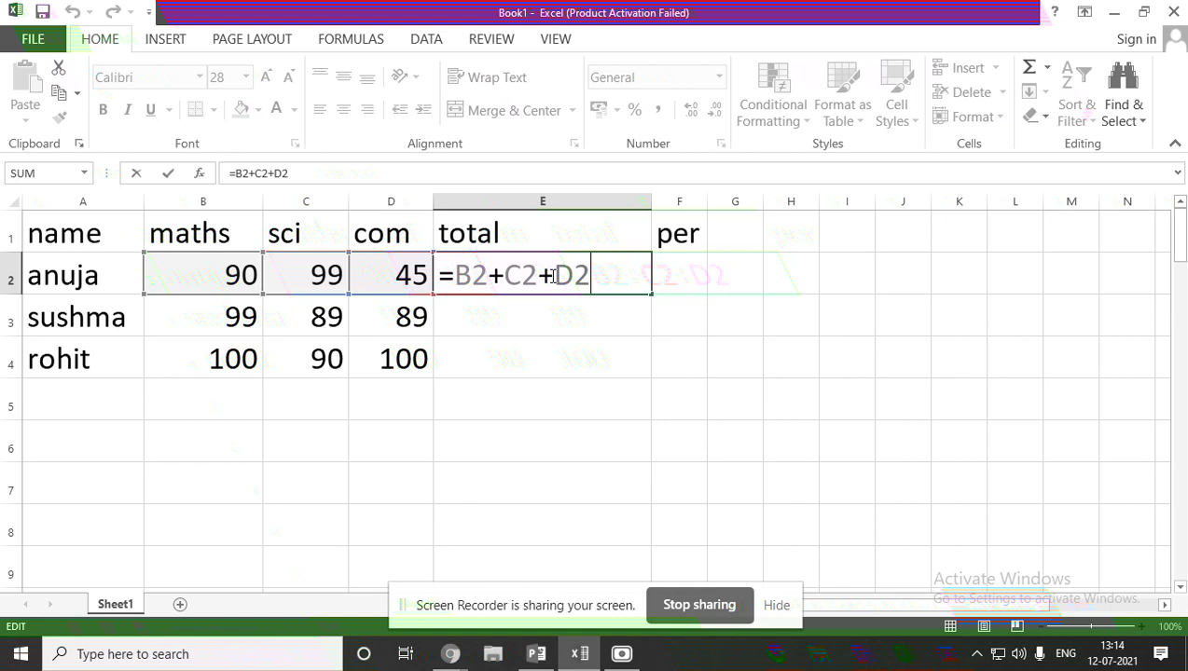
{"action": "key", "text": "Return"}
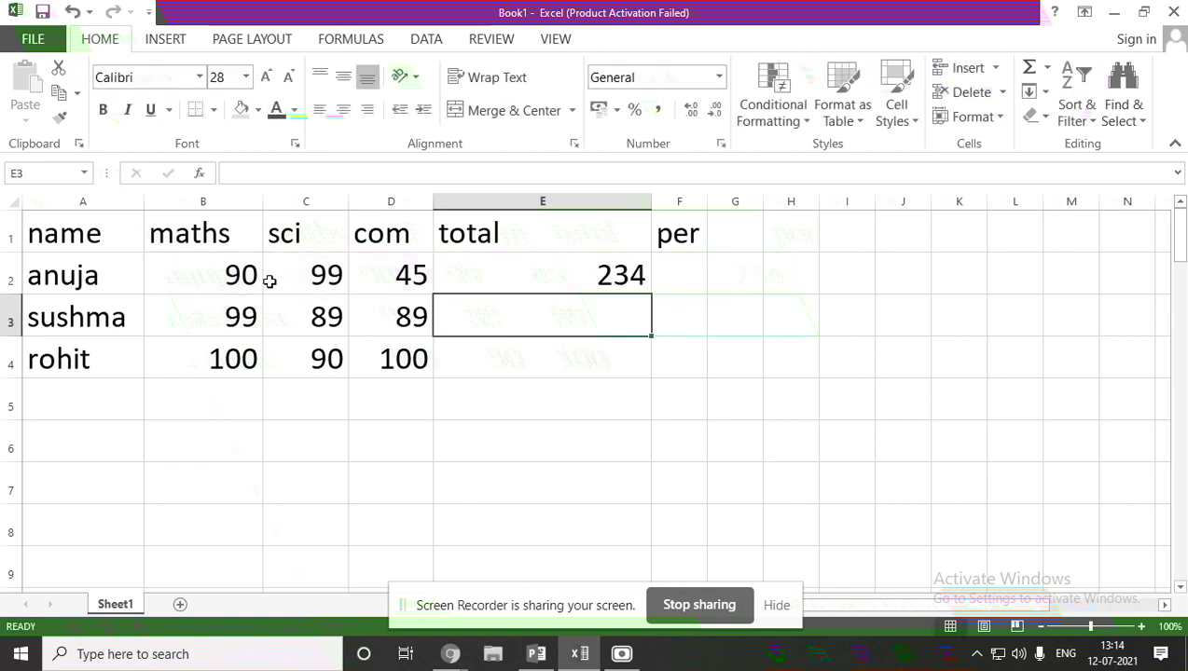
{"action": "left_click", "coordinate": [558, 265]}
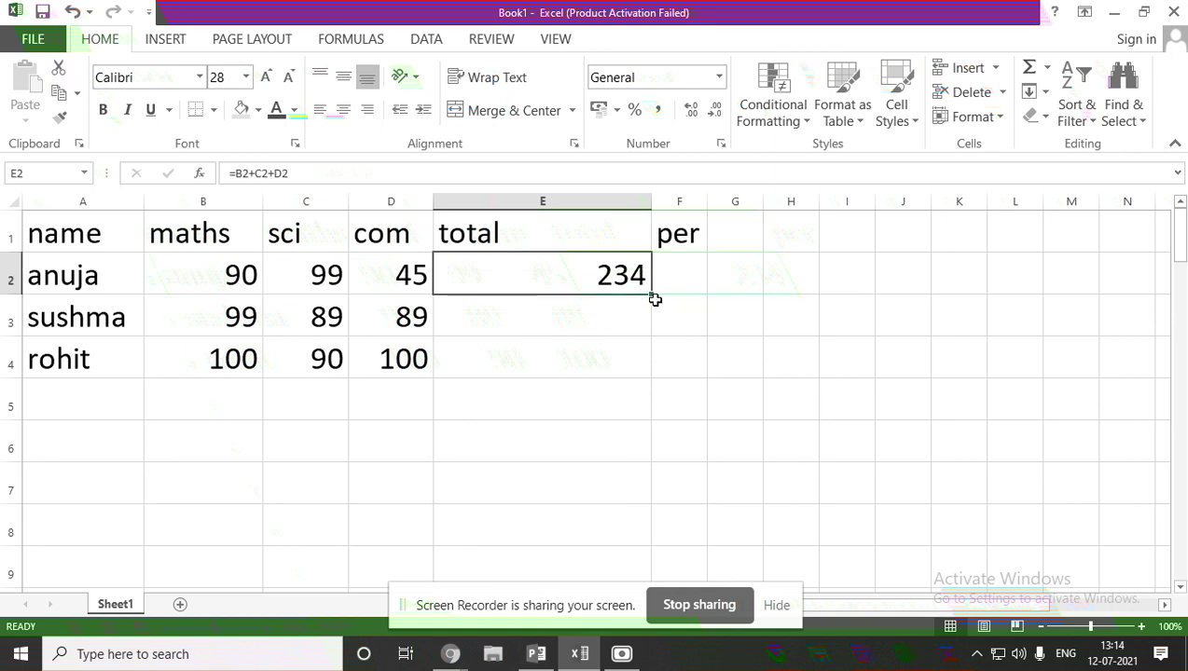
Fill E2's total formula down to E4, giving 277 and 290.
{"action": "left_click_drag", "start_coordinate": [651, 295], "coordinate": [649, 383]}
{"action": "left_click", "coordinate": [716, 339]}
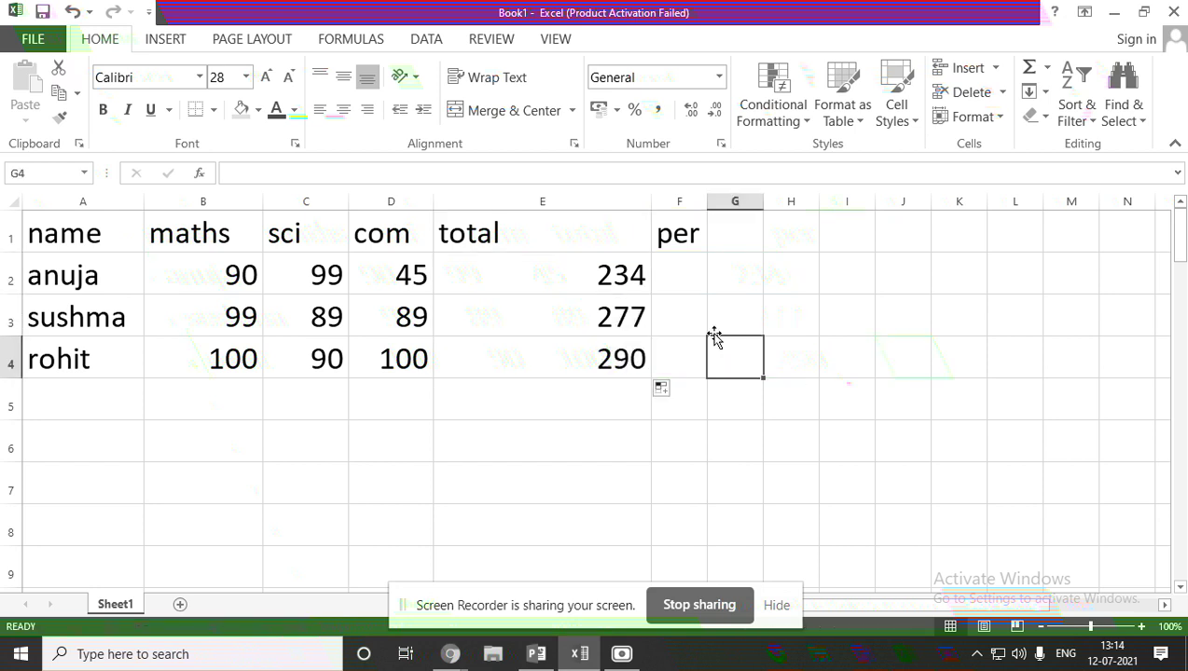
{"action": "left_click", "coordinate": [638, 272]}
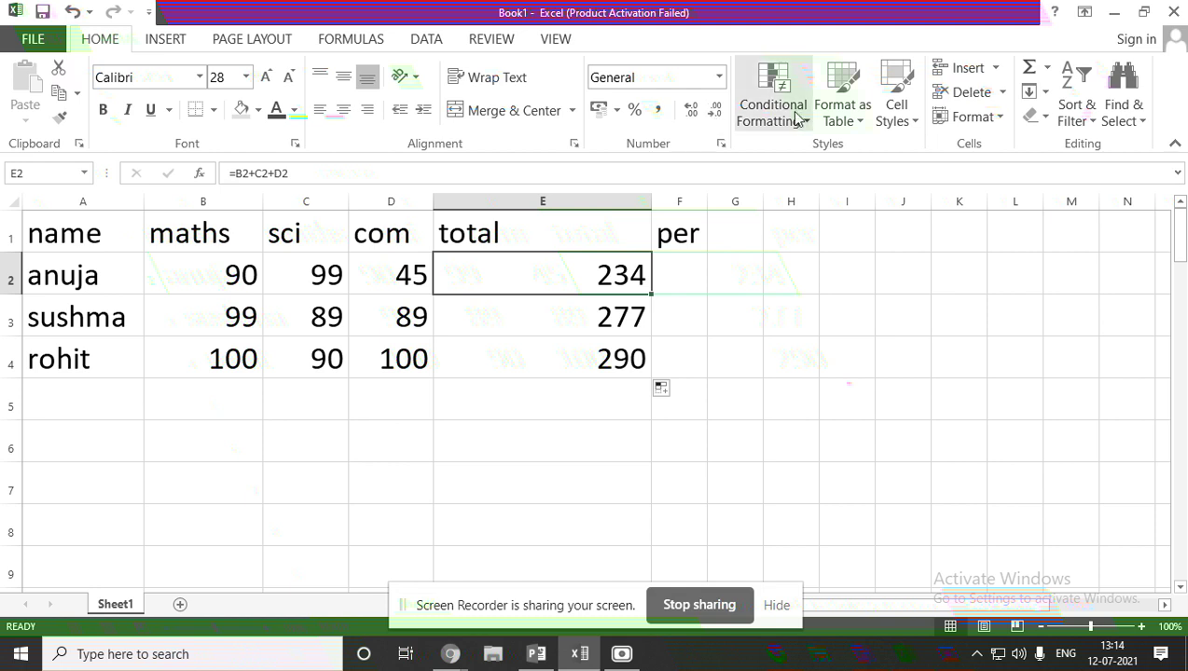
Widen column F to width 35 and re-fill the total formula over E2:E4.
{"action": "left_click_drag", "start_coordinate": [709, 199], "coordinate": [915, 202]}
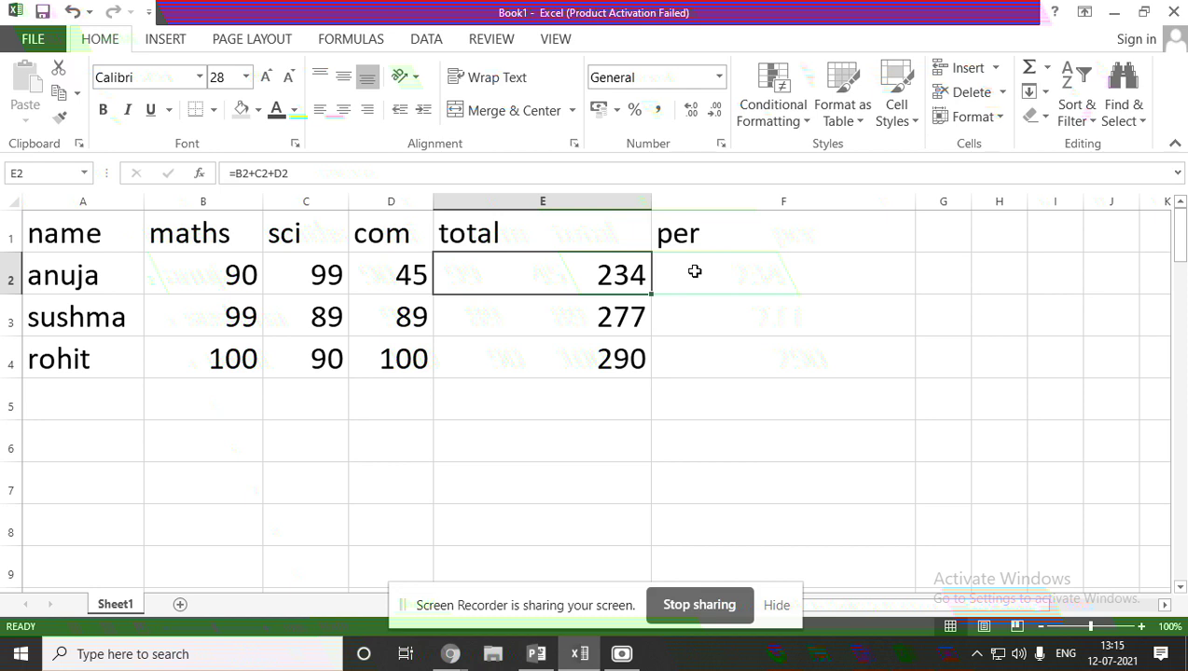
{"action": "double_click", "coordinate": [694, 271]}
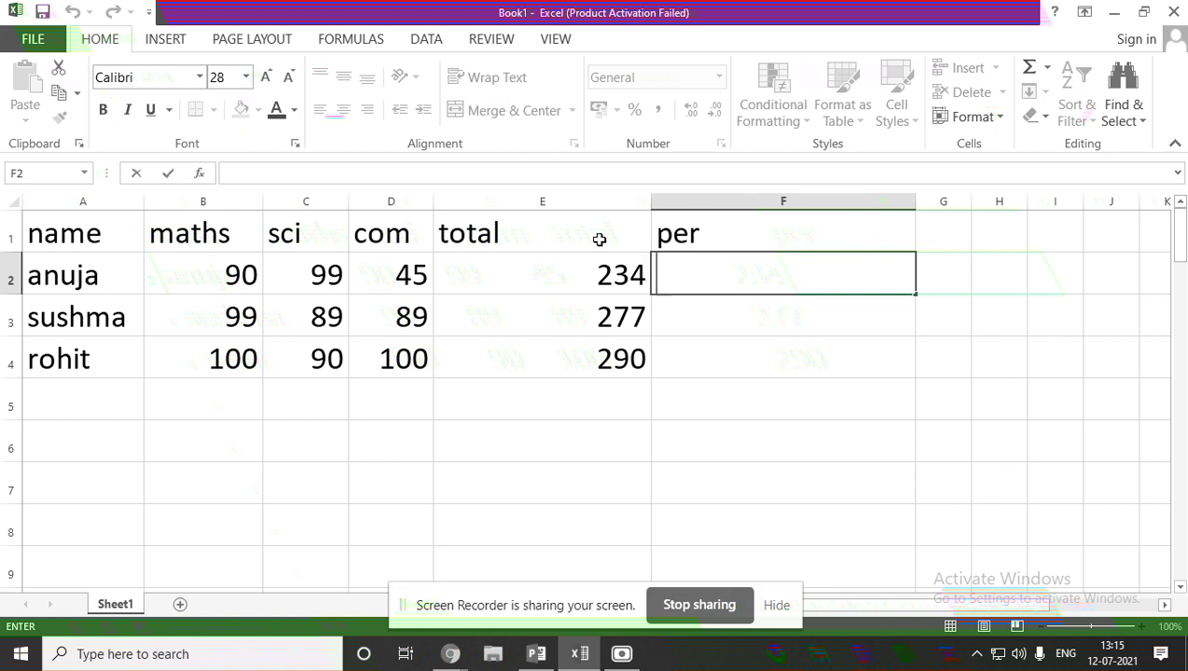
{"action": "left_click", "coordinate": [640, 274]}
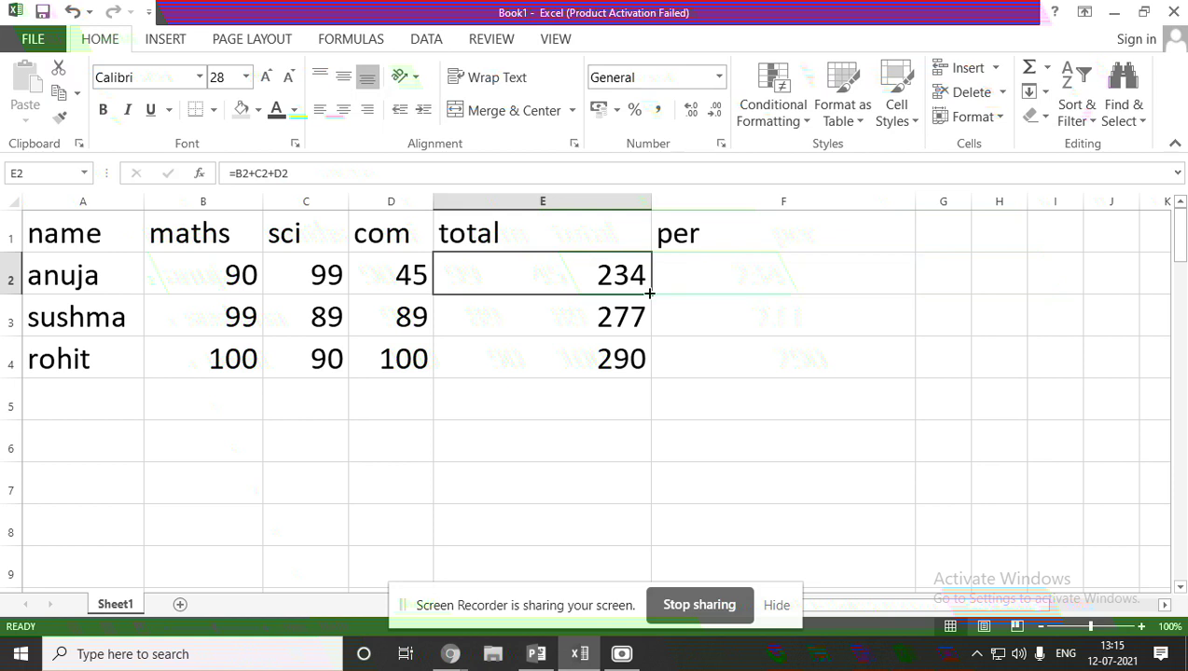
{"action": "left_click_drag", "start_coordinate": [649, 294], "coordinate": [649, 387]}
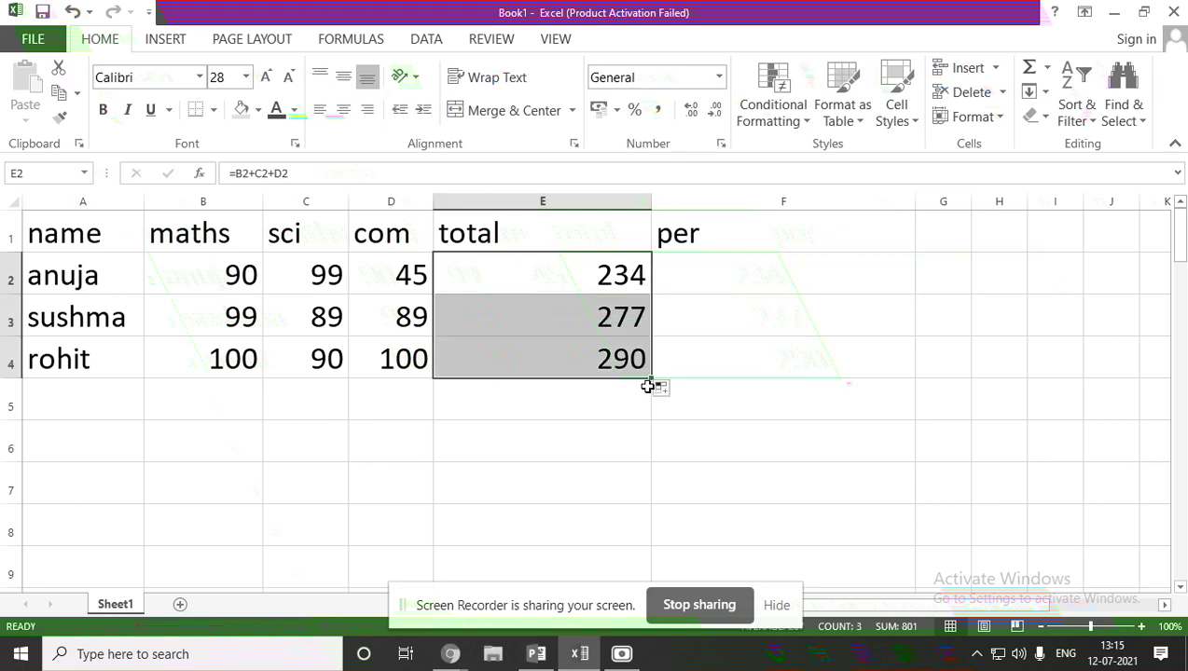
{"action": "key", "text": "Return"}
{"action": "left_click", "coordinate": [703, 284]}
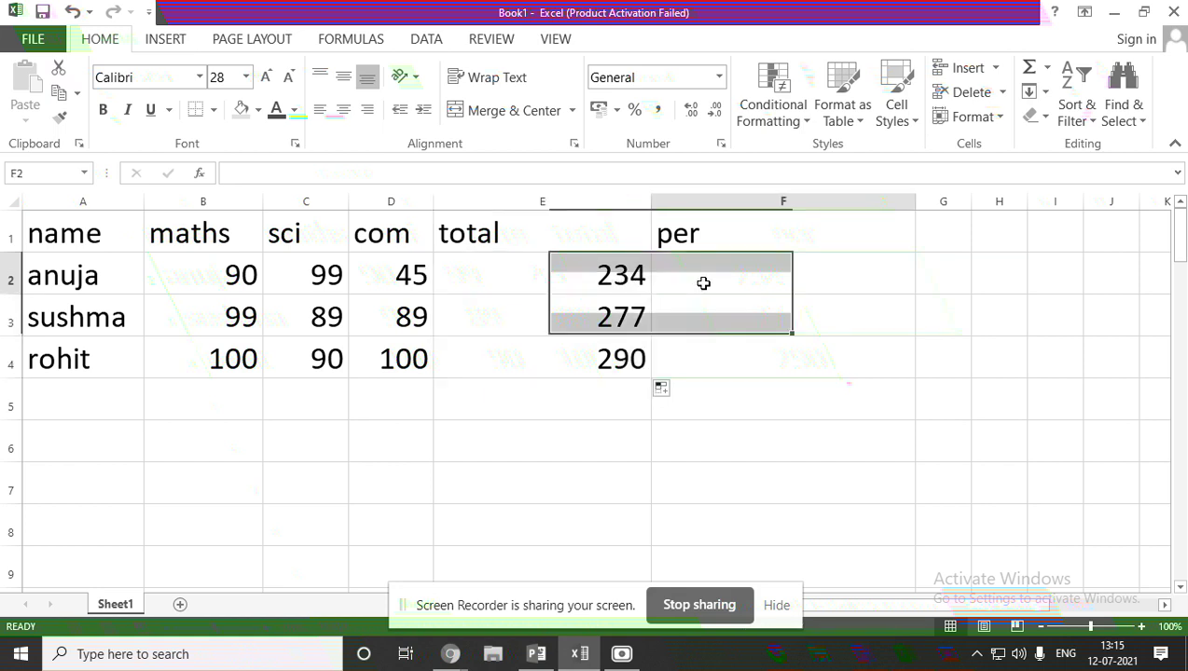
Change the F1 heading from 'per' to 'percentage'.
{"action": "left_click", "coordinate": [724, 235]}
{"action": "double_click", "coordinate": [727, 239]}
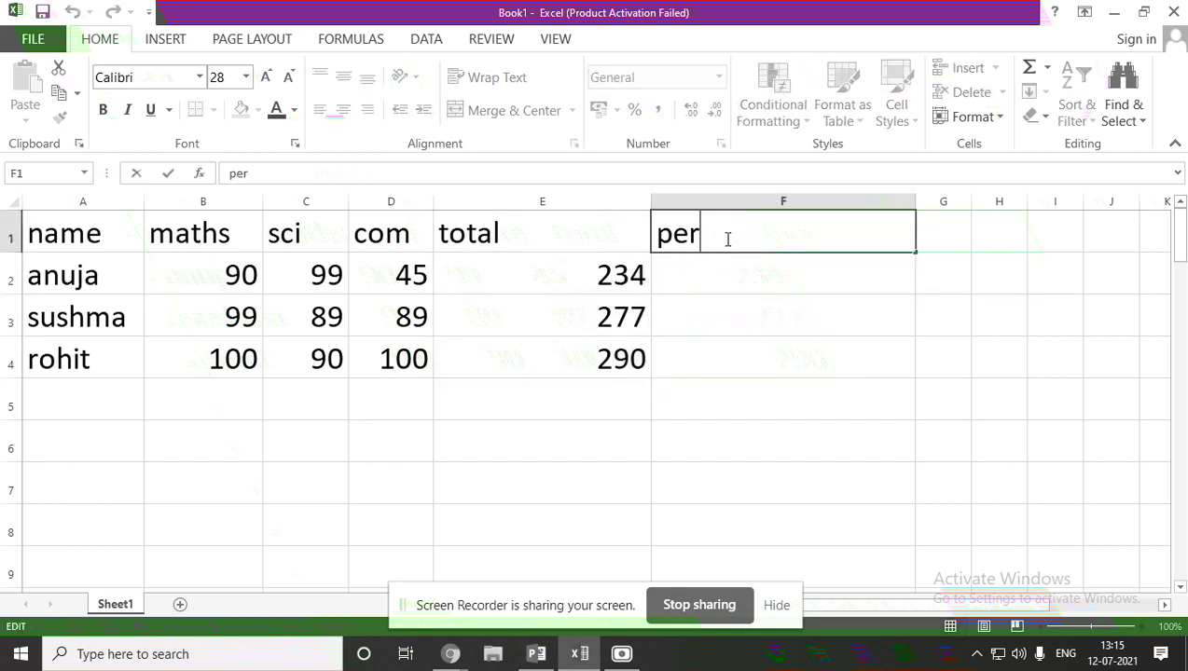
{"action": "type", "text": "centage"}
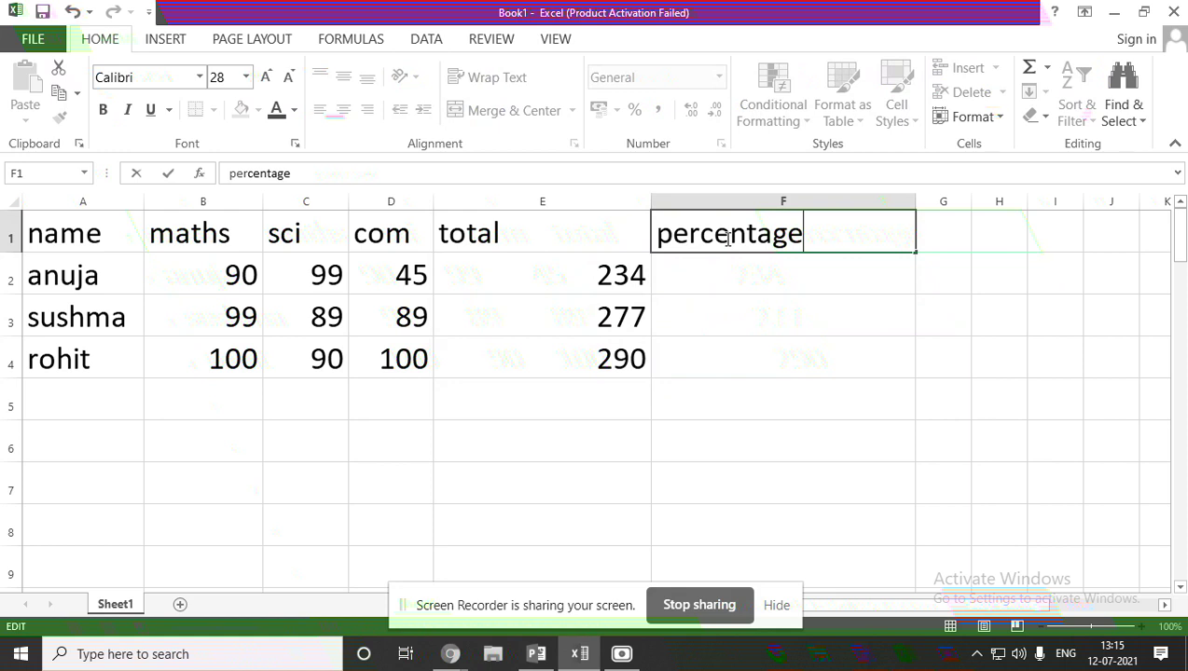
{"action": "left_click", "coordinate": [719, 272]}
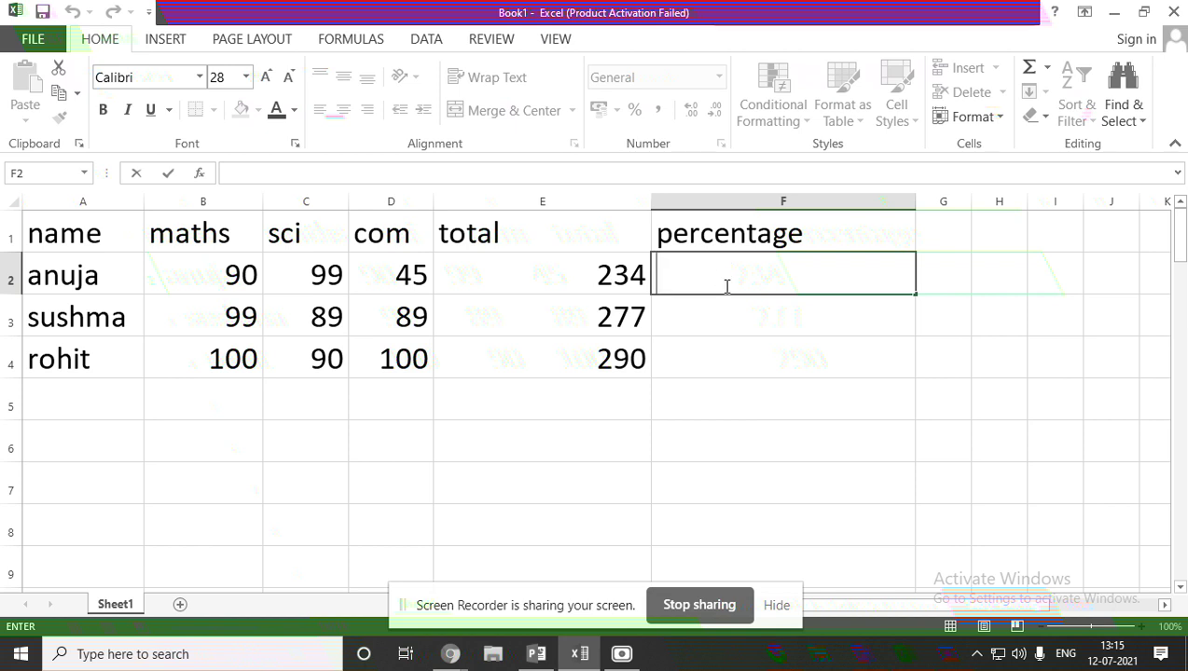
Enter =total/300) in F2, which Excel rejects with a formula warning.
{"action": "type", "text": "="}
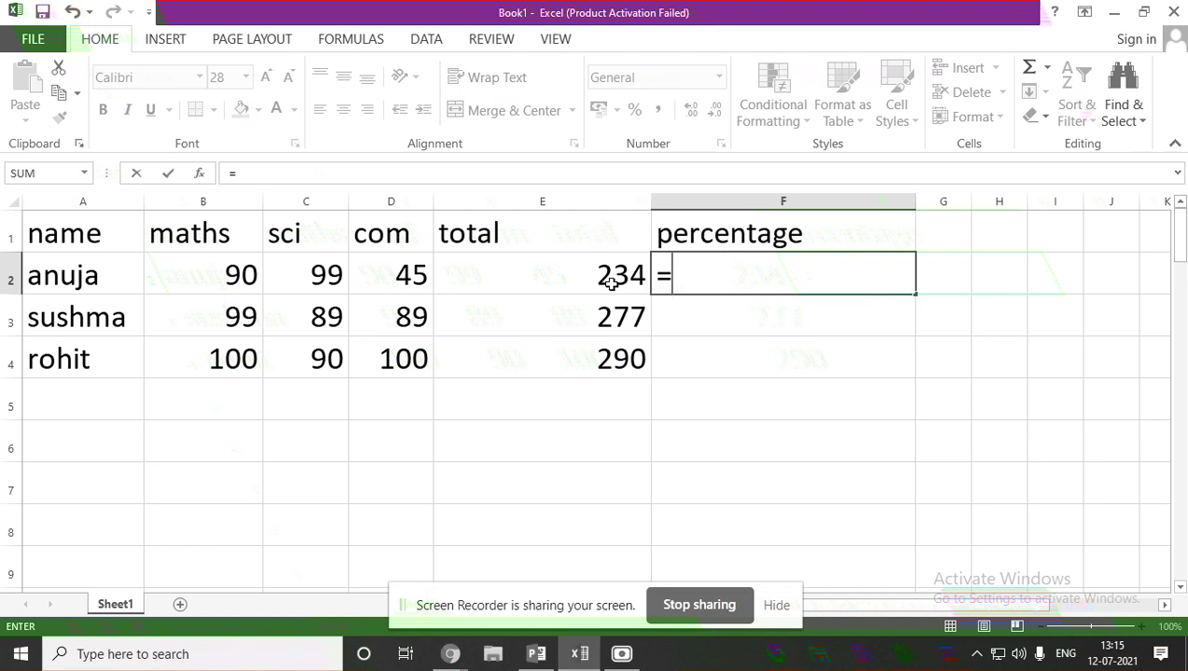
{"action": "left_click", "coordinate": [689, 394]}
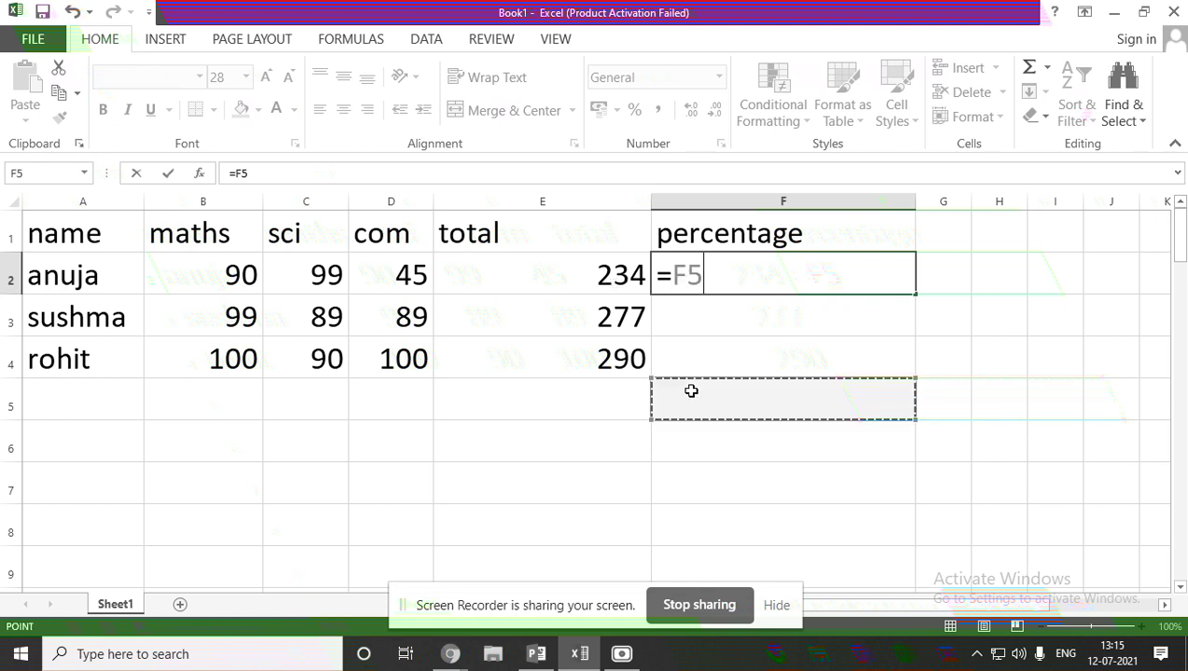
{"action": "left_click", "coordinate": [676, 431]}
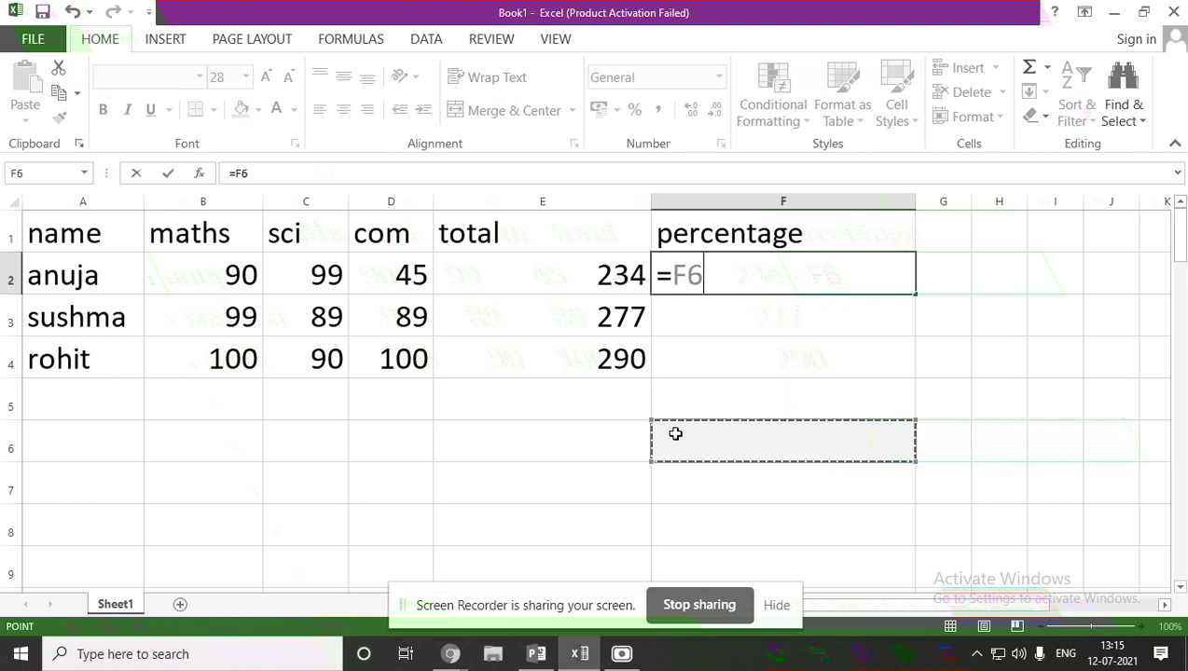
{"action": "type", "text": "="}
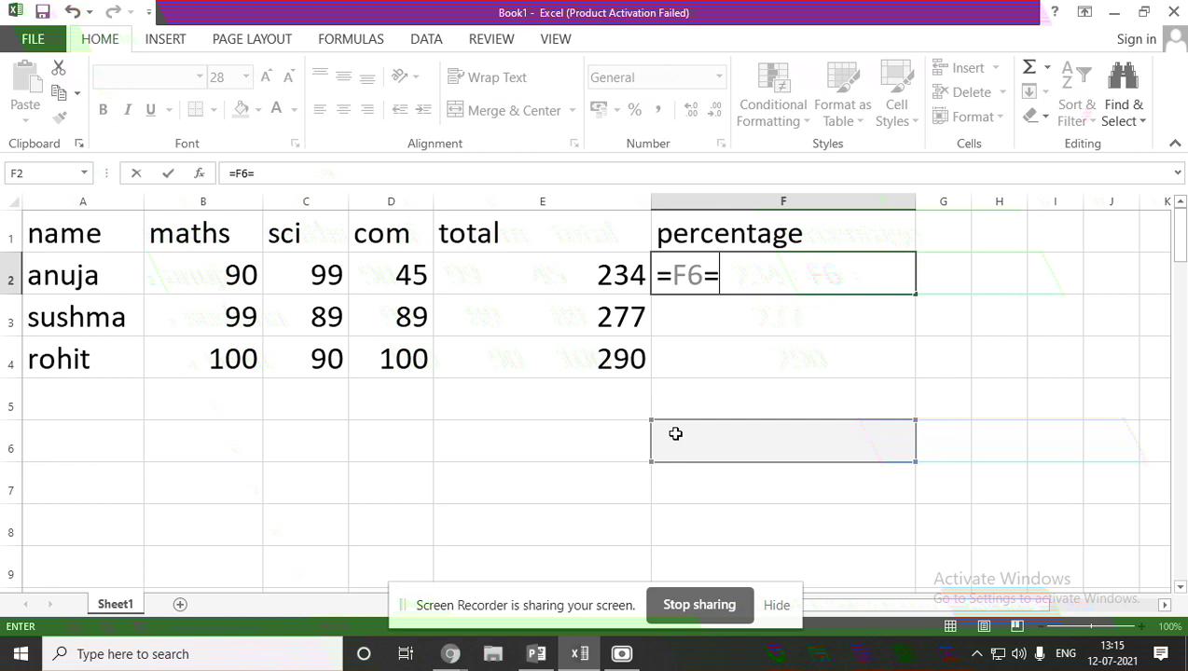
{"action": "key", "text": "BackSpace"}
{"action": "key", "text": "BackSpace"}
{"action": "key", "text": "BackSpace"}
{"action": "type", "text": "tota"}
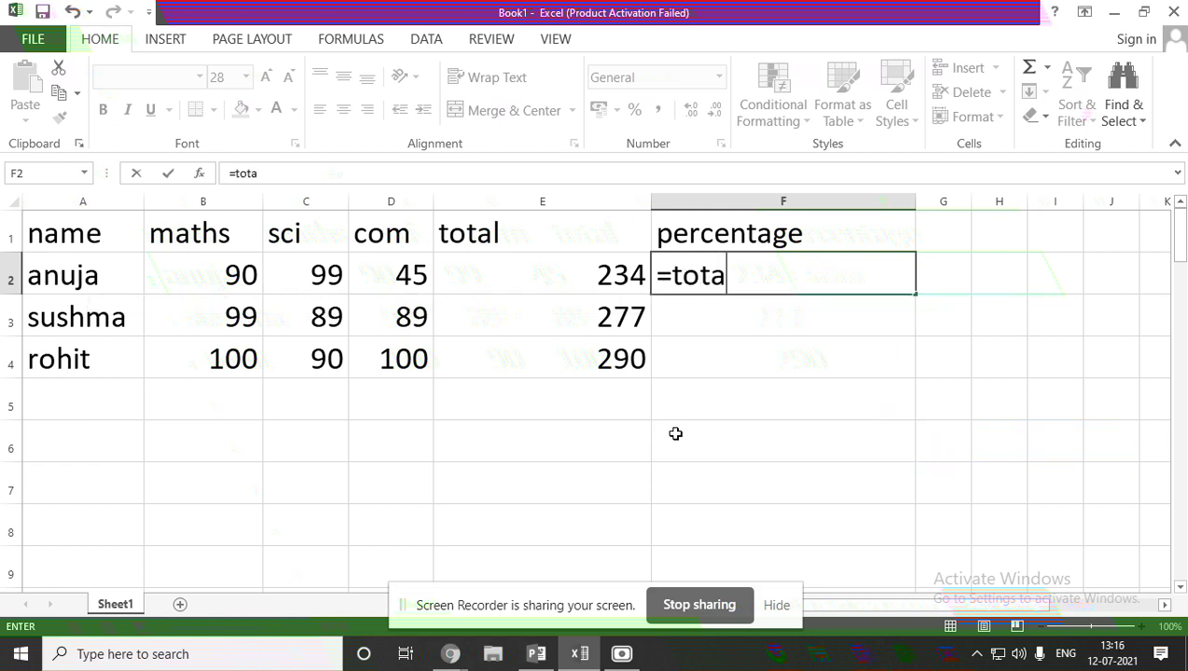
{"action": "type", "text": "l/"}
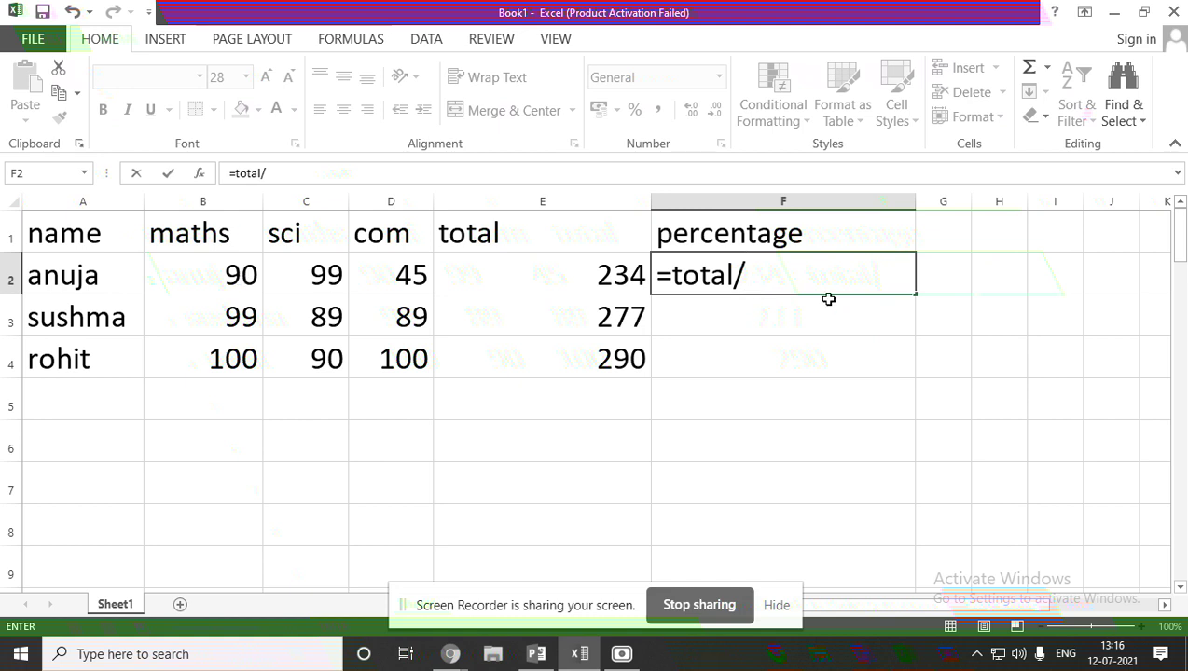
{"action": "type", "text": "300"}
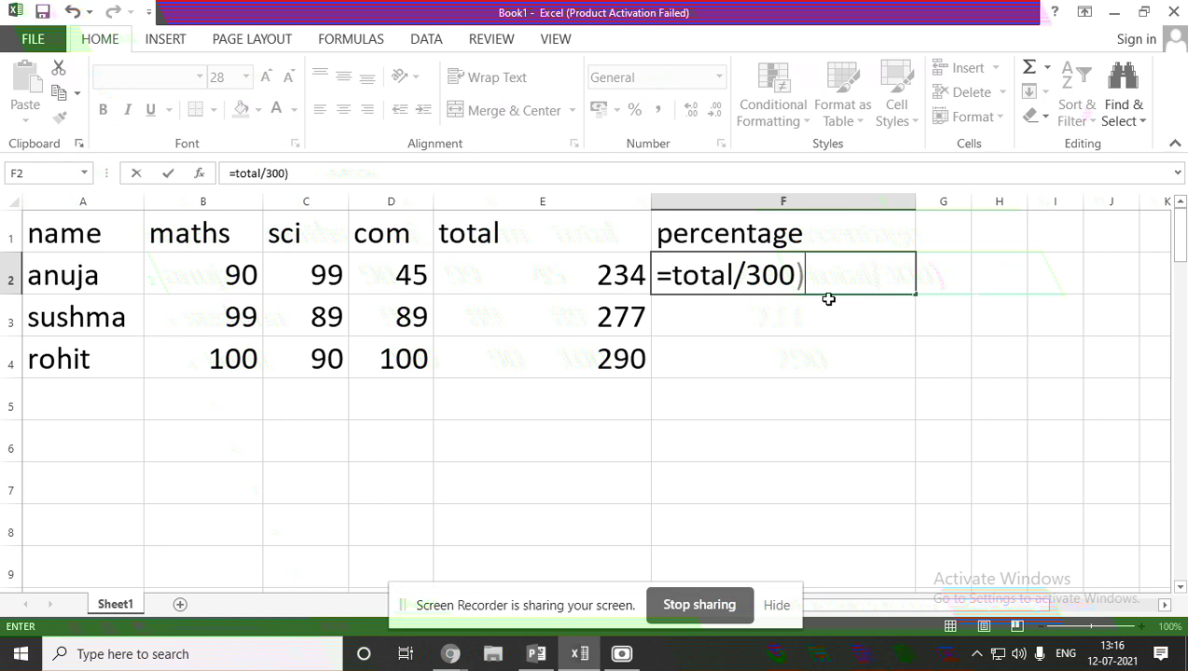
{"action": "type", "text": ")"}
{"action": "key", "text": "Return"}
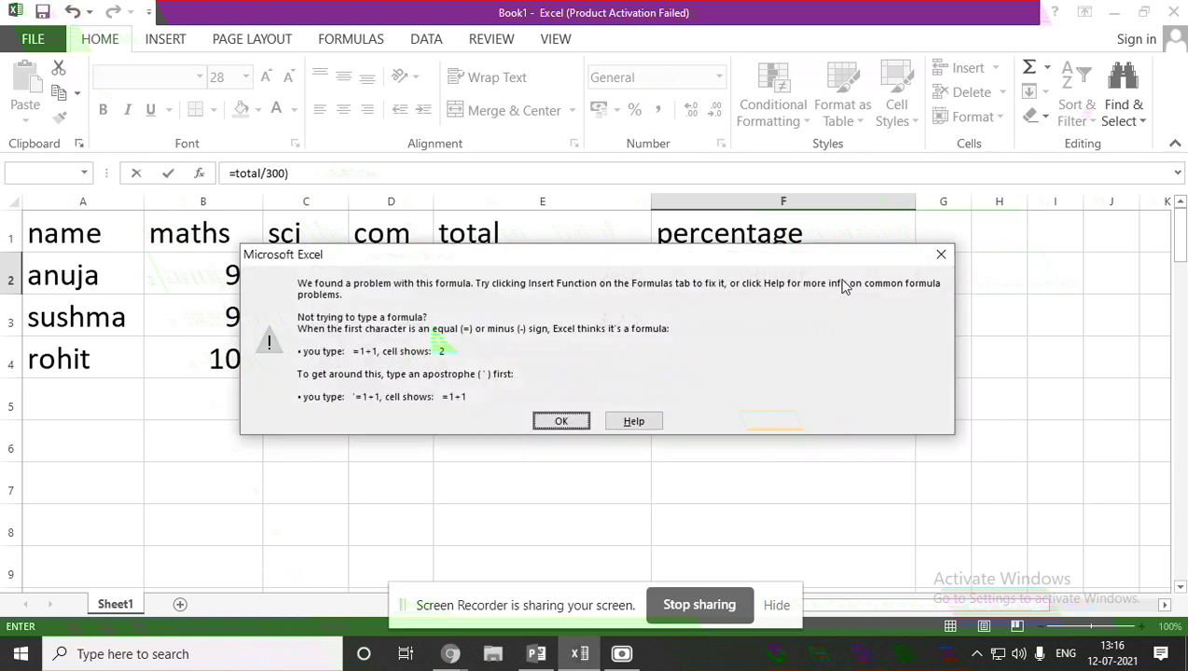
Close the warning and edit F2 toward =(234/300)*100, replacing total with 234.
{"action": "left_click", "coordinate": [941, 255]}
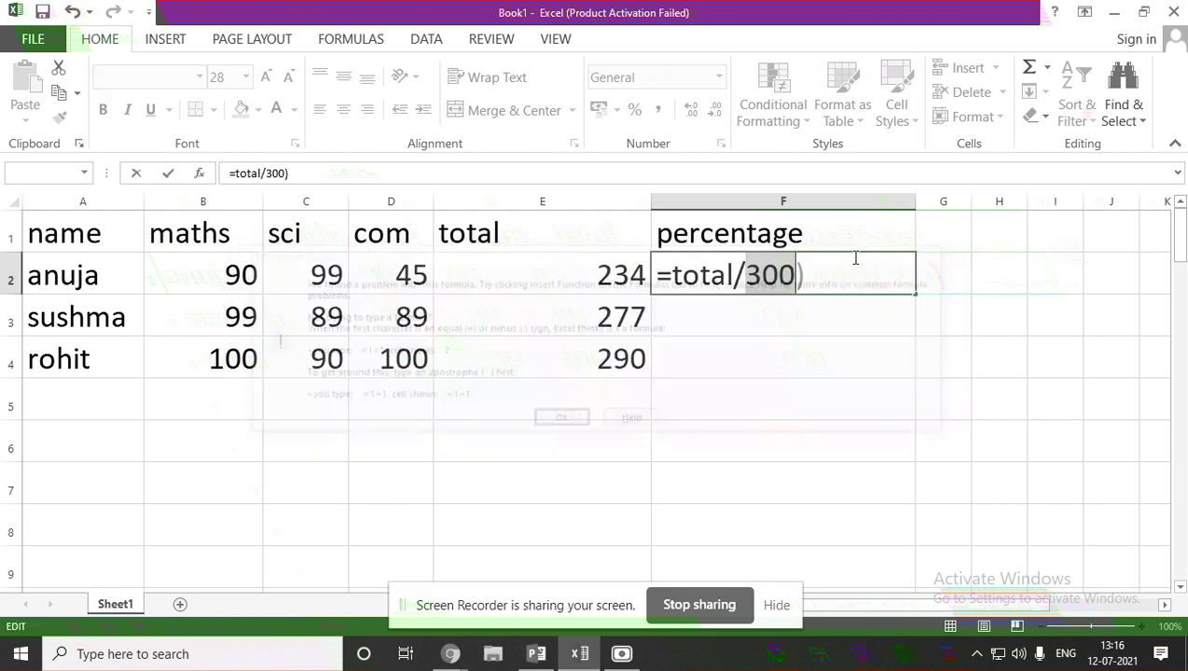
{"action": "left_click", "coordinate": [674, 276]}
{"action": "type", "text": "("}
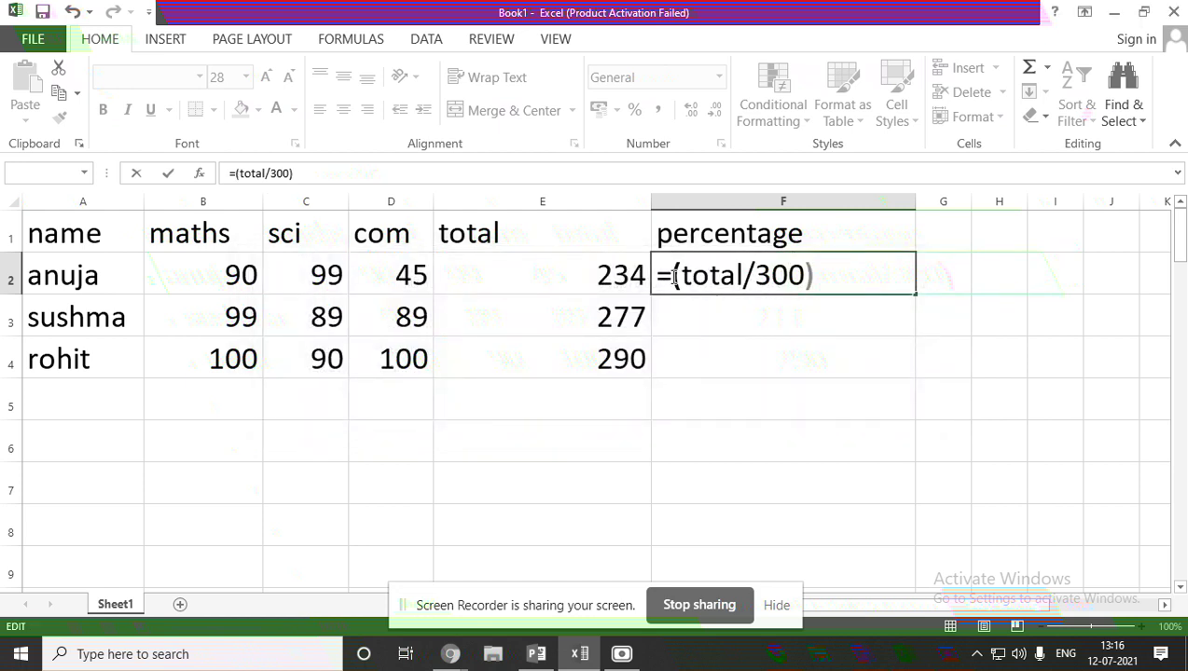
{"action": "left_click", "coordinate": [835, 275]}
{"action": "type", "text": "*100"}
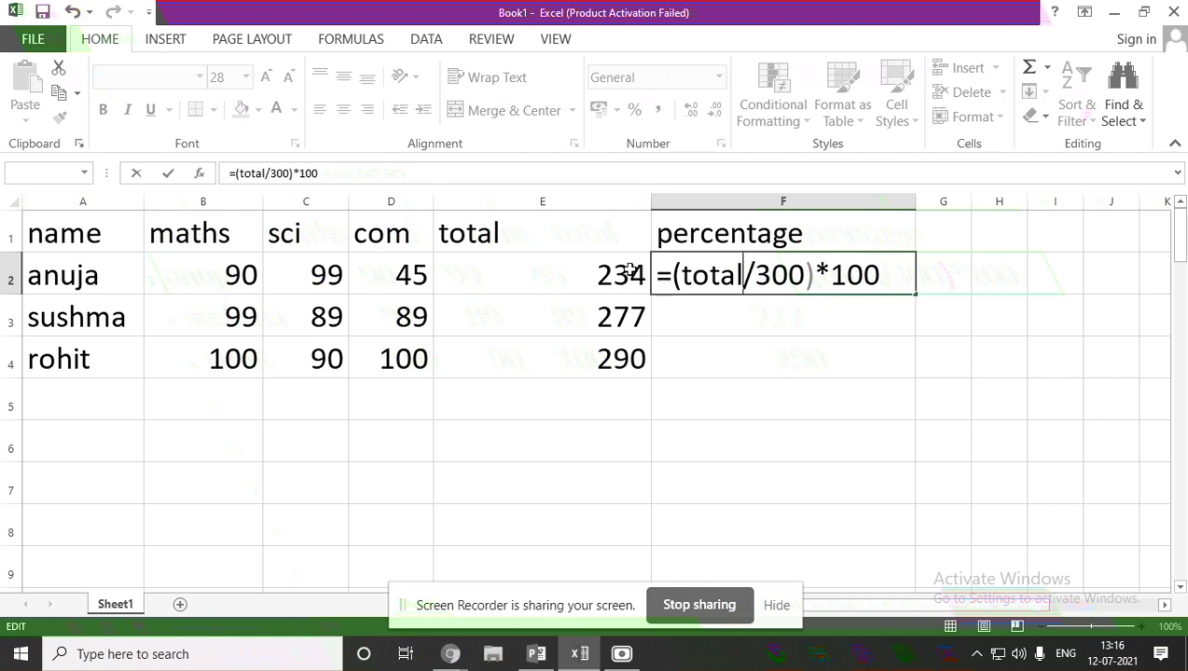
{"action": "key", "text": "BackSpace"}
{"action": "key", "text": "BackSpace"}
{"action": "key", "text": "BackSpace"}
{"action": "key", "text": "BackSpace"}
{"action": "key", "text": "BackSpace"}
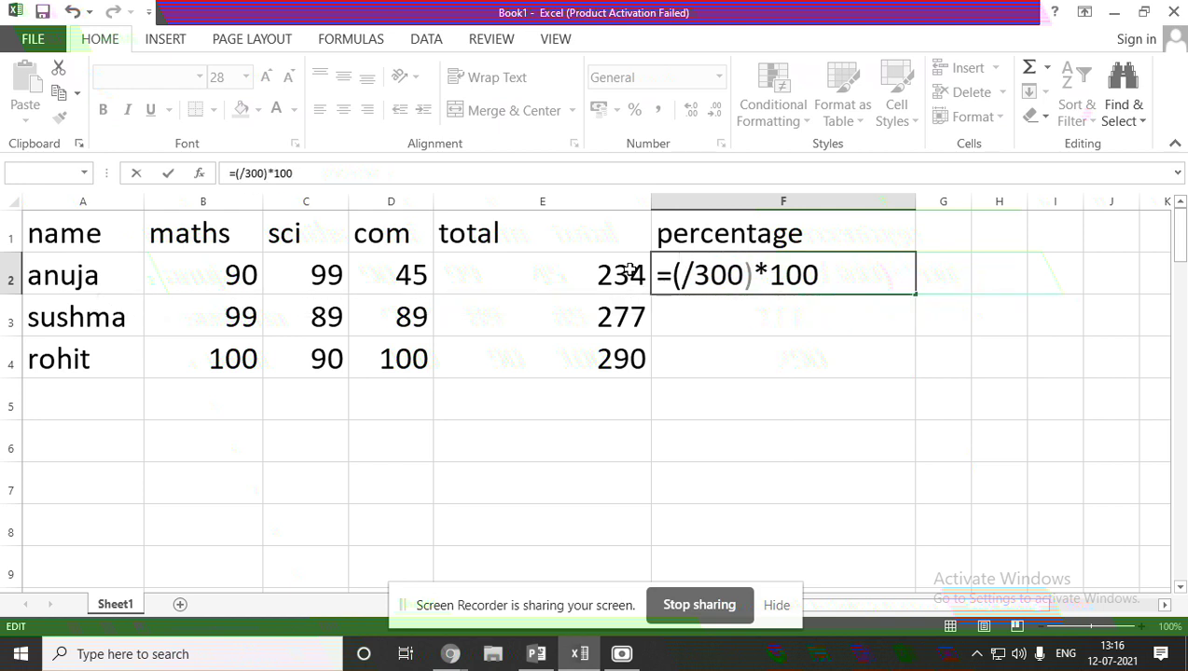
{"action": "type", "text": "234"}
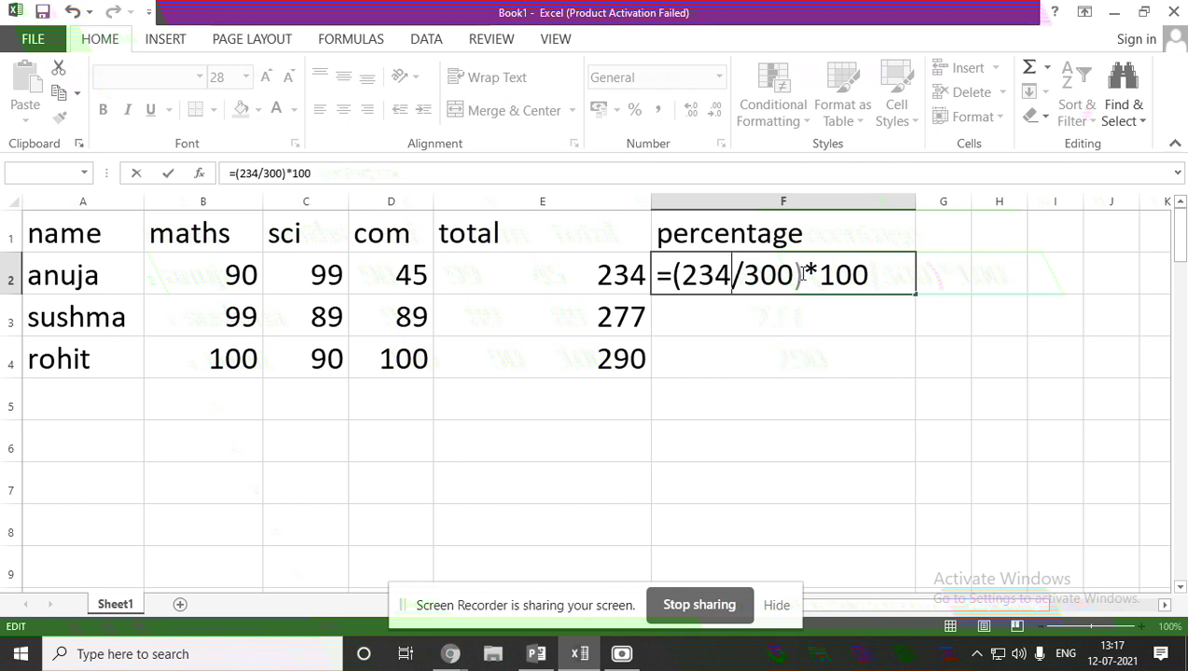
Commit =(234/300)*100 in F2 so anuja's percentage shows 78.
{"action": "left_click", "coordinate": [732, 272]}
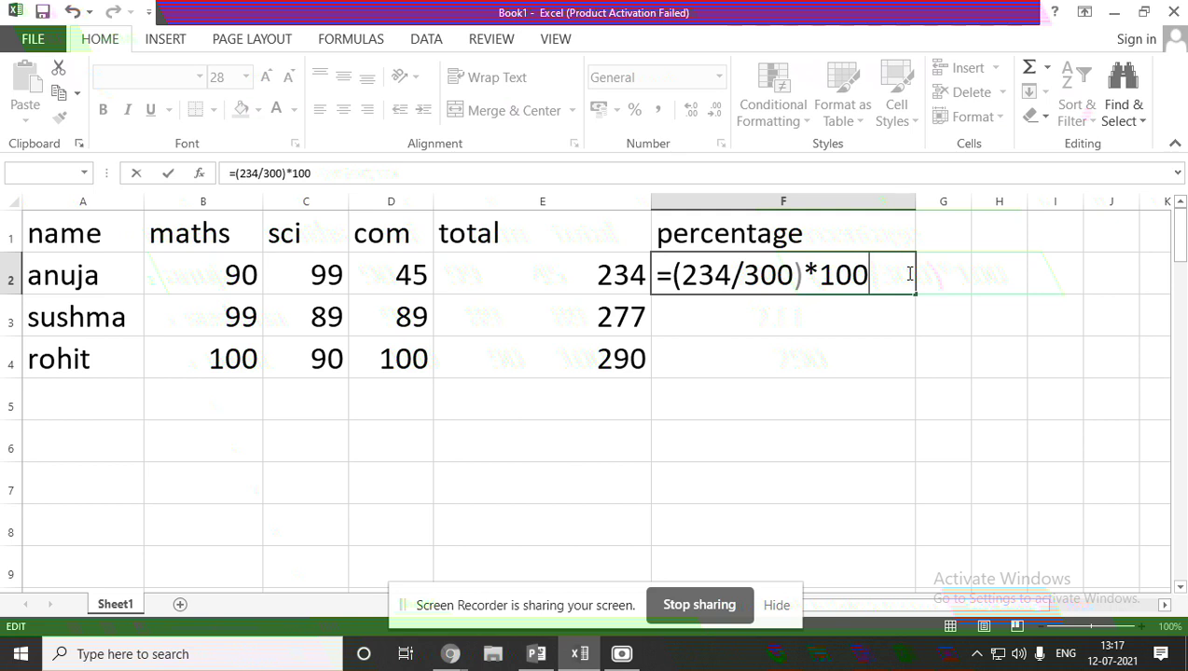
{"action": "key", "text": "Return"}
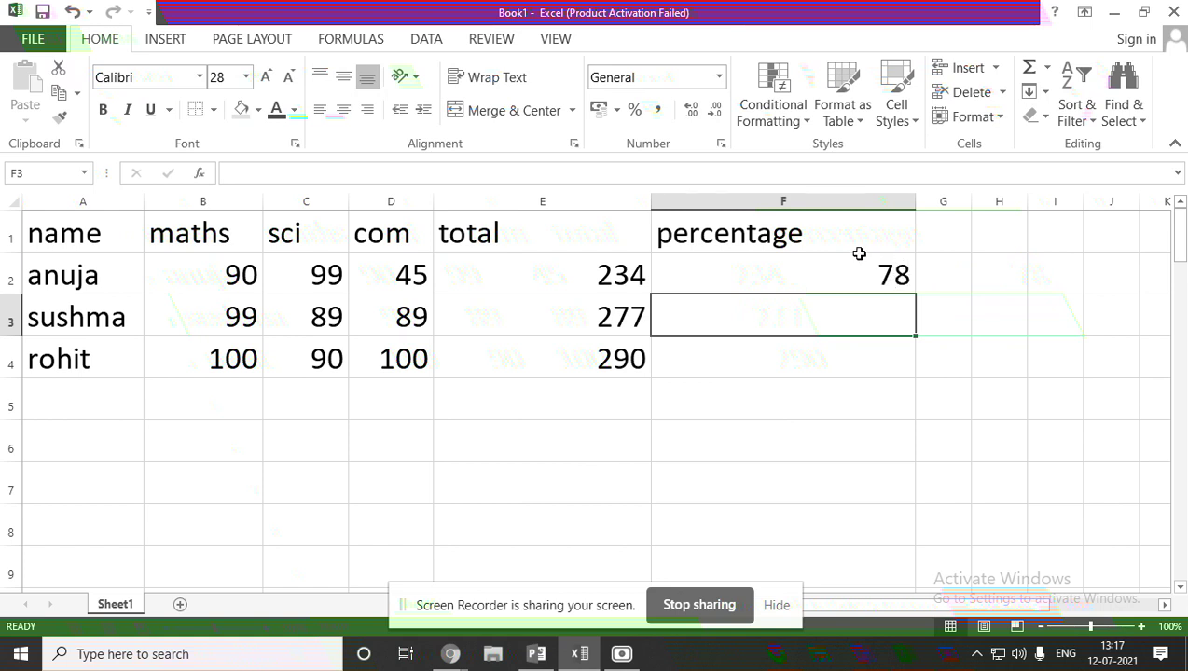
Fill anuja's percentage formula from F2 down to F4, so rows 3 and 4 also show 78.
{"action": "left_click", "coordinate": [881, 264]}
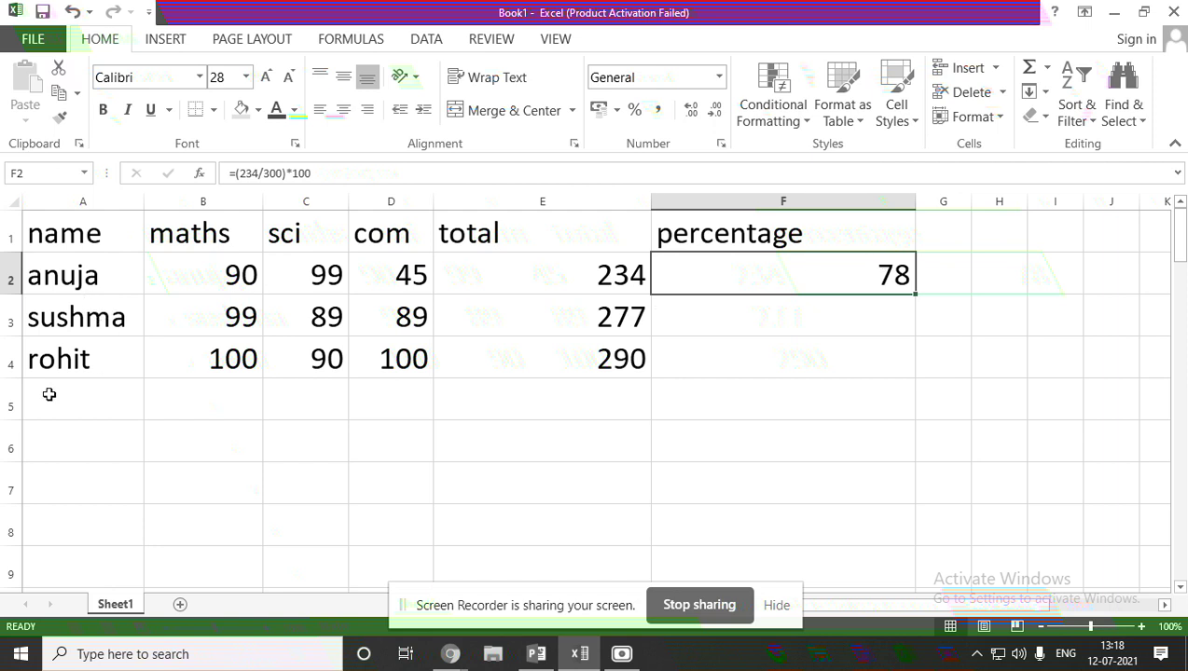
{"action": "left_click", "coordinate": [869, 320]}
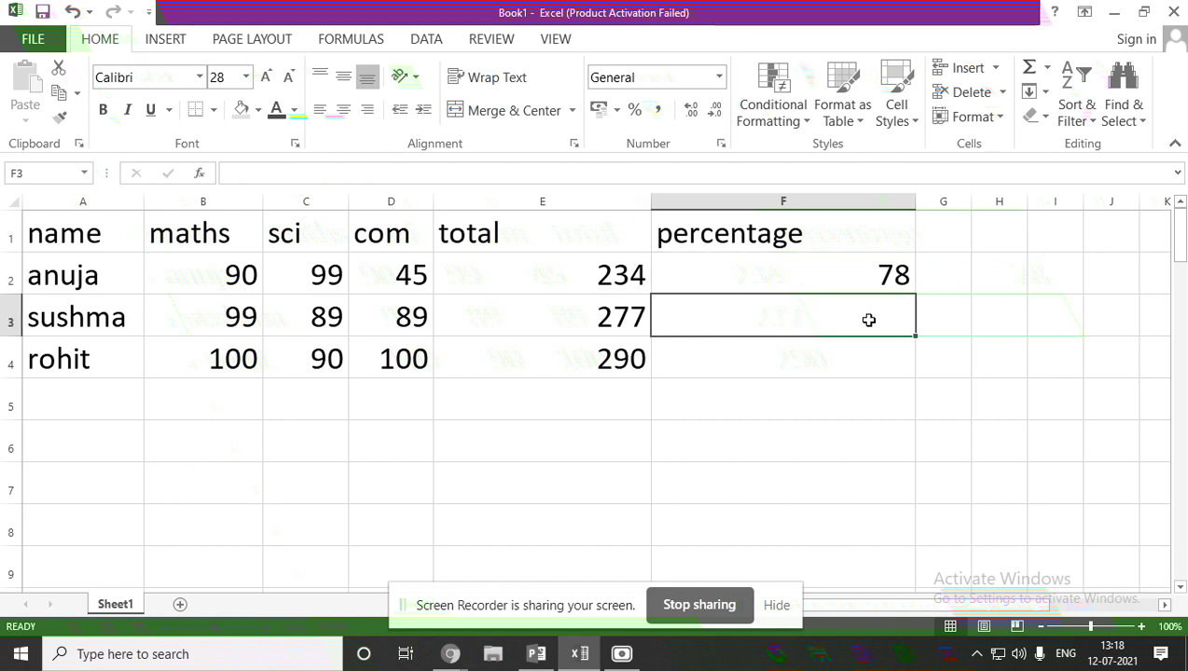
{"action": "left_click", "coordinate": [848, 269]}
{"action": "left_click_drag", "start_coordinate": [916, 293], "coordinate": [915, 383]}
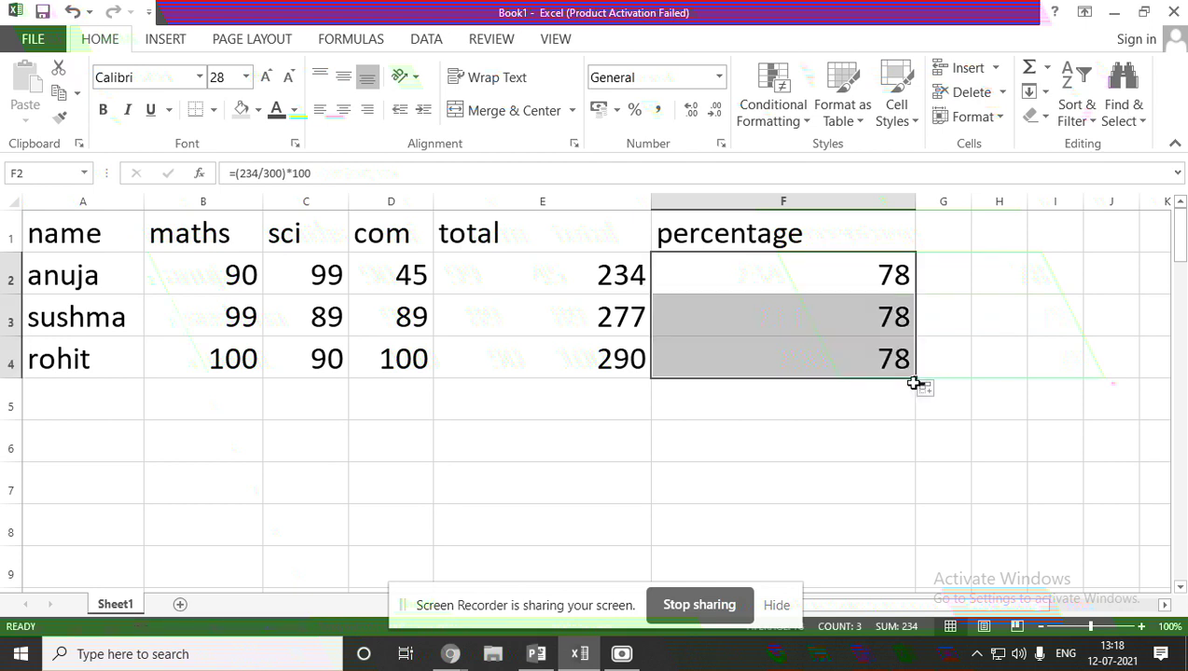
{"action": "left_click", "coordinate": [986, 311]}
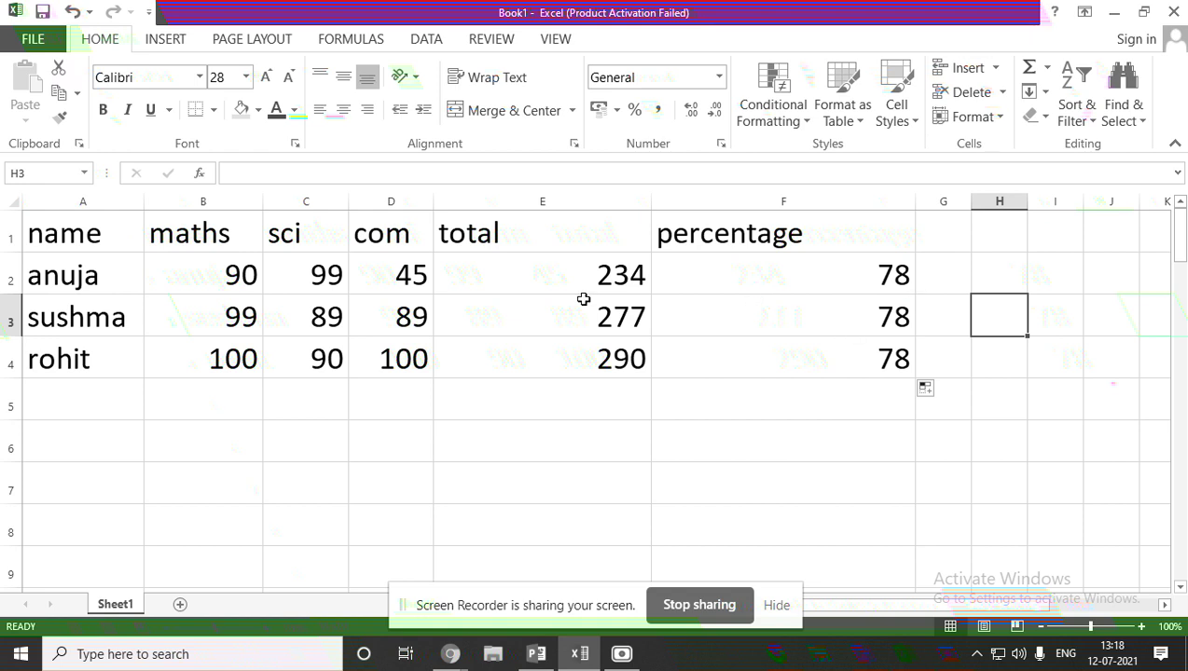
Set sushma's maths mark in B3 to 0 and refill totals E2:E4, making her total 178.
{"action": "left_click", "coordinate": [246, 318]}
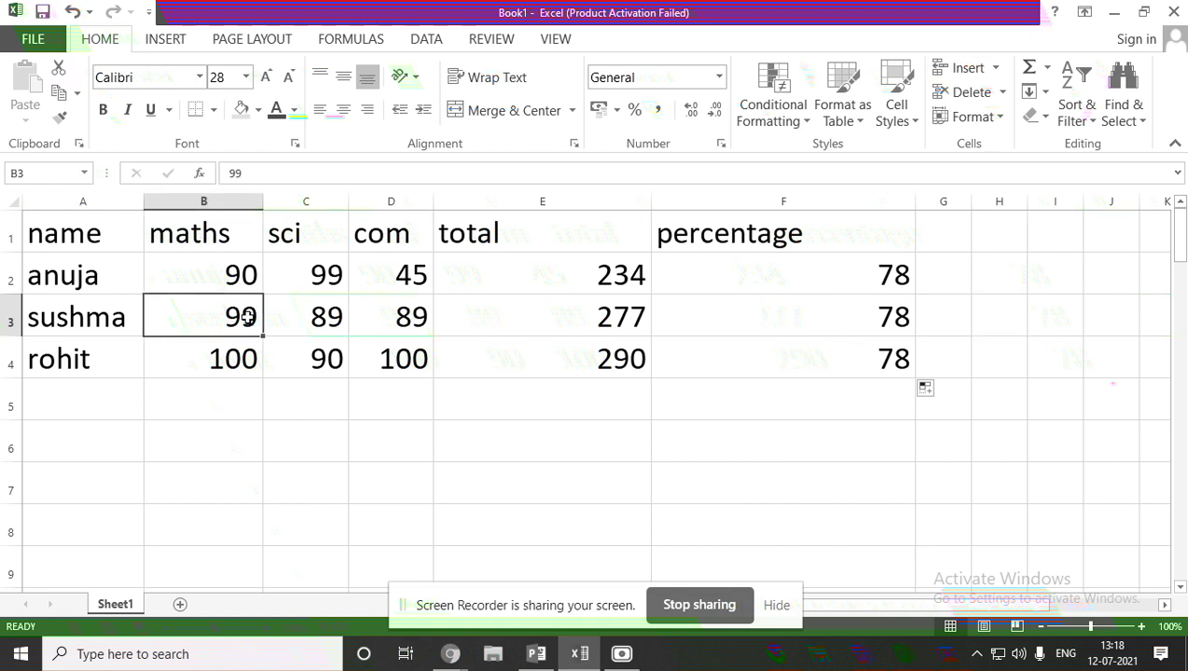
{"action": "type", "text": "00"}
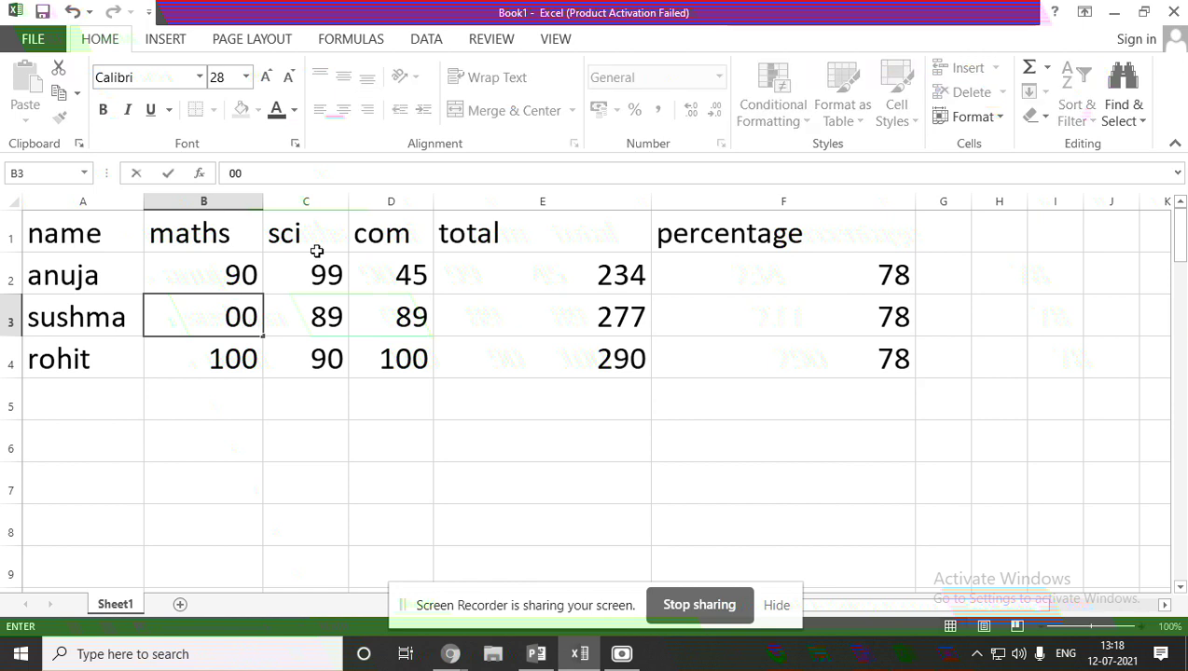
{"action": "left_click", "coordinate": [584, 276]}
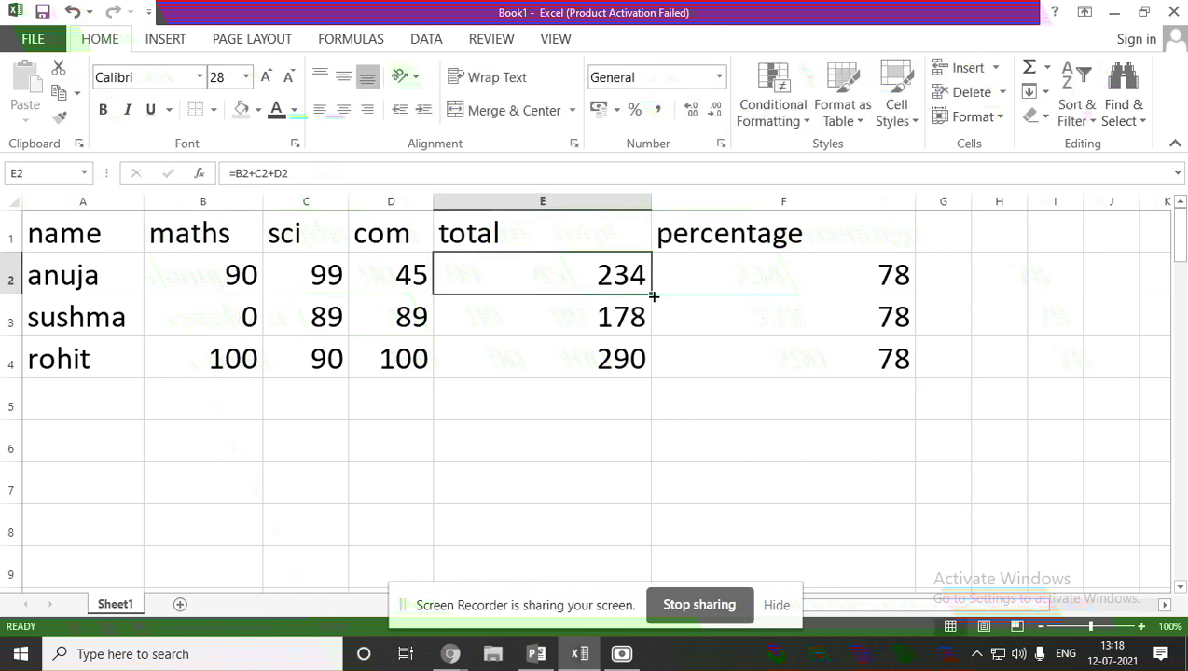
{"action": "left_click_drag", "start_coordinate": [650, 293], "coordinate": [643, 380]}
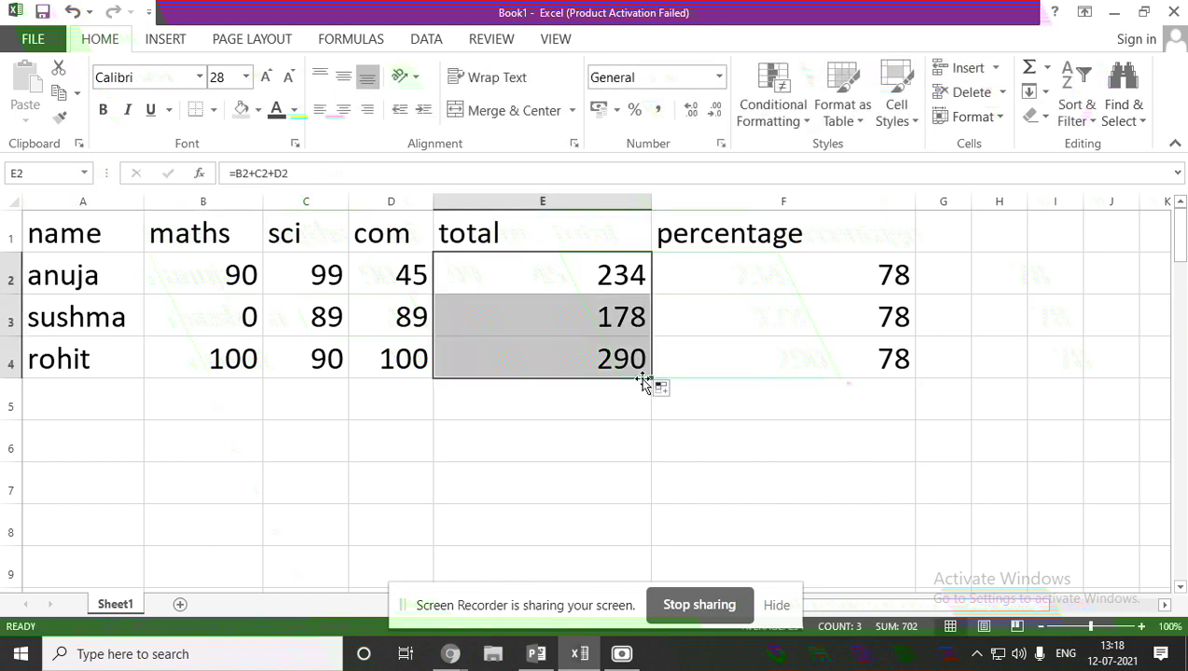
{"action": "left_click", "coordinate": [752, 453]}
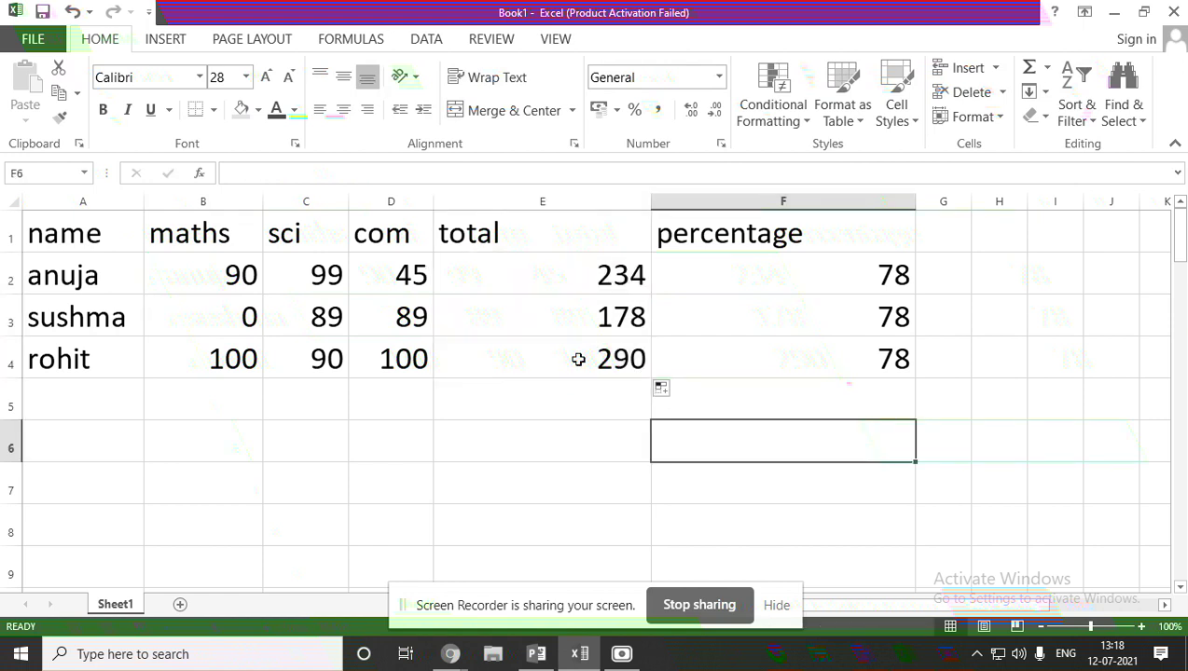
Refill F2's percentage formula down to F4 and inspect F2's formula.
{"action": "left_click", "coordinate": [791, 315]}
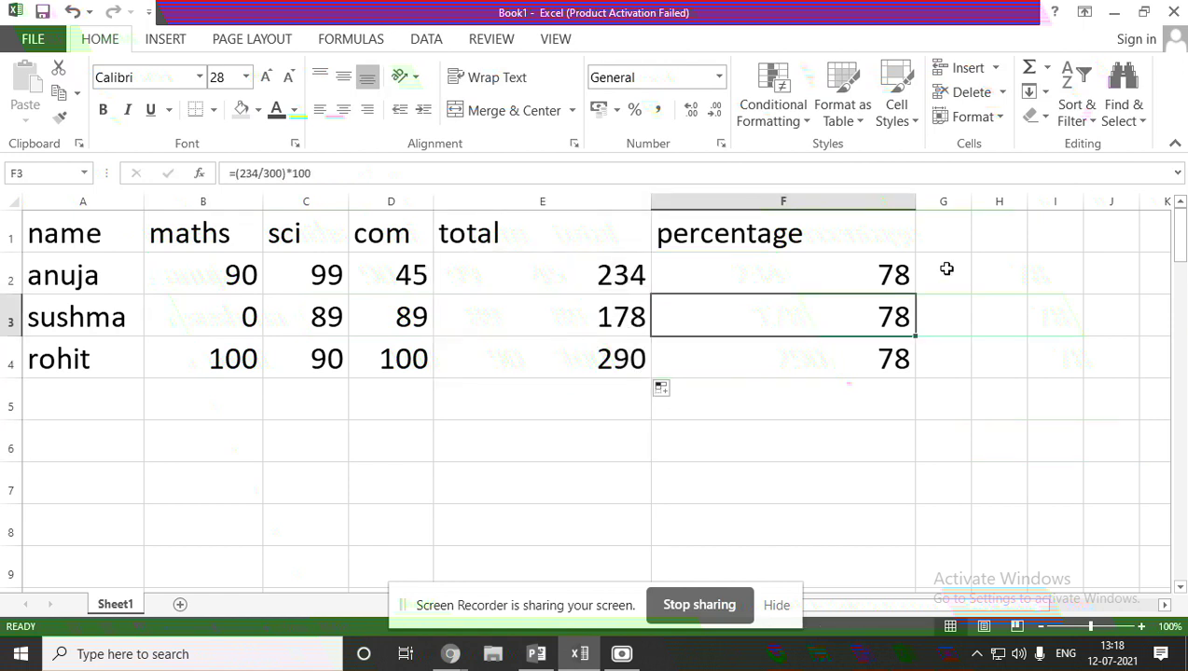
{"action": "left_click", "coordinate": [893, 266]}
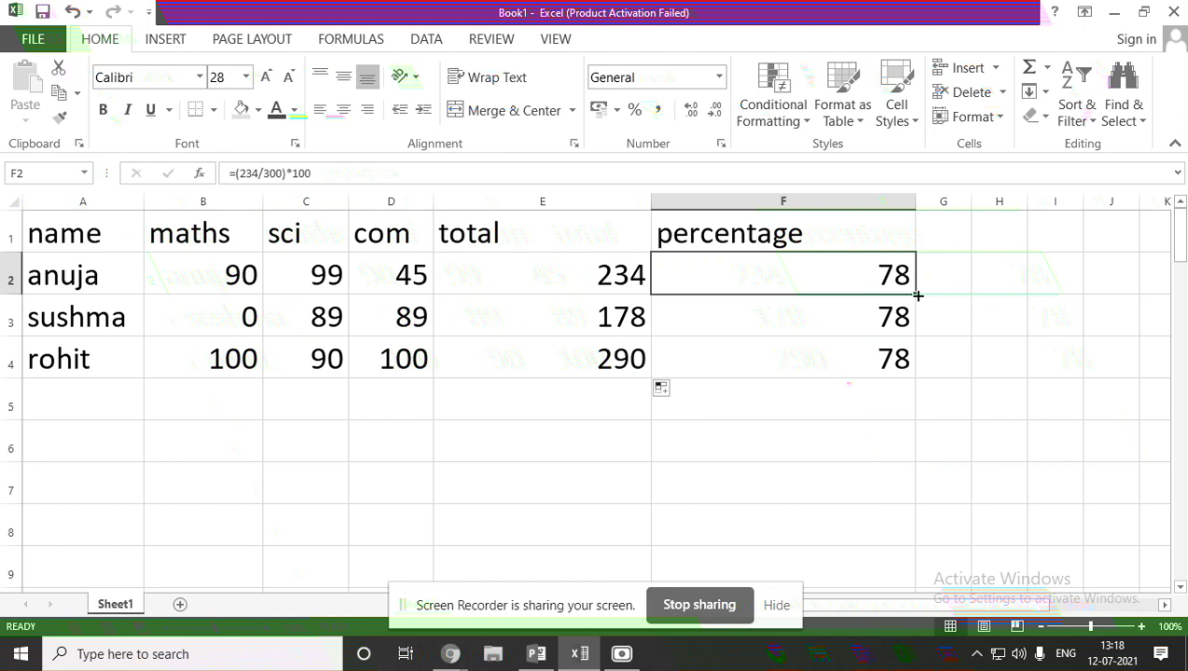
{"action": "left_click_drag", "start_coordinate": [914, 293], "coordinate": [910, 374]}
{"action": "key", "text": "Return"}
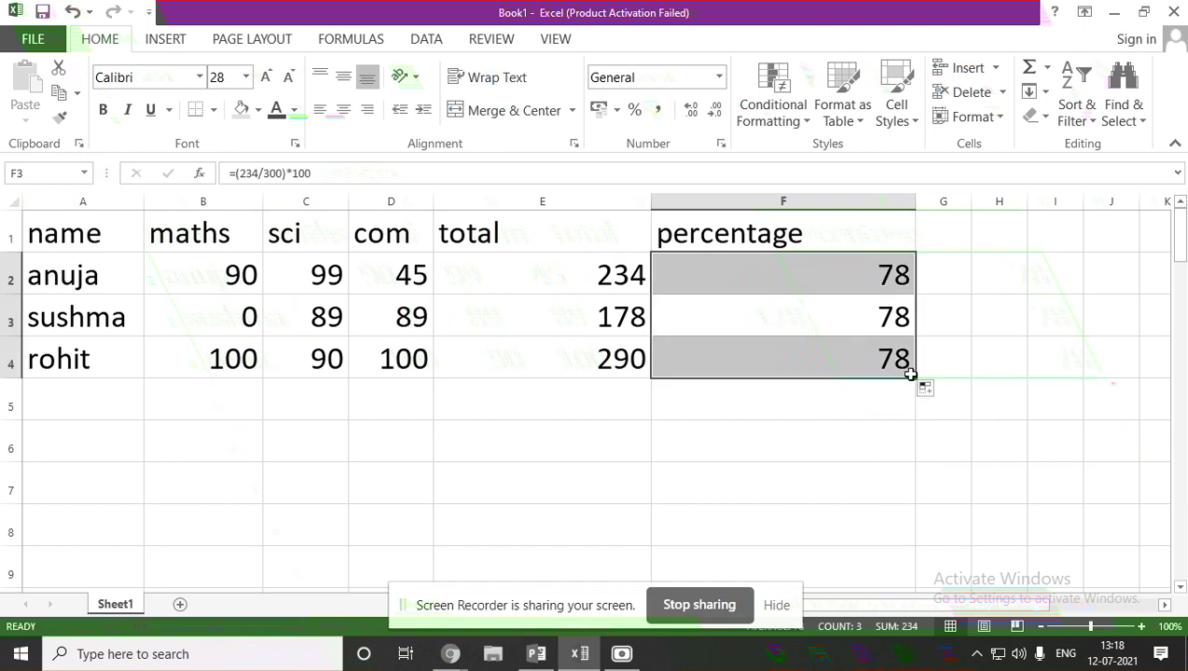
{"action": "left_click", "coordinate": [758, 476]}
{"action": "left_click", "coordinate": [842, 278]}
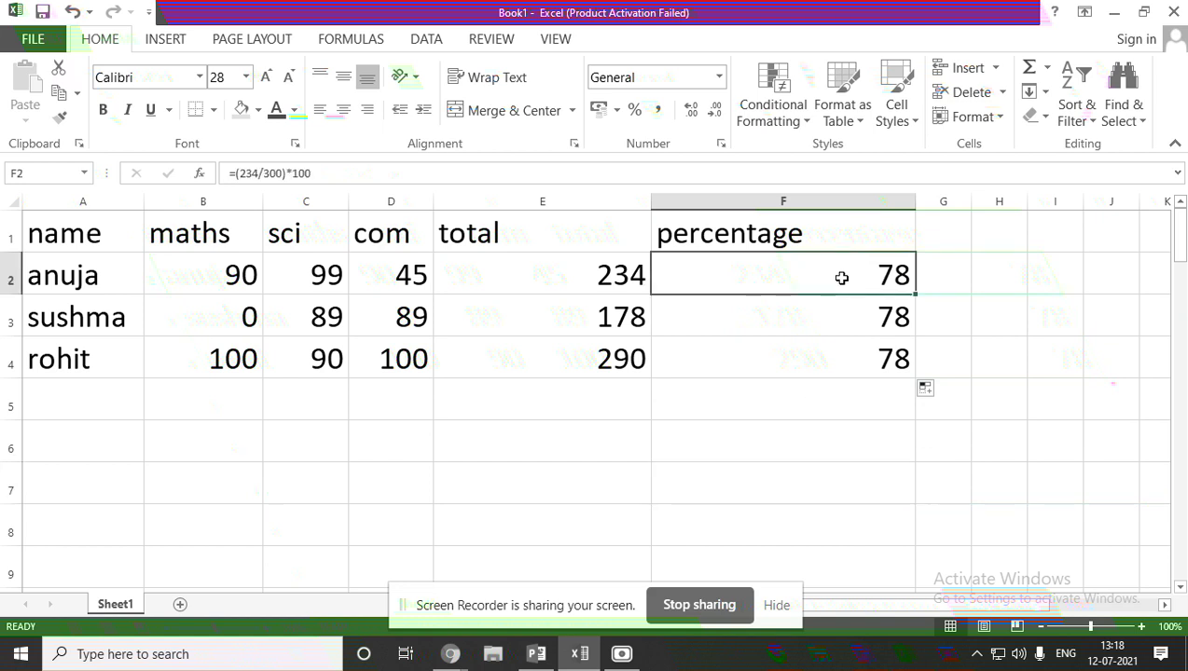
{"action": "double_click", "coordinate": [842, 277]}
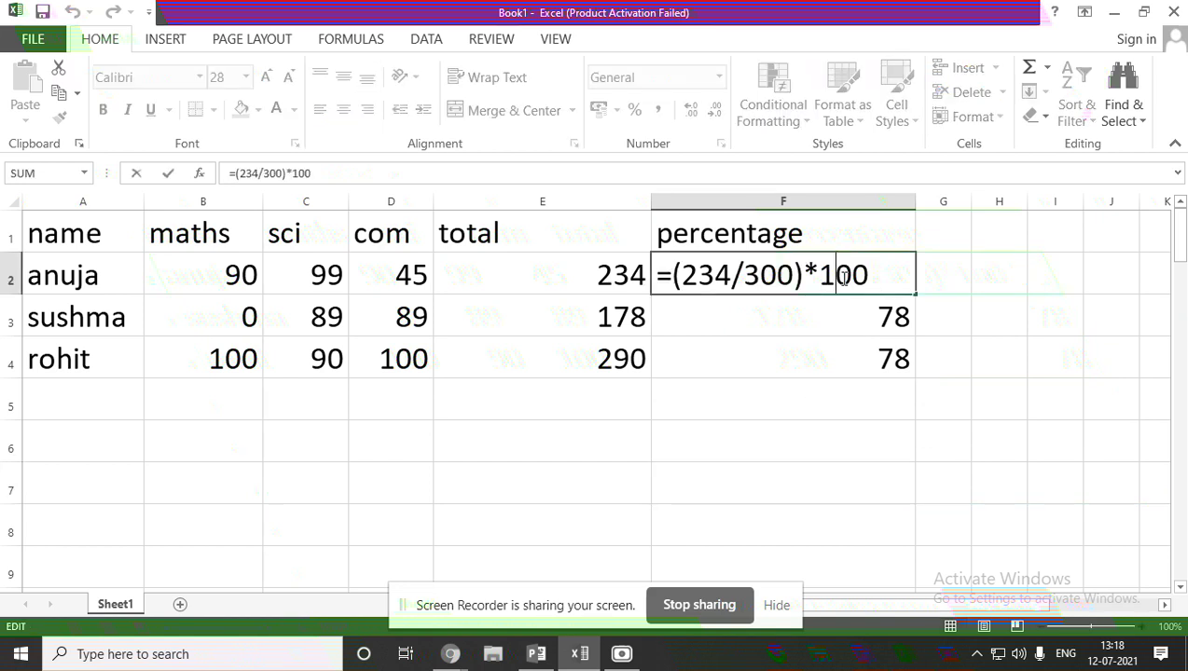
Change sushma's F3 formula to =(178/300)*100, giving 59.33333333.
{"action": "double_click", "coordinate": [702, 315]}
{"action": "left_click", "coordinate": [735, 317]}
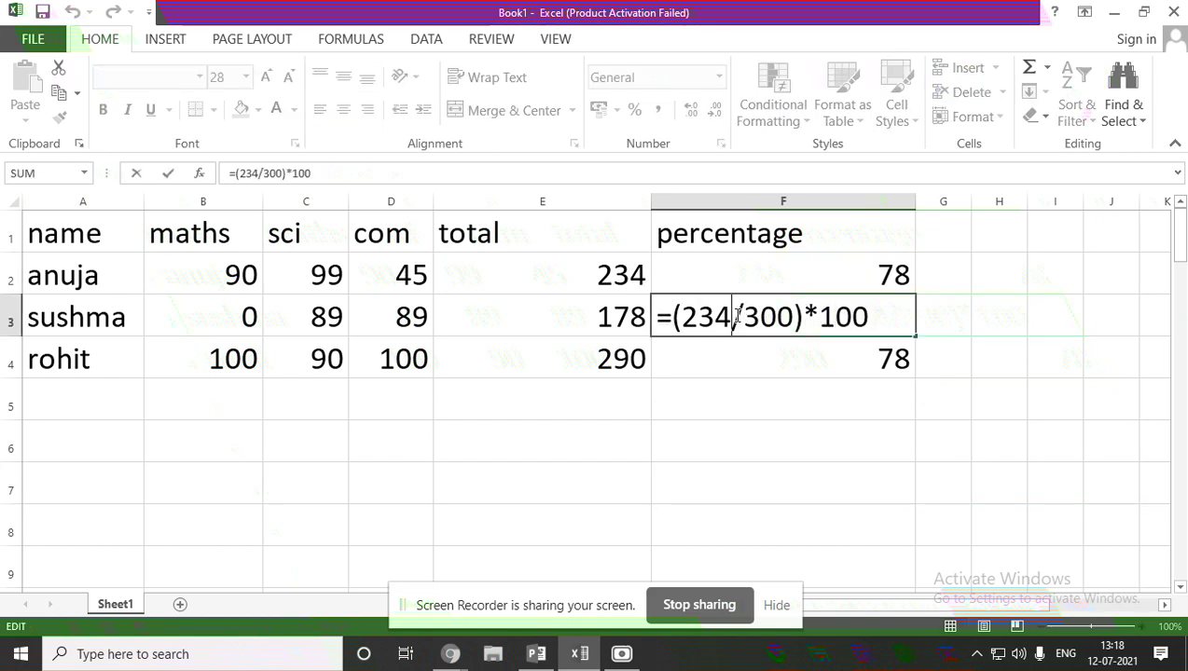
{"action": "key", "text": "BackSpace"}
{"action": "key", "text": "BackSpace"}
{"action": "key", "text": "BackSpace"}
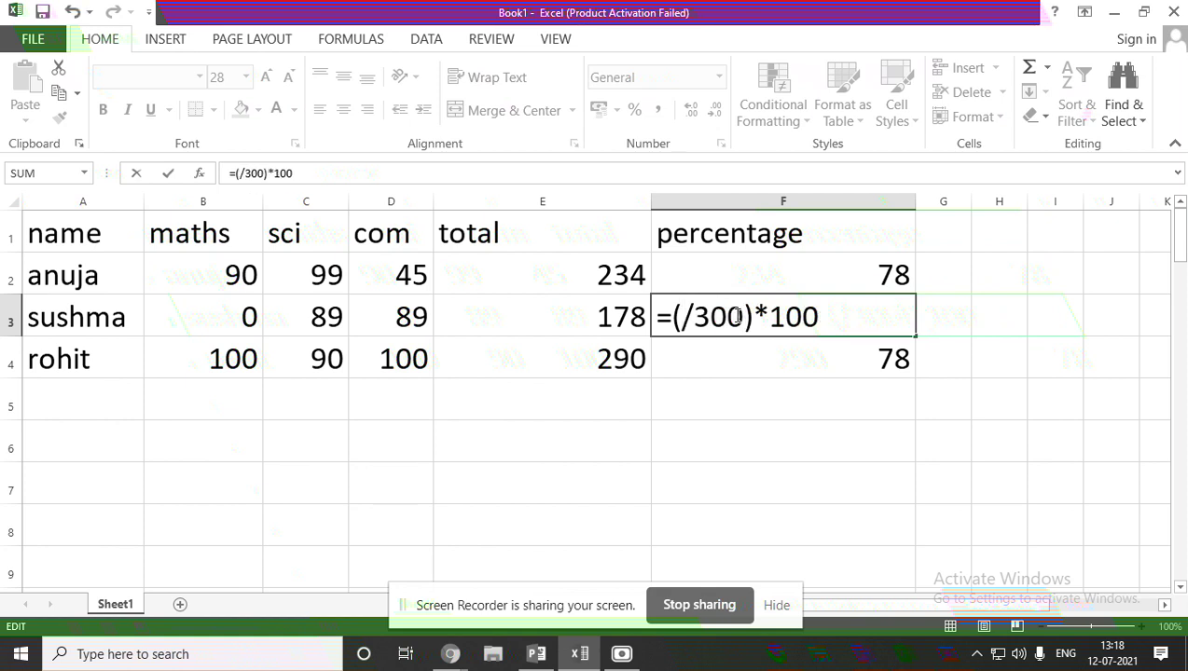
{"action": "type", "text": "178"}
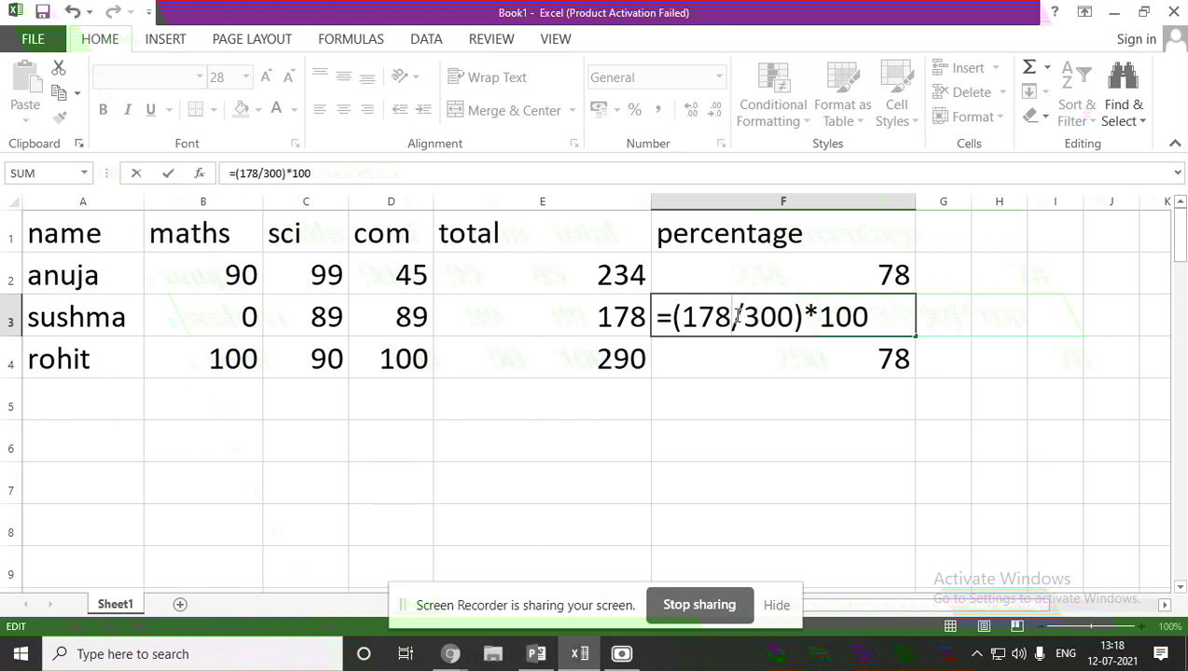
{"action": "key", "text": "Return"}
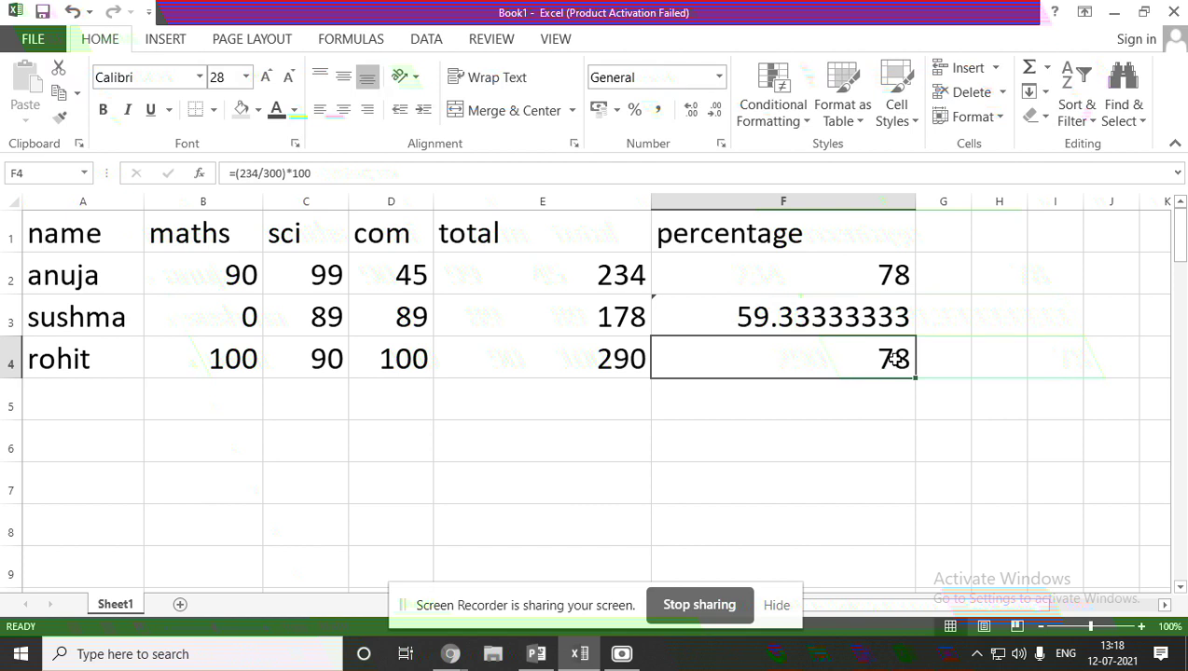
Change rohit's F4 formula to =(290/300)*100, giving 96.66666667.
{"action": "double_click", "coordinate": [742, 357]}
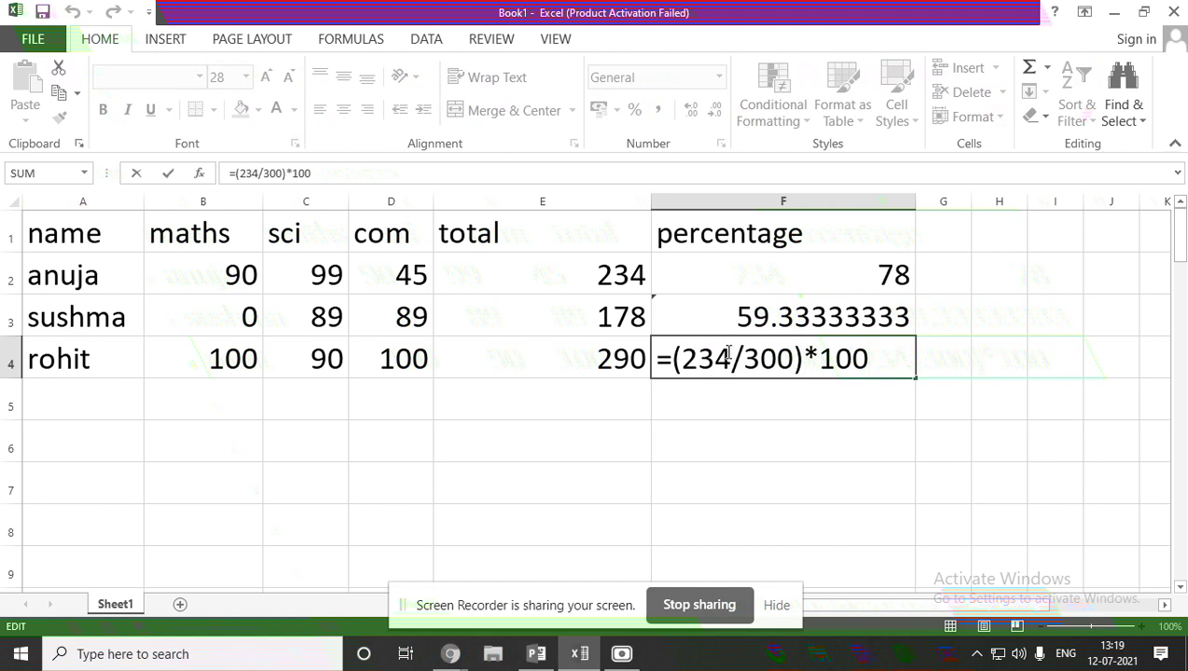
{"action": "left_click", "coordinate": [728, 357]}
{"action": "key", "text": "BackSpace"}
{"action": "key", "text": "BackSpace"}
{"action": "type", "text": "90"}
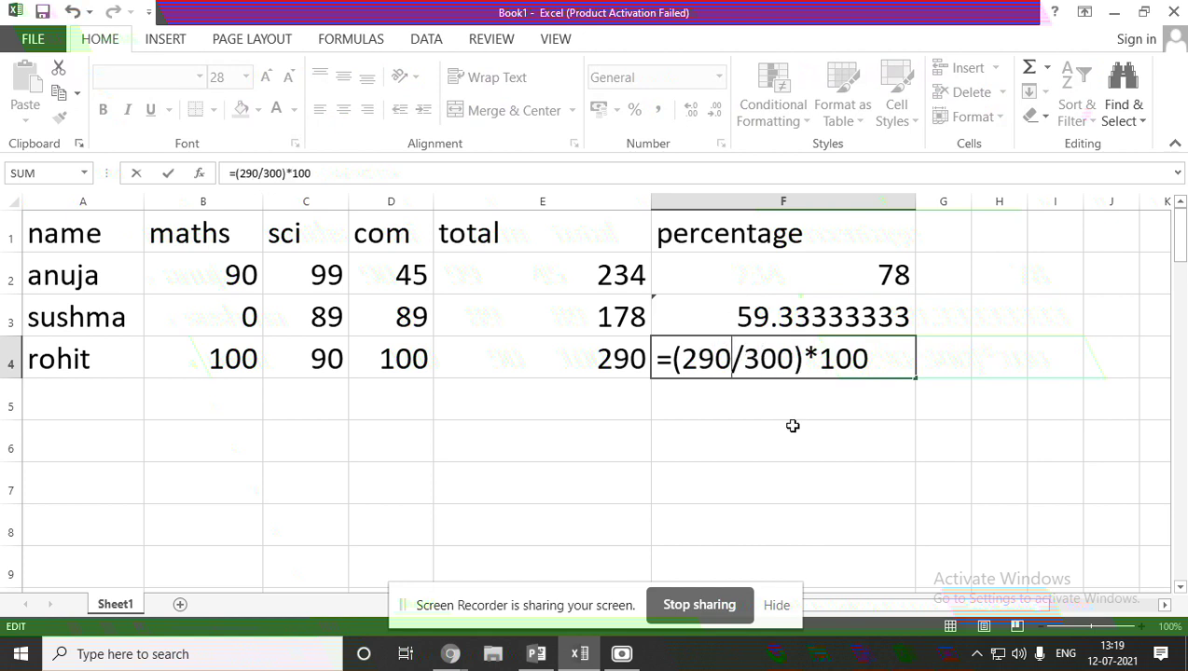
{"action": "key", "text": "Return"}
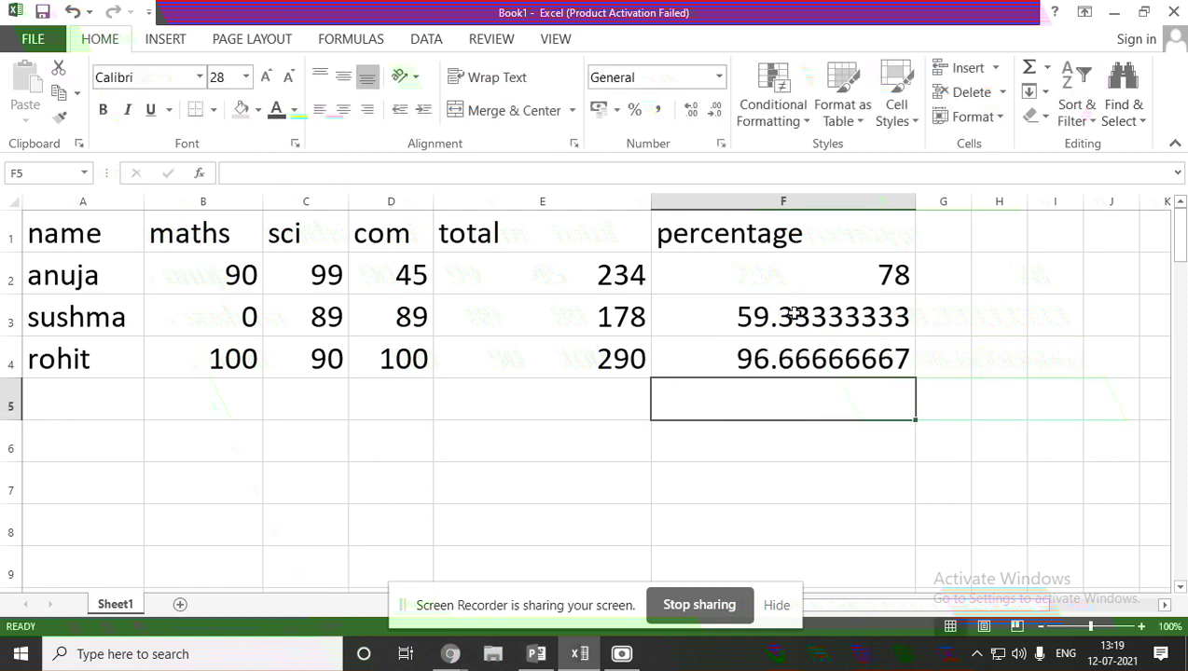
{"action": "double_click", "coordinate": [801, 270]}
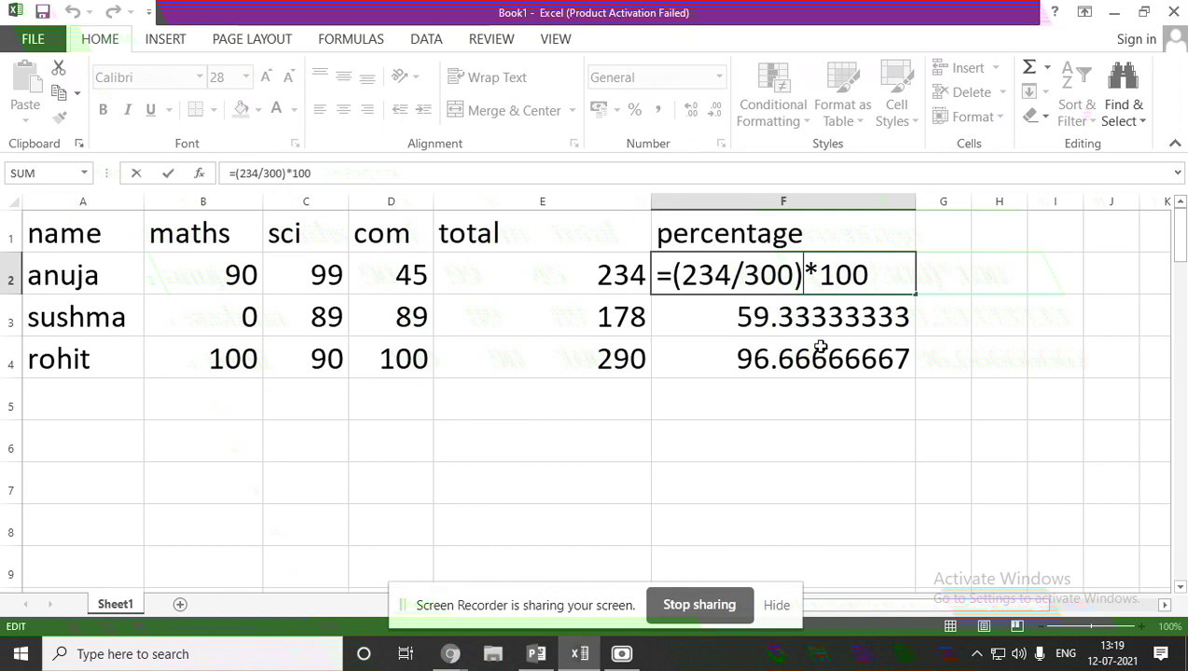
Change anuja's F2 formula to =(E2/300)*100, referencing her total cell.
{"action": "left_click", "coordinate": [733, 270]}
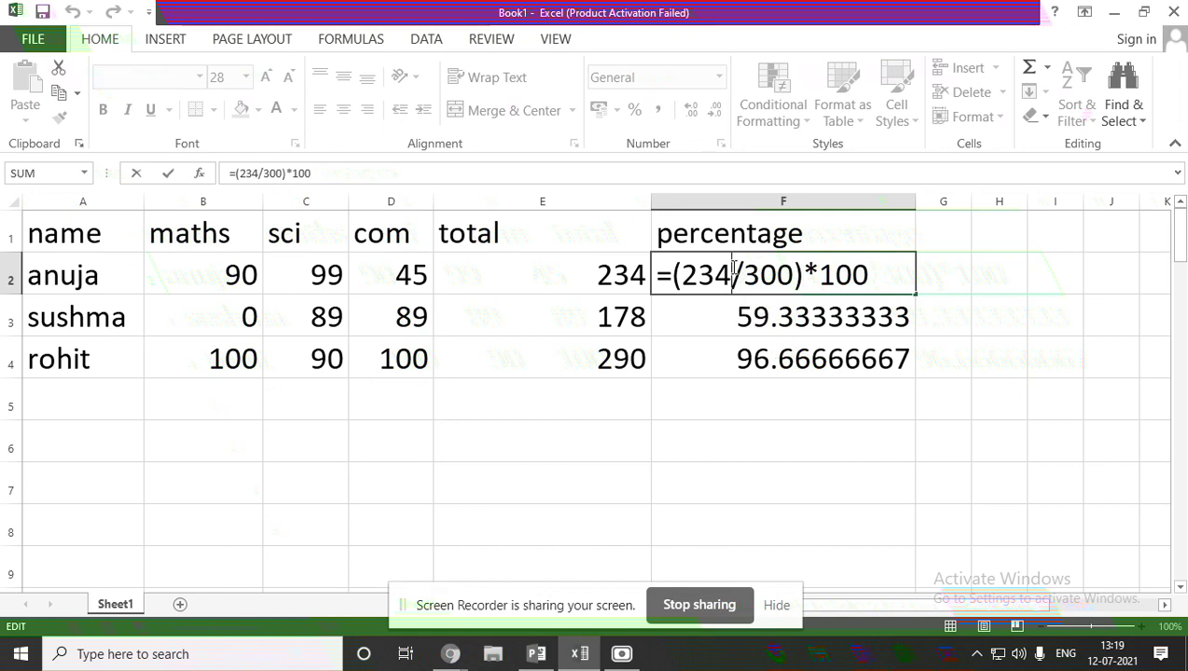
{"action": "key", "text": "BackSpace"}
{"action": "key", "text": "BackSpace"}
{"action": "key", "text": "BackSpace"}
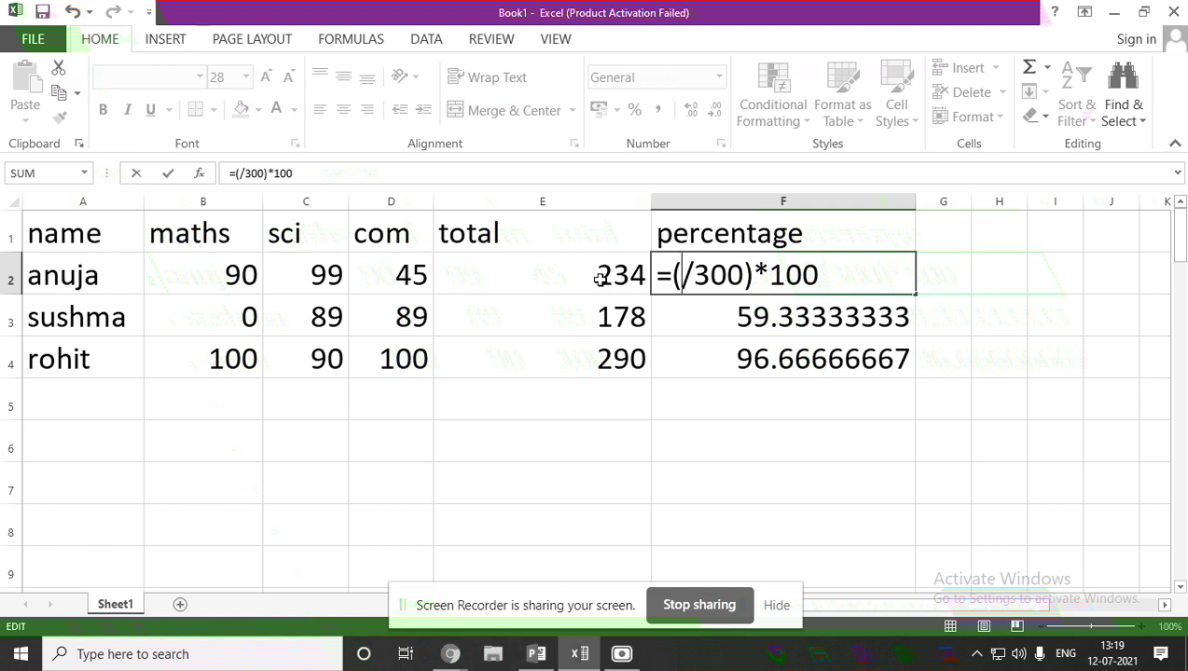
{"action": "left_click", "coordinate": [688, 280]}
{"action": "type", "text": "e2"}
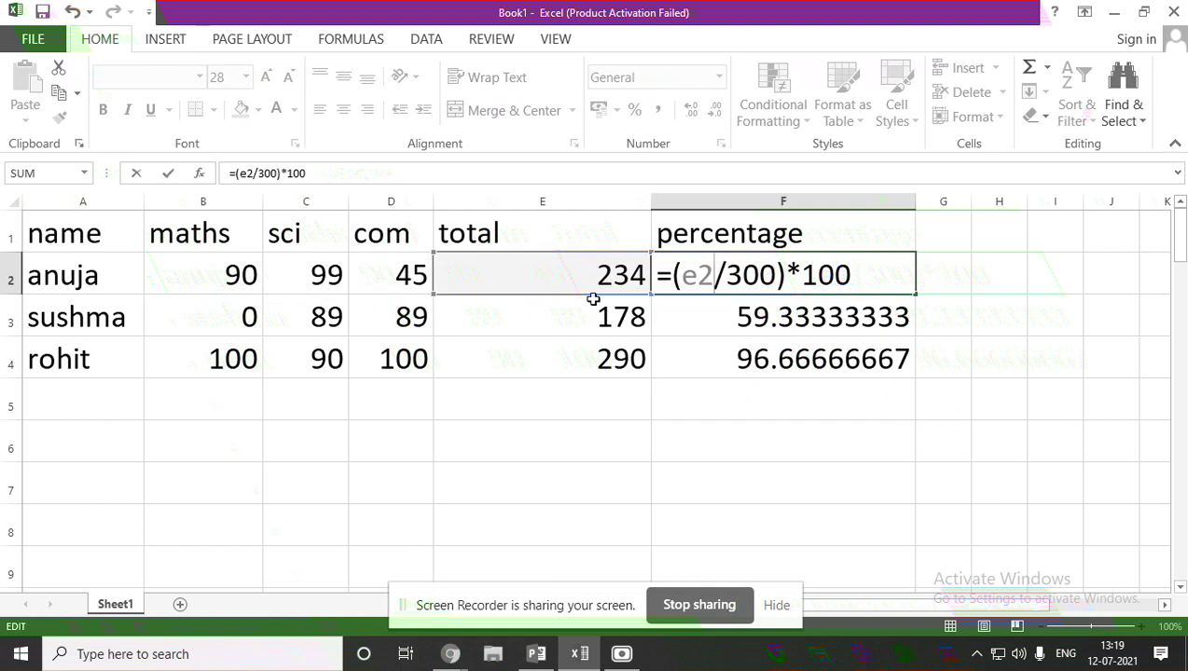
{"action": "key", "text": "Return"}
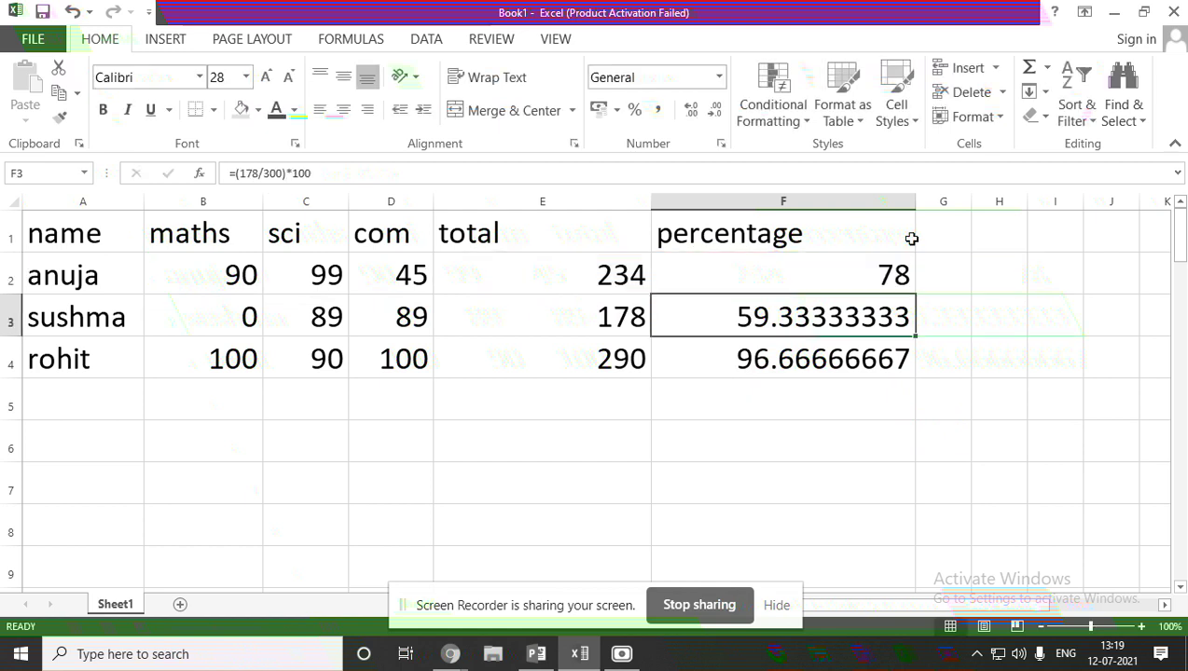
{"action": "left_click", "coordinate": [890, 267]}
Clear the hard-coded percentage formulas from F3 and F4.
{"action": "double_click", "coordinate": [900, 308]}
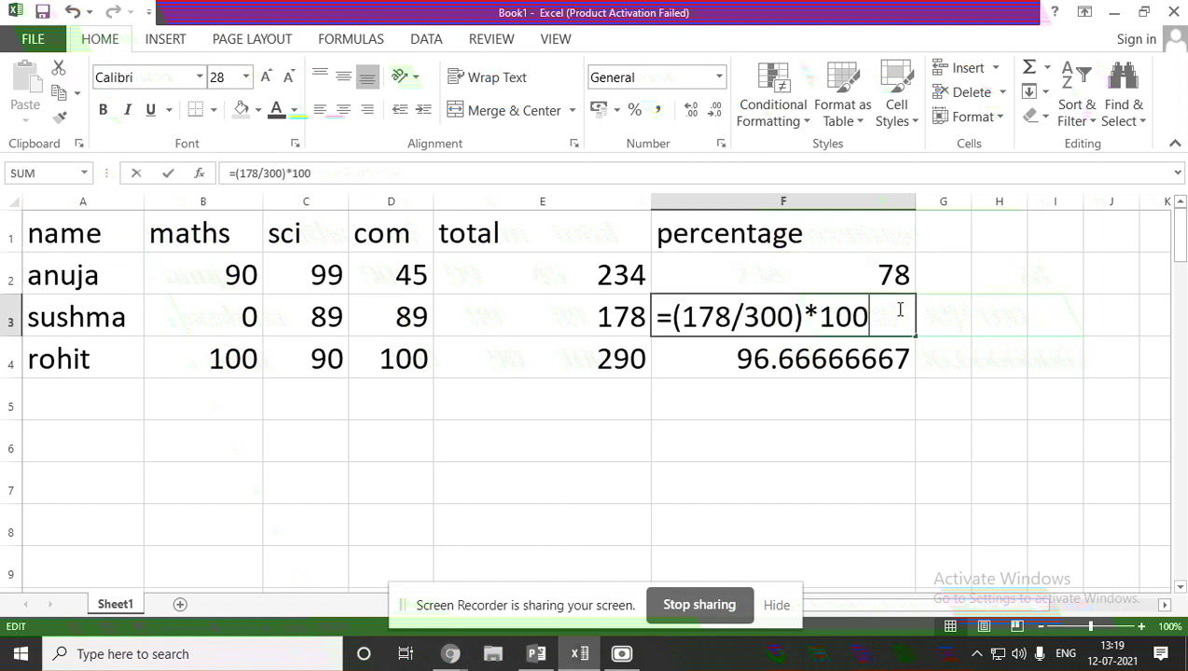
{"action": "key", "text": "BackSpace"}
{"action": "key", "text": "BackSpace"}
{"action": "key", "text": "BackSpace"}
{"action": "key", "text": "BackSpace"}
{"action": "key", "text": "BackSpace"}
{"action": "key", "text": "BackSpace"}
{"action": "key", "text": "BackSpace"}
{"action": "key", "text": "BackSpace"}
{"action": "key", "text": "BackSpace"}
{"action": "key", "text": "BackSpace"}
{"action": "key", "text": "BackSpace"}
{"action": "key", "text": "BackSpace"}
{"action": "key", "text": "BackSpace"}
{"action": "key", "text": "BackSpace"}
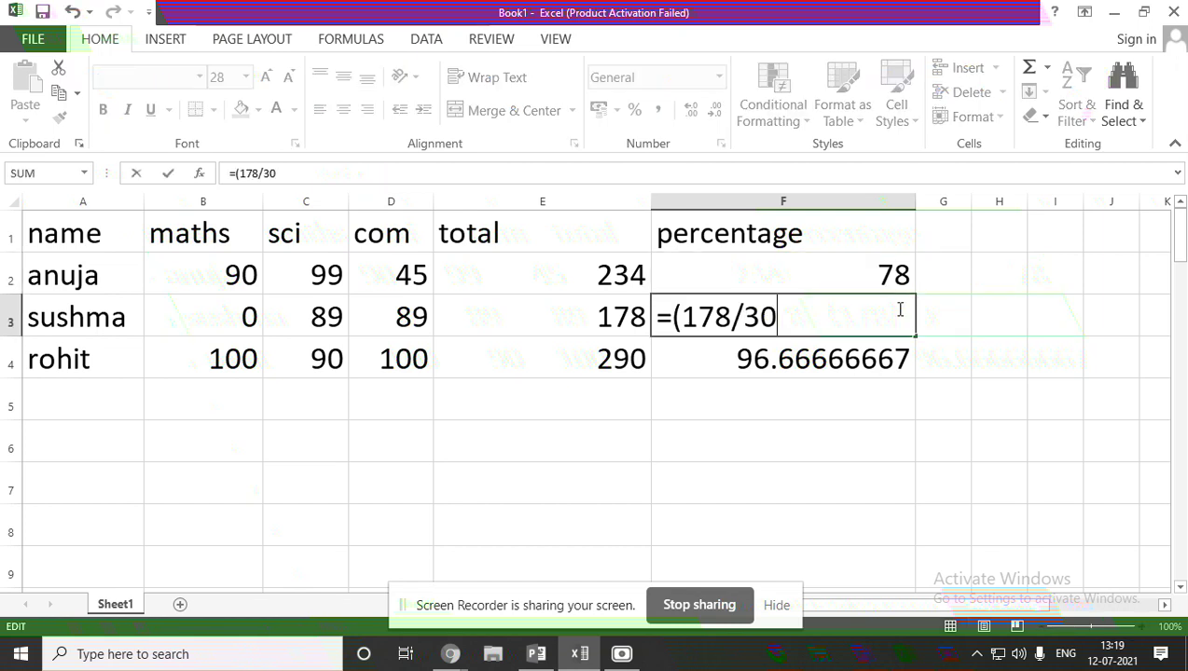
{"action": "left_click", "coordinate": [885, 352]}
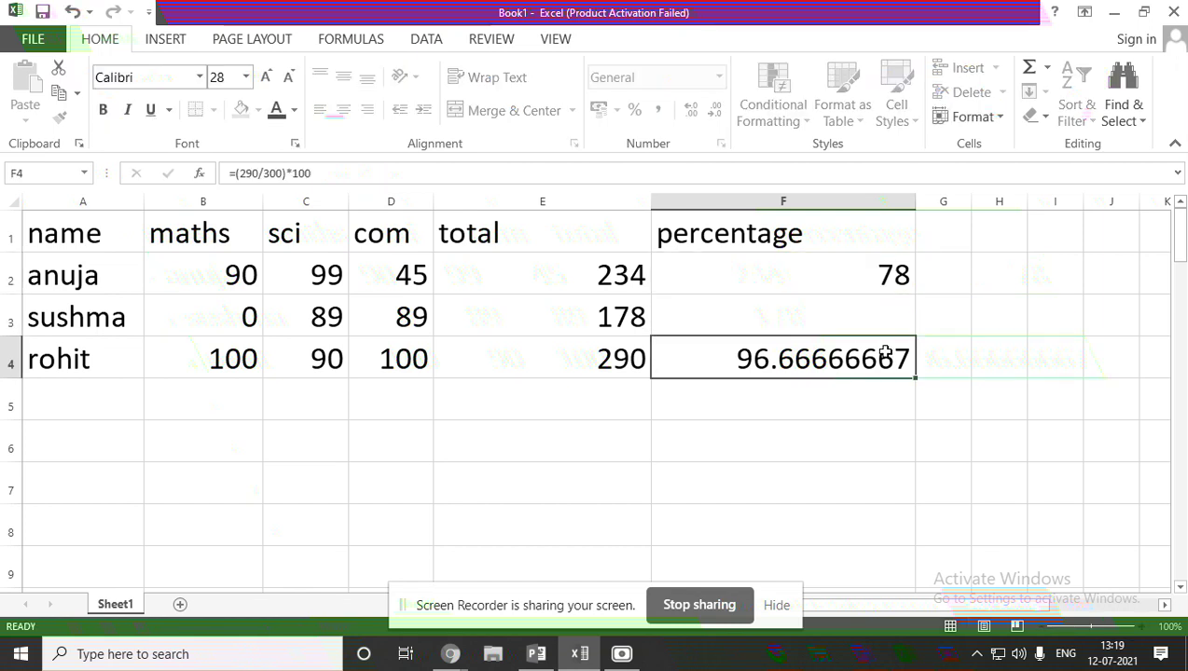
{"action": "double_click", "coordinate": [882, 349]}
{"action": "key", "text": "BackSpace"}
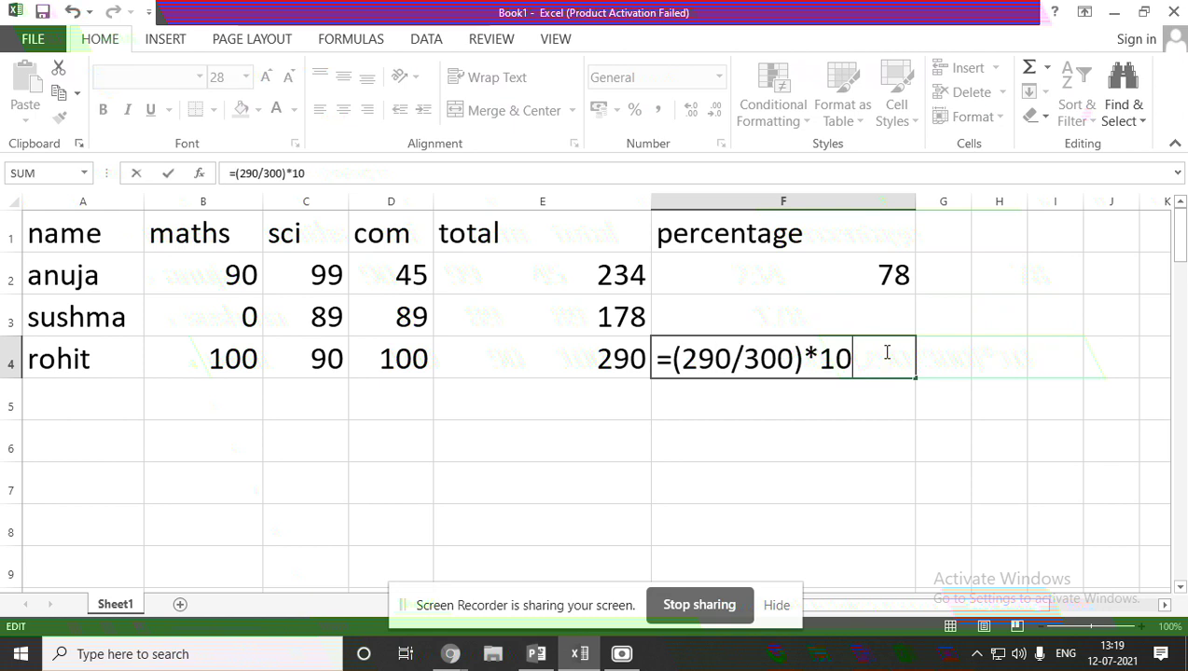
{"action": "key", "text": "BackSpace"}
{"action": "key", "text": "BackSpace"}
{"action": "key", "text": "BackSpace"}
{"action": "key", "text": "BackSpace"}
{"action": "key", "text": "BackSpace"}
{"action": "key", "text": "BackSpace"}
{"action": "key", "text": "BackSpace"}
{"action": "key", "text": "BackSpace"}
{"action": "key", "text": "BackSpace"}
{"action": "key", "text": "BackSpace"}
{"action": "key", "text": "BackSpace"}
{"action": "key", "text": "BackSpace"}
{"action": "key", "text": "BackSpace"}
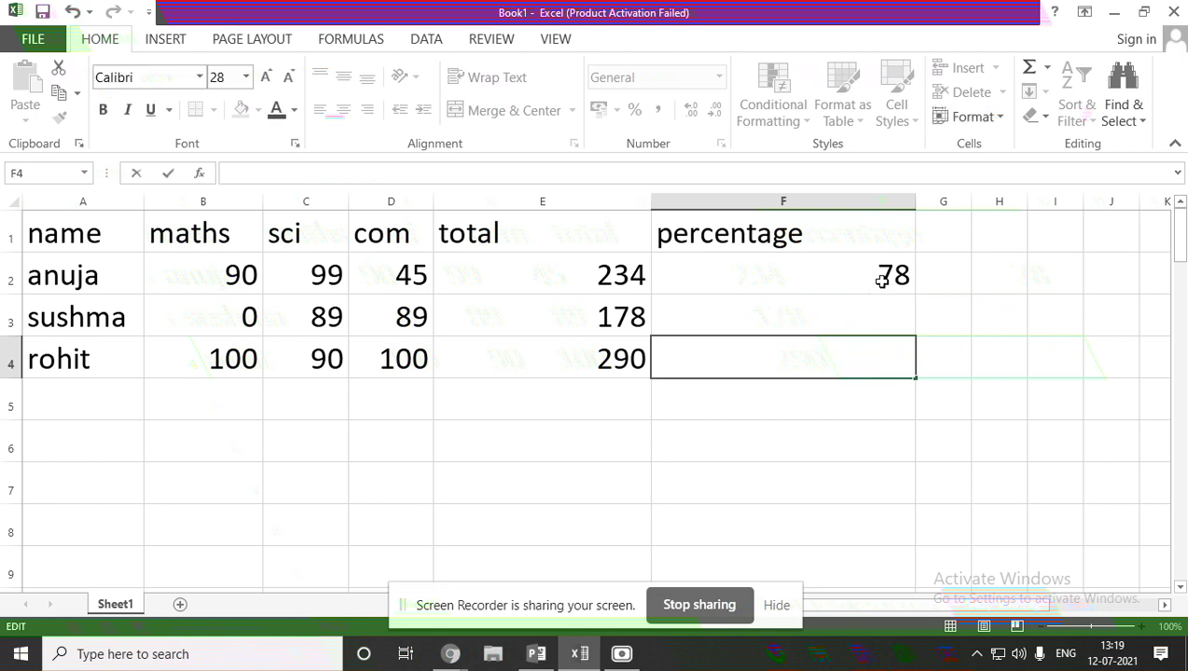
{"action": "left_click", "coordinate": [884, 278]}
Fill the =(E2/300)*100 formula from F2 down to F4.
{"action": "left_click_drag", "start_coordinate": [915, 295], "coordinate": [905, 378]}
{"action": "left_click", "coordinate": [966, 326]}
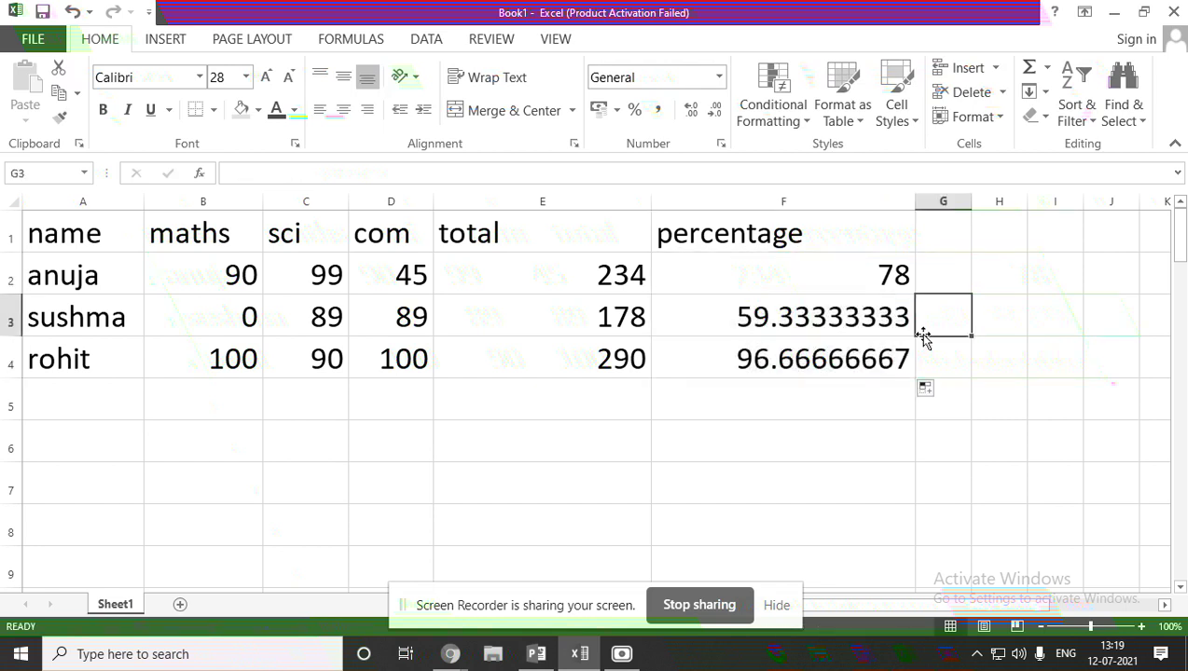
{"action": "double_click", "coordinate": [851, 279]}
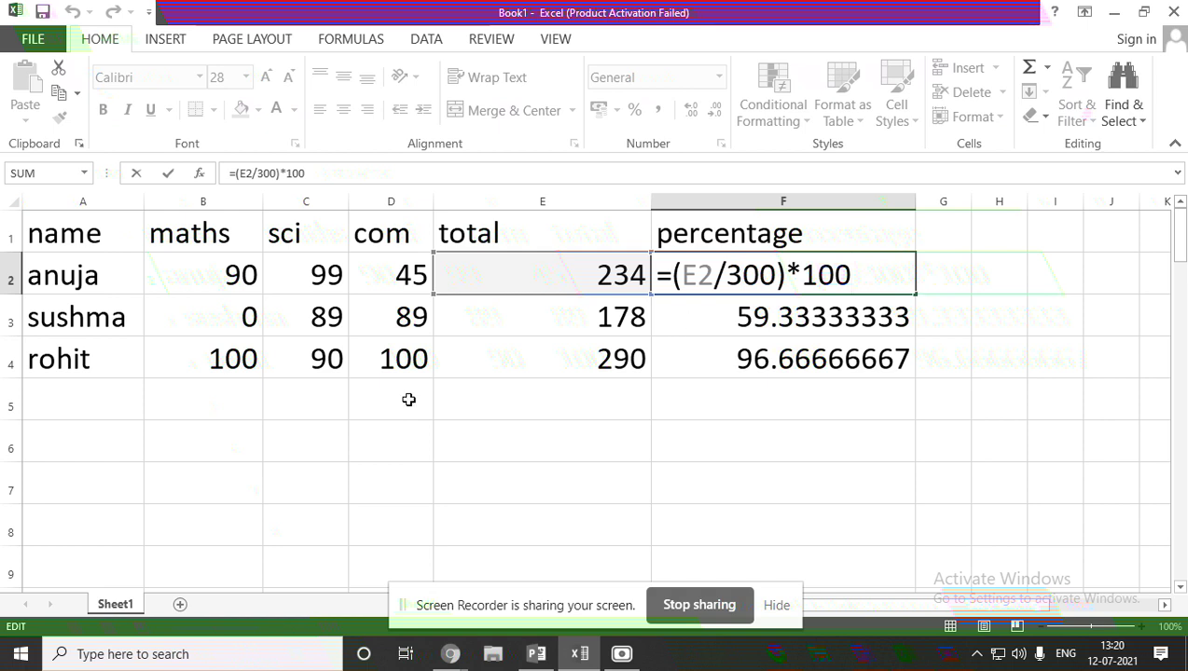
Enter headings name, maths, eng, kan, sst and hin across A8:F8.
{"action": "scroll", "coordinate": [200, 462], "scroll_direction": "down", "scroll_amount": 2}
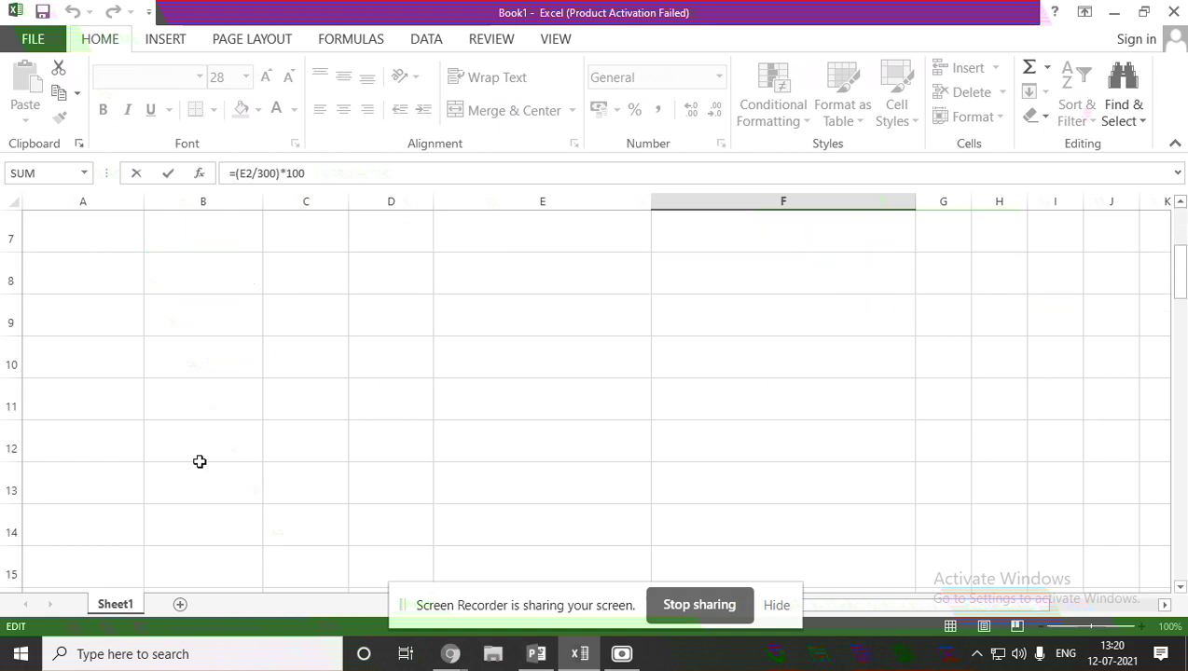
{"action": "left_click", "coordinate": [104, 268]}
{"action": "double_click", "coordinate": [104, 267]}
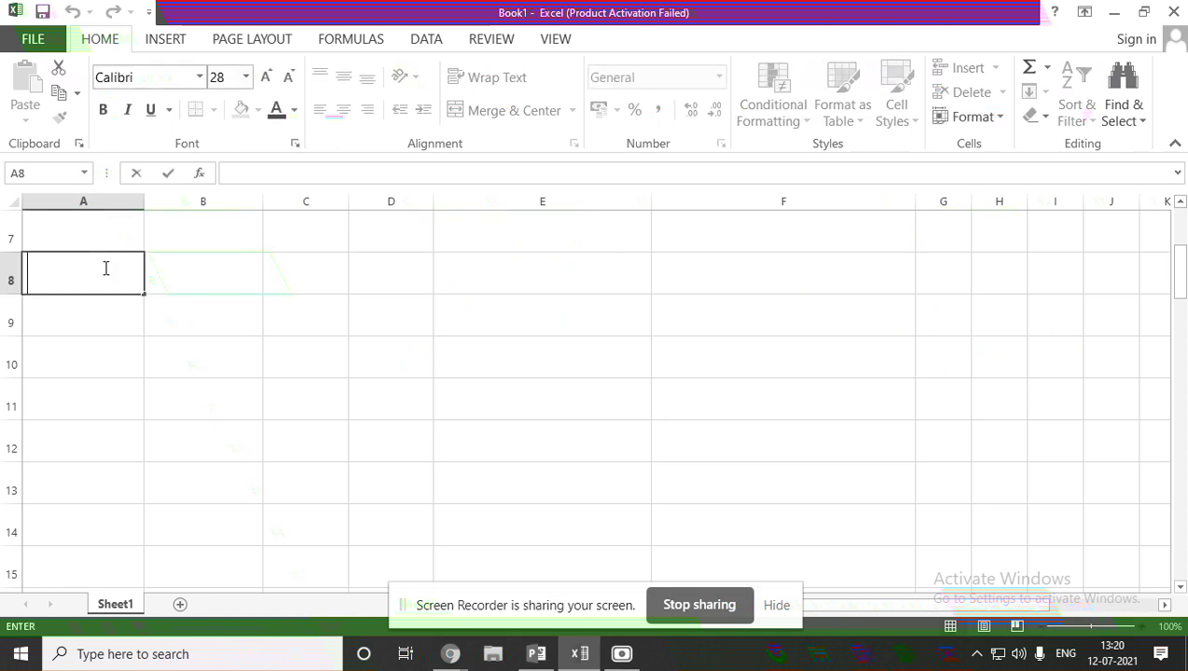
{"action": "type", "text": "name"}
{"action": "key", "text": "Tab"}
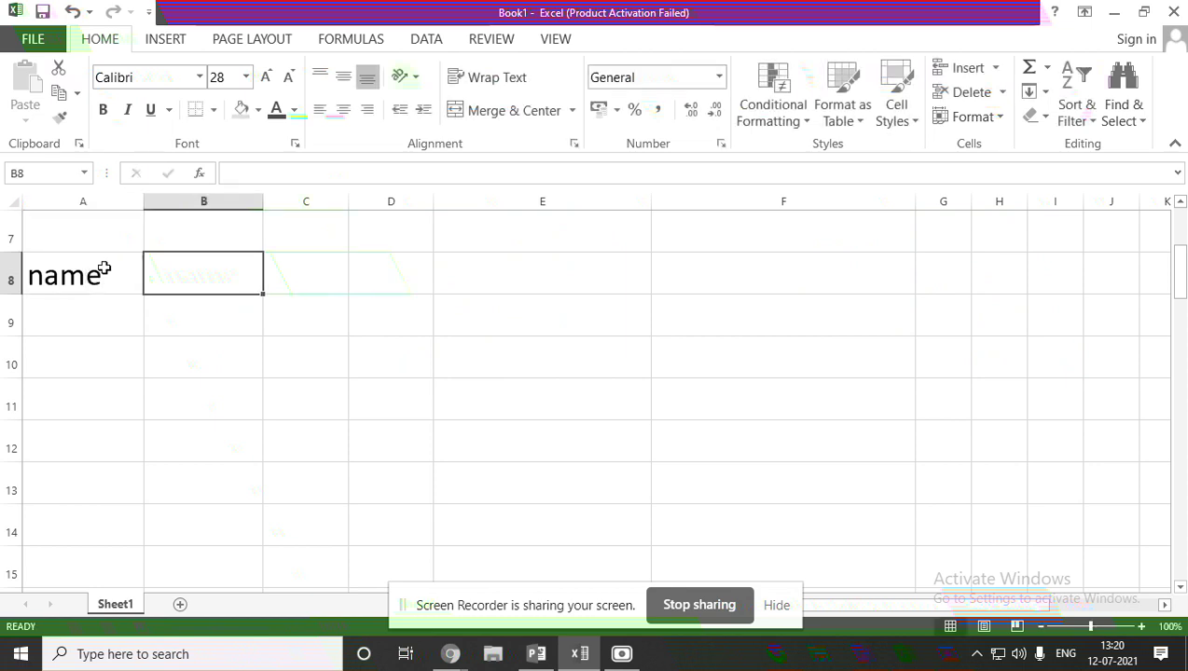
{"action": "type", "text": "maths"}
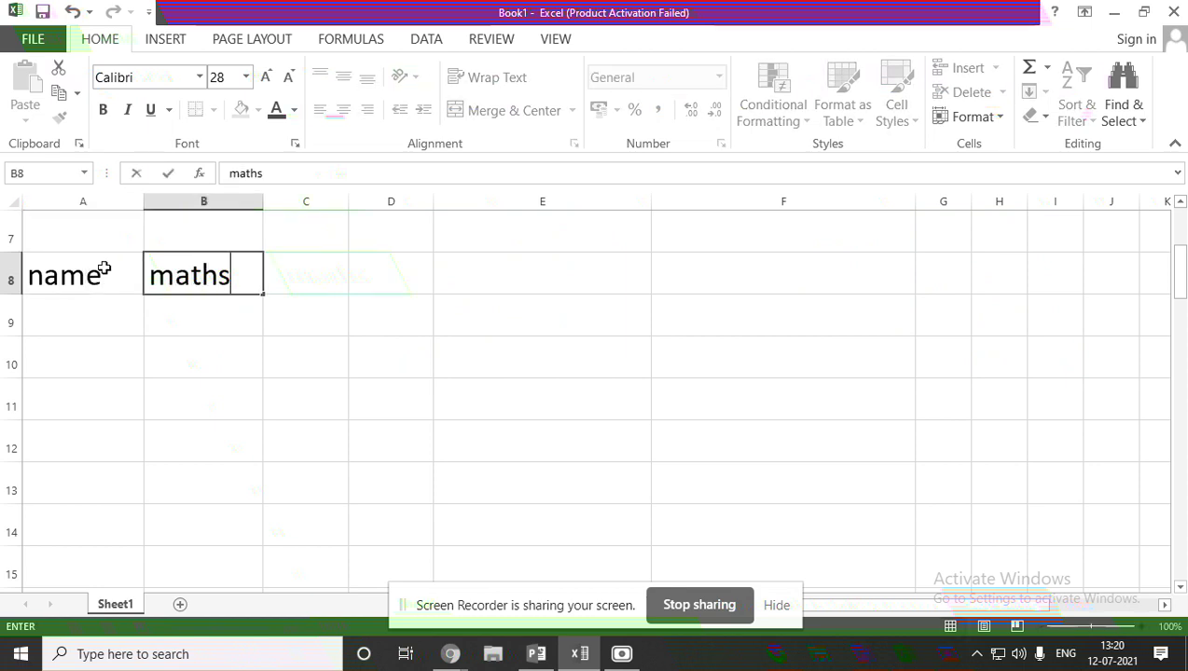
{"action": "key", "text": "Tab"}
{"action": "type", "text": "e"}
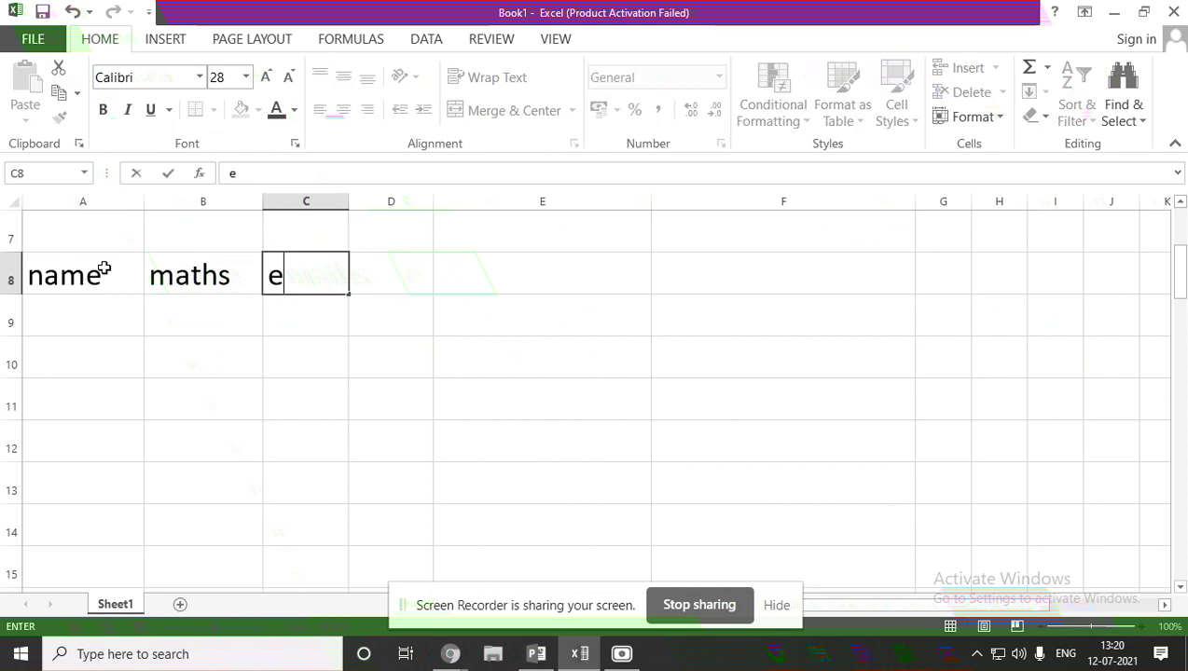
{"action": "type", "text": "ng"}
{"action": "key", "text": "Tab"}
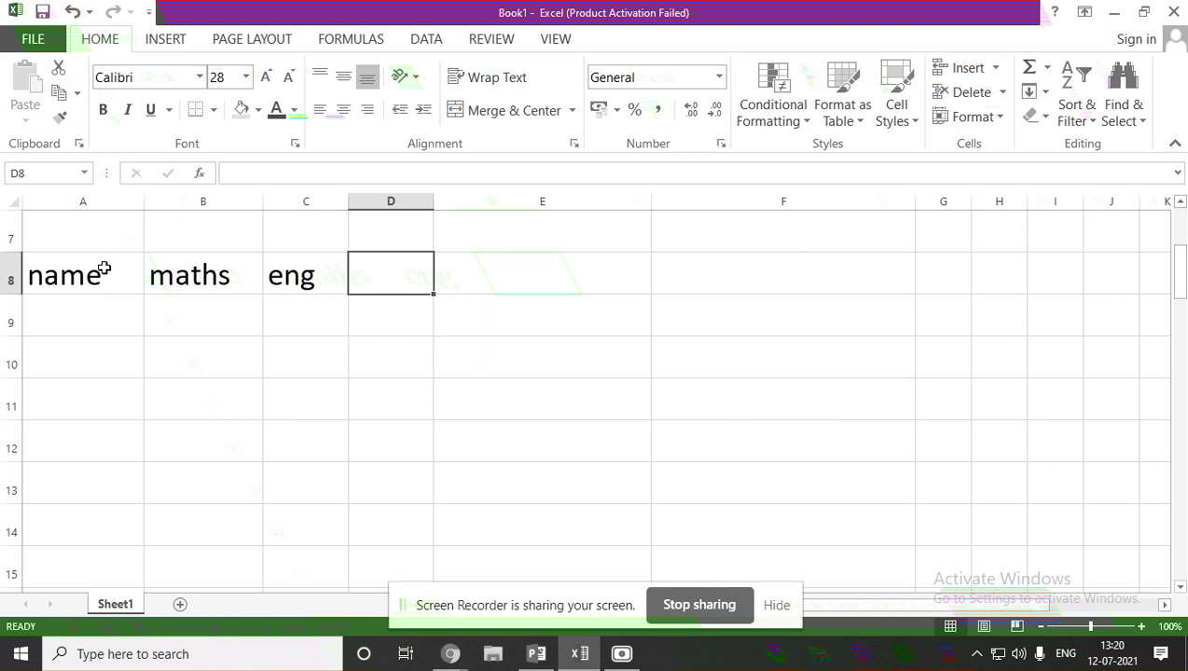
{"action": "type", "text": "kan"}
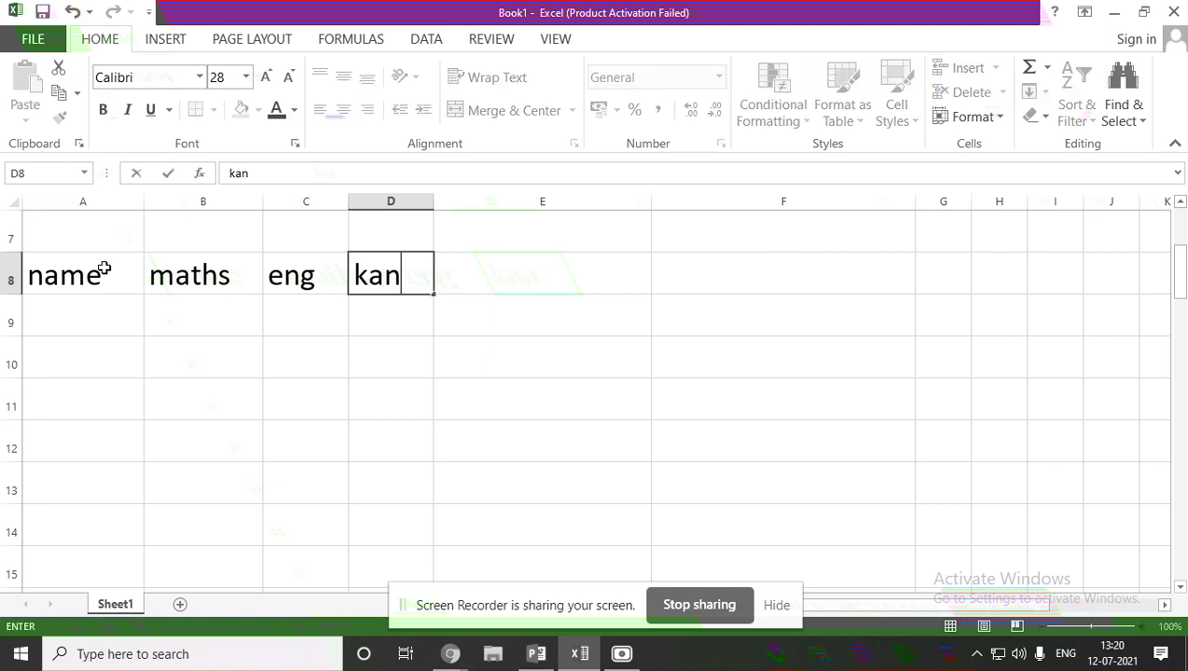
{"action": "left_click", "coordinate": [485, 267]}
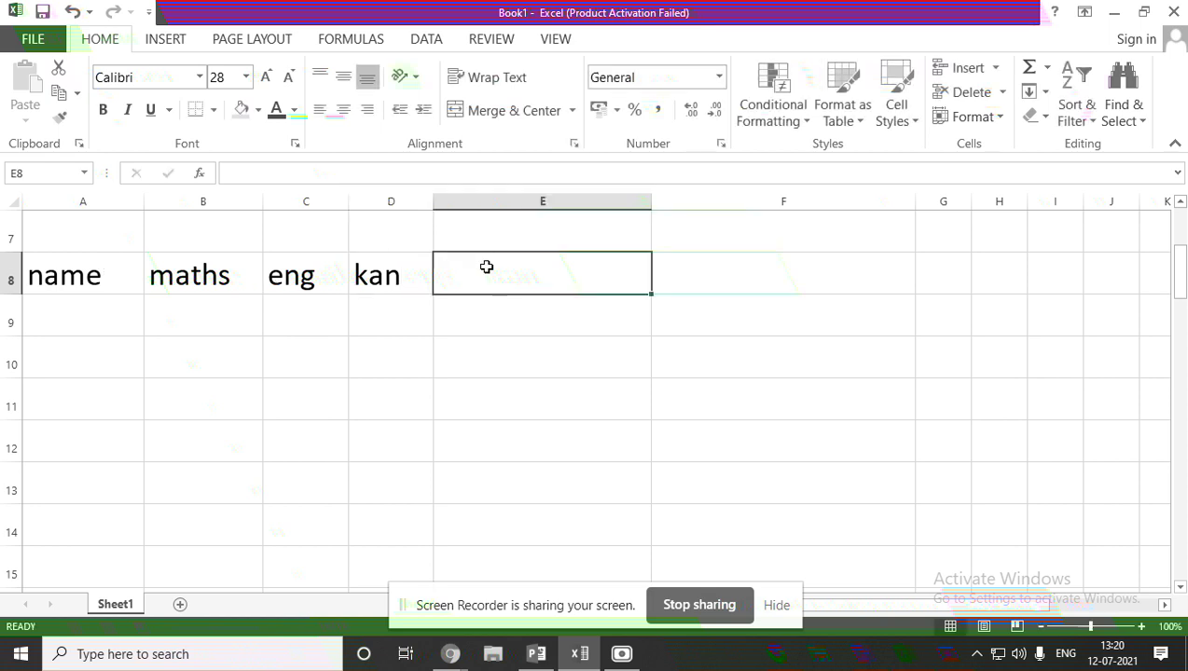
{"action": "type", "text": "sst"}
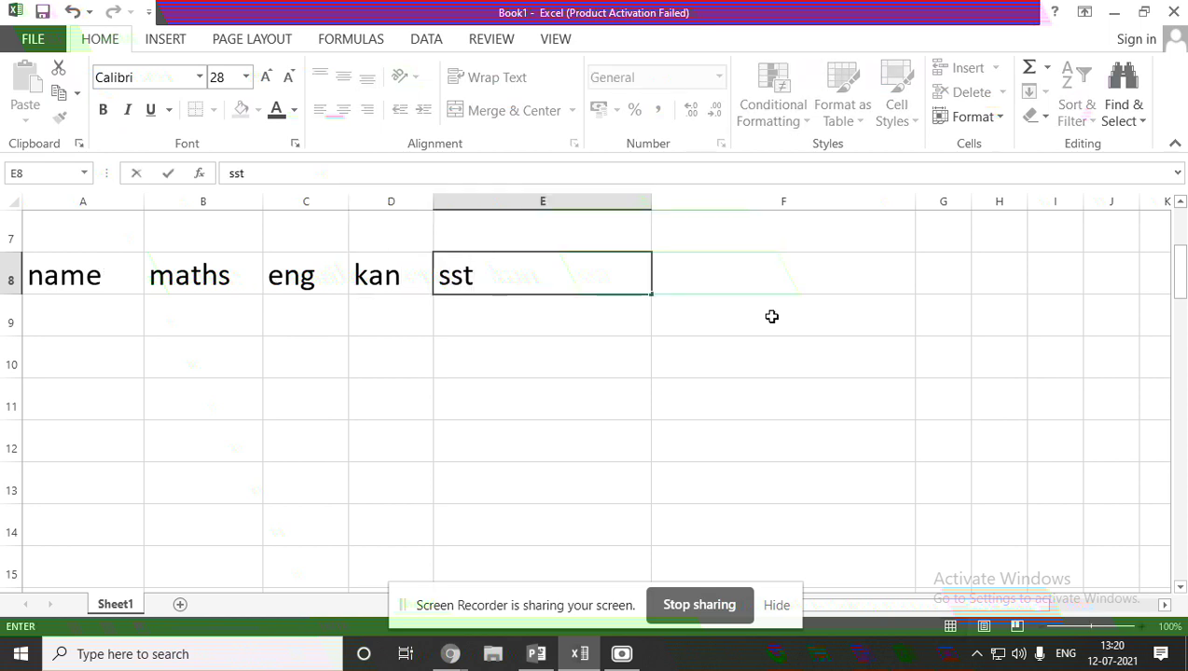
{"action": "left_click", "coordinate": [784, 277]}
{"action": "type", "text": "h"}
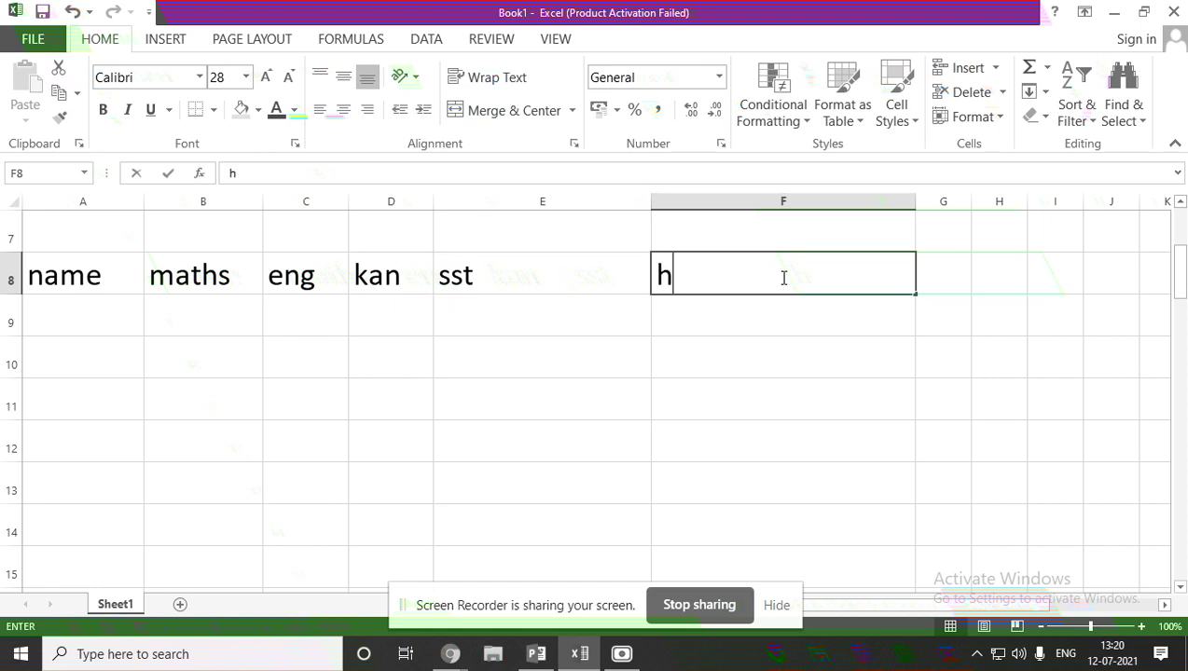
{"action": "type", "text": "in"}
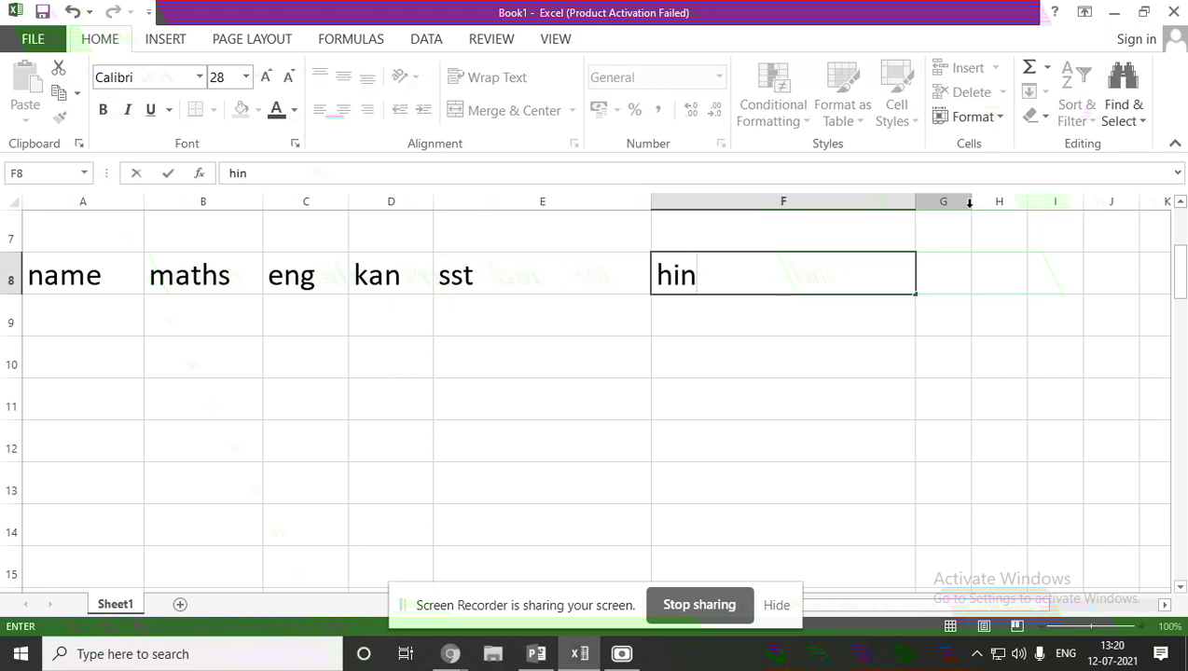
Widen column G and narrow columns E and F.
{"action": "left_click", "coordinate": [974, 200]}
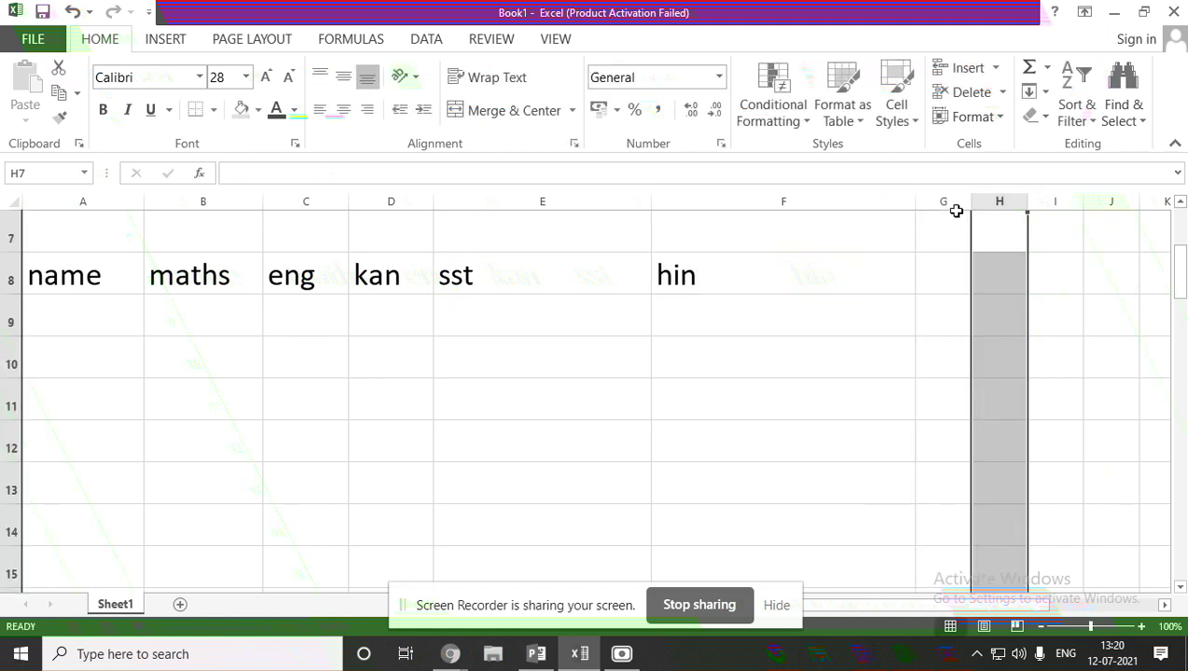
{"action": "left_click_drag", "start_coordinate": [973, 201], "coordinate": [1166, 204]}
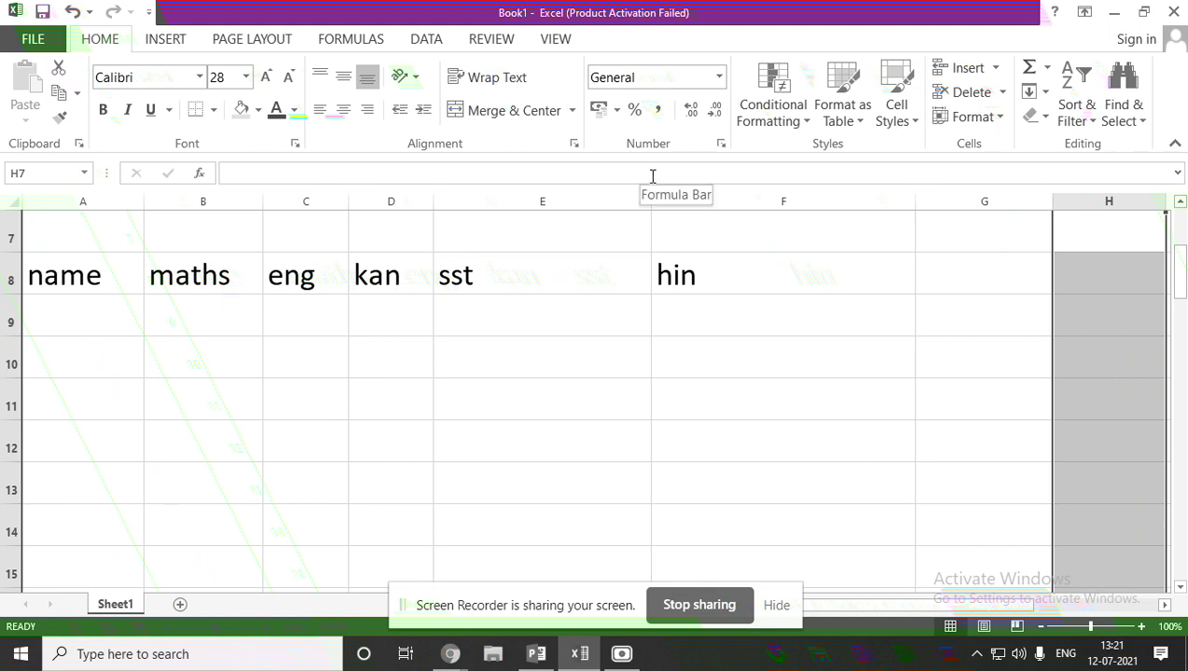
{"action": "left_click_drag", "start_coordinate": [651, 194], "coordinate": [536, 214]}
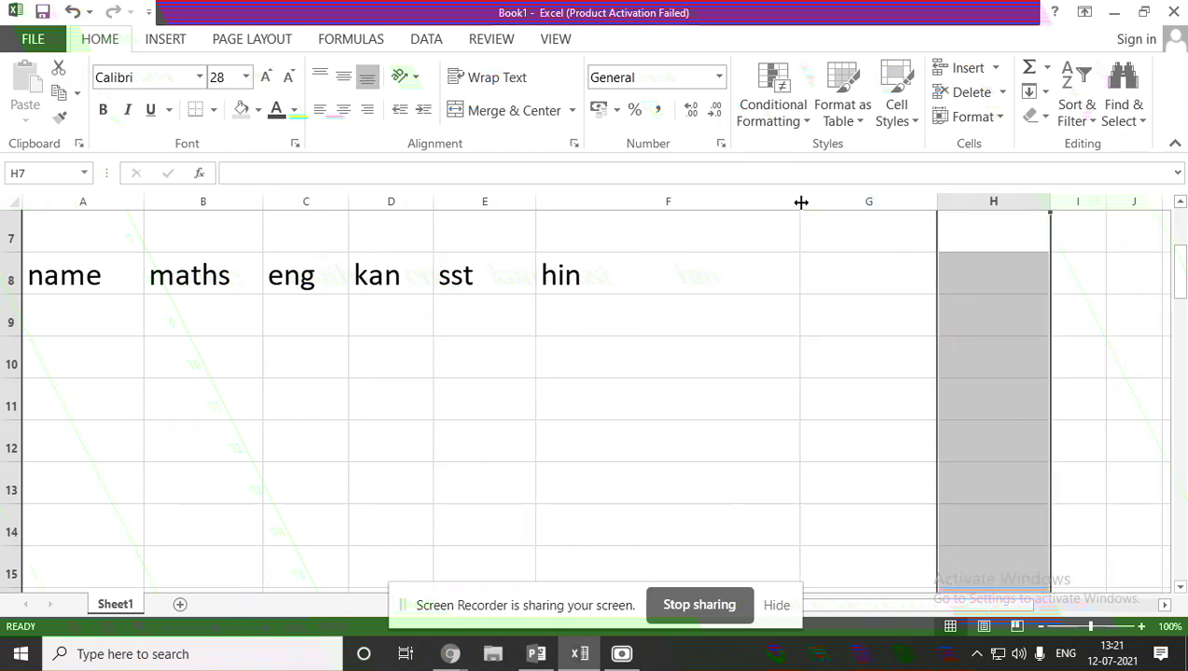
{"action": "mouse_move", "coordinate": [801, 202]}
{"action": "left_mouse_down"}
{"action": "mouse_move", "coordinate": [584, 217]}
{"action": "mouse_move", "coordinate": [615, 236]}
{"action": "left_mouse_up"}
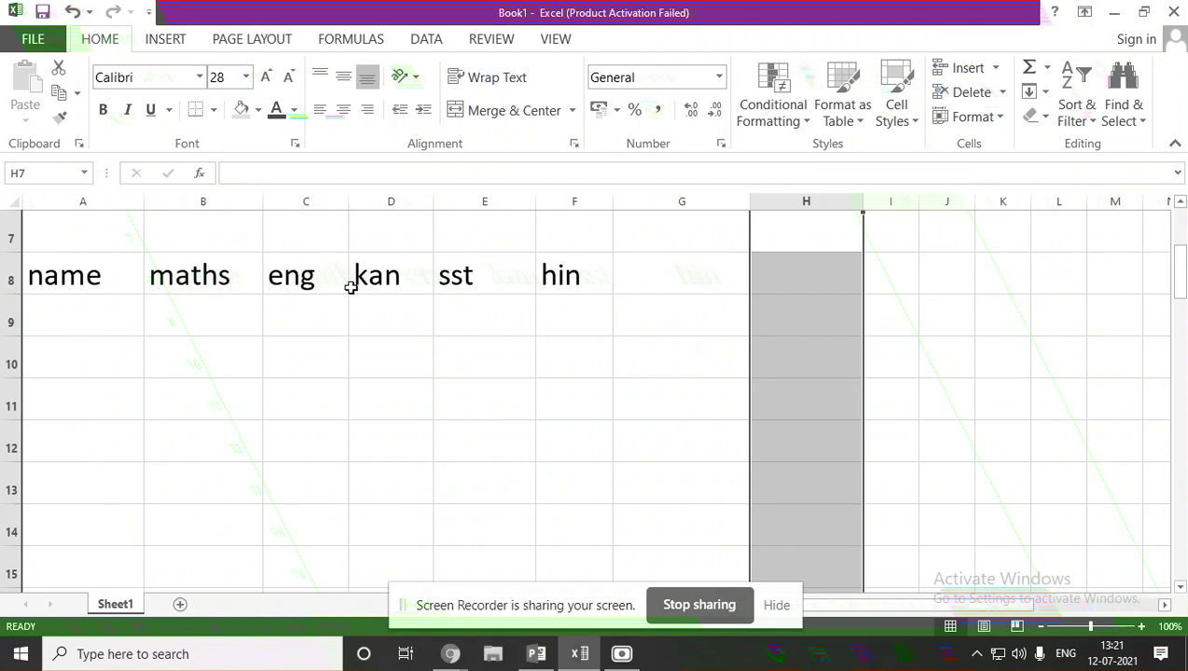
Add headings sci and com in G8:H8 and narrow those columns to fit.
{"action": "left_click", "coordinate": [649, 280]}
{"action": "double_click", "coordinate": [649, 280]}
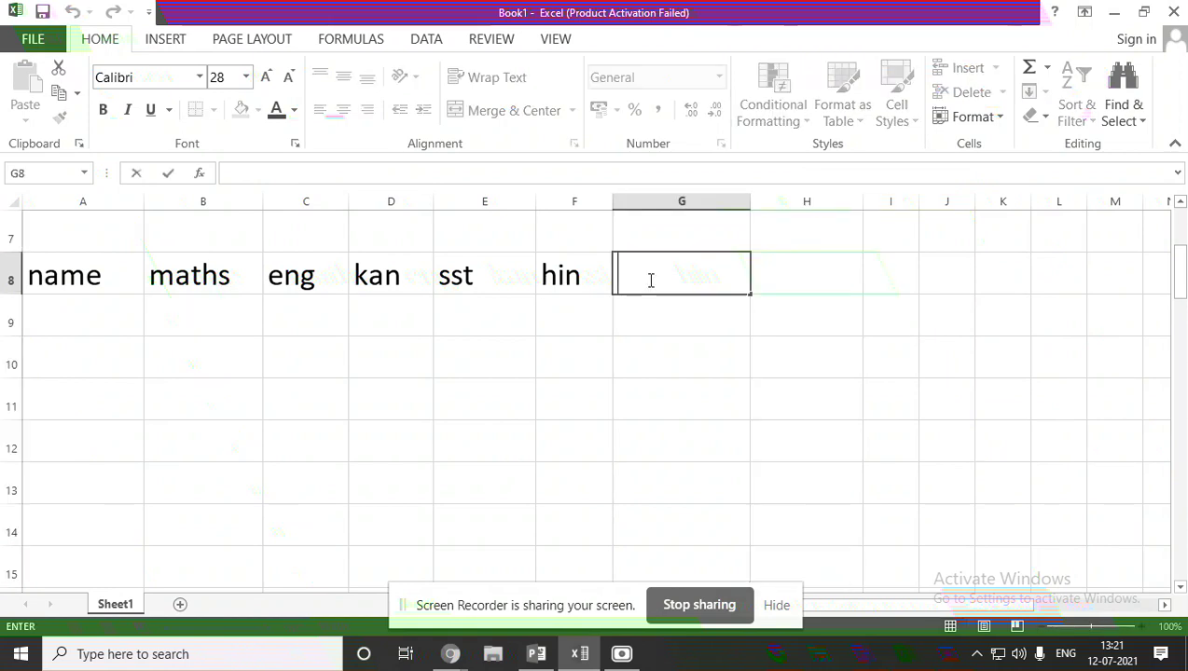
{"action": "type", "text": "sci"}
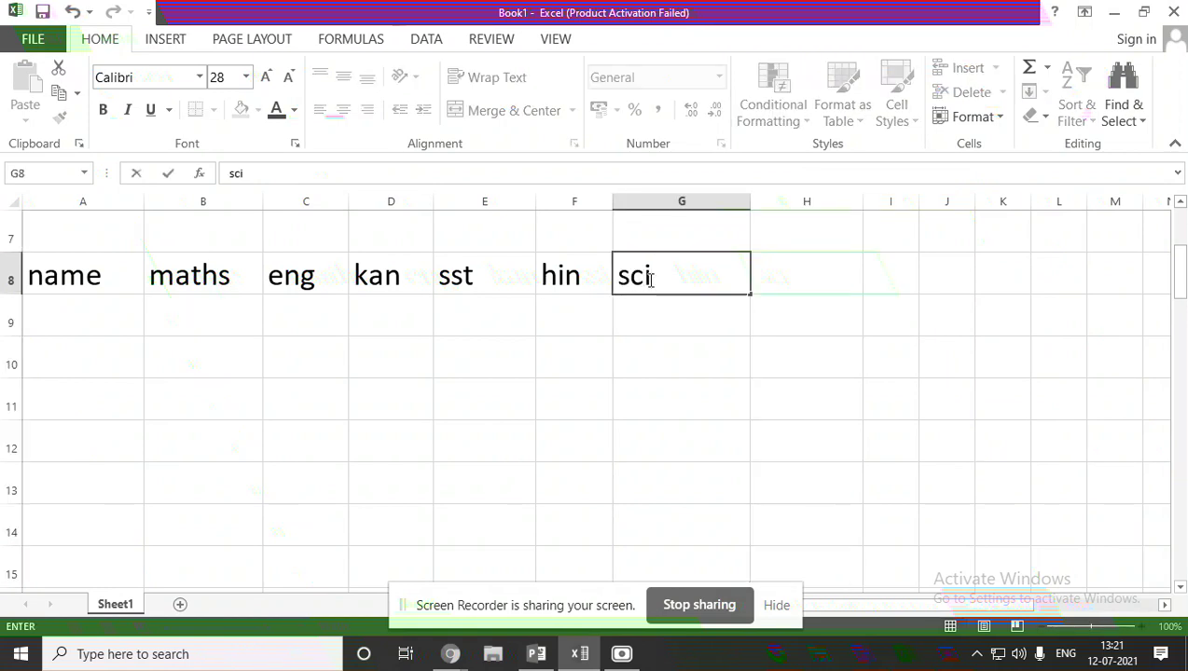
{"action": "left_click", "coordinate": [789, 276]}
{"action": "type", "text": "com"}
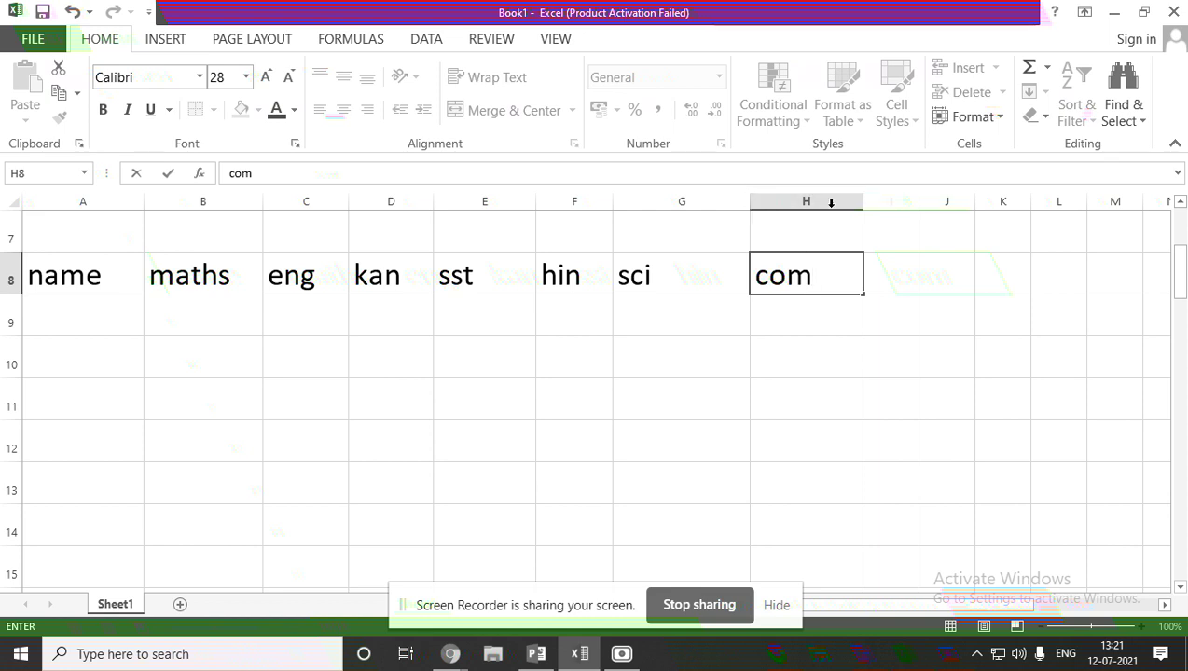
{"action": "left_click", "coordinate": [870, 280]}
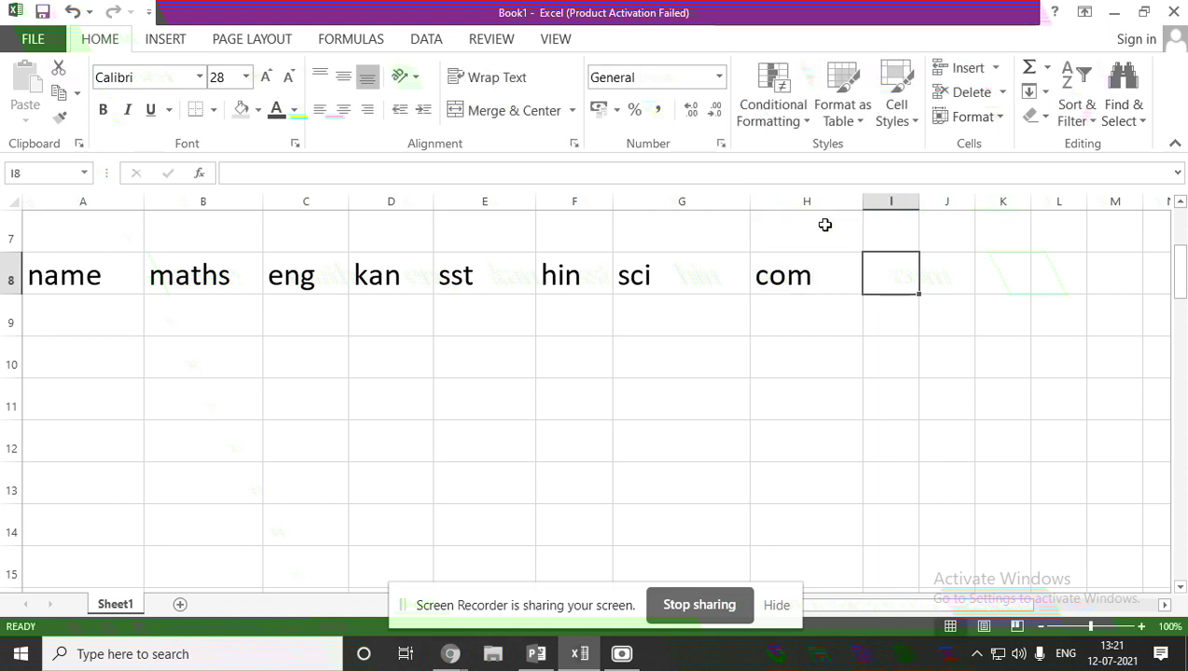
{"action": "left_click_drag", "start_coordinate": [748, 203], "coordinate": [694, 203]}
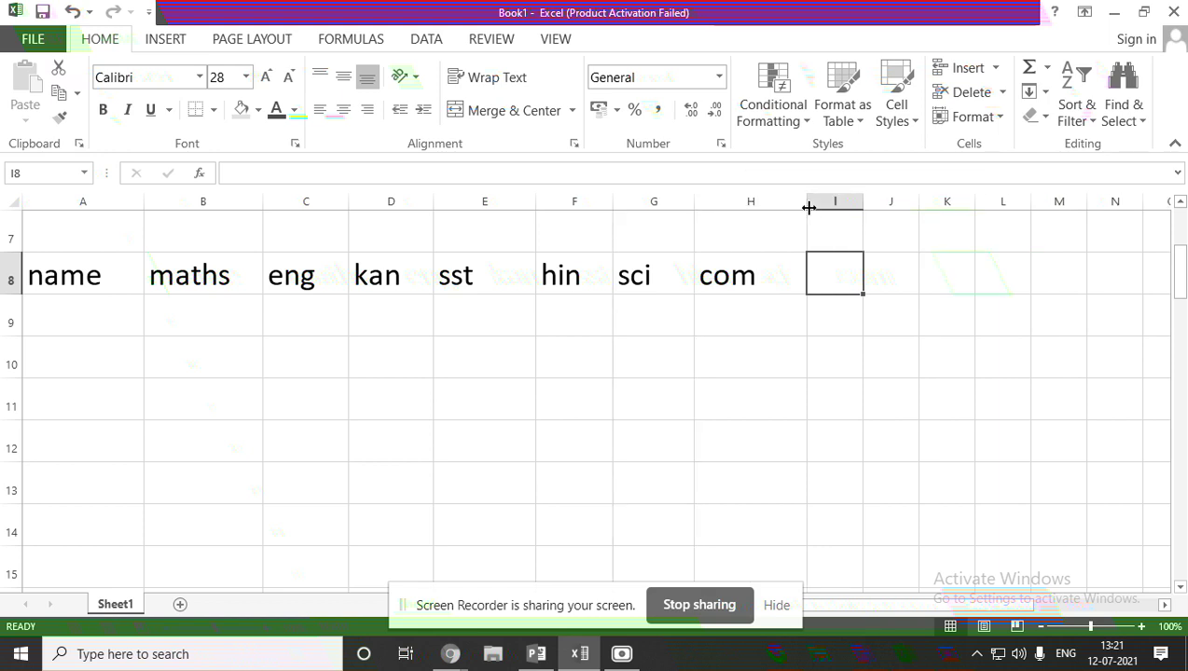
{"action": "left_click_drag", "start_coordinate": [808, 208], "coordinate": [774, 206]}
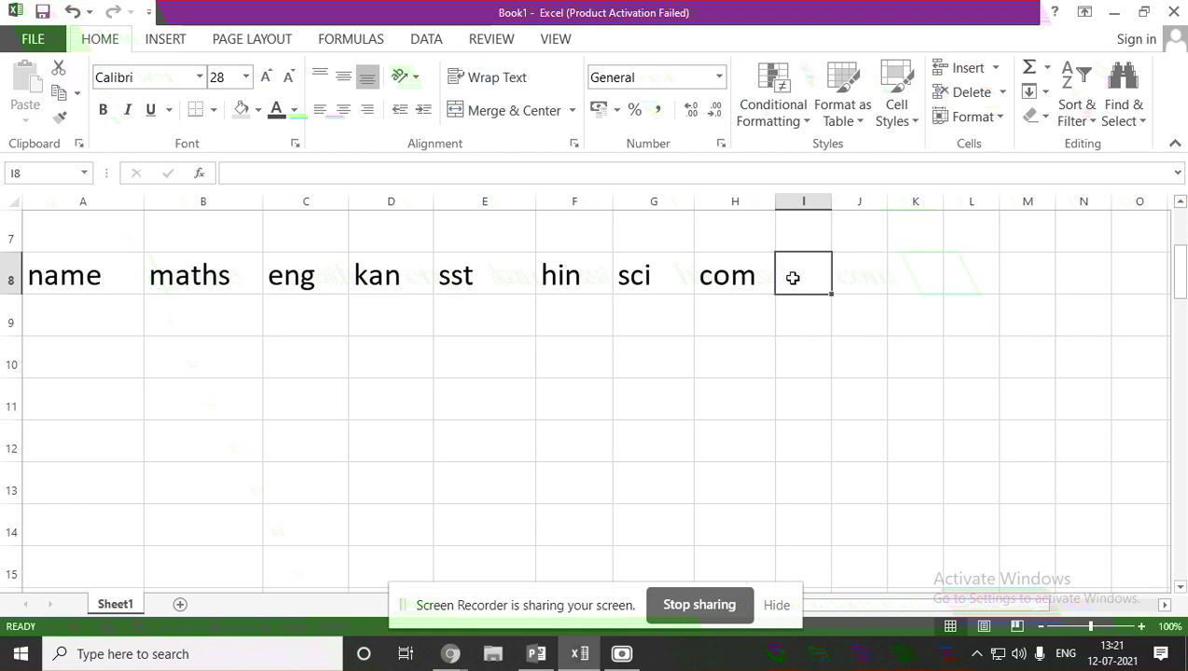
Add headings tot and per in I8:J8 and widen column I.
{"action": "double_click", "coordinate": [793, 278]}
{"action": "type", "text": "tot"}
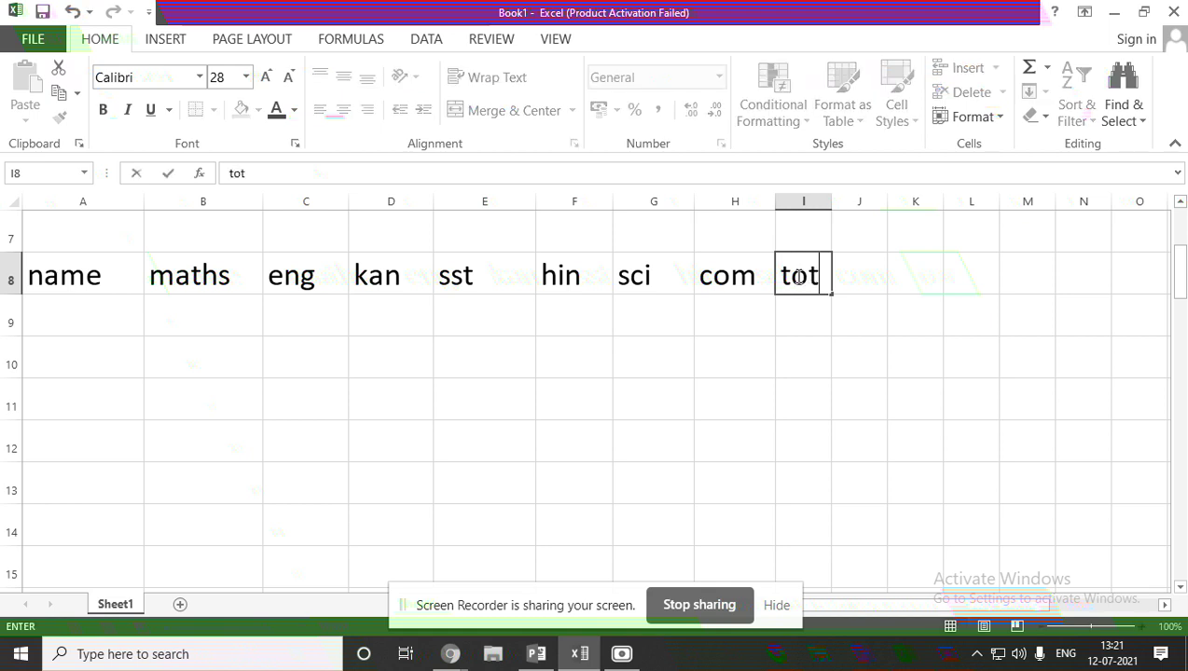
{"action": "left_click", "coordinate": [867, 283]}
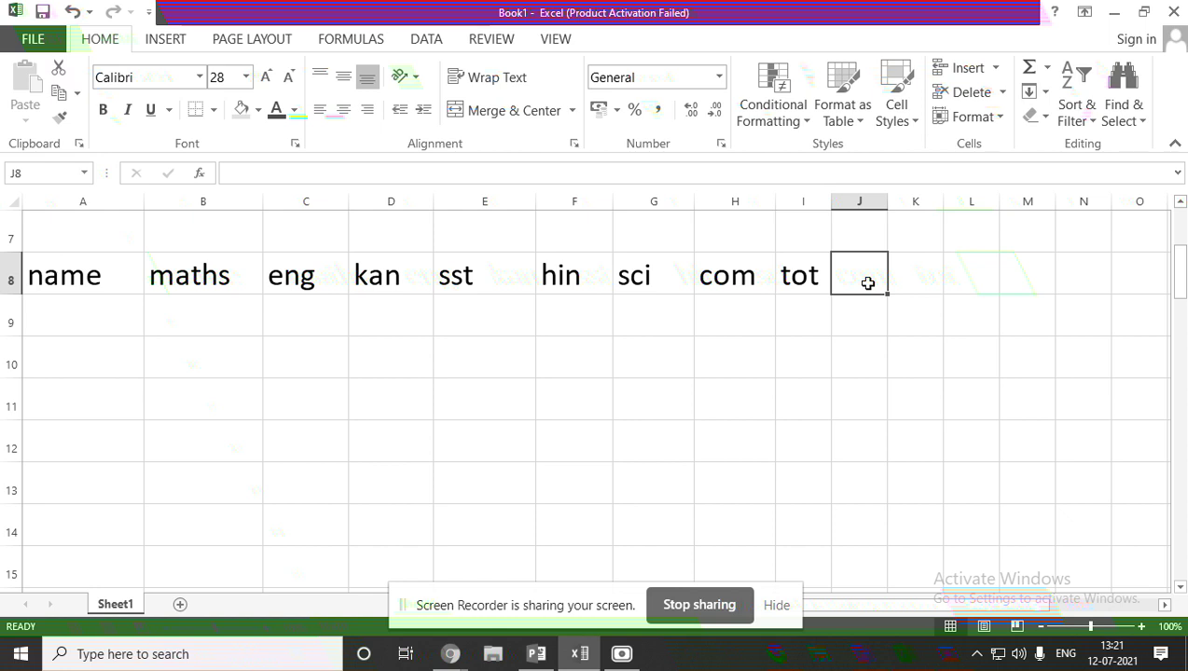
{"action": "type", "text": "per"}
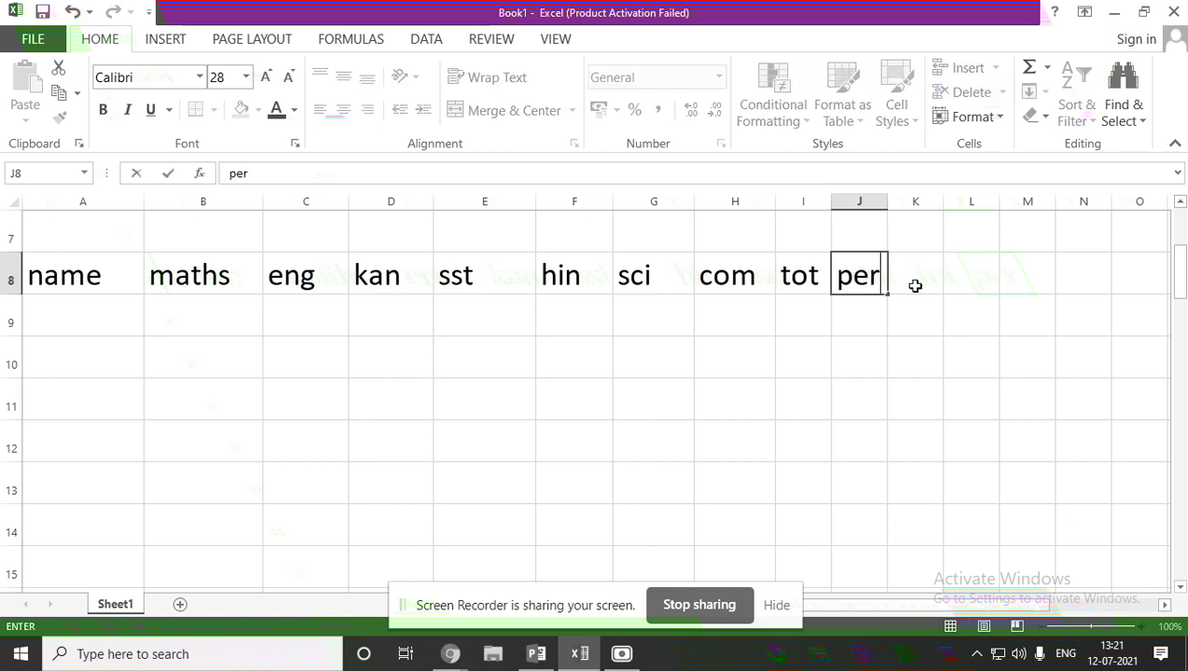
{"action": "left_click", "coordinate": [915, 286]}
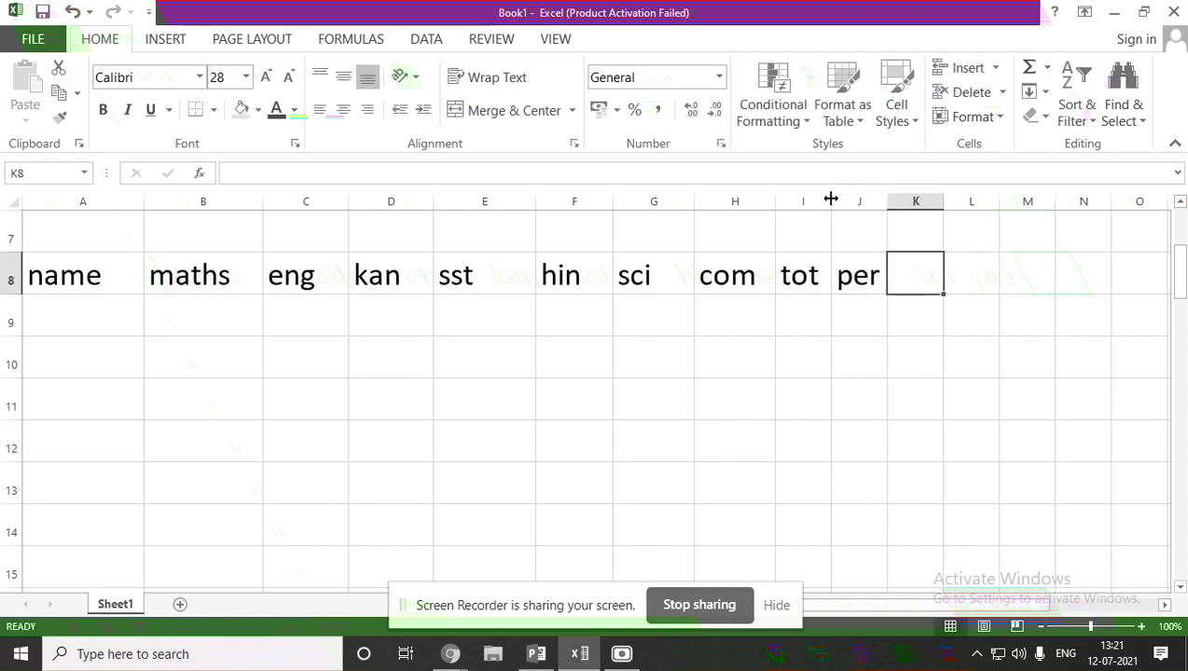
{"action": "left_click_drag", "start_coordinate": [831, 199], "coordinate": [1005, 202]}
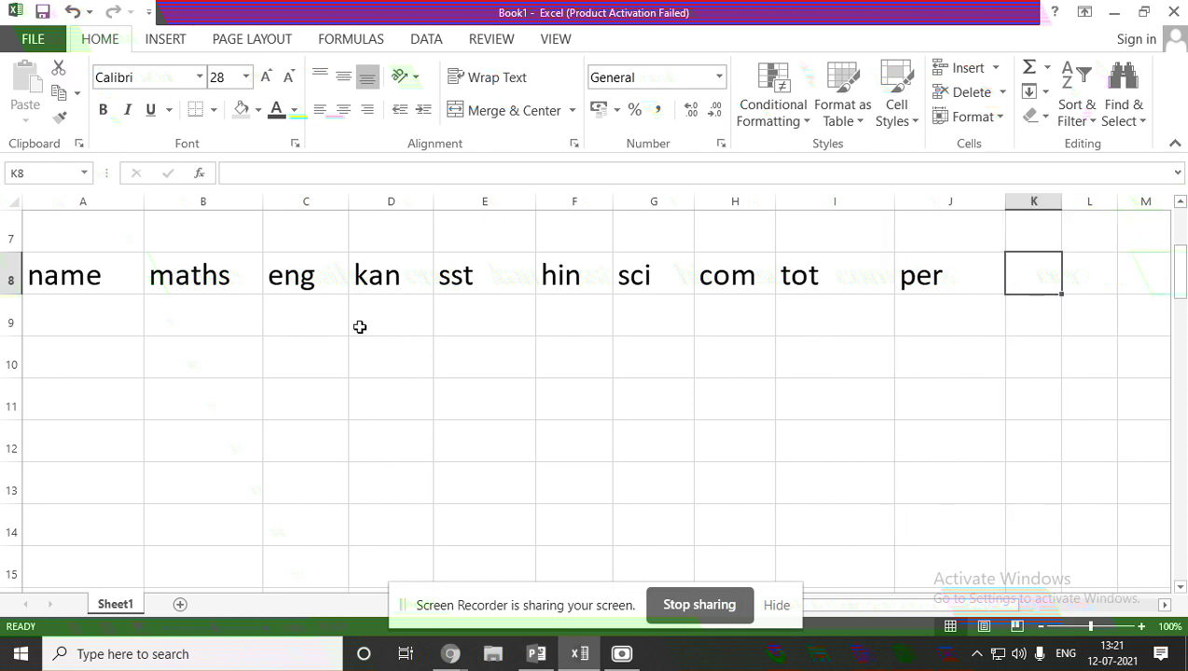
{"action": "left_click", "coordinate": [58, 315]}
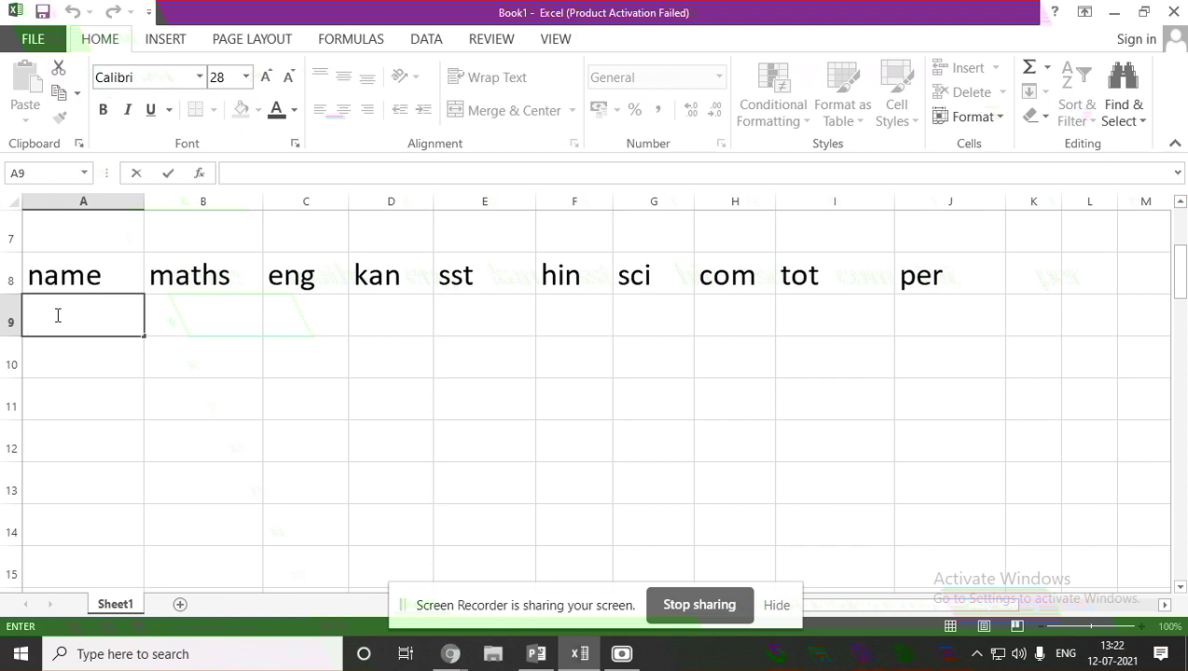
Enter student names sahil, aditya and aniket in A9, A10 and A11.
{"action": "type", "text": "sahil"}
{"action": "left_click", "coordinate": [78, 365]}
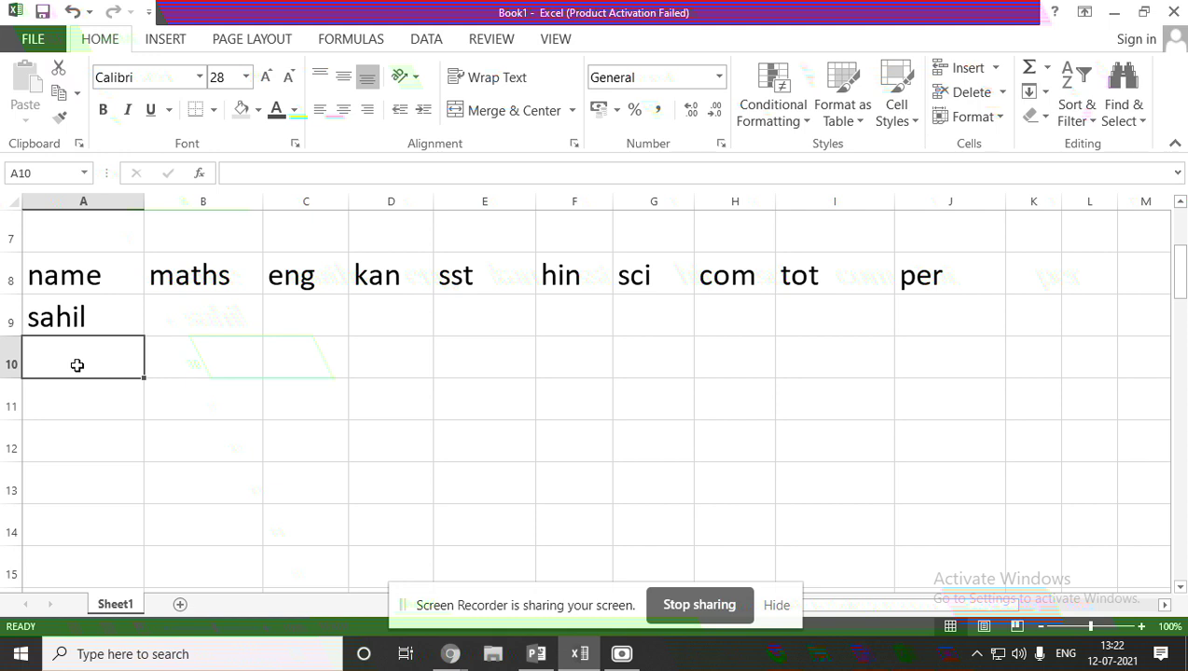
{"action": "type", "text": "aditya"}
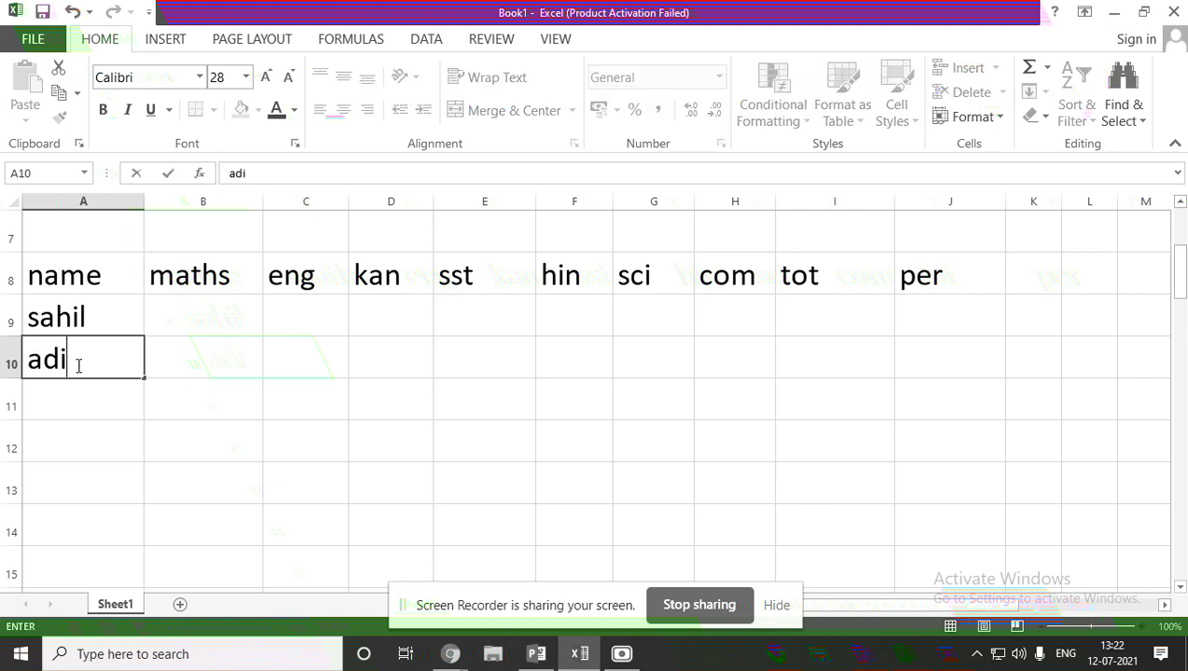
{"action": "left_click", "coordinate": [94, 402]}
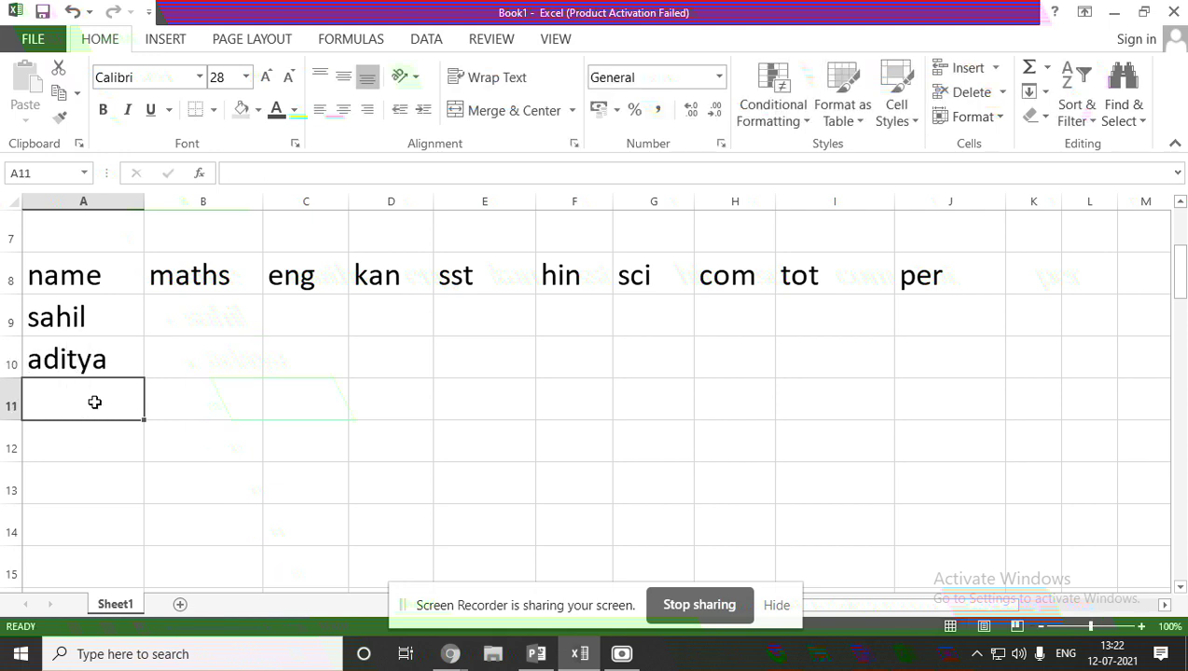
{"action": "type", "text": "aniket"}
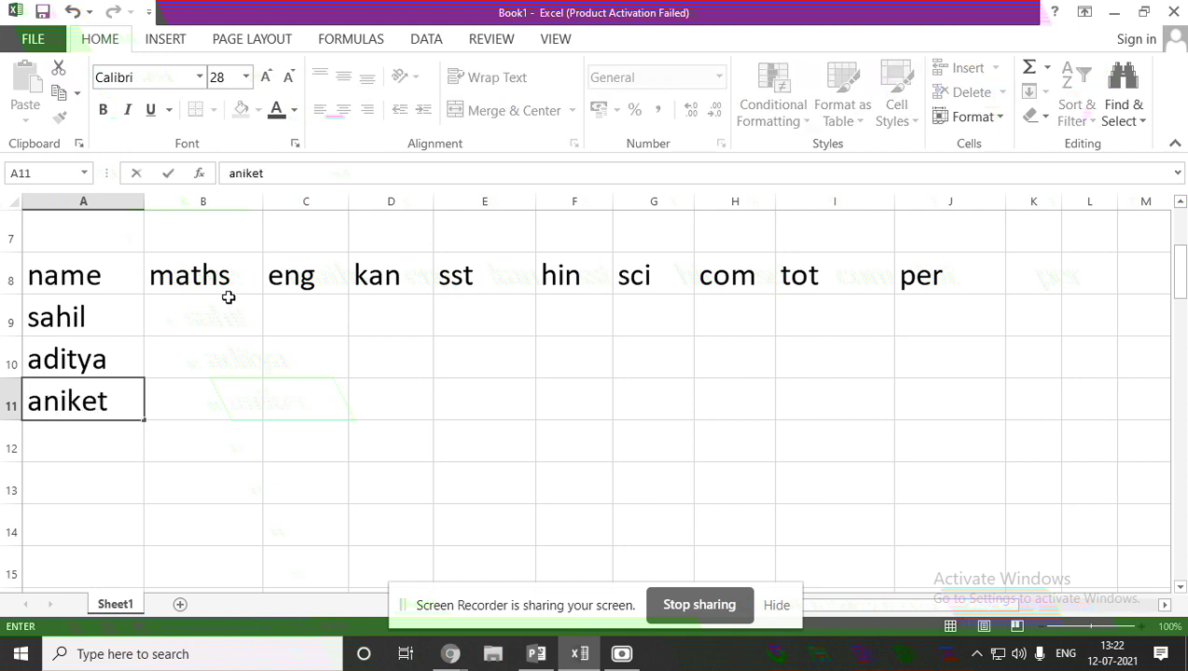
Enter maths marks 85, 90, 58 and eng marks 100, 100, 100 for rows 9–11.
{"action": "left_click", "coordinate": [231, 329]}
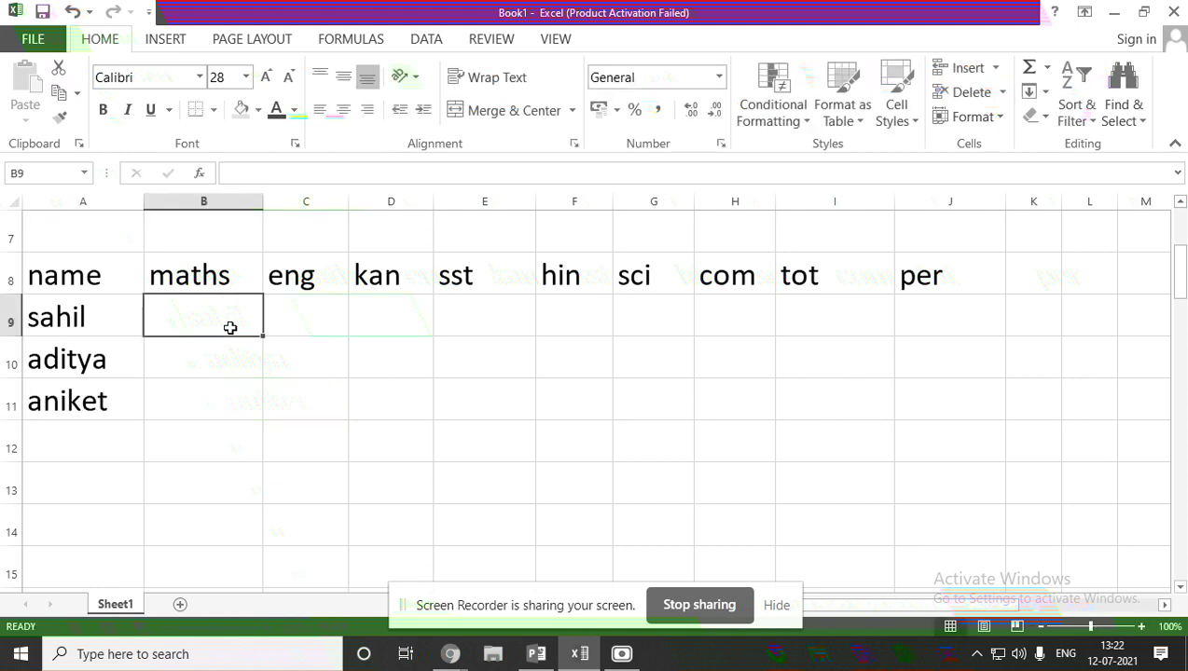
{"action": "type", "text": "85"}
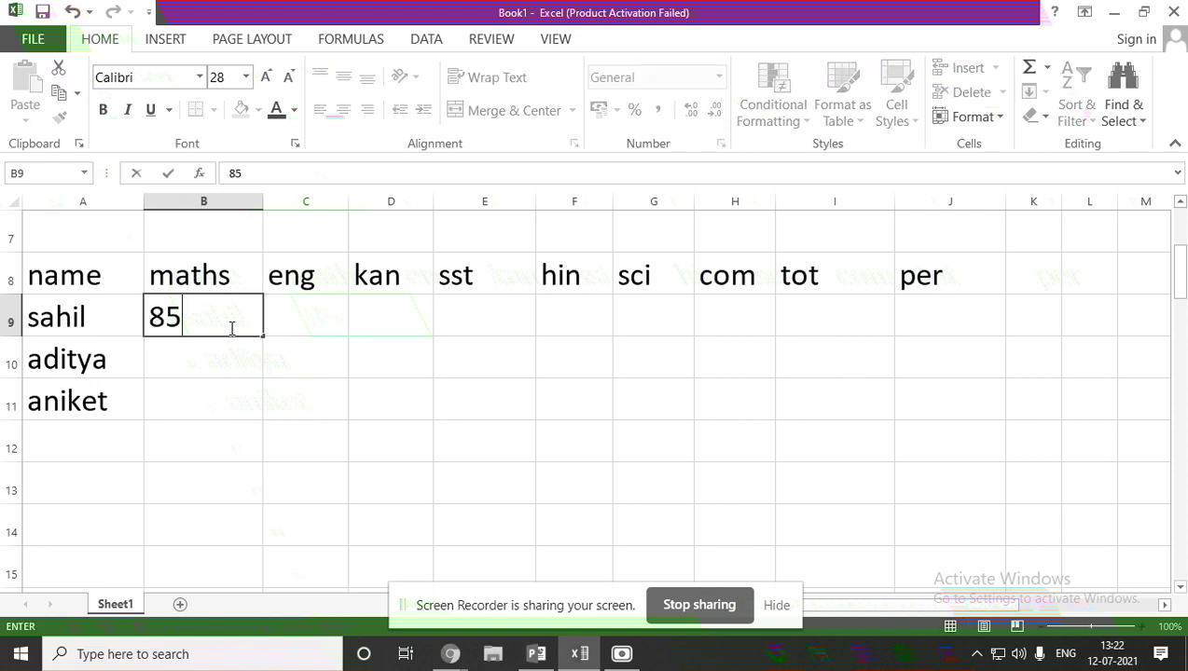
{"action": "left_click", "coordinate": [215, 366]}
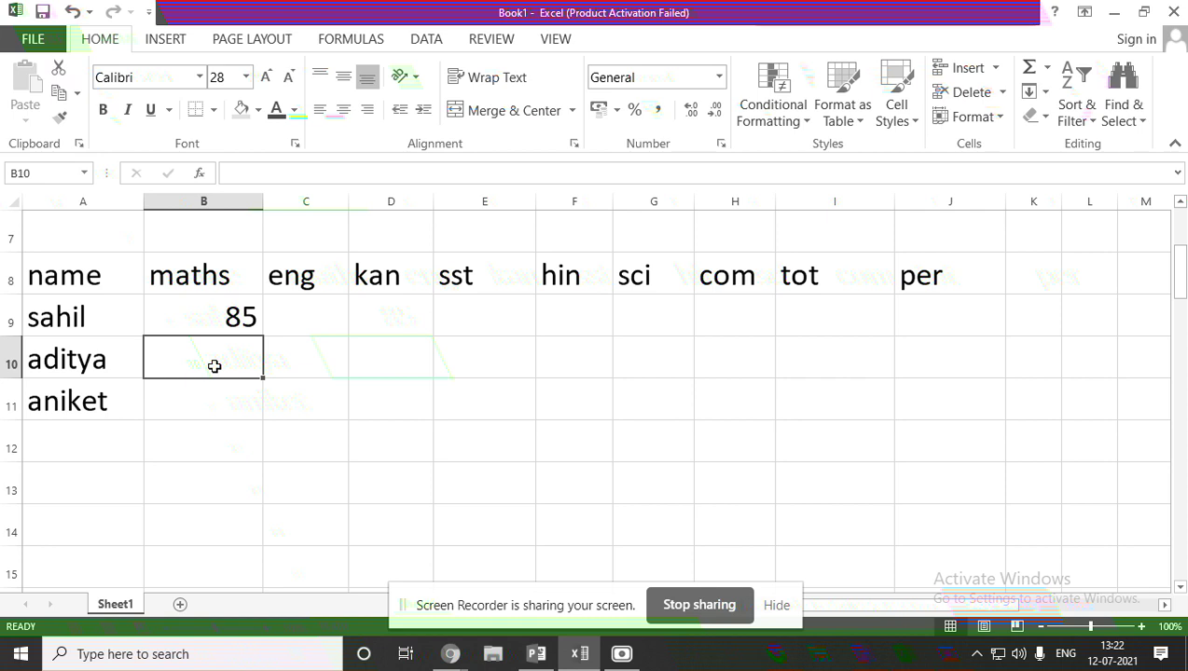
{"action": "type", "text": "90"}
{"action": "left_click", "coordinate": [229, 399]}
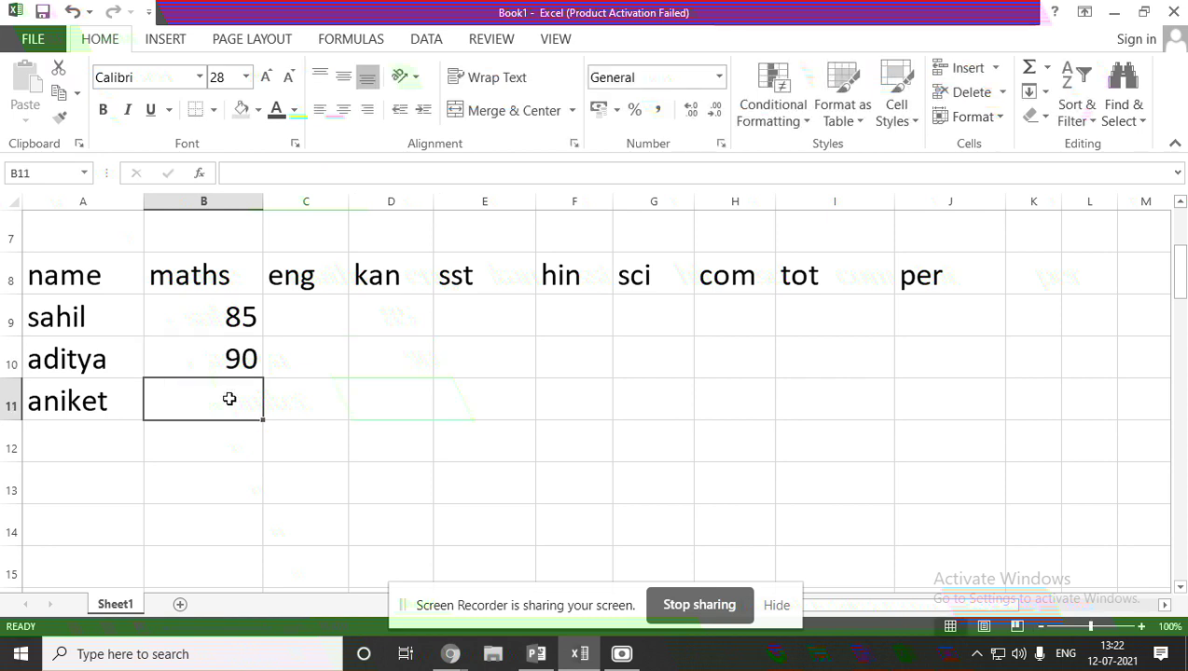
{"action": "type", "text": "58"}
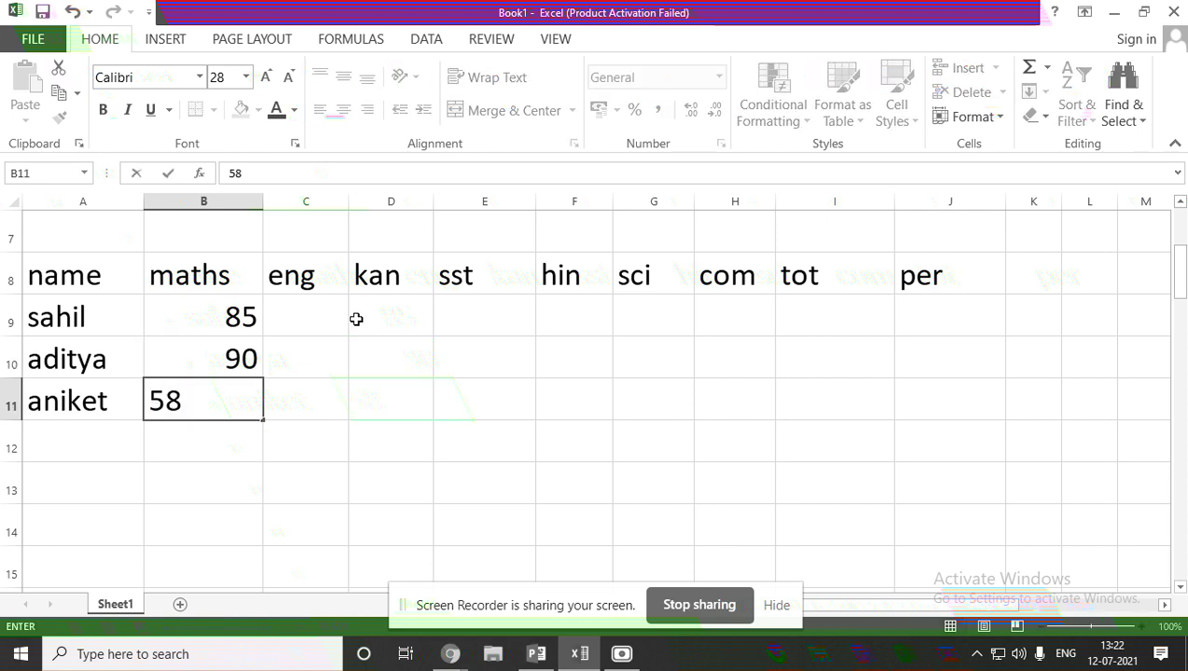
{"action": "left_click", "coordinate": [306, 311]}
{"action": "type", "text": "10"}
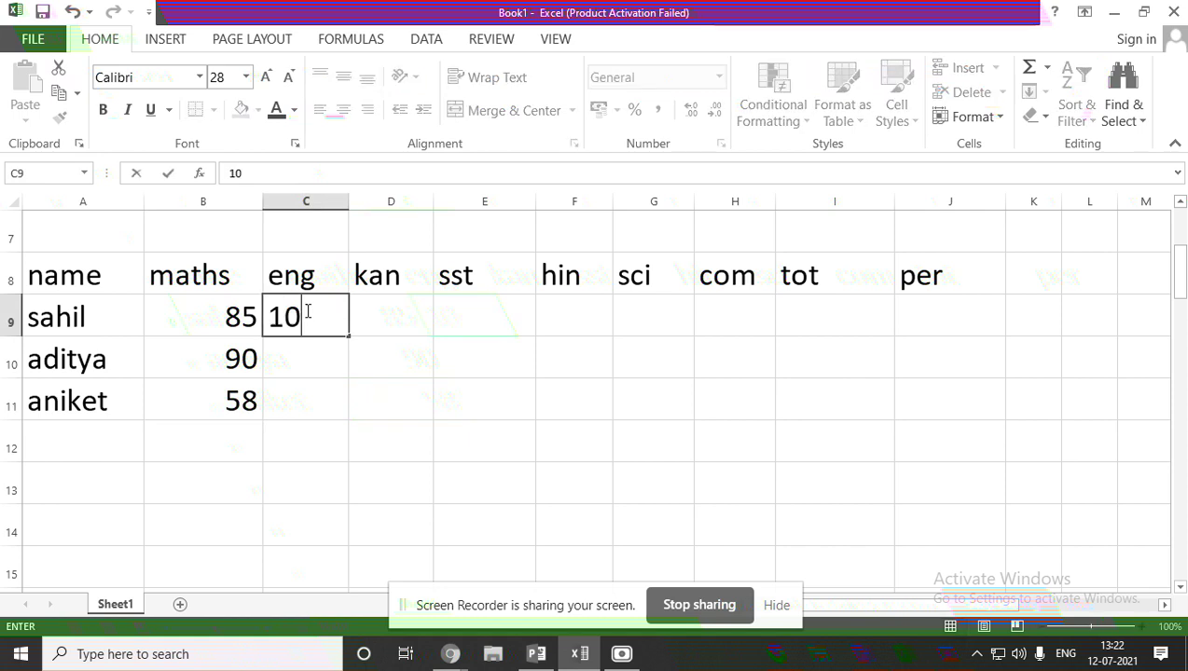
{"action": "type", "text": "0"}
{"action": "left_click", "coordinate": [305, 358]}
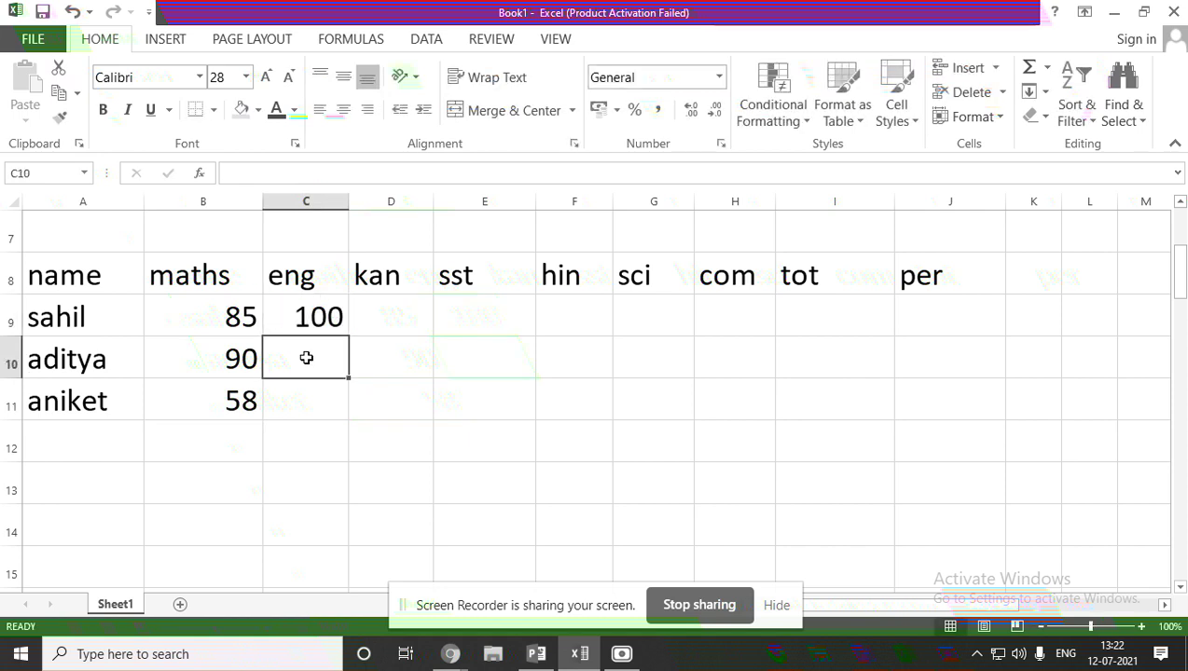
{"action": "type", "text": "100"}
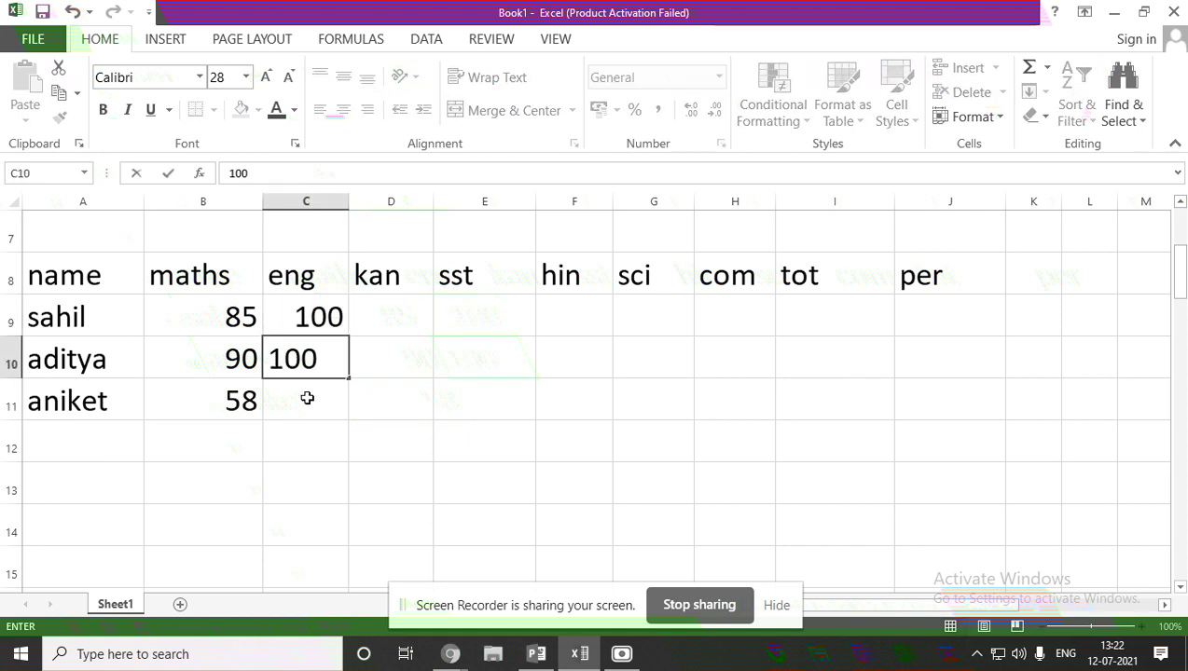
{"action": "left_click", "coordinate": [308, 399]}
{"action": "type", "text": "100"}
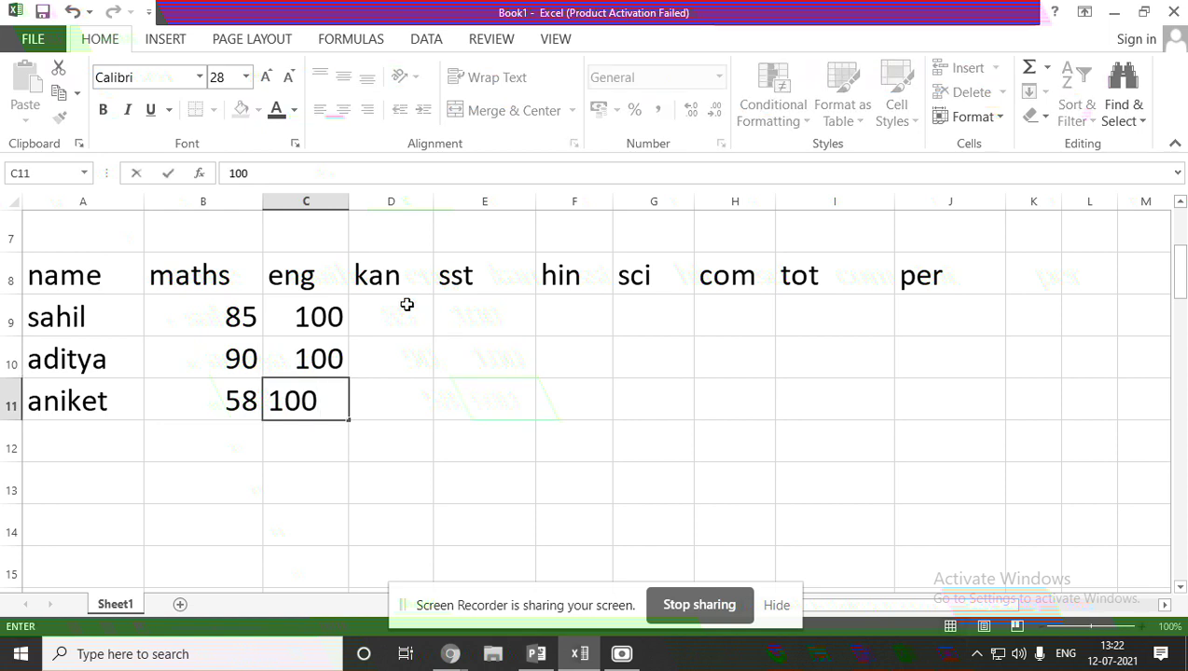
Enter kan marks 50, 52, 56 and sst marks 89, 56, 63 for rows 9–11.
{"action": "left_click", "coordinate": [410, 307]}
{"action": "type", "text": "5"}
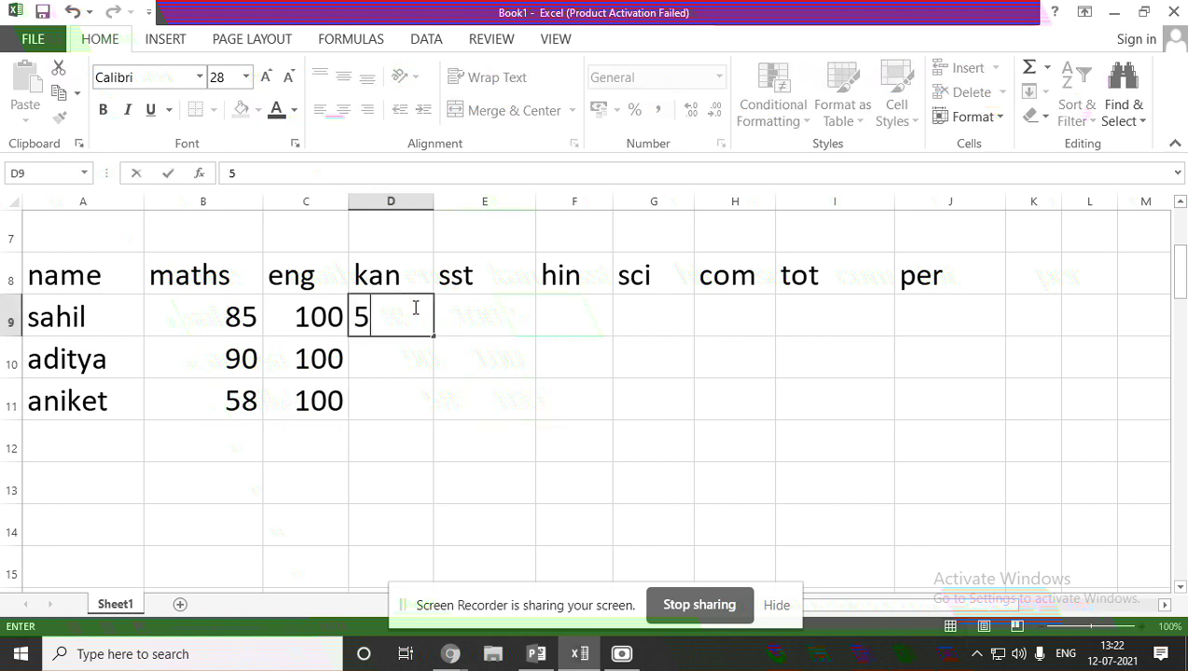
{"action": "type", "text": "0"}
{"action": "left_click", "coordinate": [401, 355]}
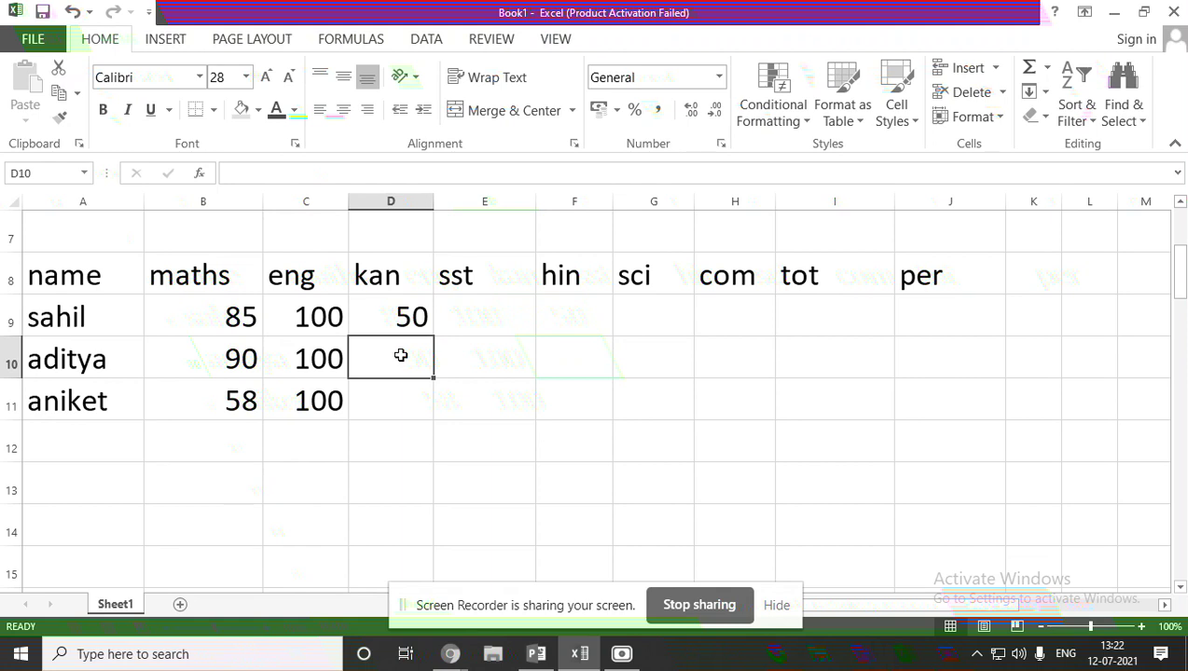
{"action": "type", "text": "52"}
{"action": "left_click", "coordinate": [388, 391]}
{"action": "type", "text": "5"}
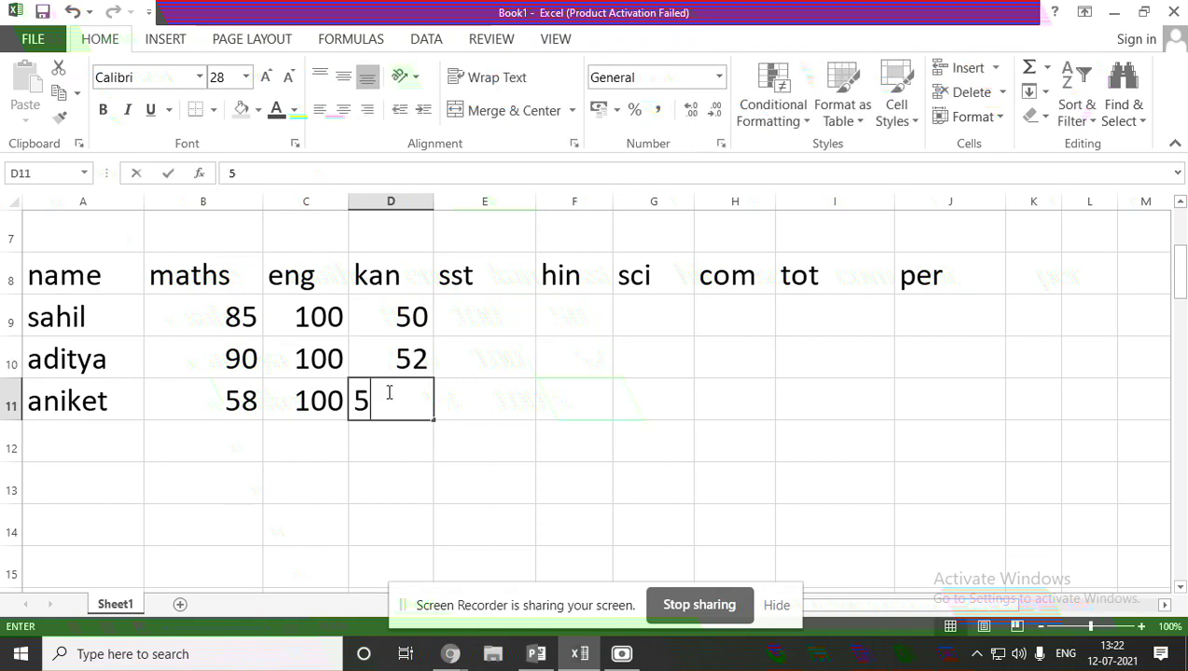
{"action": "type", "text": "6"}
{"action": "left_click", "coordinate": [480, 315]}
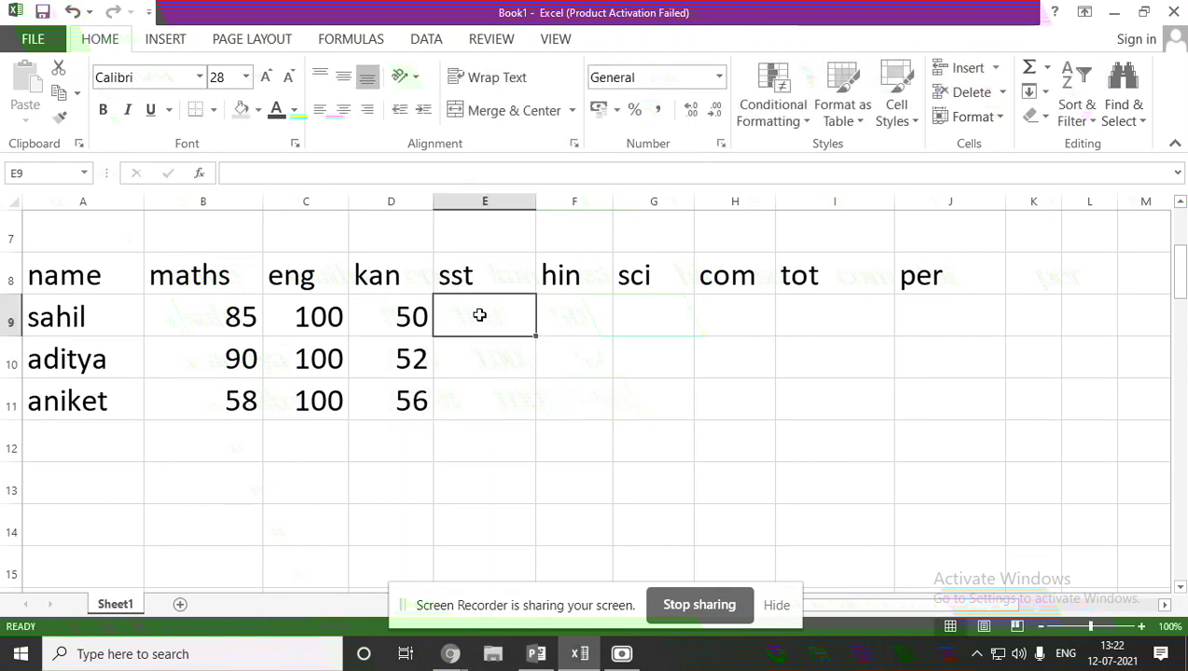
{"action": "type", "text": "89"}
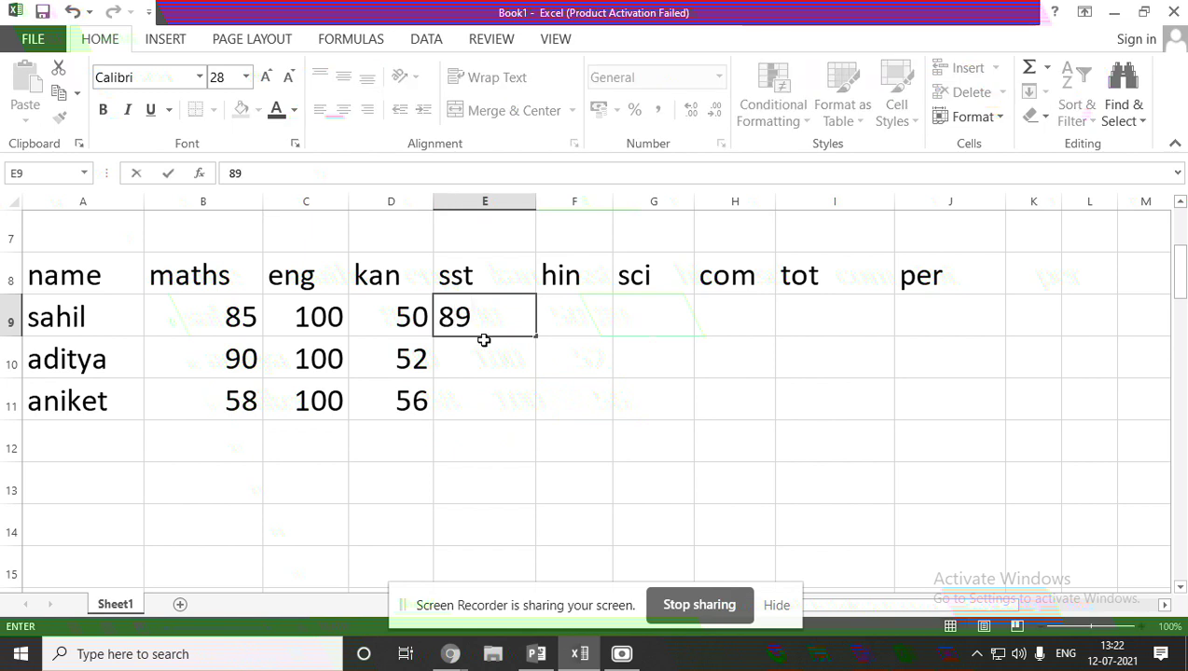
{"action": "left_click", "coordinate": [487, 353]}
{"action": "type", "text": "56"}
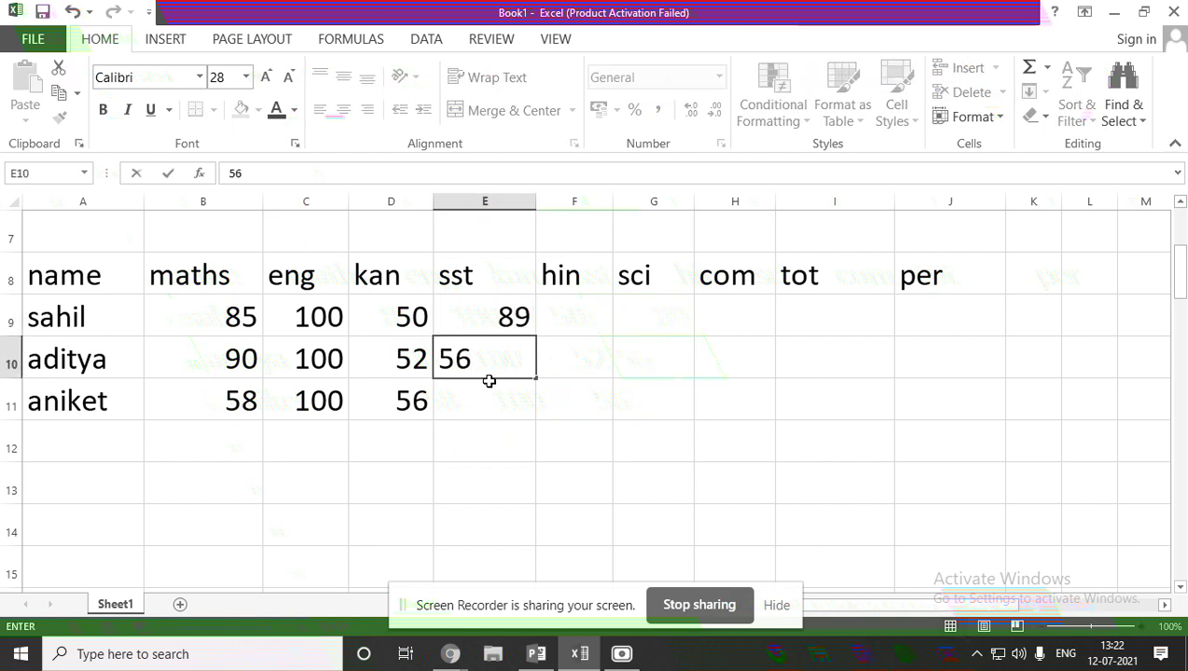
{"action": "left_click", "coordinate": [487, 393]}
{"action": "type", "text": "63"}
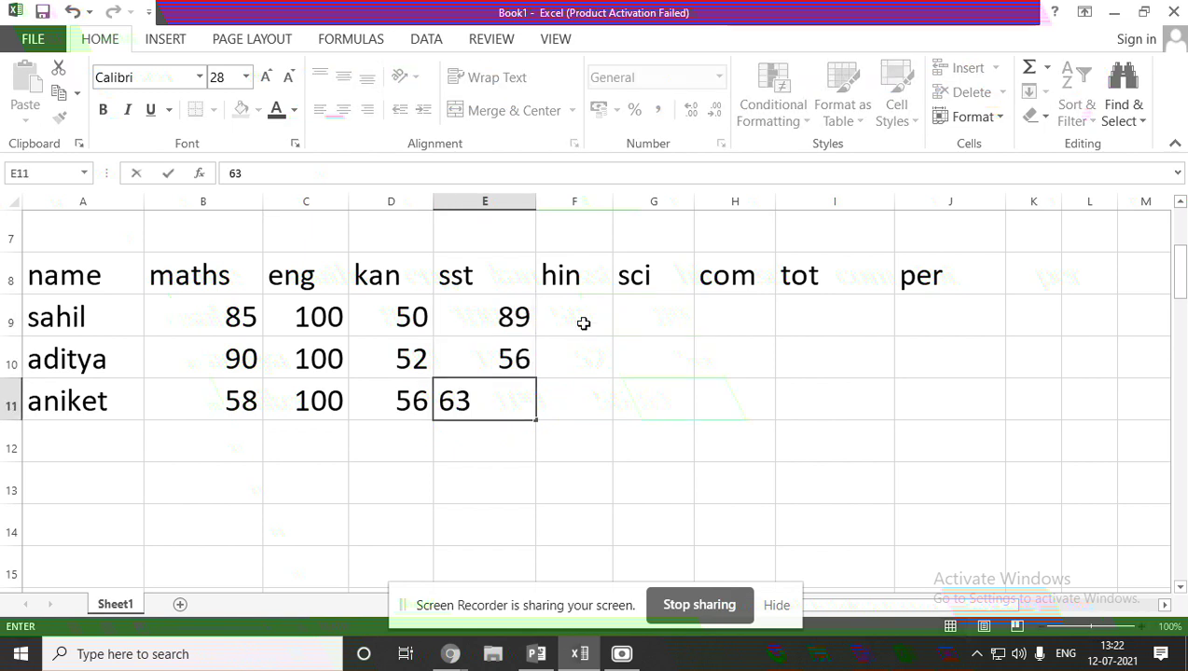
Enter hin marks 100, 0, 0 and sci marks 85, 56, 35 for rows 9–11.
{"action": "left_click", "coordinate": [583, 322]}
{"action": "type", "text": "100"}
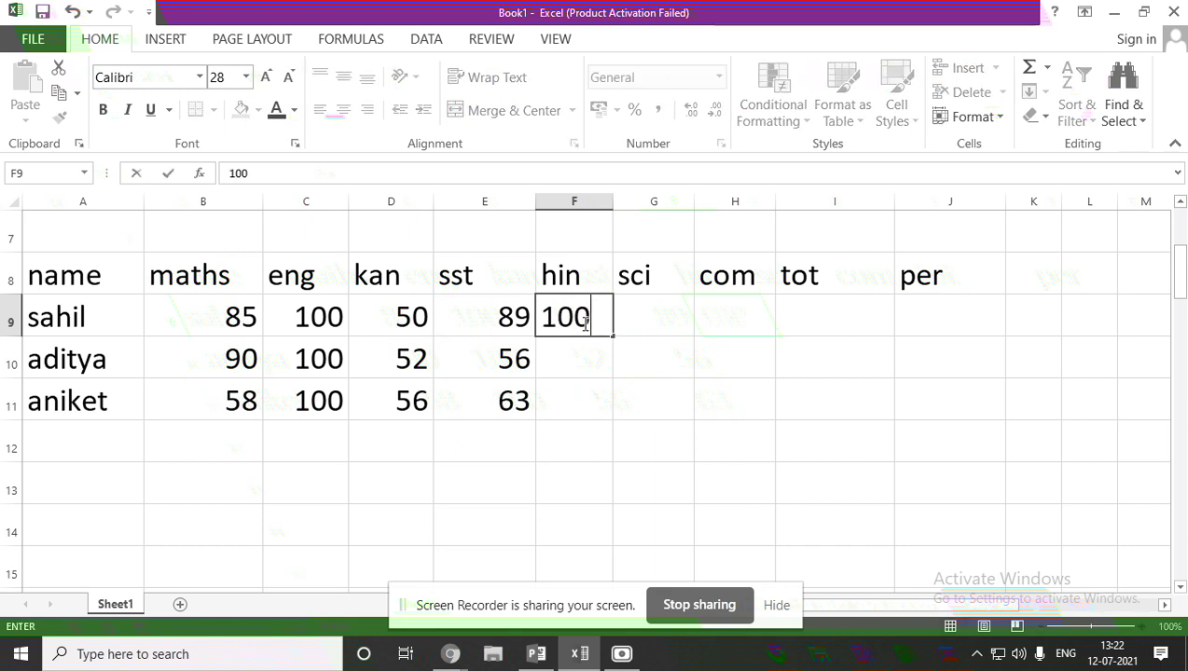
{"action": "left_click", "coordinate": [582, 369]}
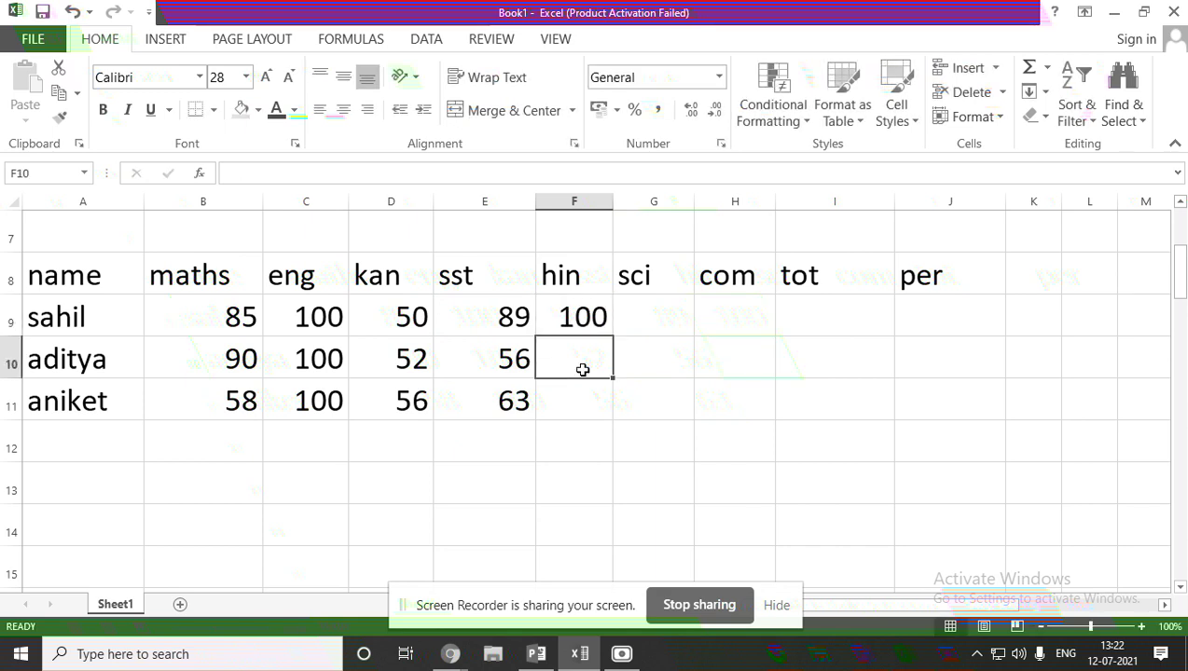
{"action": "type", "text": "00"}
{"action": "left_click", "coordinate": [594, 409]}
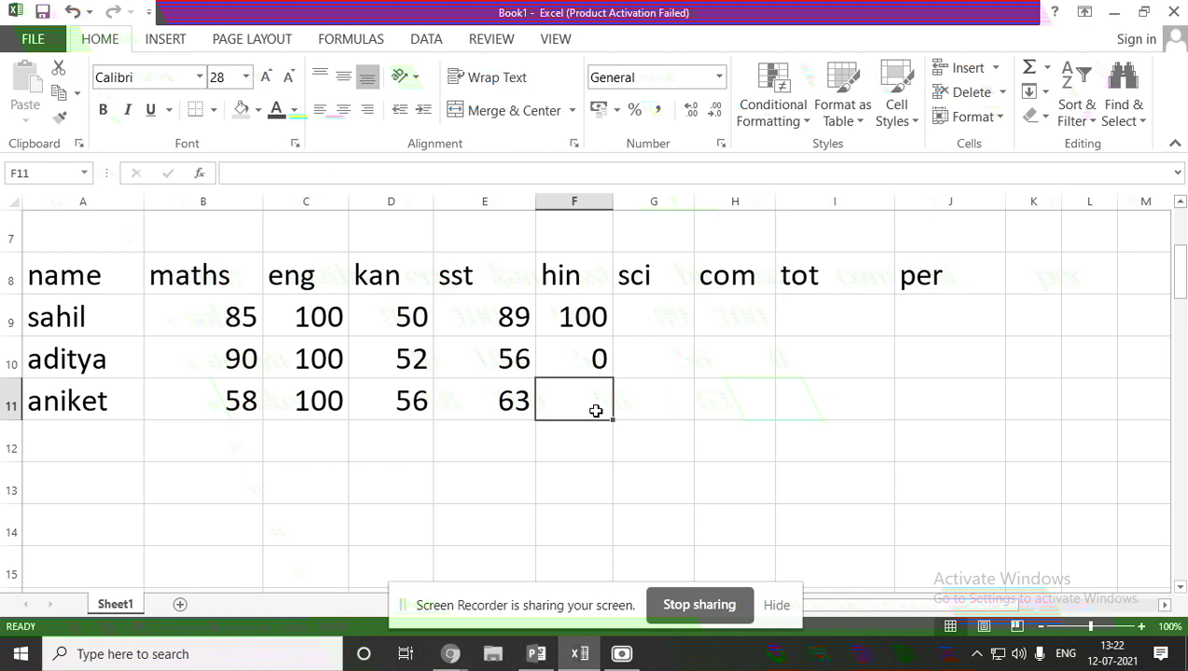
{"action": "type", "text": "00"}
{"action": "left_click", "coordinate": [657, 300]}
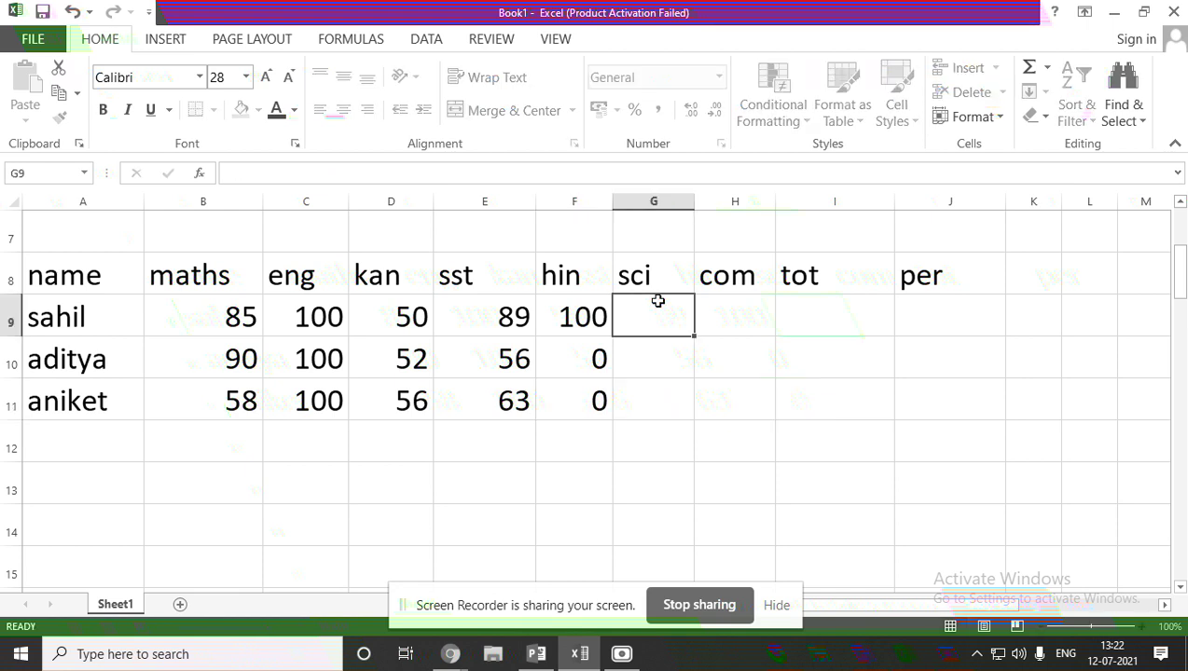
{"action": "type", "text": "85"}
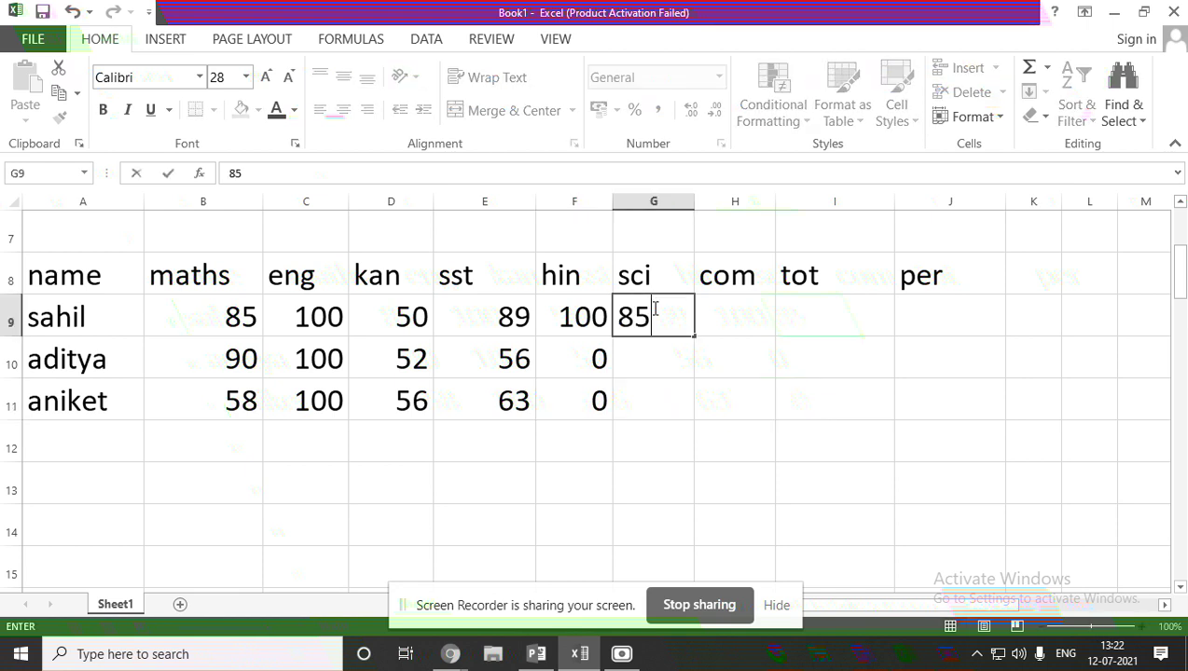
{"action": "left_click", "coordinate": [645, 368]}
{"action": "type", "text": "56"}
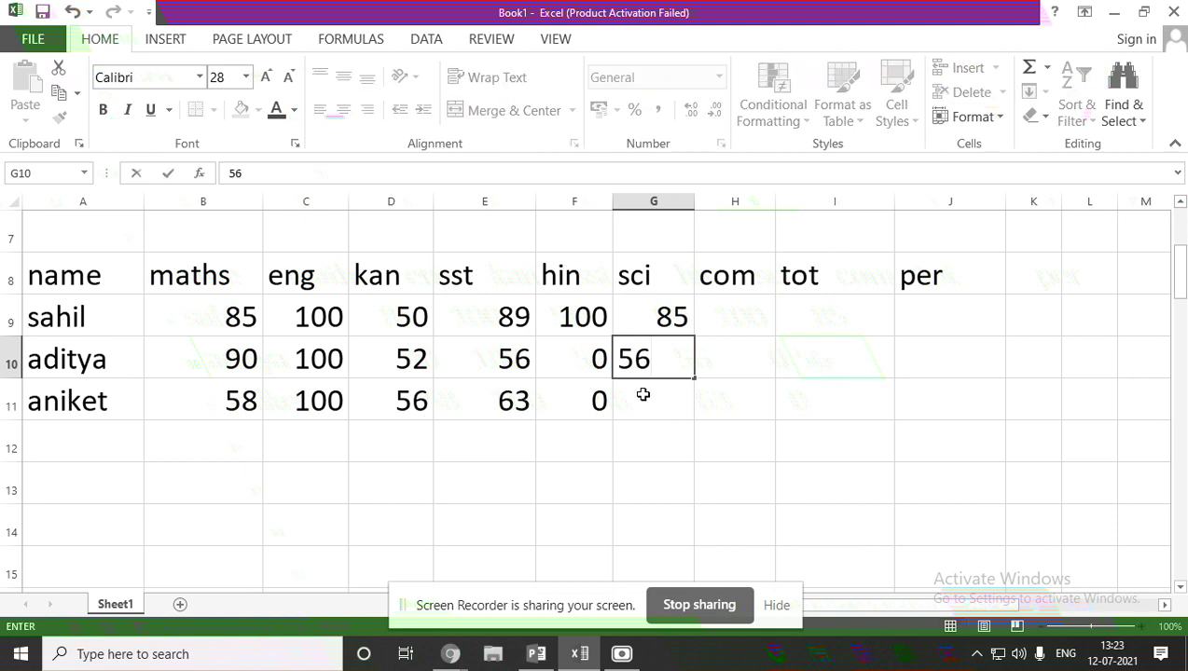
{"action": "left_click", "coordinate": [642, 405]}
{"action": "type", "text": "35"}
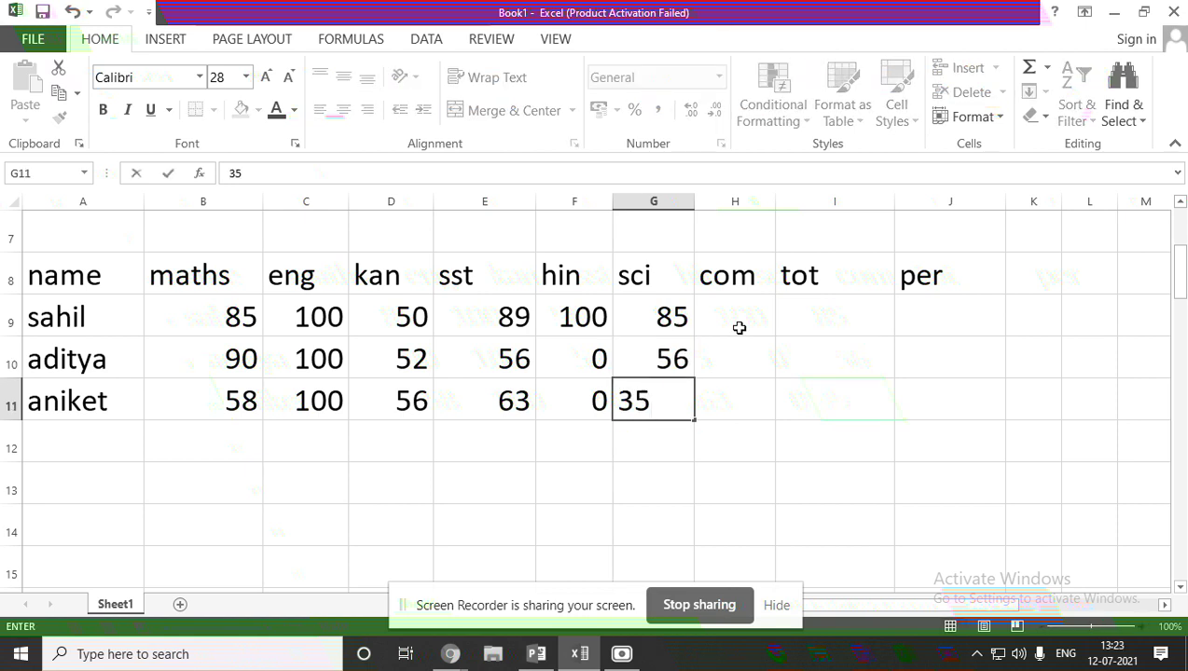
Enter com marks 78, 0 and 23 in H9:H11.
{"action": "left_click", "coordinate": [740, 321]}
{"action": "type", "text": "78"}
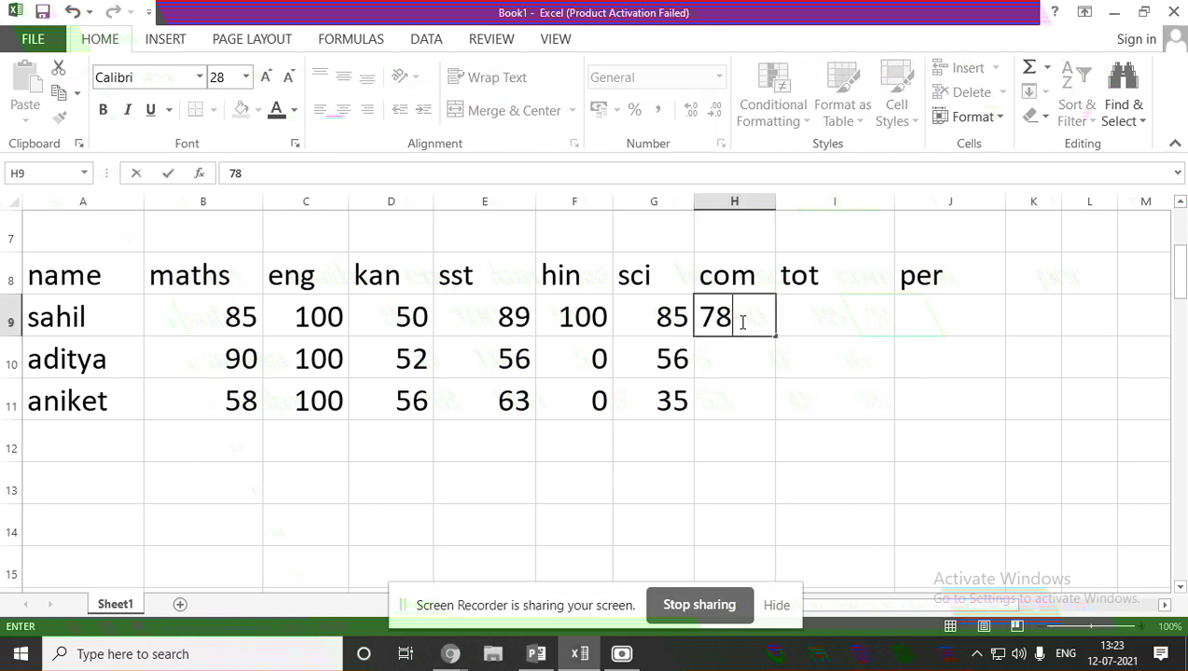
{"action": "left_click", "coordinate": [730, 364]}
{"action": "type", "text": "0"}
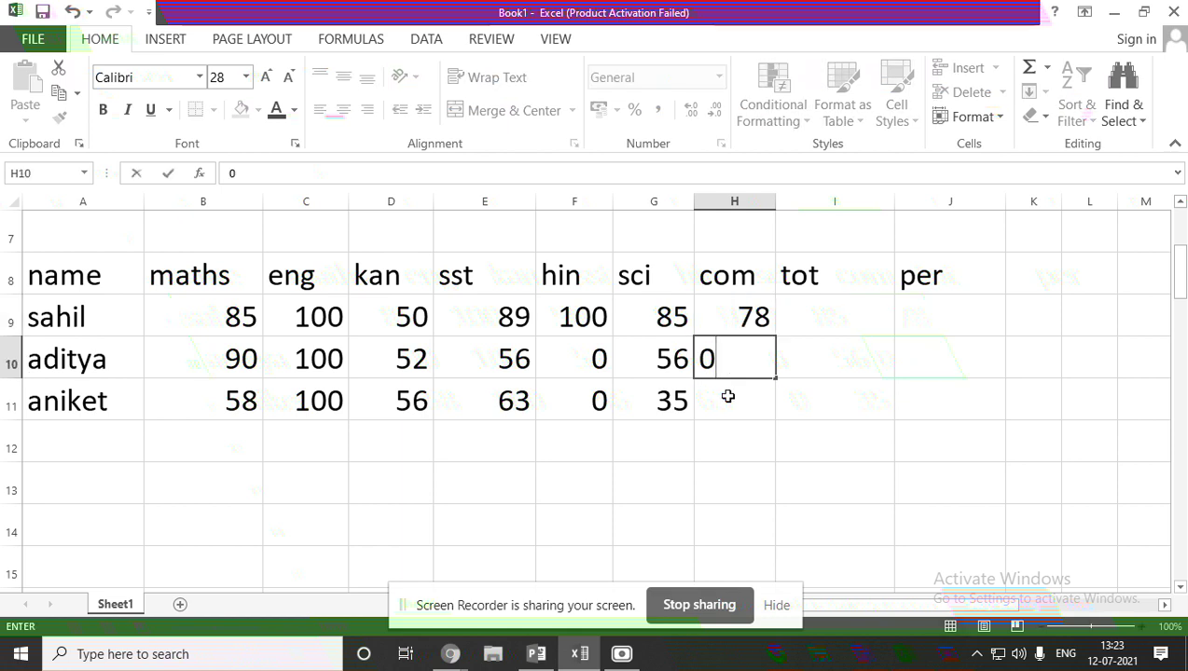
{"action": "left_click", "coordinate": [728, 396]}
{"action": "type", "text": "23"}
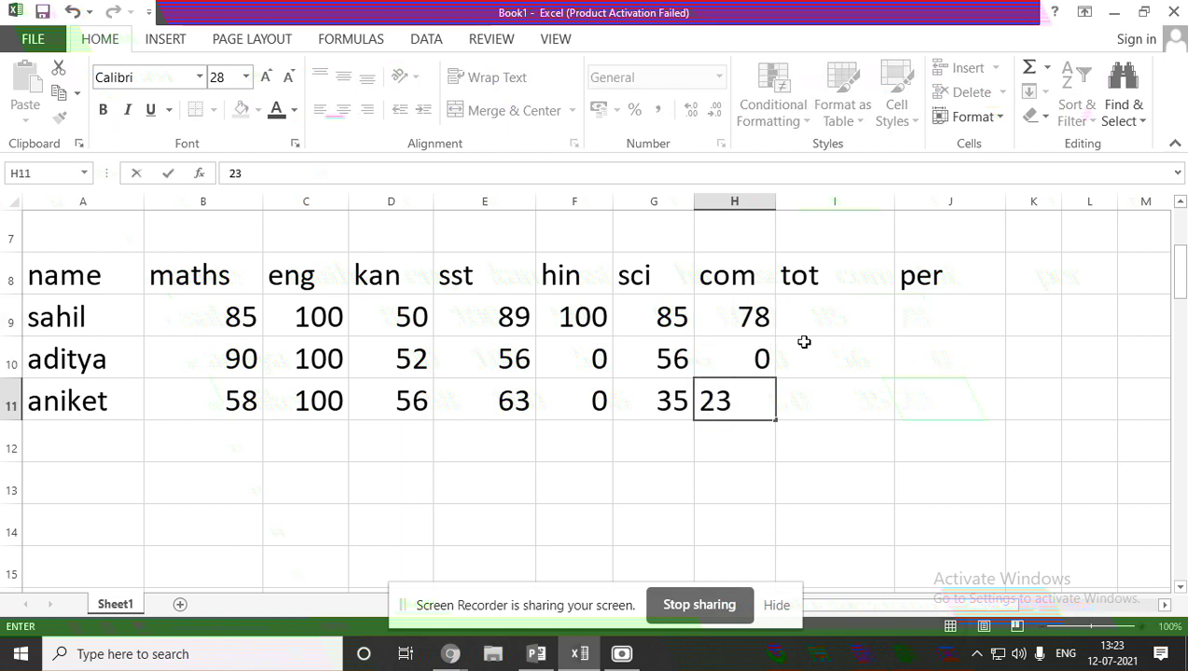
{"action": "left_click", "coordinate": [820, 320]}
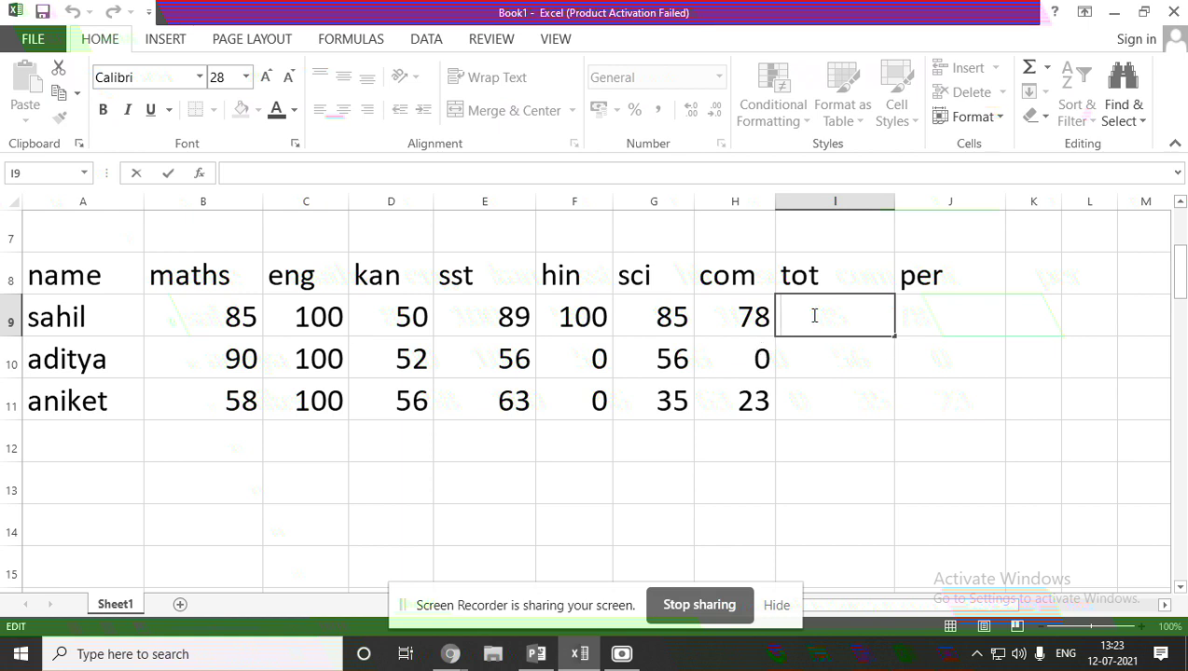
Widen the tot column I and per column J to fit their values.
{"action": "left_click", "coordinate": [1025, 248]}
{"action": "left_click_drag", "start_coordinate": [895, 201], "coordinate": [996, 203]}
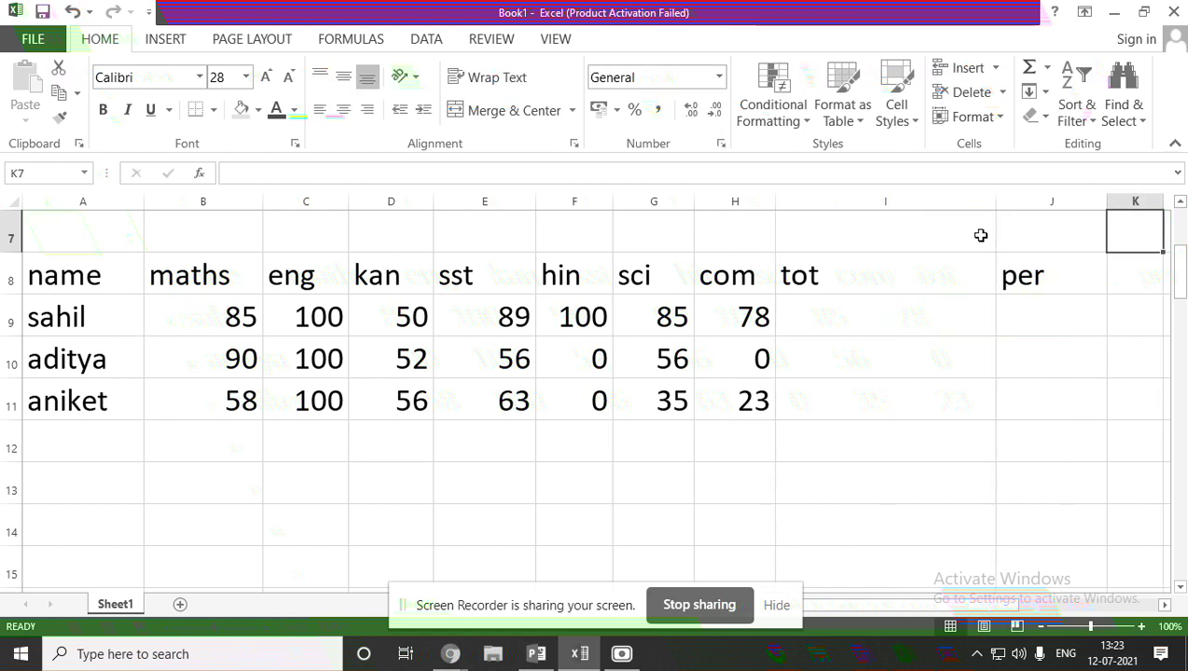
{"action": "left_click_drag", "start_coordinate": [1106, 200], "coordinate": [1142, 203]}
{"action": "double_click", "coordinate": [842, 321]}
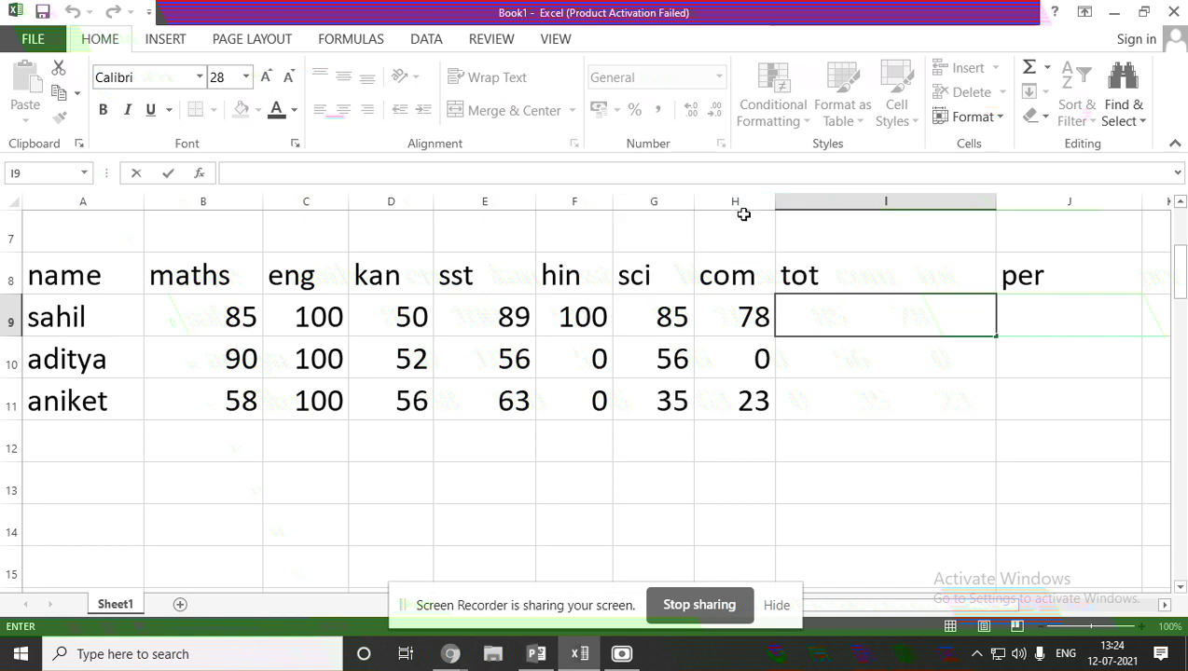
Enter =B9+C9+D9+E9+F9+G9+H9 in I9 and fill it to I11, giving 587, 354, 335.
{"action": "left_click", "coordinate": [819, 326]}
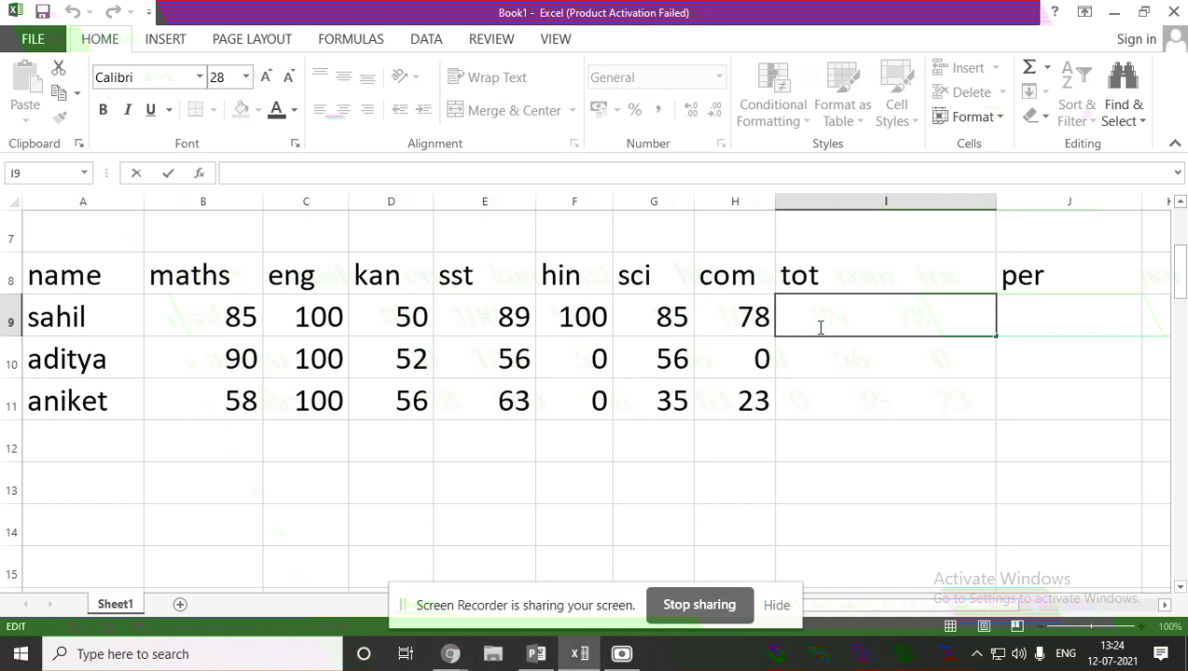
{"action": "type", "text": "="}
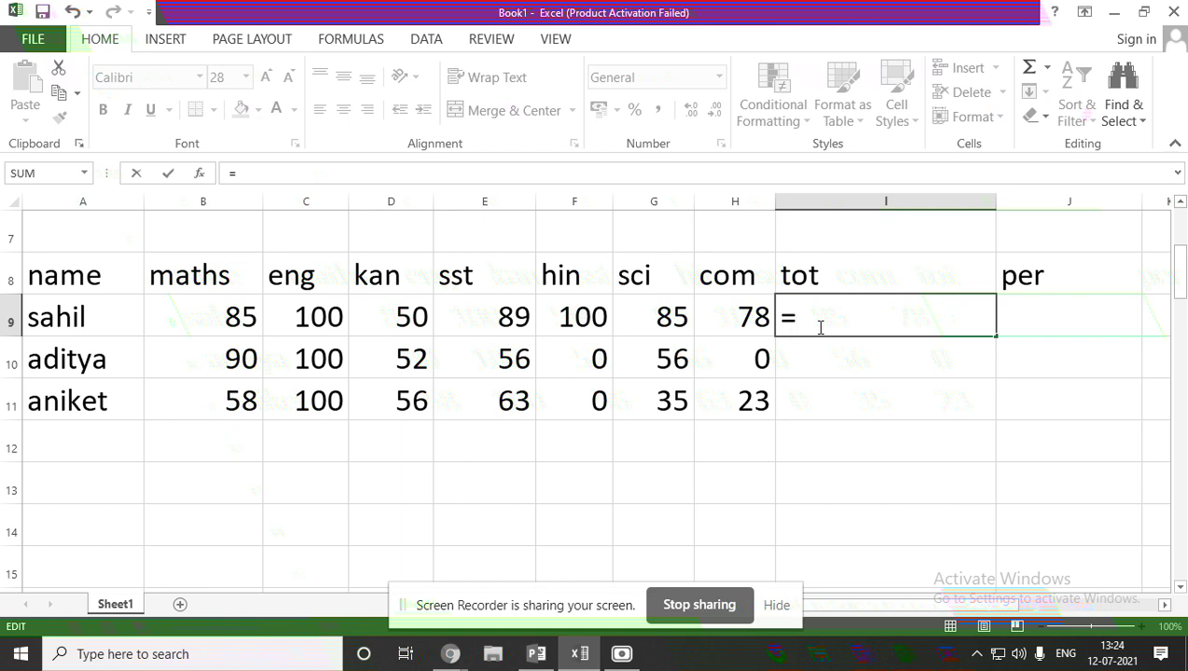
{"action": "type", "text": "b"}
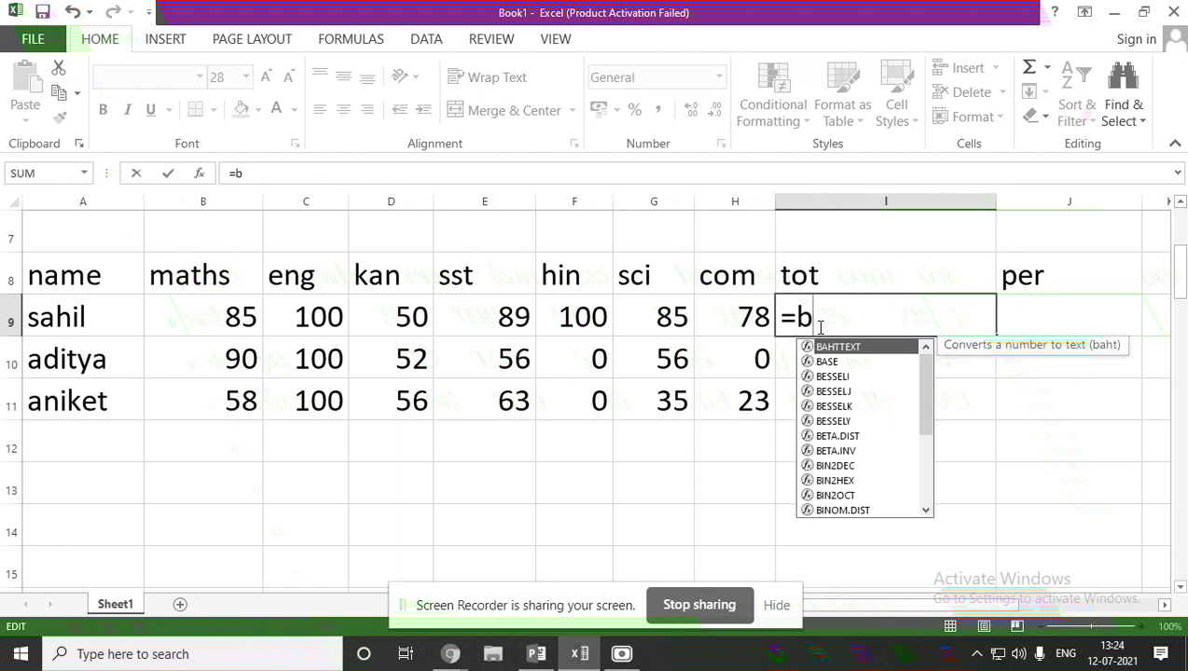
{"action": "type", "text": "9"}
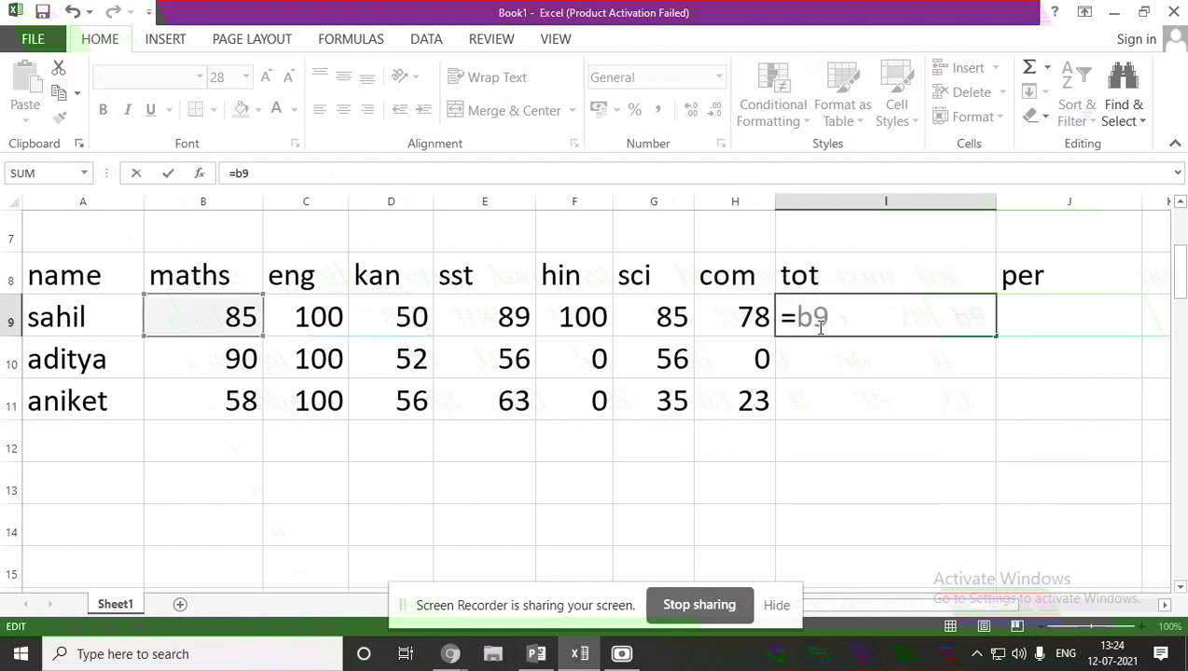
{"action": "type", "text": "+c9+"}
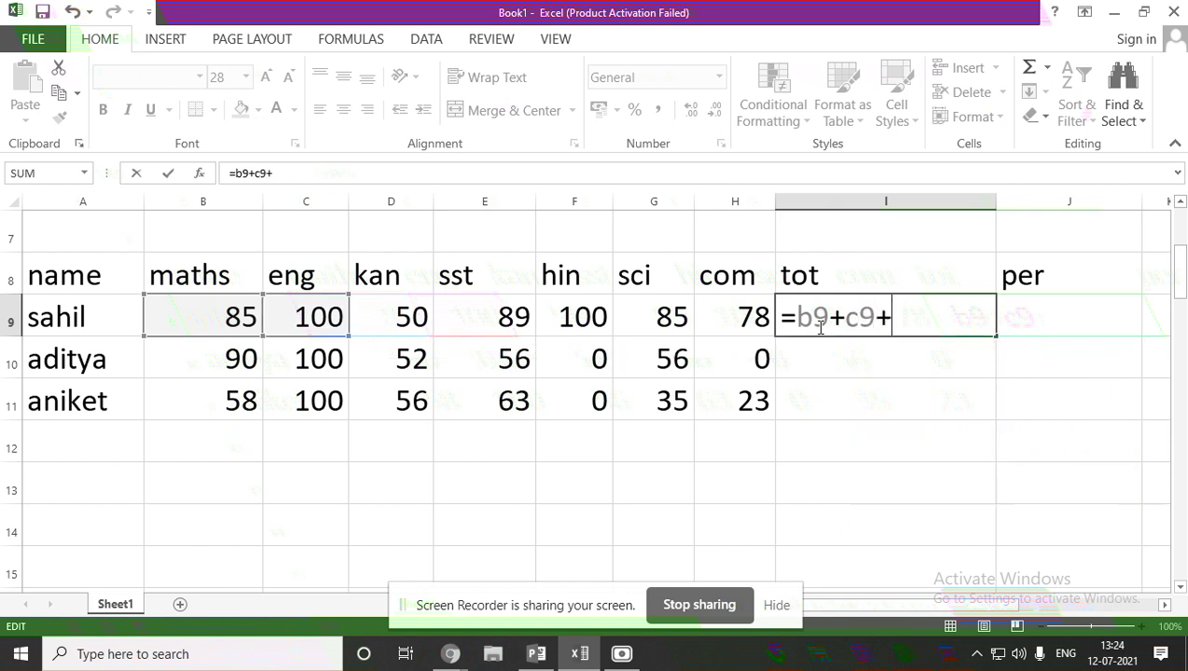
{"action": "type", "text": "d"}
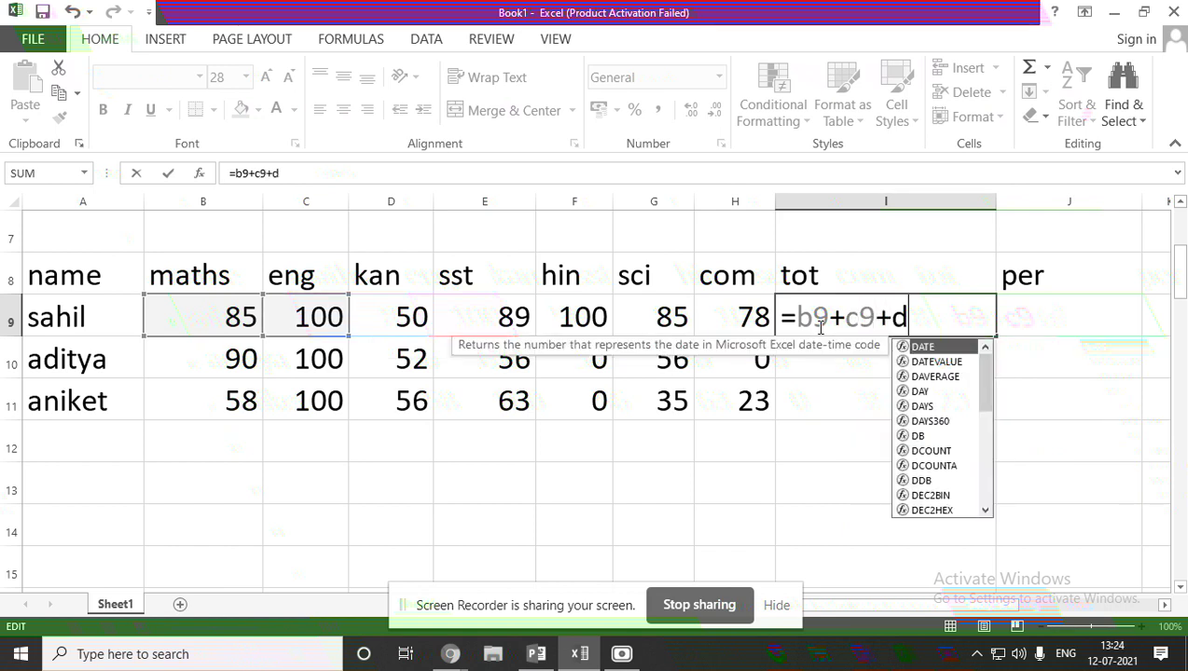
{"action": "type", "text": "9+e"}
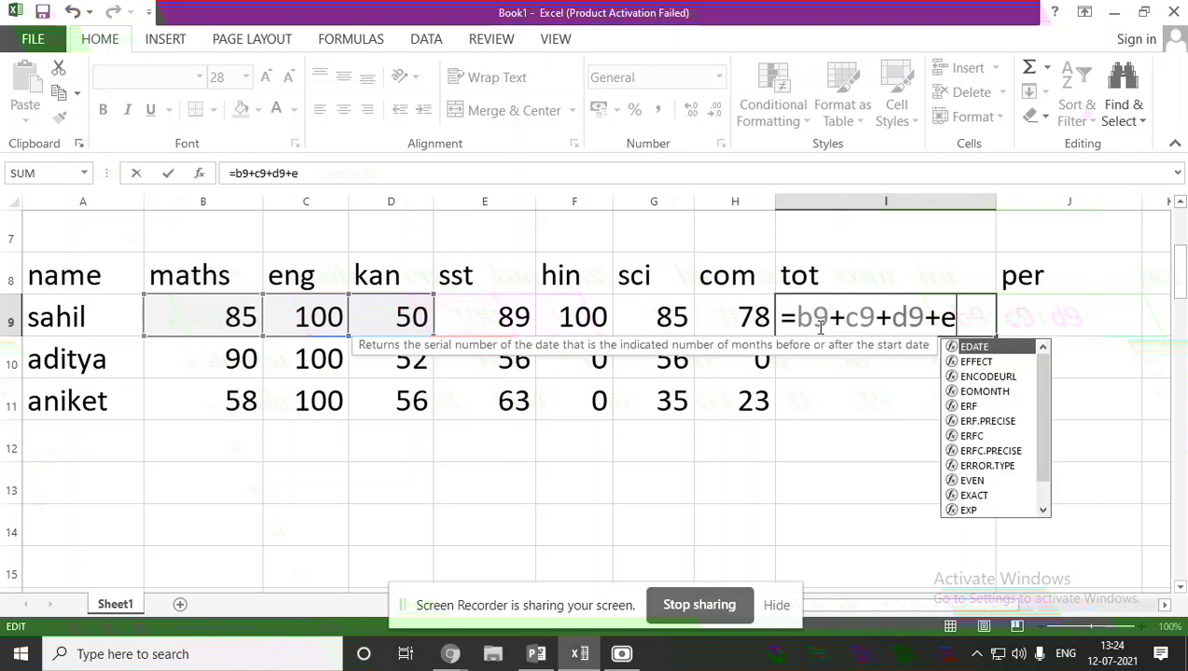
{"action": "type", "text": "9+"}
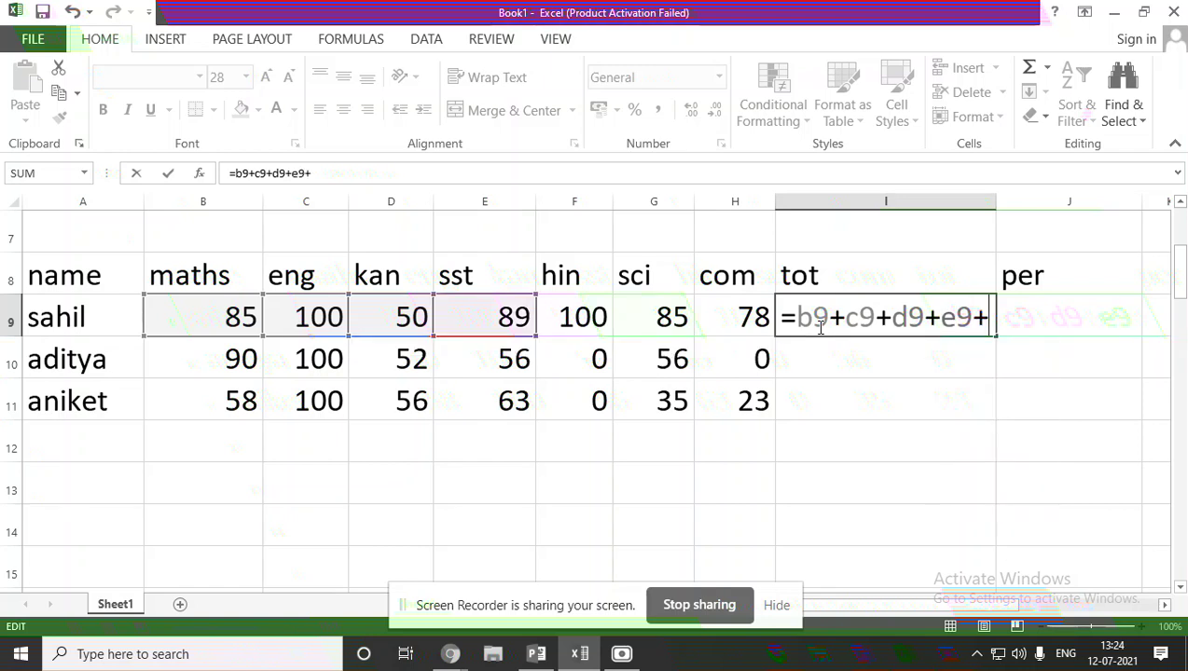
{"action": "type", "text": "f9+"}
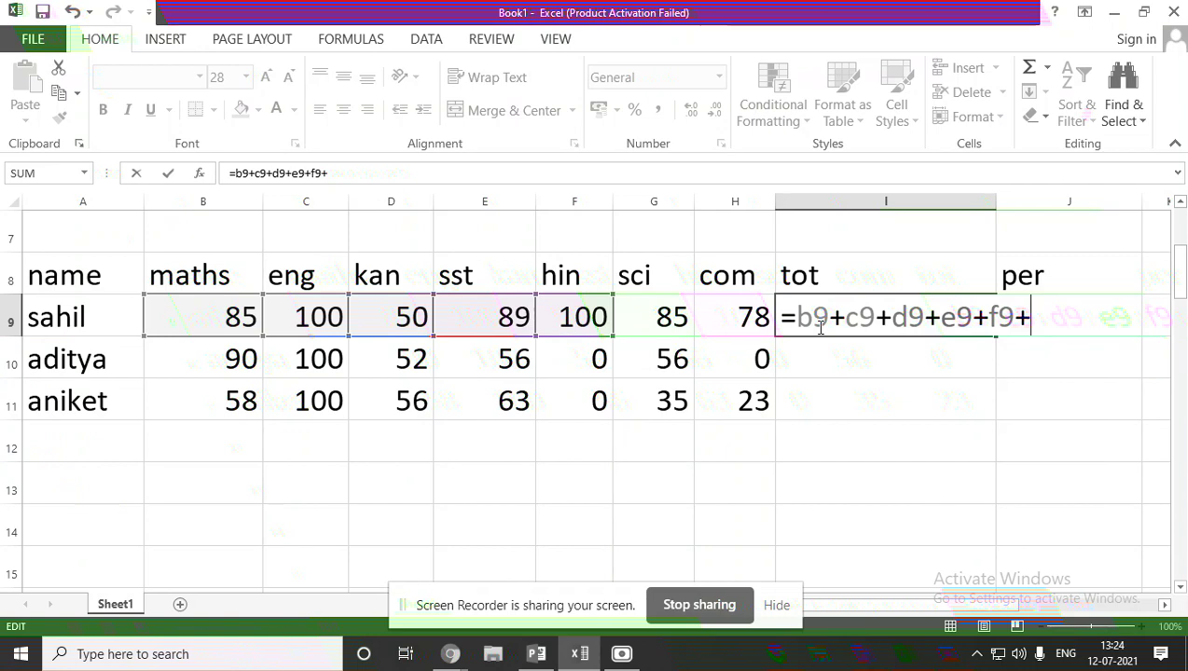
{"action": "type", "text": "g9"}
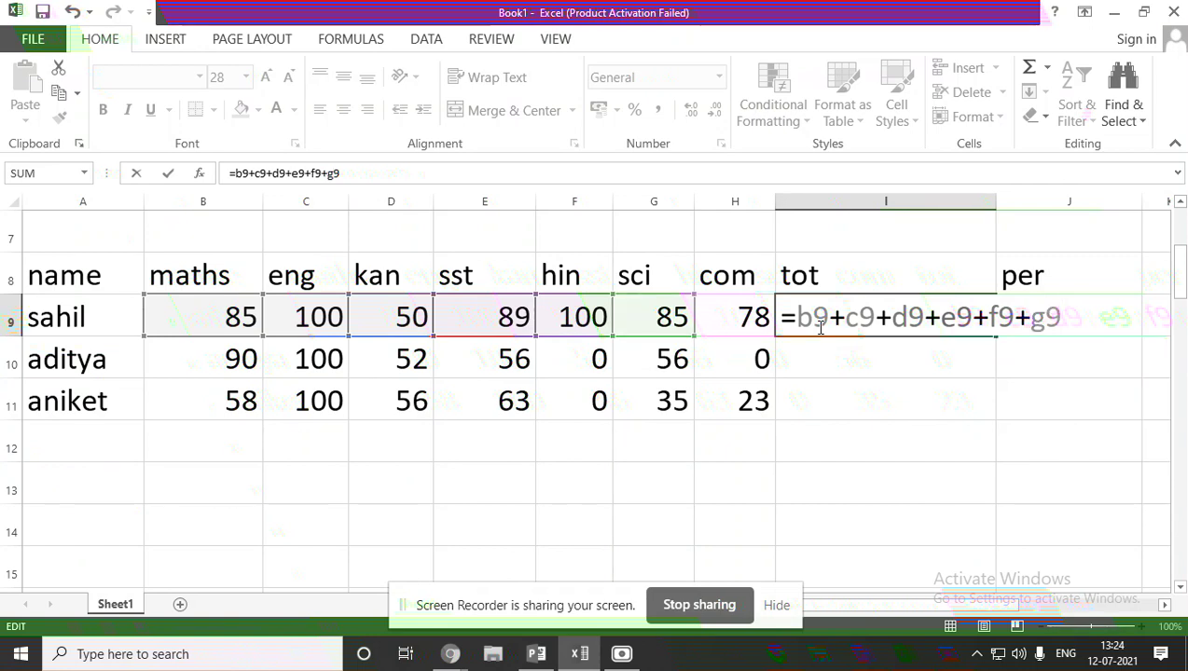
{"action": "type", "text": "+"}
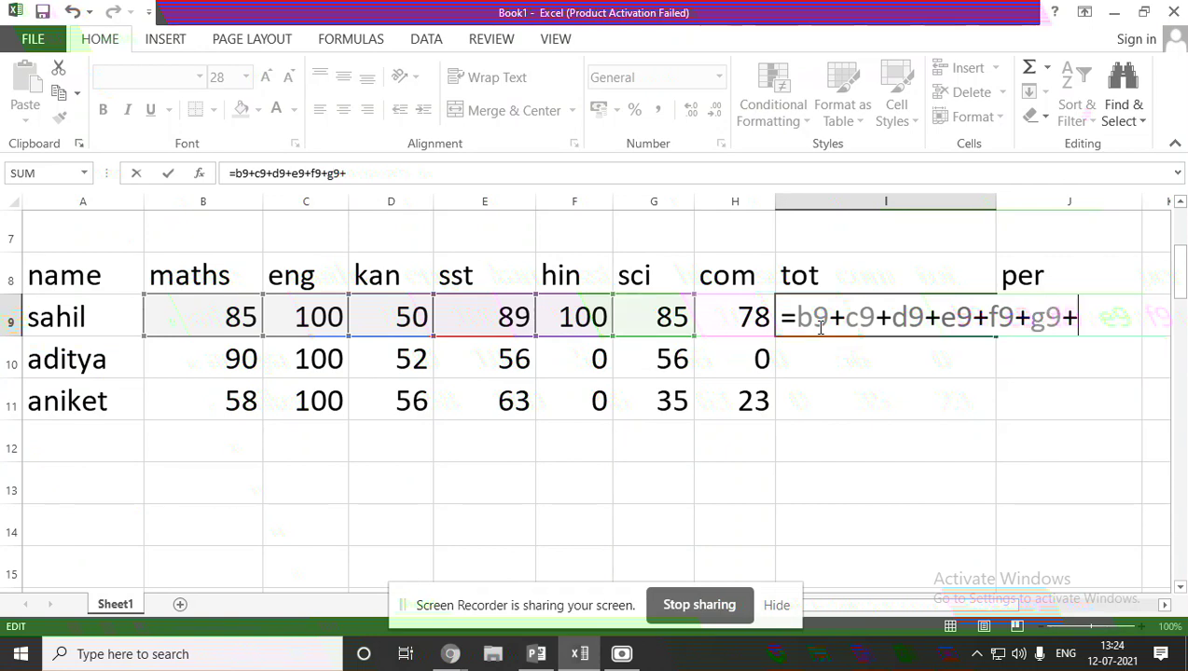
{"action": "type", "text": "h9"}
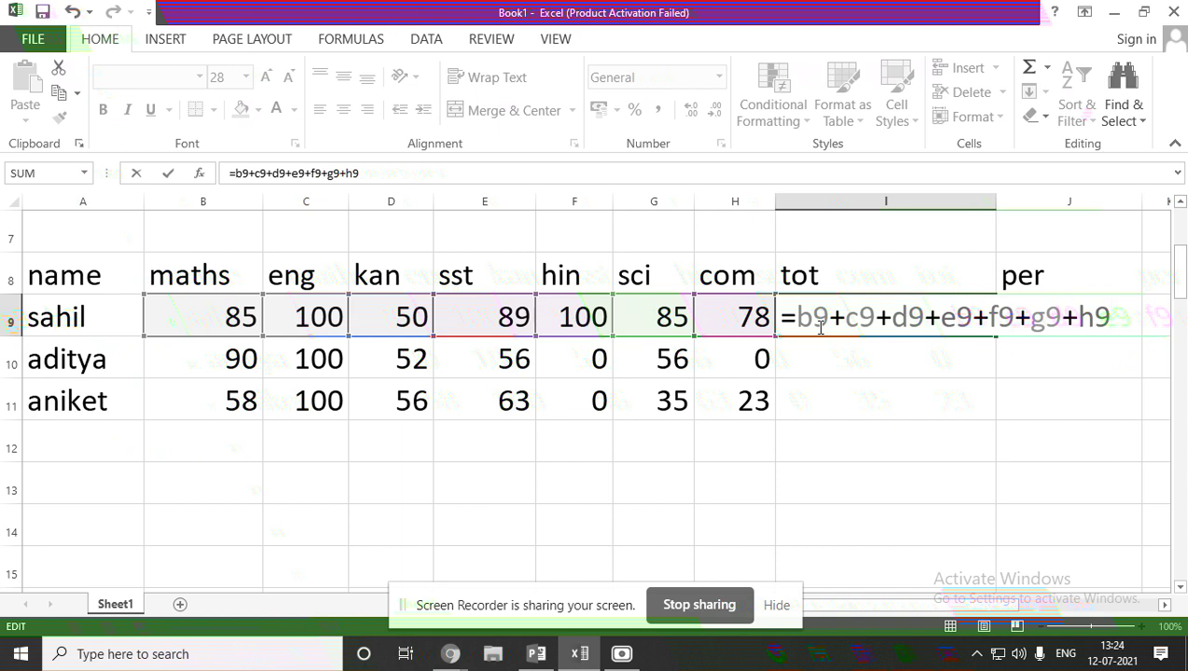
{"action": "key", "text": "Return"}
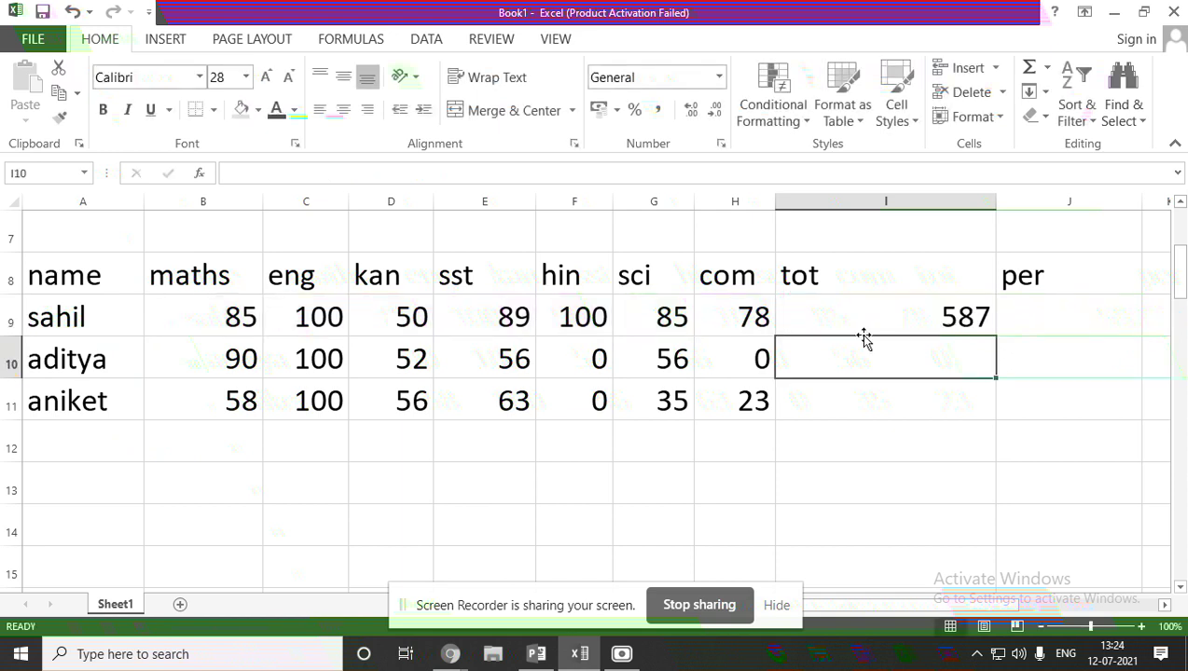
{"action": "left_click", "coordinate": [887, 318]}
{"action": "double_click", "coordinate": [887, 317]}
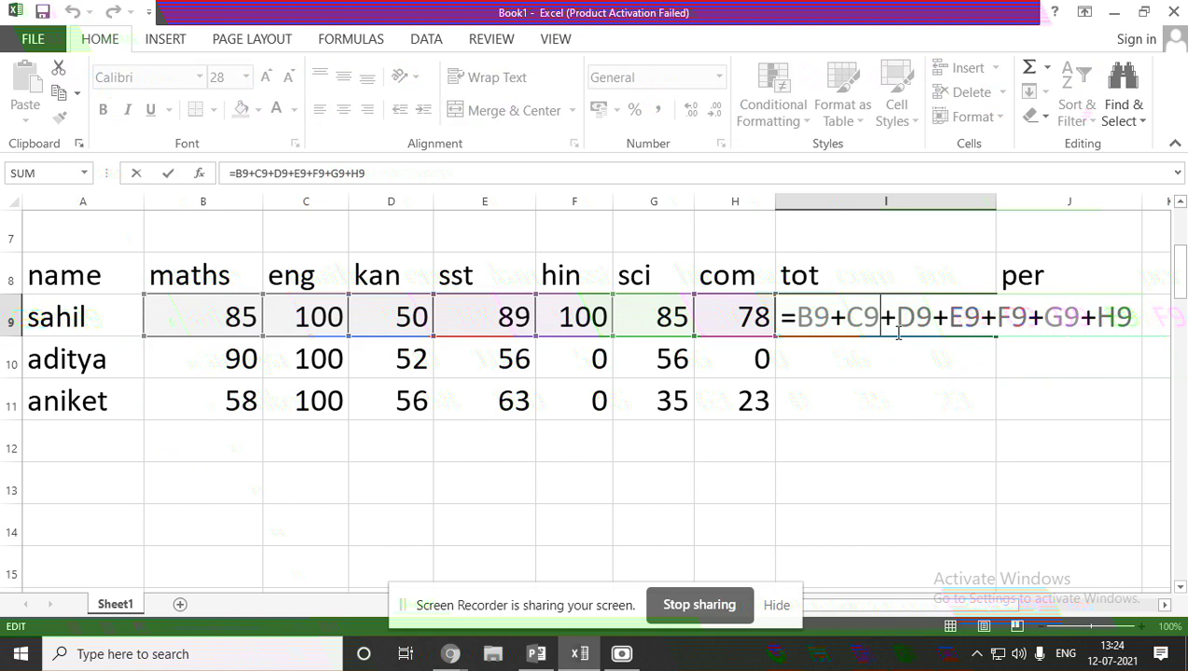
{"action": "key", "text": "Return"}
{"action": "left_click", "coordinate": [973, 322]}
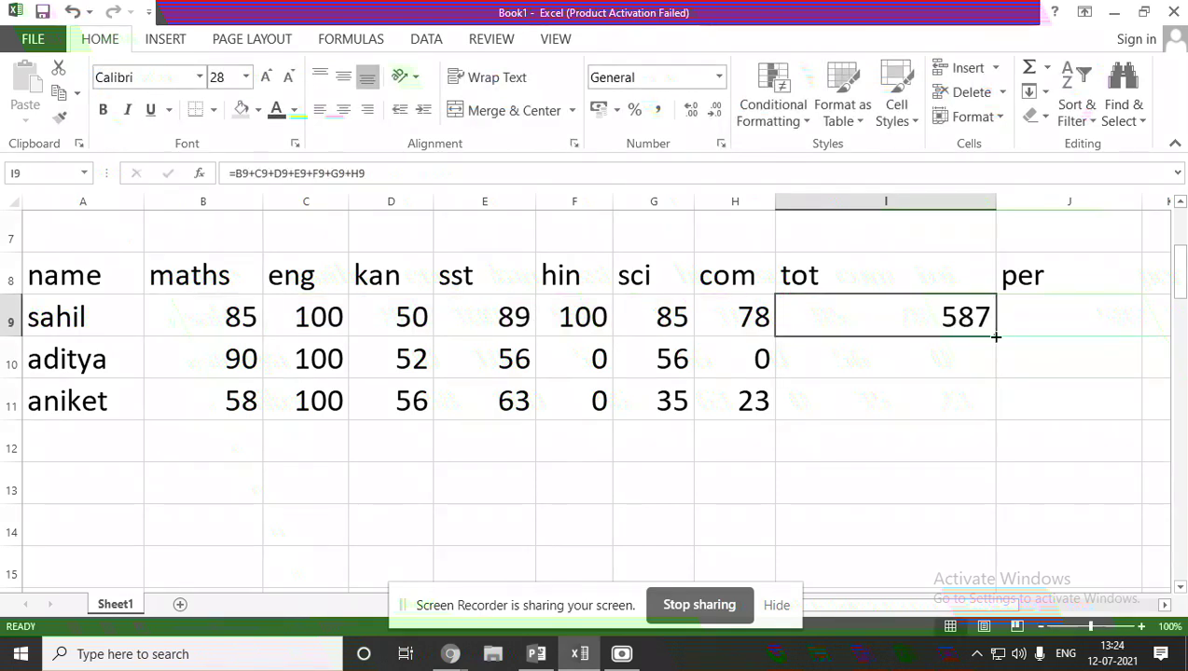
{"action": "left_click_drag", "start_coordinate": [995, 337], "coordinate": [984, 436]}
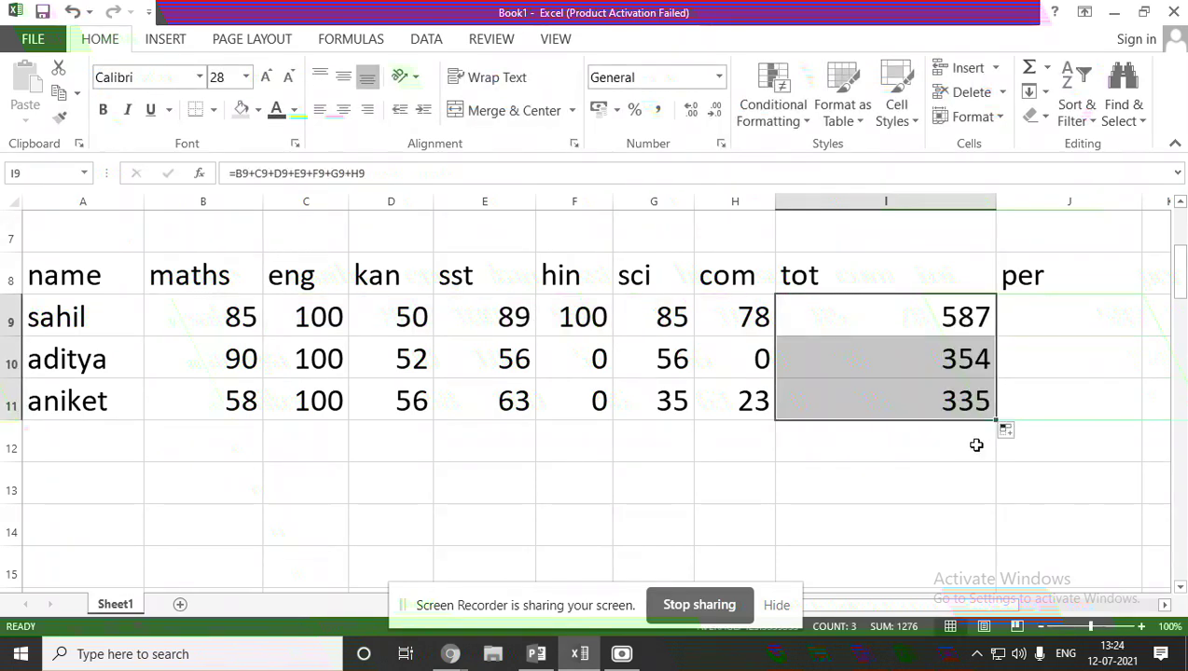
{"action": "left_click", "coordinate": [976, 446]}
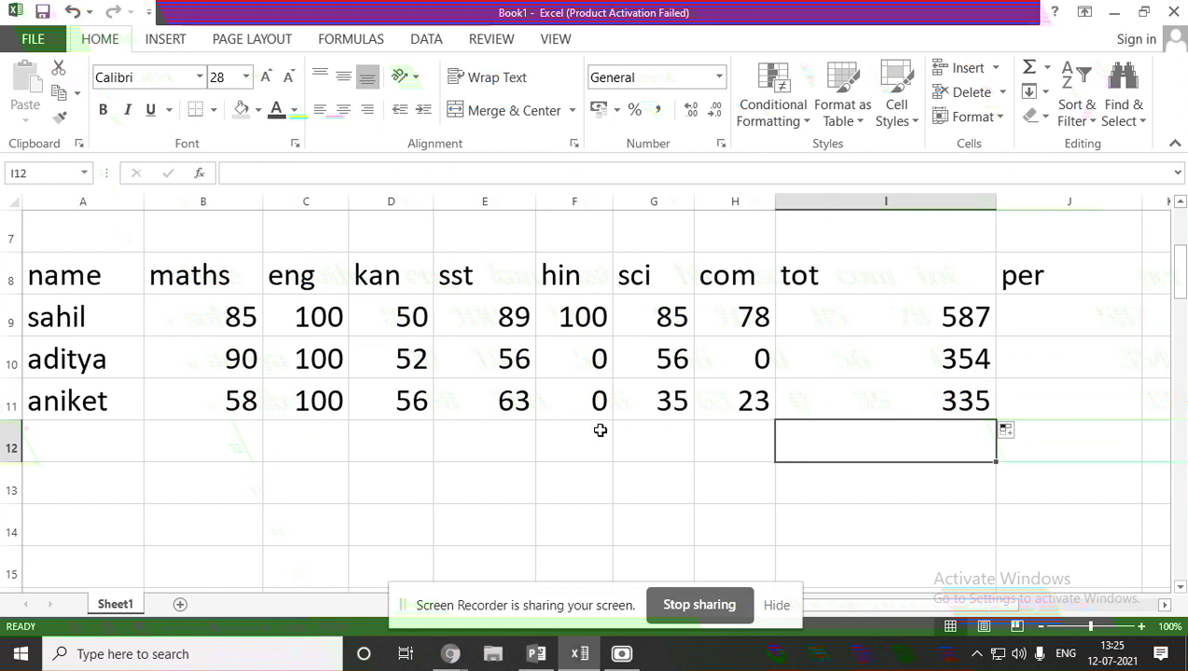
Start the percentage formula =i9/ in the student's percentage cell J9.
{"action": "double_click", "coordinate": [1063, 317]}
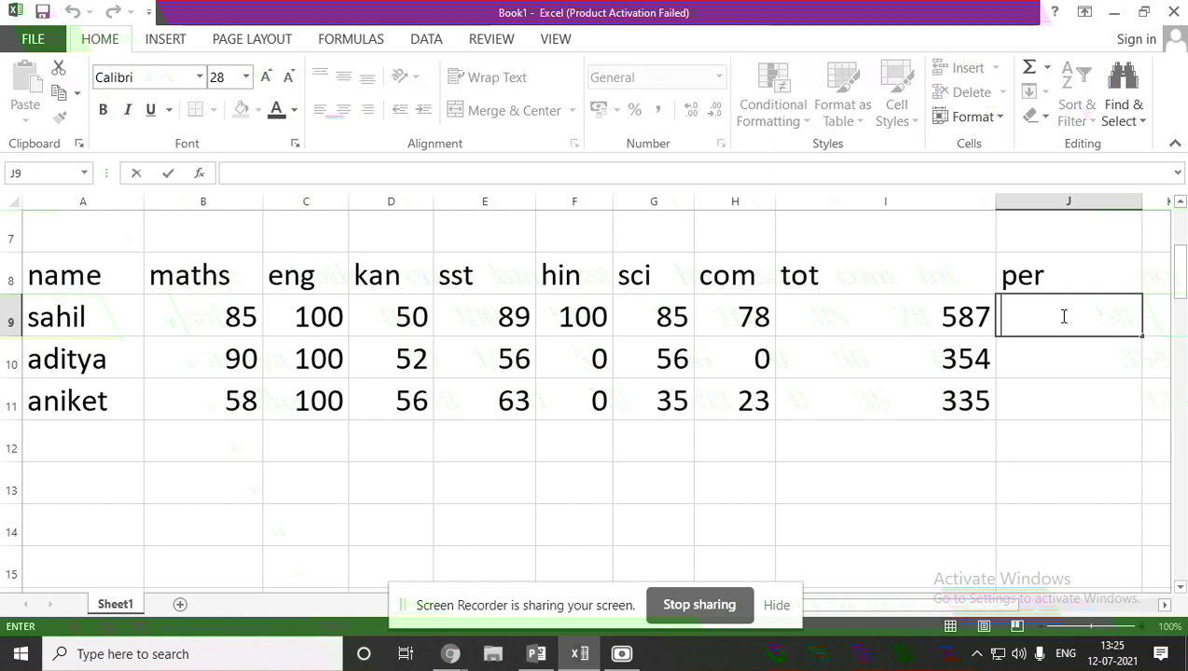
{"action": "type", "text": "="}
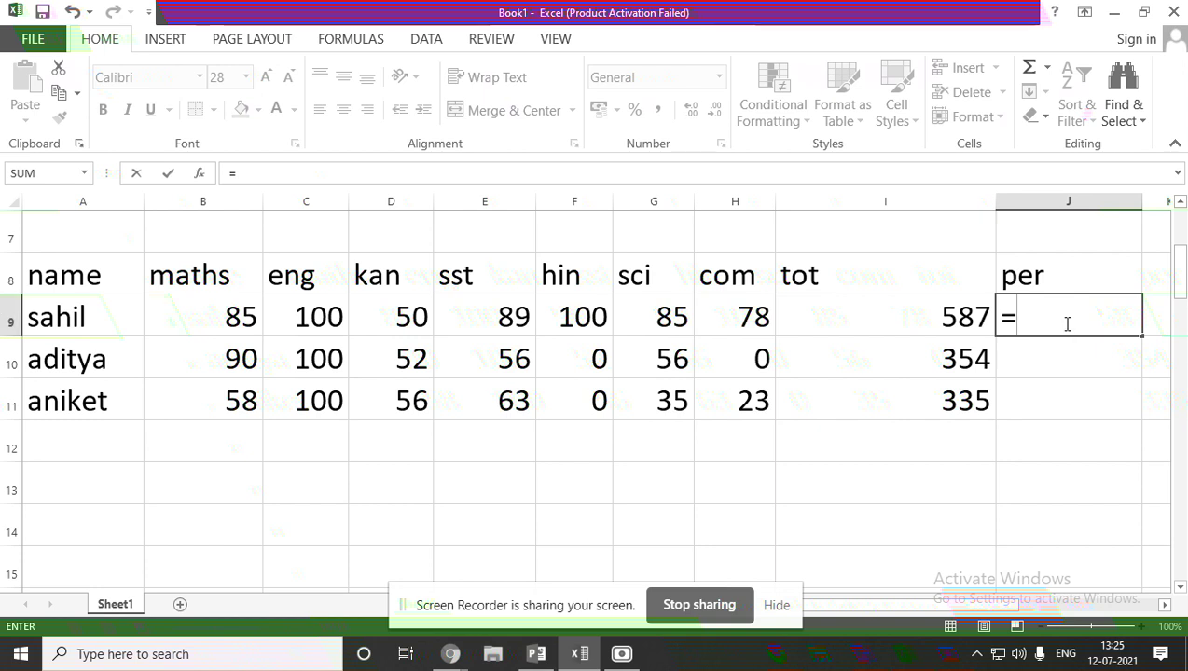
{"action": "type", "text": "i9/"}
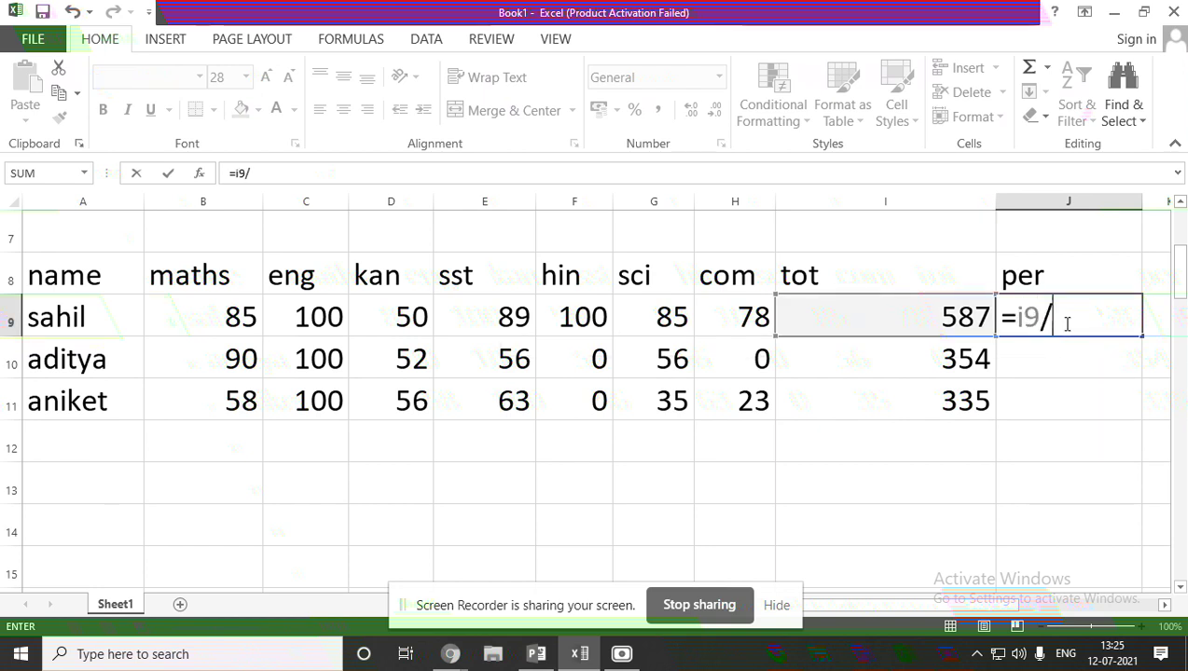
Switch briefly to the Chrome Meet window, then return to the Excel workbook.
{"action": "left_click", "coordinate": [452, 655]}
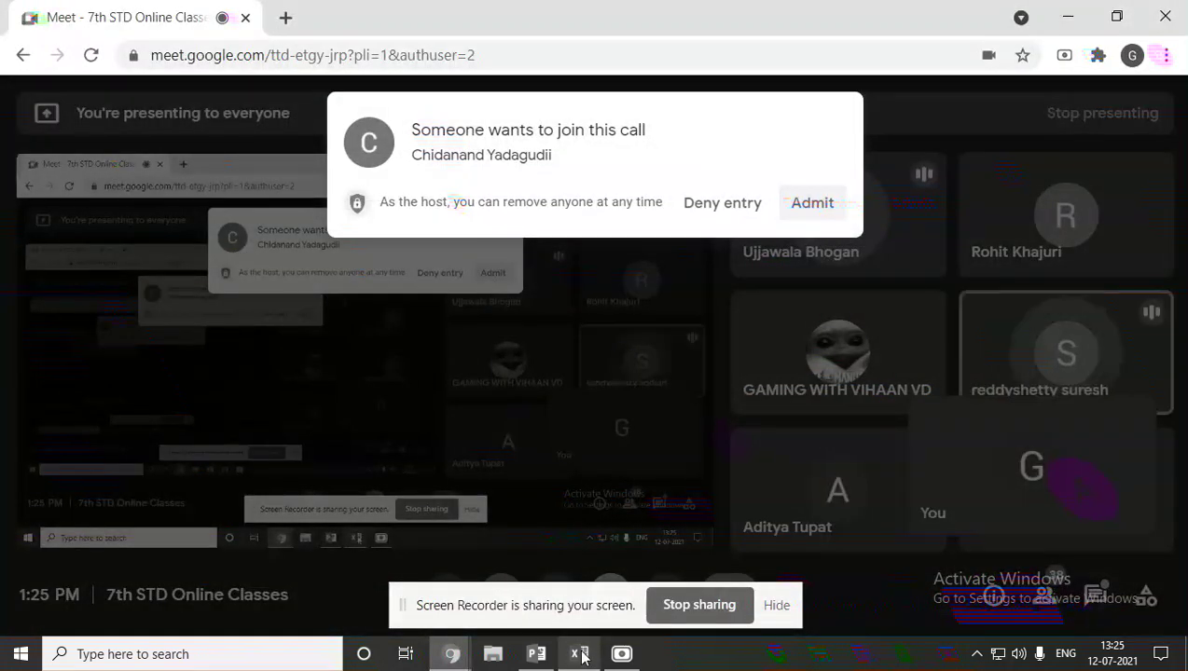
{"action": "mouse_move", "coordinate": [580, 654]}
{"action": "left_click", "coordinate": [579, 602]}
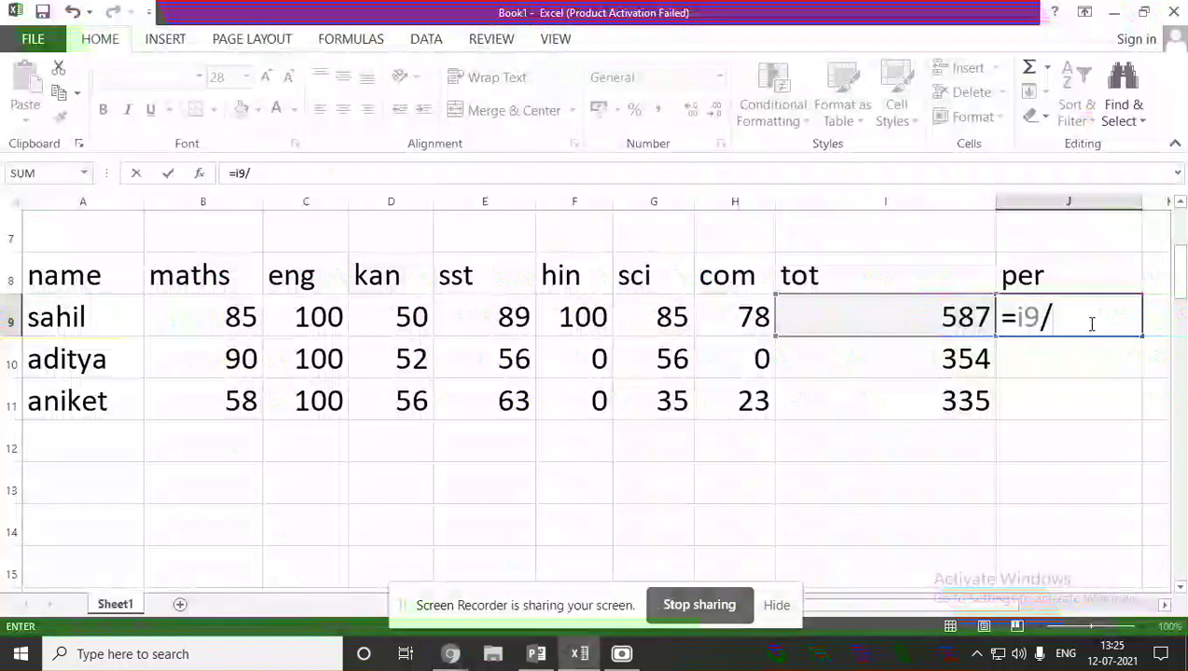
Finish J9 as =(i9/700)*100 after dismissing the typo and formula warnings, giving 83.85714.
{"action": "type", "text": "700"}
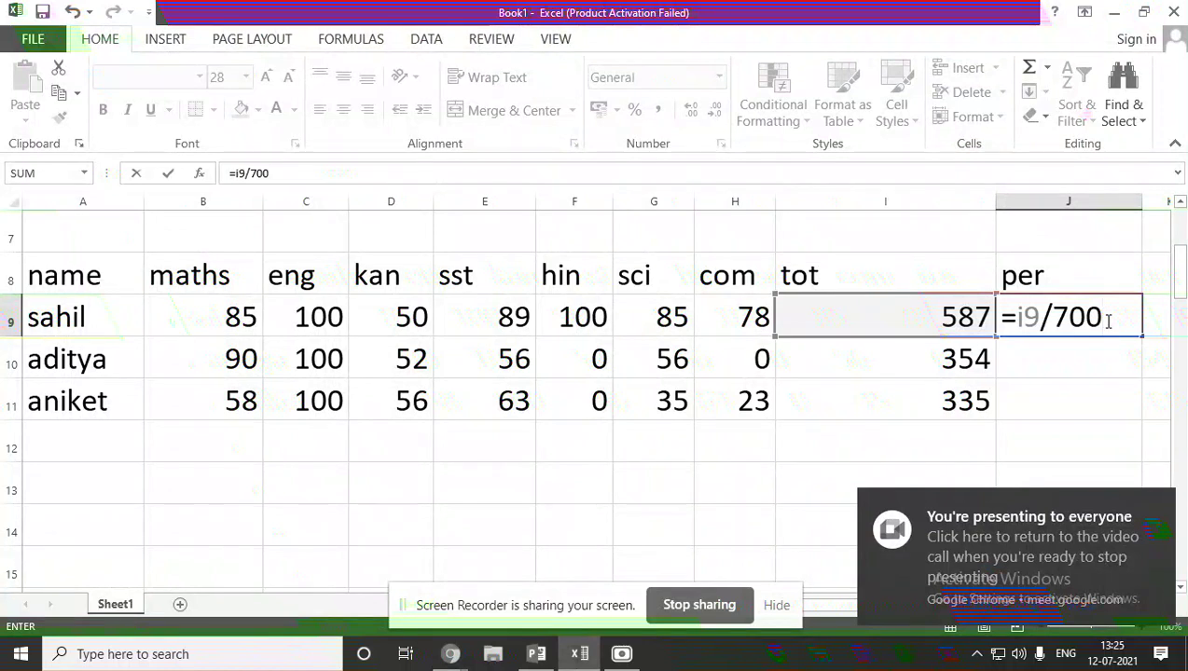
{"action": "type", "text": ")"}
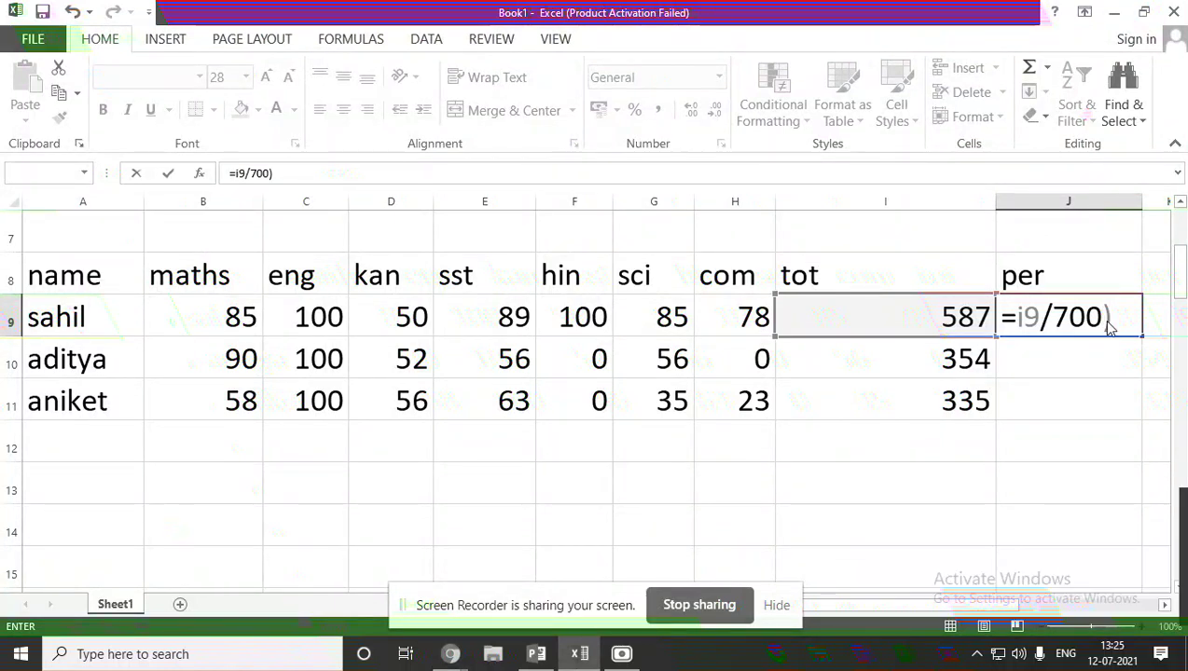
{"action": "key", "text": "Return"}
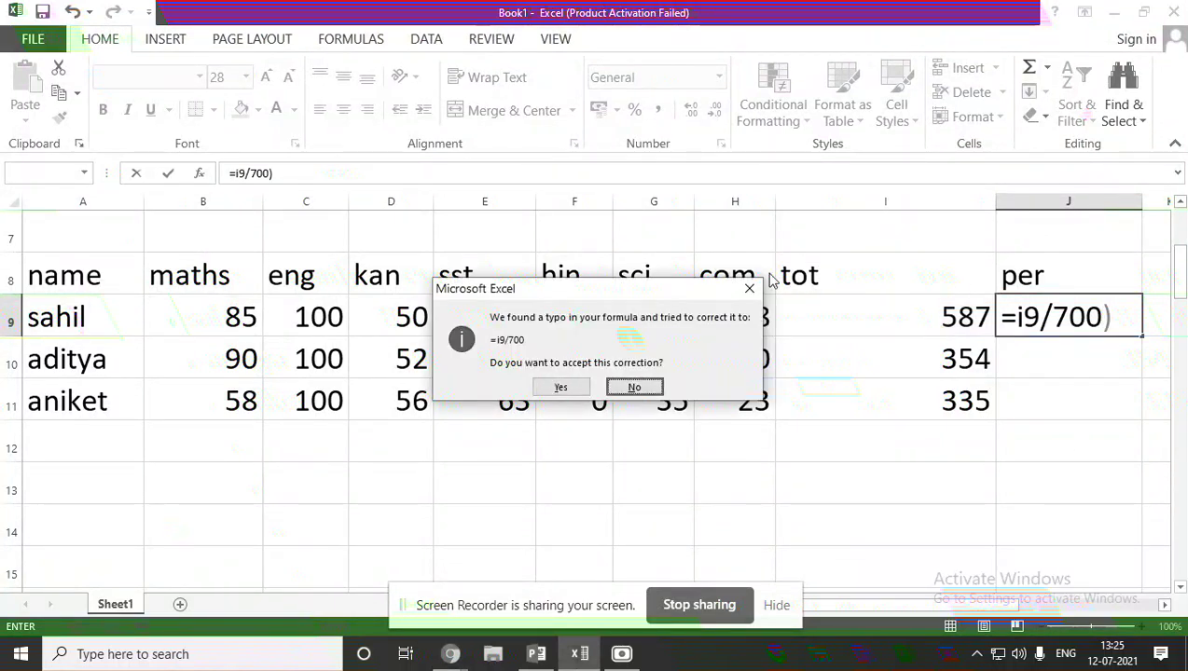
{"action": "left_click", "coordinate": [749, 288]}
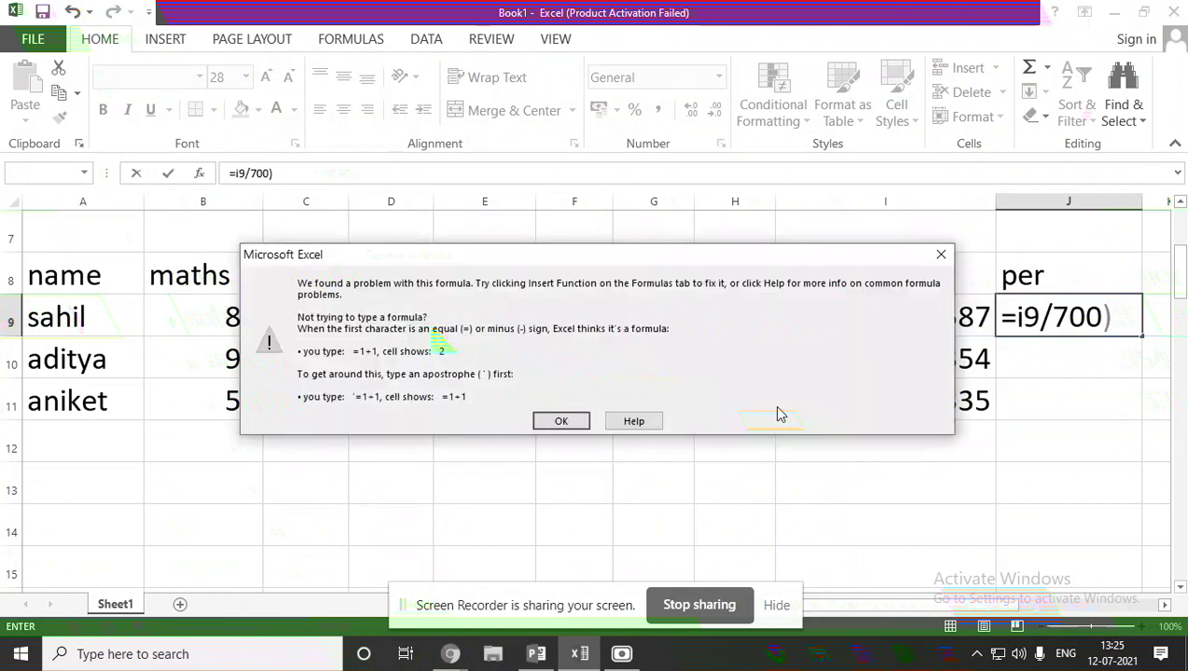
{"action": "left_click", "coordinate": [939, 259]}
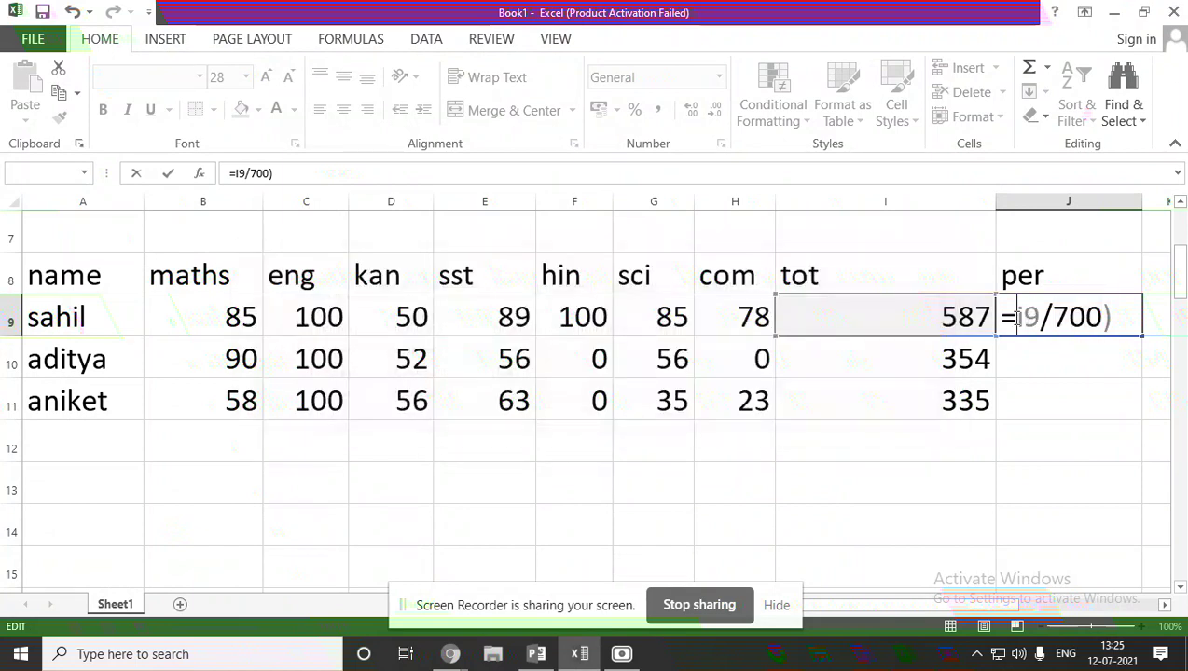
{"action": "type", "text": "("}
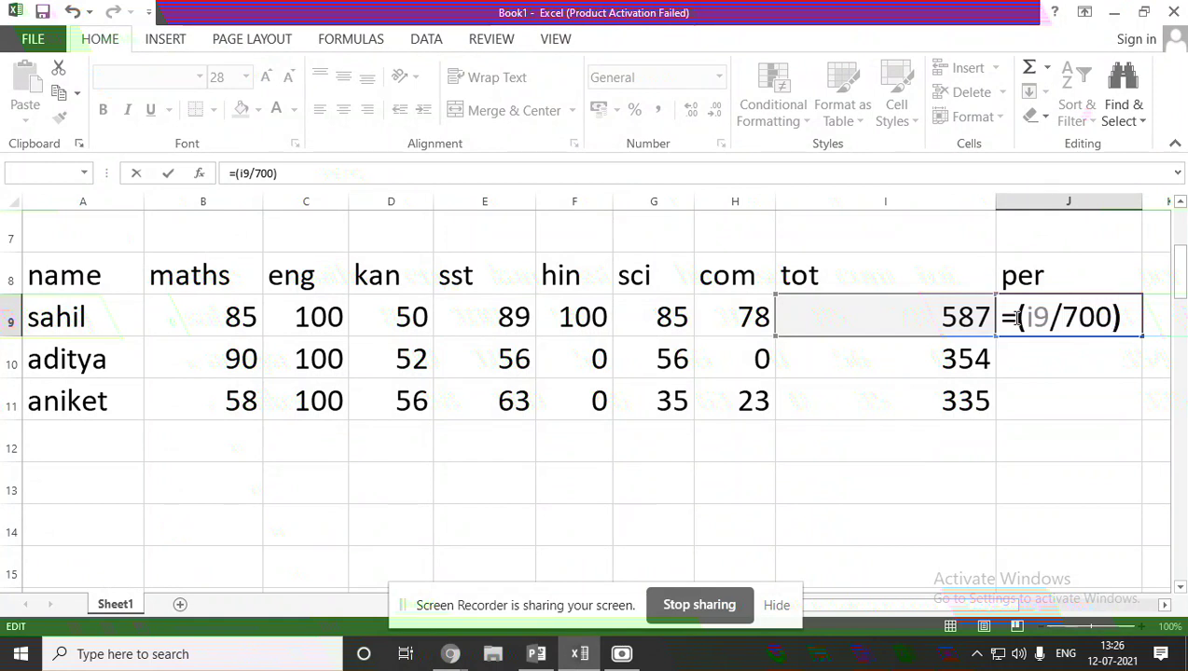
{"action": "type", "text": "*100"}
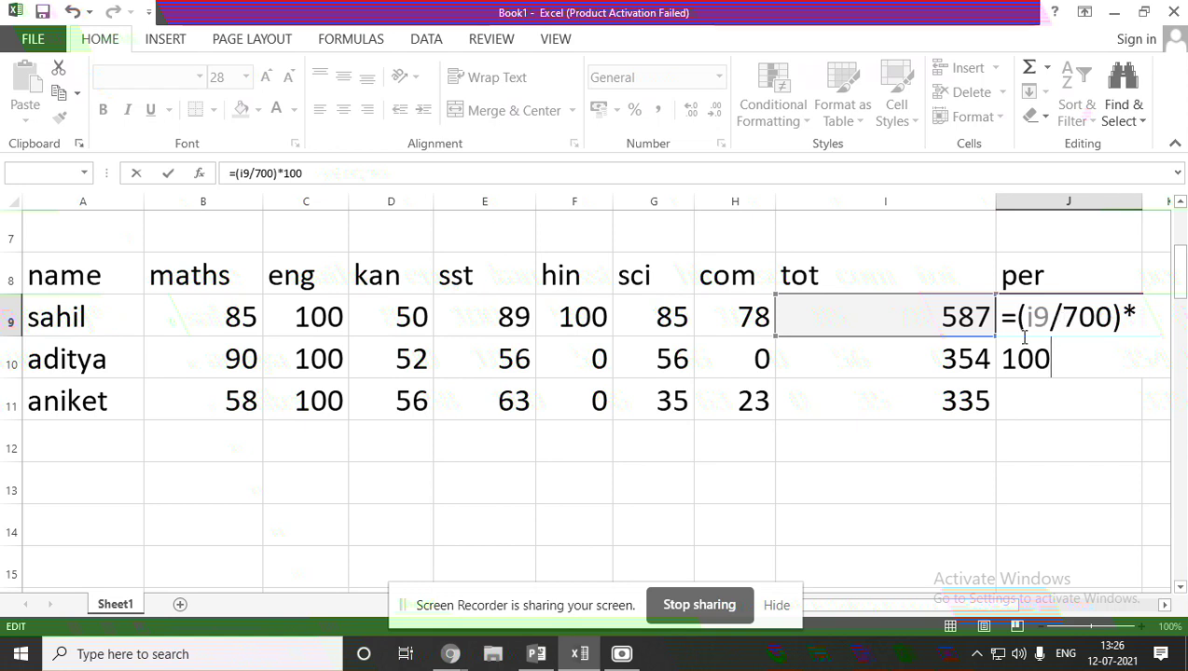
{"action": "key", "text": "Return"}
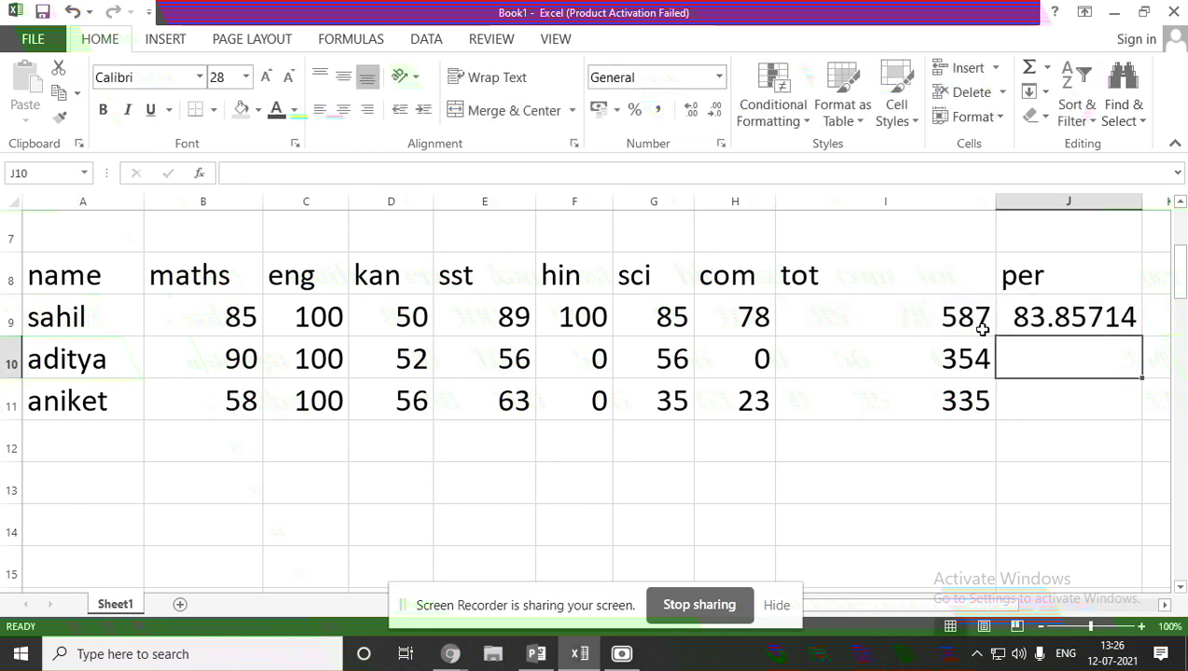
Fill the J9 percentage formula down to J11, giving 50.57143 and 47.85714.
{"action": "left_click", "coordinate": [1115, 322]}
{"action": "left_click_drag", "start_coordinate": [1140, 337], "coordinate": [1144, 422]}
{"action": "left_click", "coordinate": [1108, 454]}
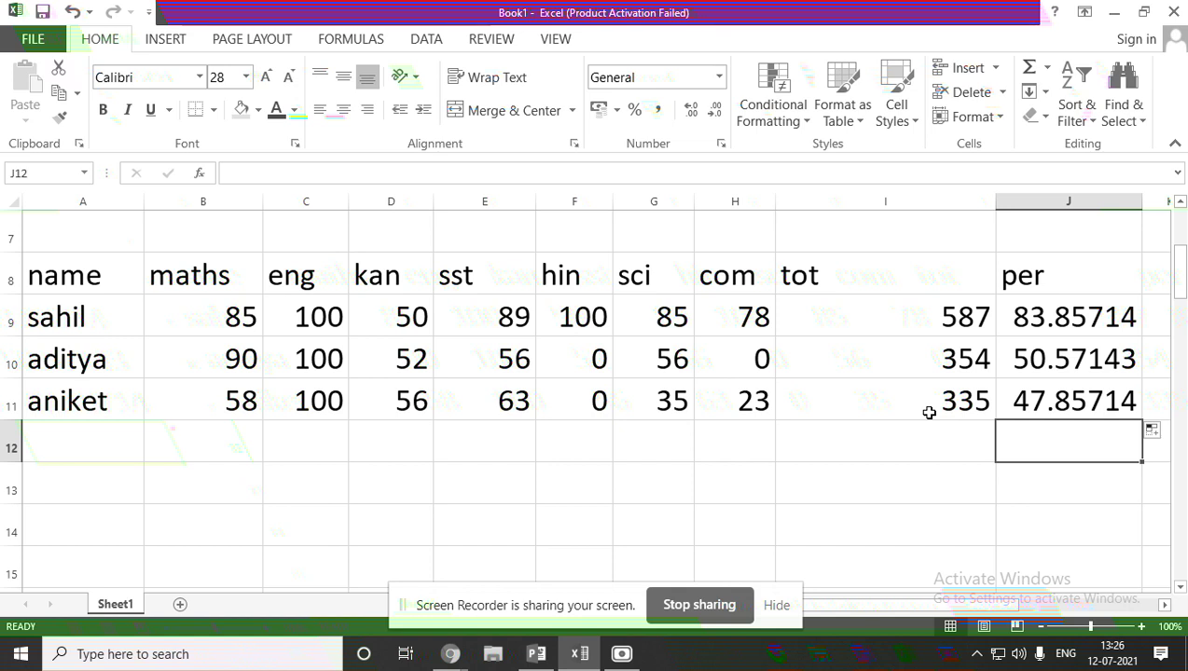
Open and close the File backstage, then select A9 and B9.
{"action": "left_click", "coordinate": [21, 49]}
{"action": "left_click", "coordinate": [34, 37]}
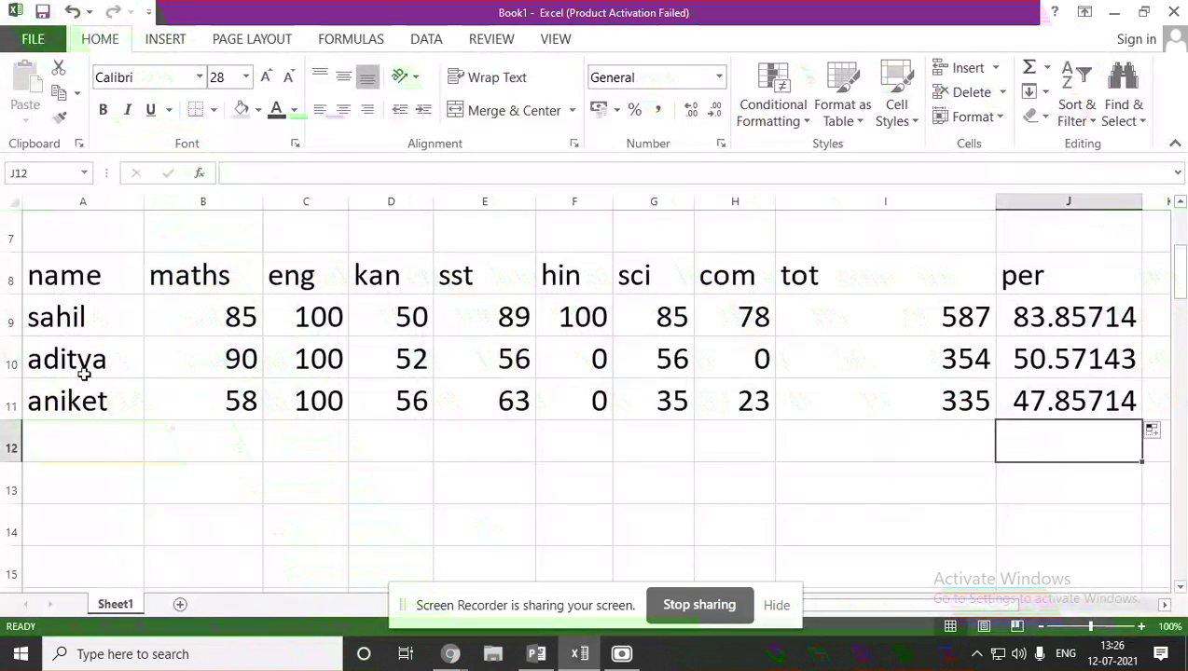
{"action": "left_click", "coordinate": [93, 318]}
{"action": "left_click", "coordinate": [177, 319]}
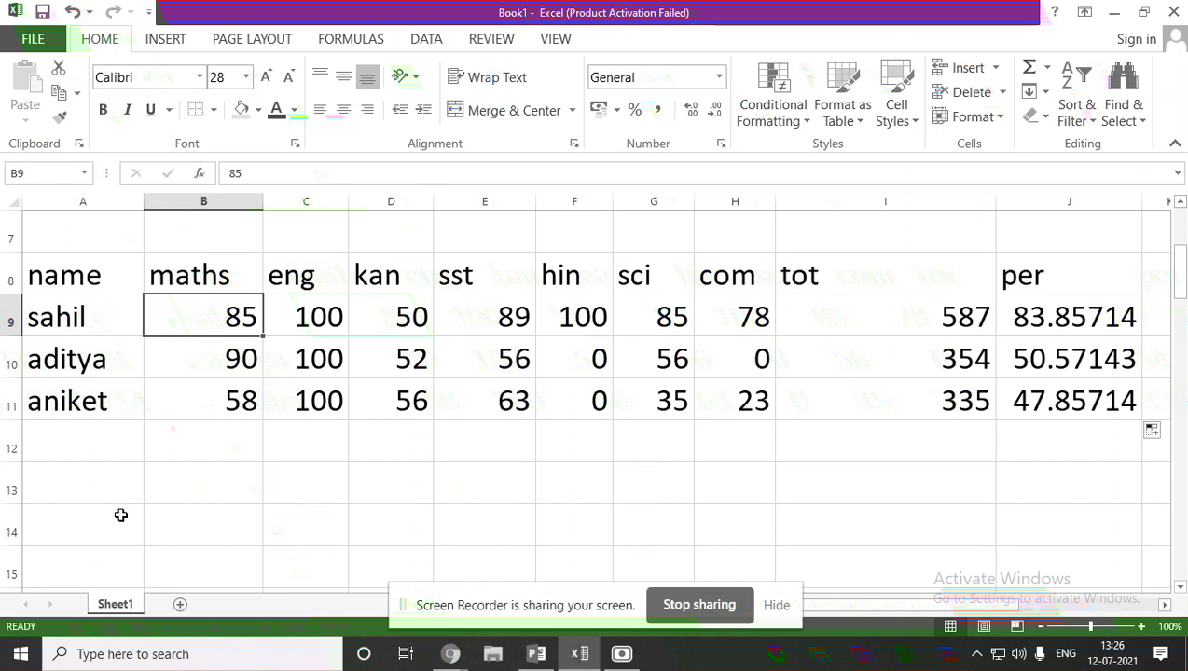
Enter the student's first name in A13 and surname in B13, deleting the duplicated surname.
{"action": "left_click", "coordinate": [107, 489]}
{"action": "double_click", "coordinate": [108, 489]}
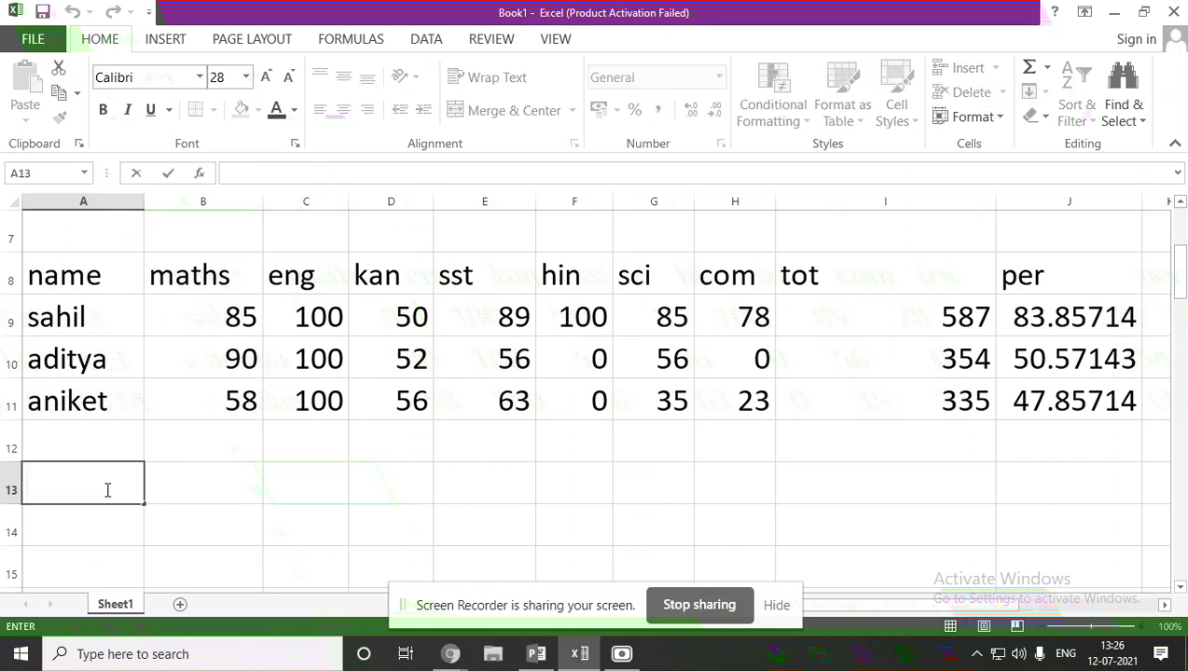
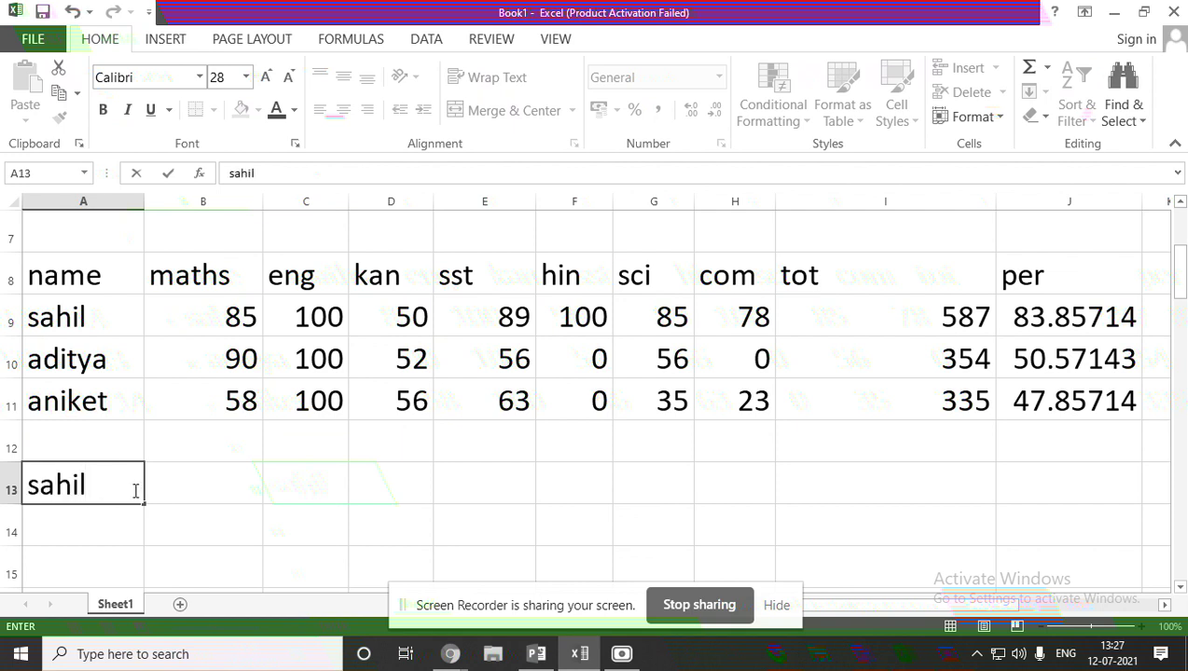
{"action": "left_click", "coordinate": [160, 488]}
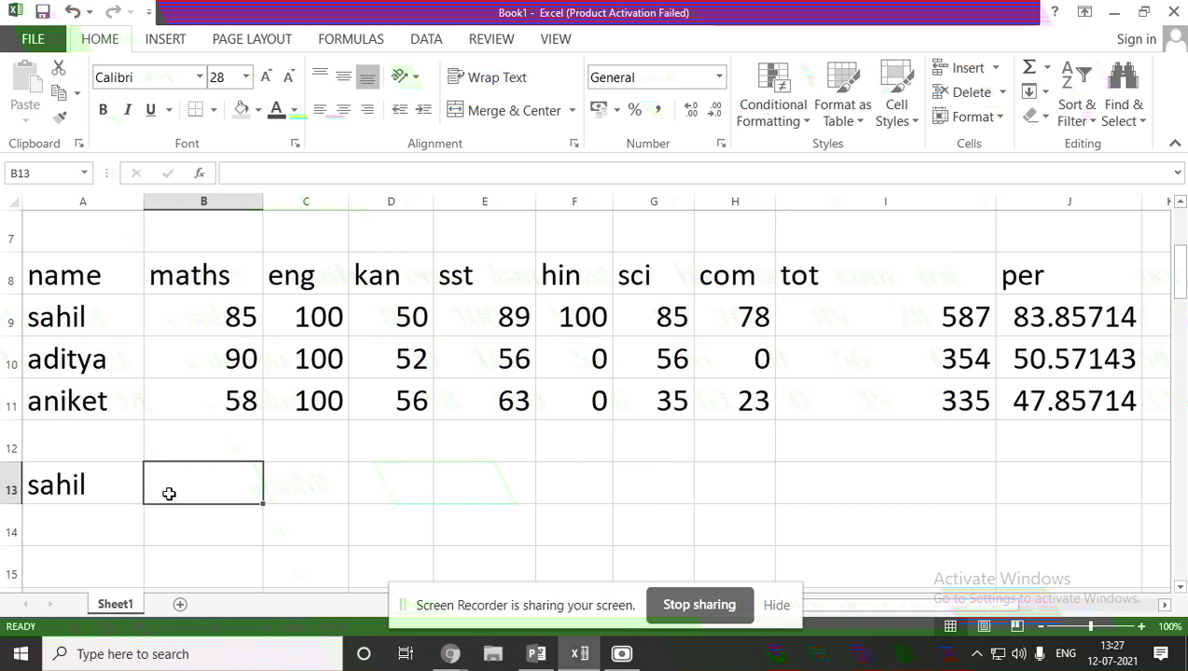
{"action": "double_click", "coordinate": [168, 494]}
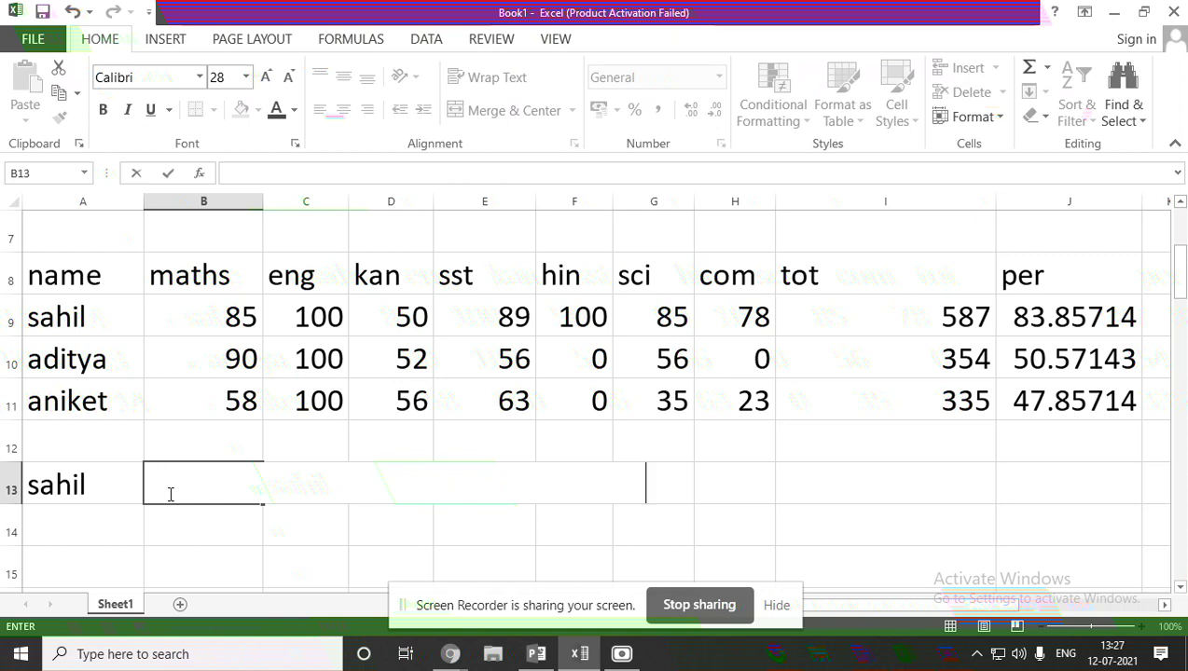
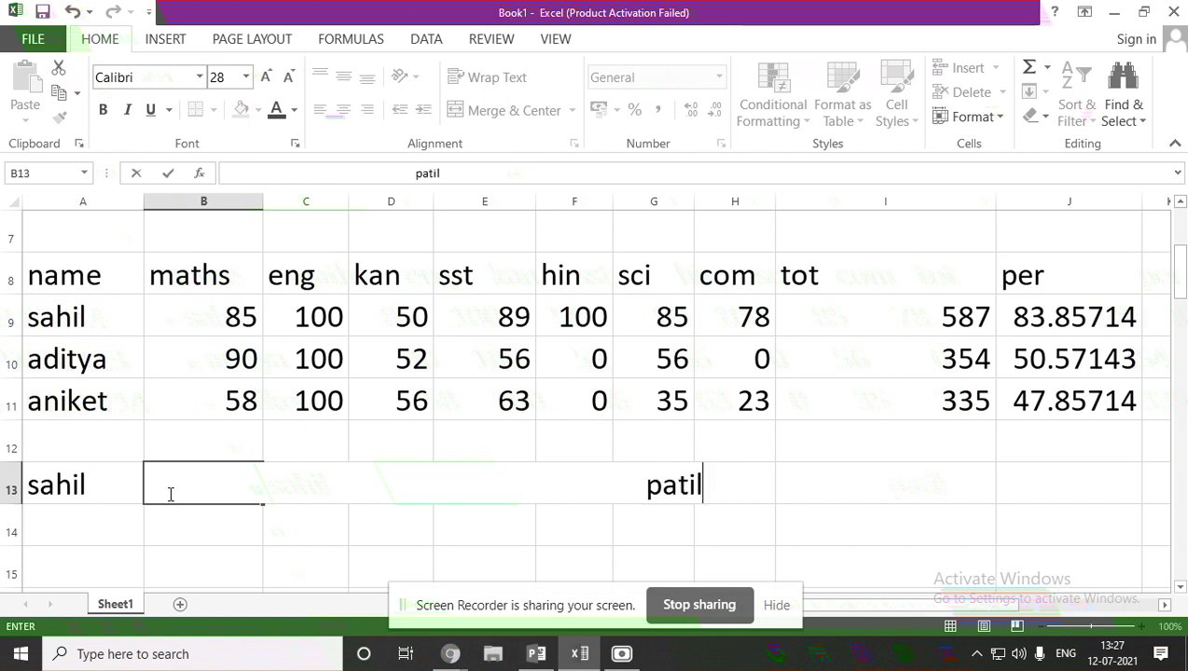
{"action": "left_click", "coordinate": [179, 485]}
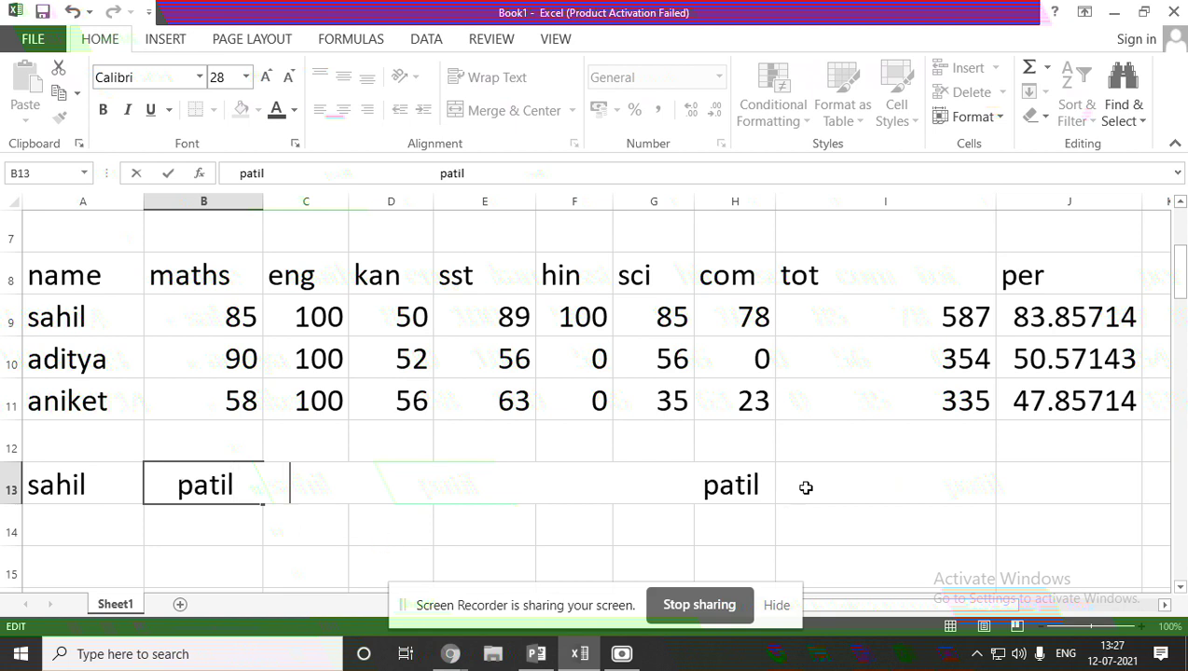
{"action": "double_click", "coordinate": [764, 483]}
{"action": "key", "text": "BackSpace"}
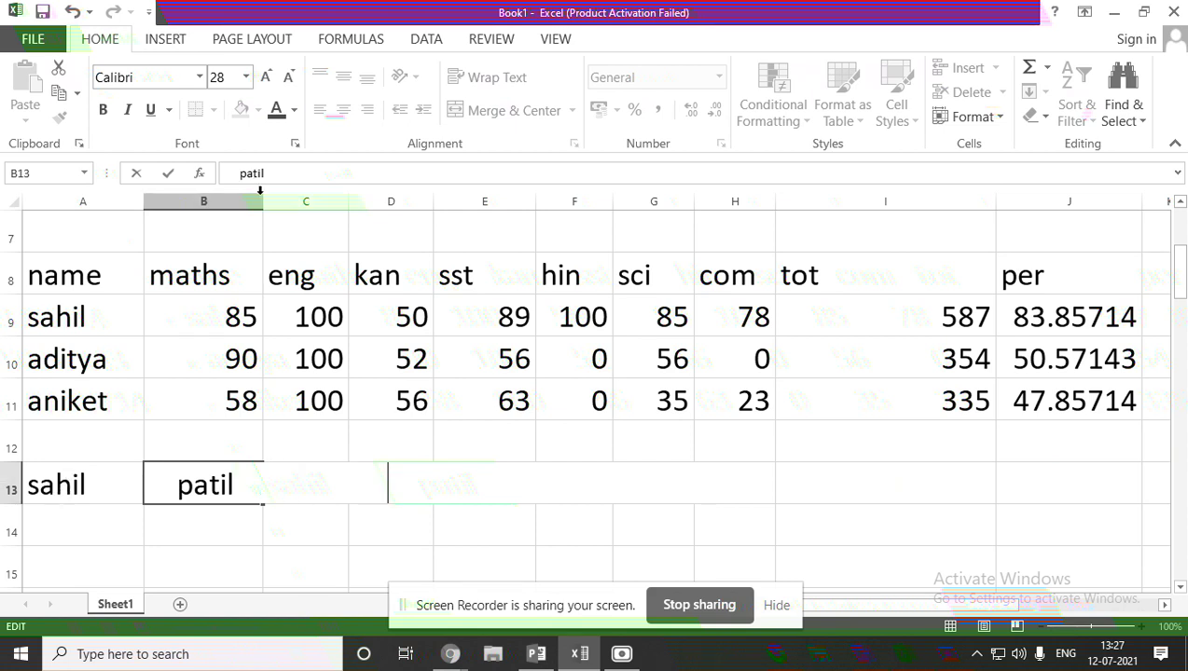
Enter an & symbol in cell A14.
{"action": "double_click", "coordinate": [63, 540]}
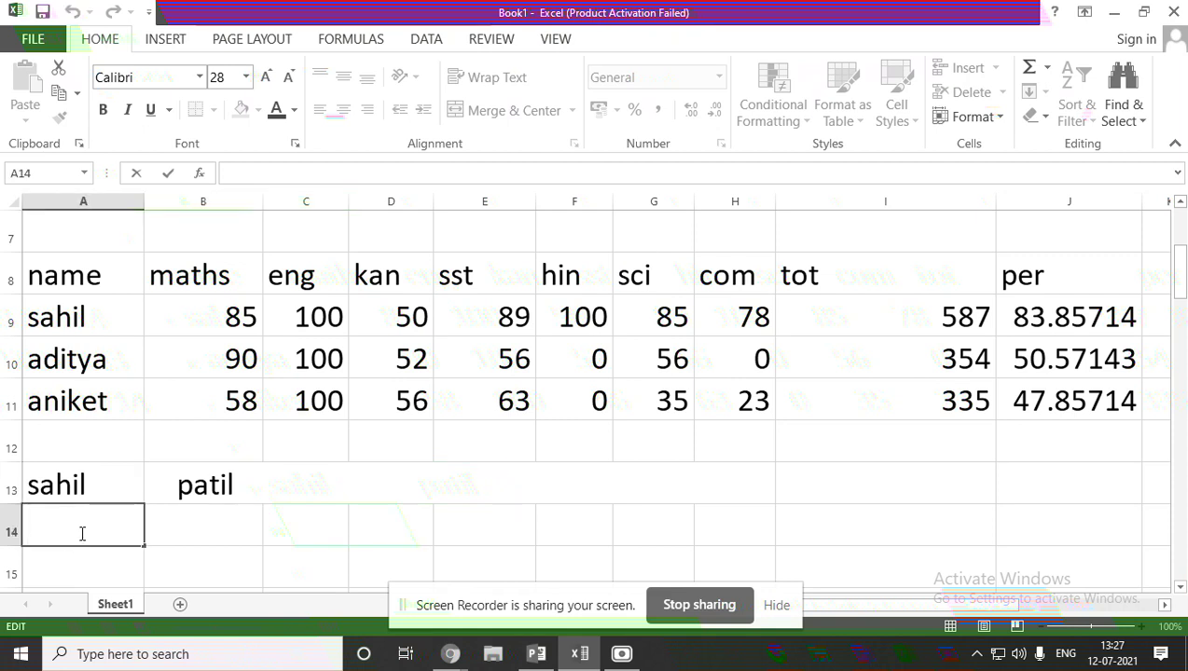
{"action": "type", "text": "&"}
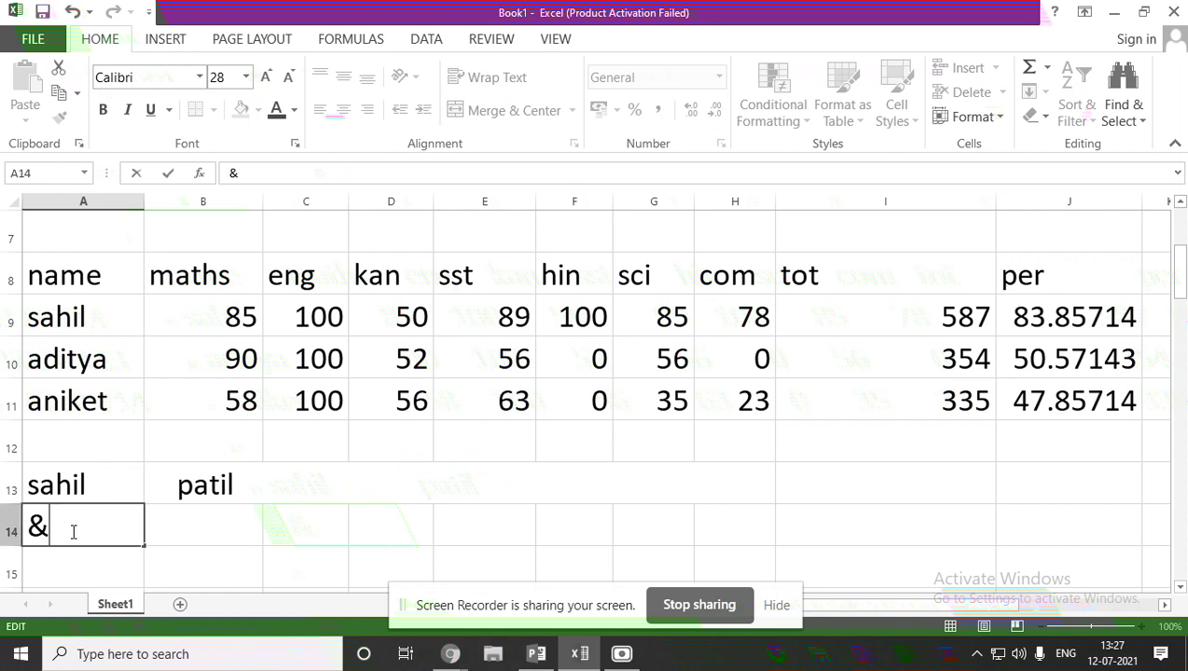
{"action": "left_click_drag", "start_coordinate": [48, 526], "coordinate": [18, 527]}
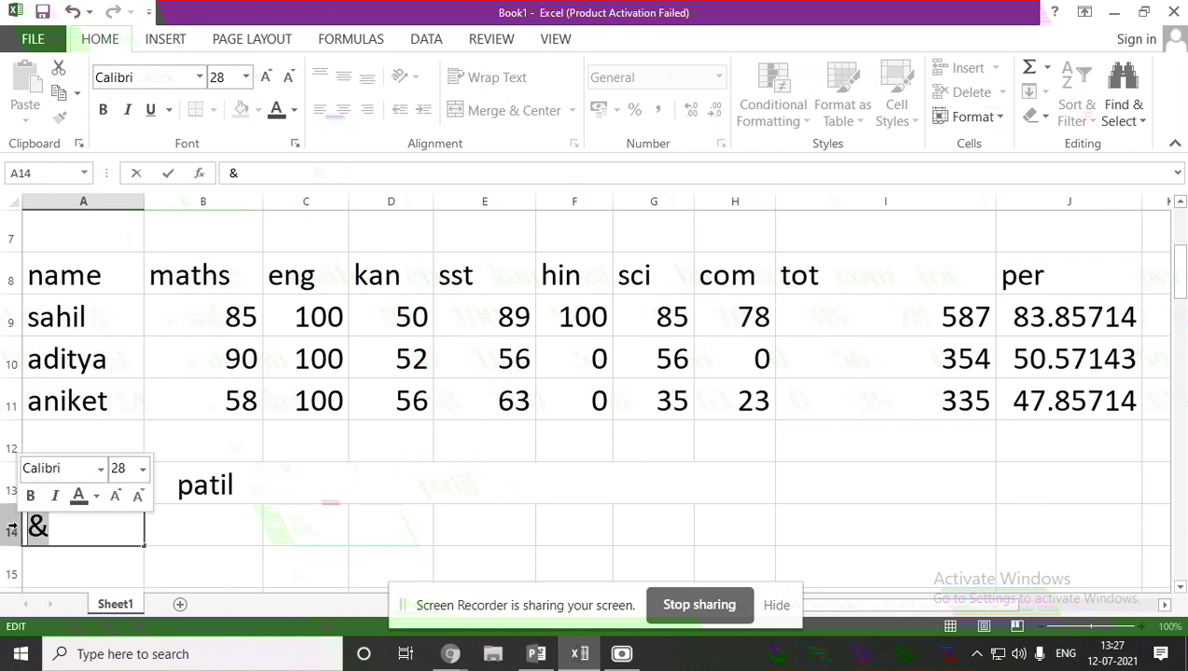
{"action": "left_click", "coordinate": [183, 518]}
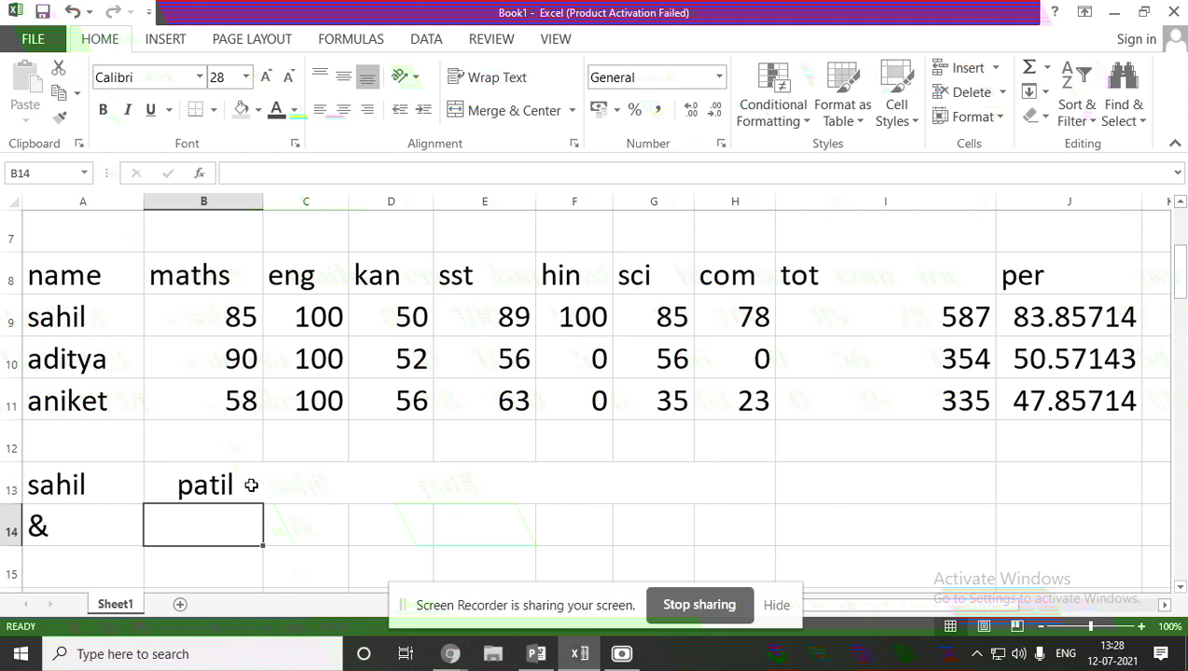
{"action": "scroll", "coordinate": [186, 491], "scroll_direction": "down", "scroll_amount": 4}
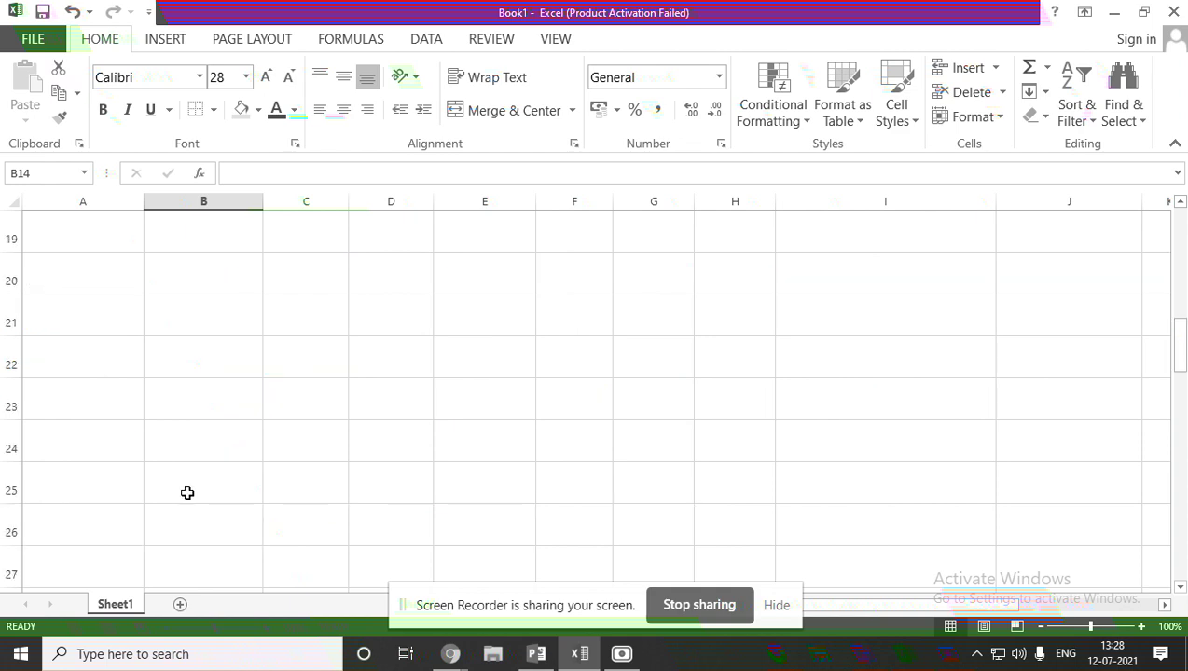
{"action": "scroll", "coordinate": [121, 494], "scroll_direction": "up", "scroll_amount": 3}
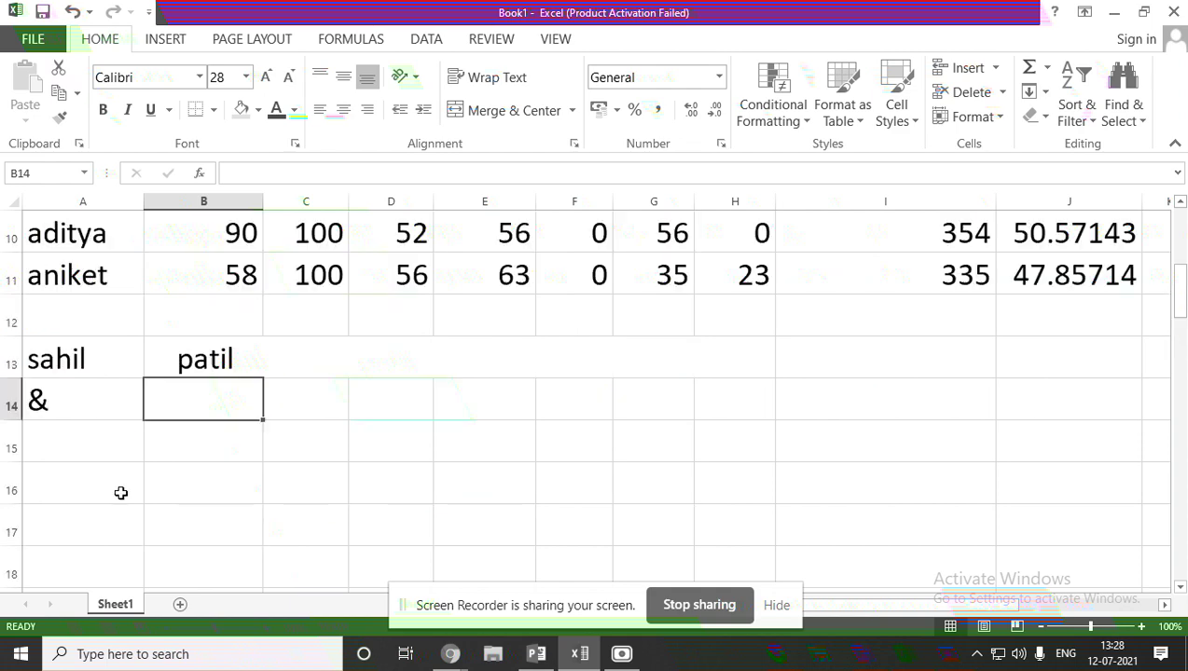
Create a blank workbook and set cells A1:AE35 to font size 48.
{"action": "left_click", "coordinate": [33, 39]}
{"action": "left_click", "coordinate": [64, 122]}
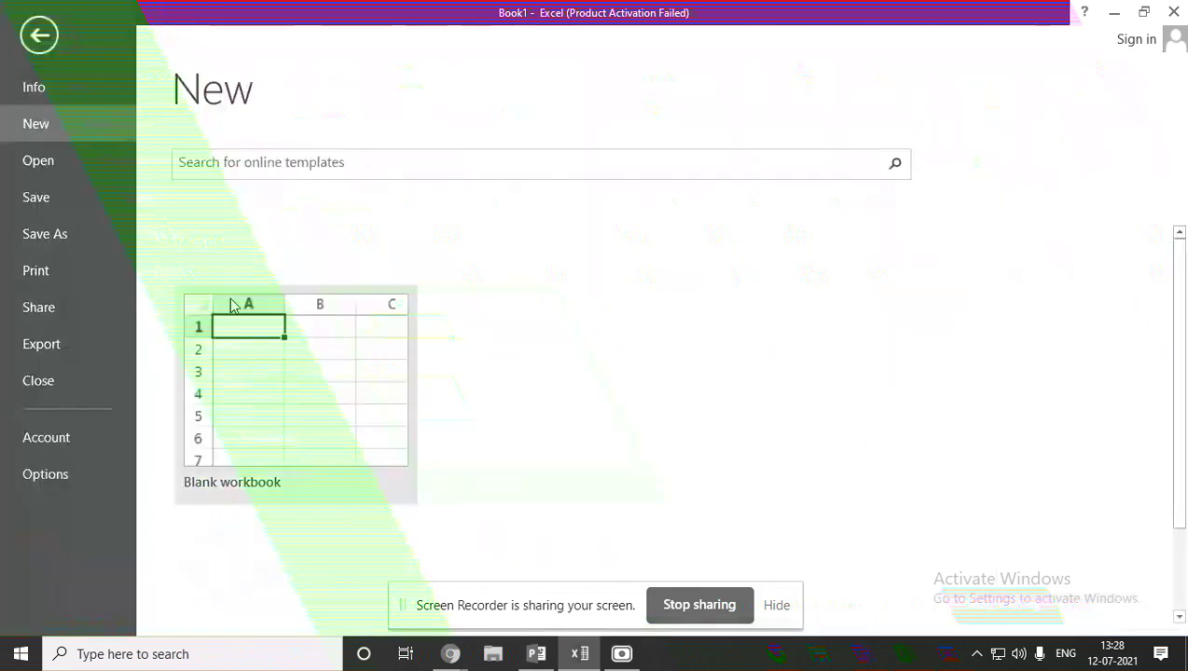
{"action": "left_click", "coordinate": [252, 392]}
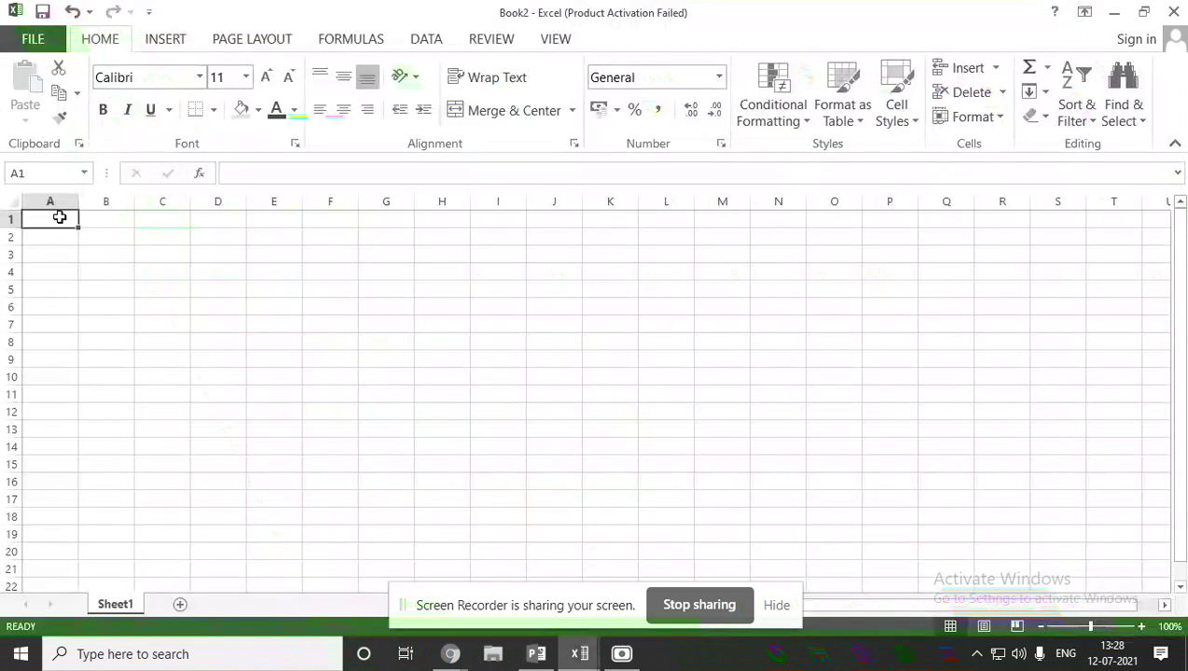
{"action": "left_click_drag", "start_coordinate": [59, 218], "coordinate": [1086, 557]}
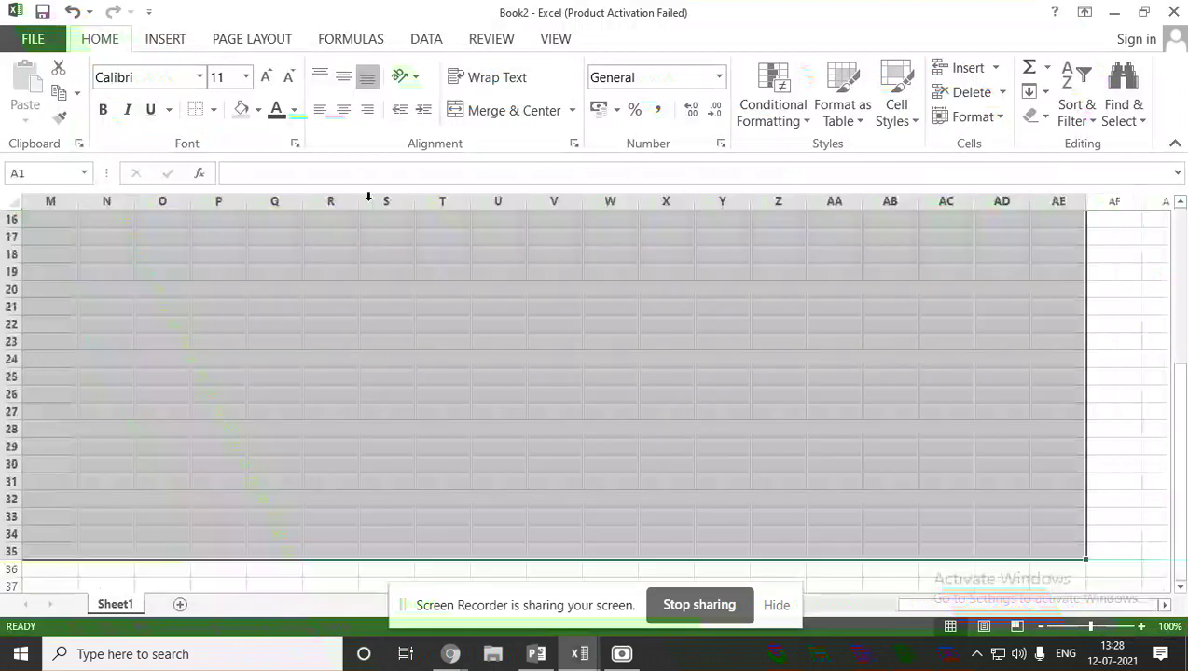
{"action": "left_click", "coordinate": [245, 77]}
{"action": "left_click", "coordinate": [217, 331]}
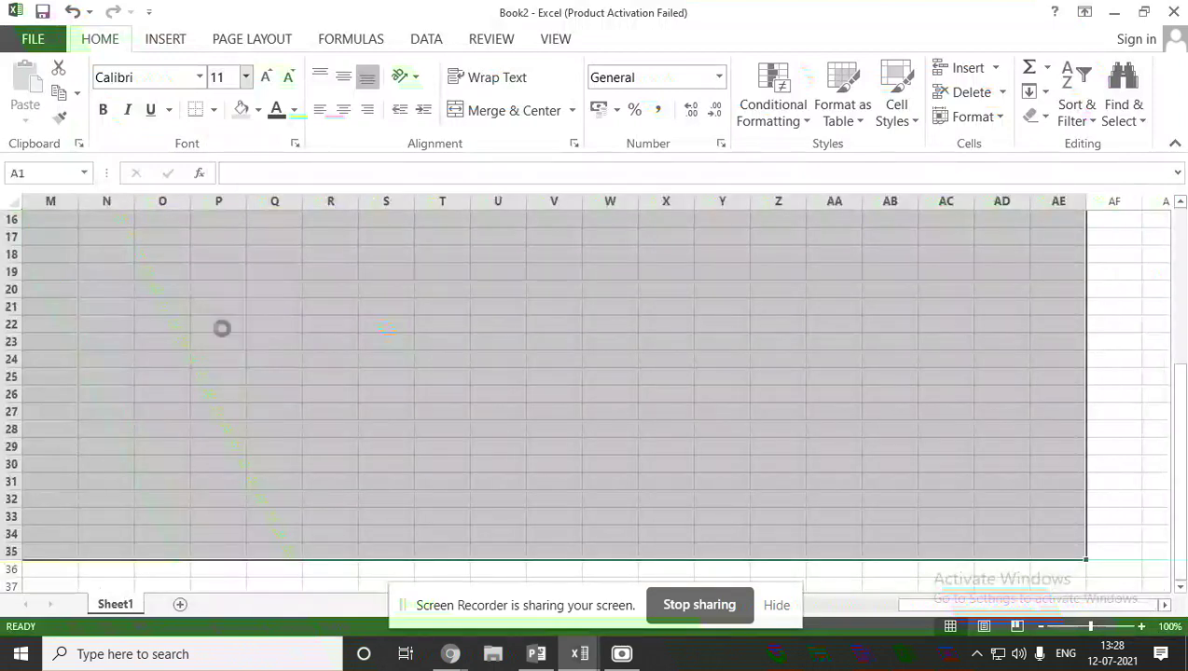
Widen column A and begin an entry in cell A1.
{"action": "left_click", "coordinate": [47, 252]}
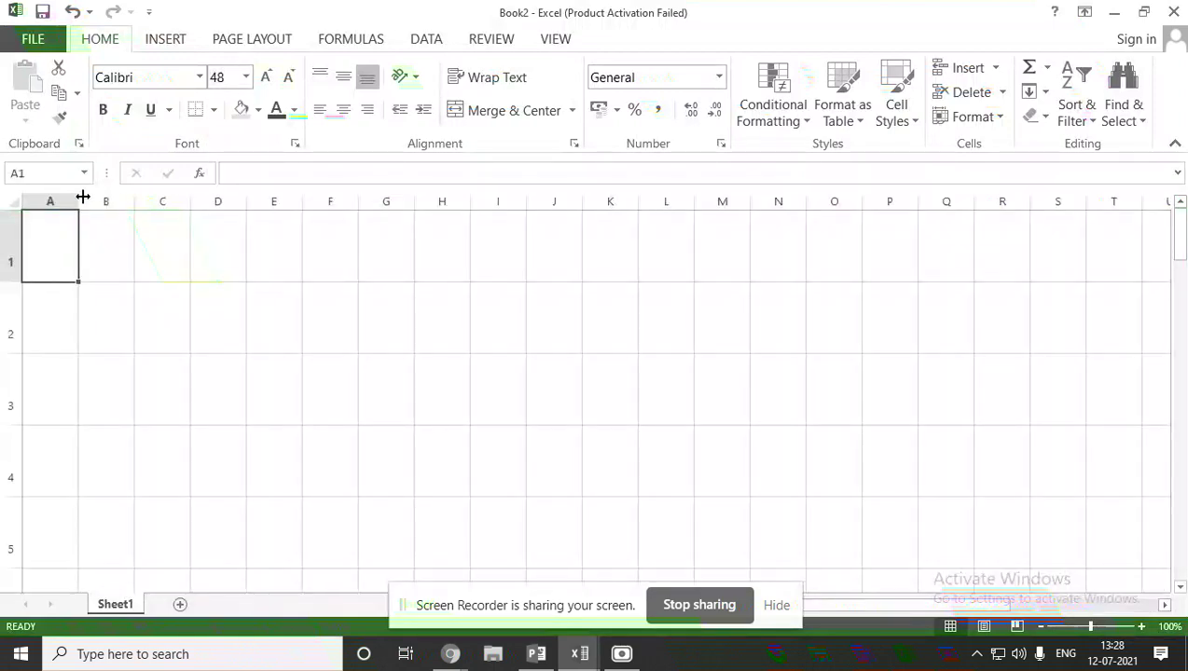
{"action": "left_click_drag", "start_coordinate": [77, 201], "coordinate": [288, 202]}
{"action": "double_click", "coordinate": [98, 251]}
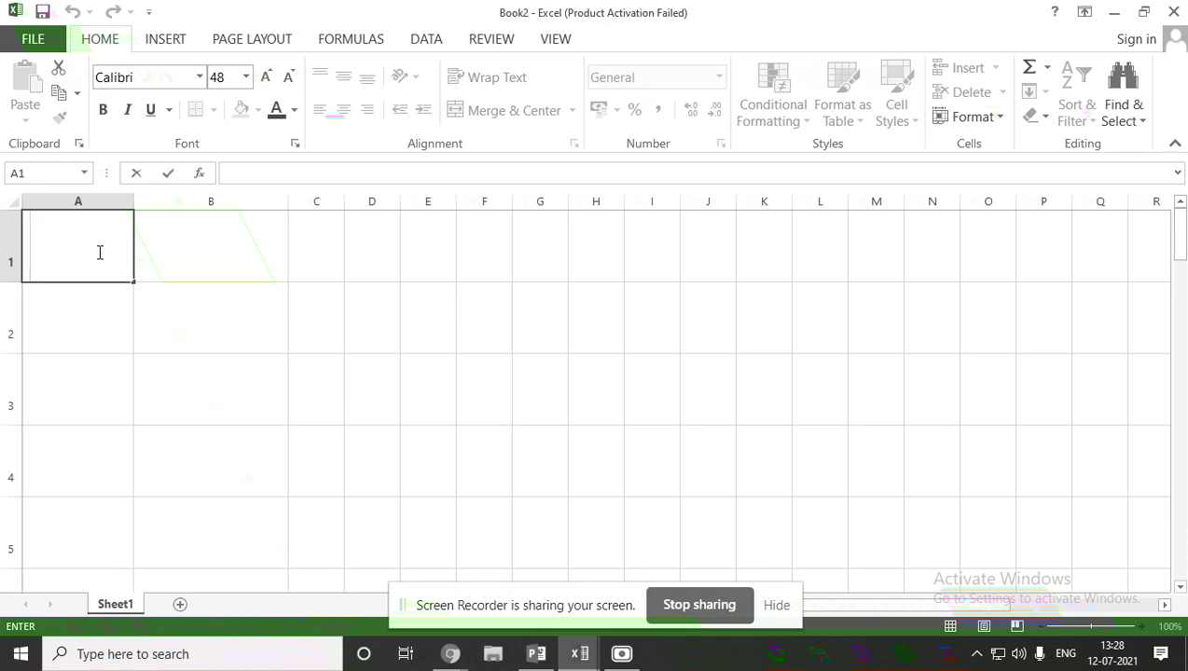
Enter the heading 'first name' in A1 and widen column A to fit.
{"action": "type", "text": "fird"}
{"action": "key", "text": "BackSpace"}
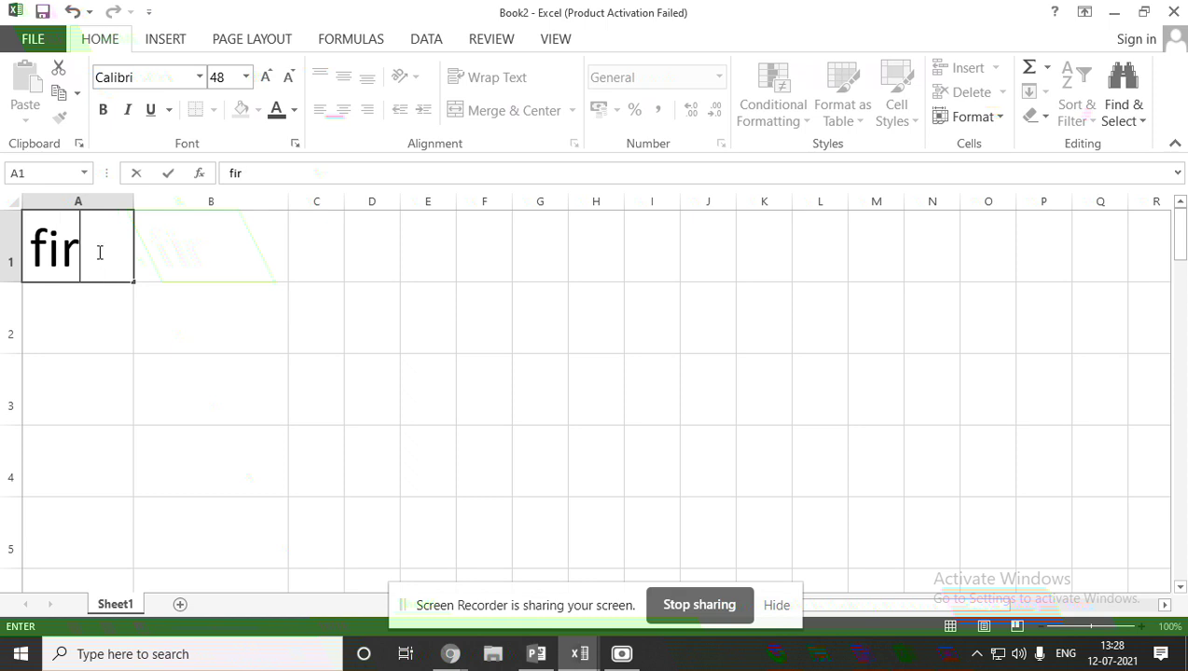
{"action": "type", "text": "st nam"}
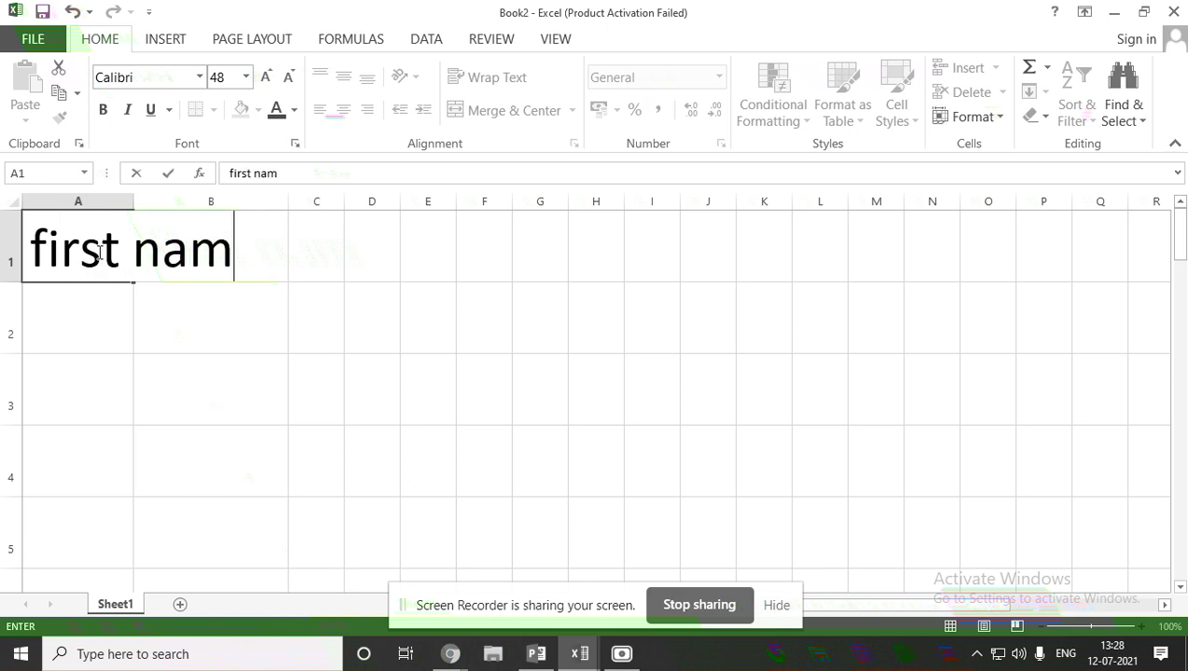
{"action": "type", "text": "e"}
{"action": "left_click", "coordinate": [373, 259]}
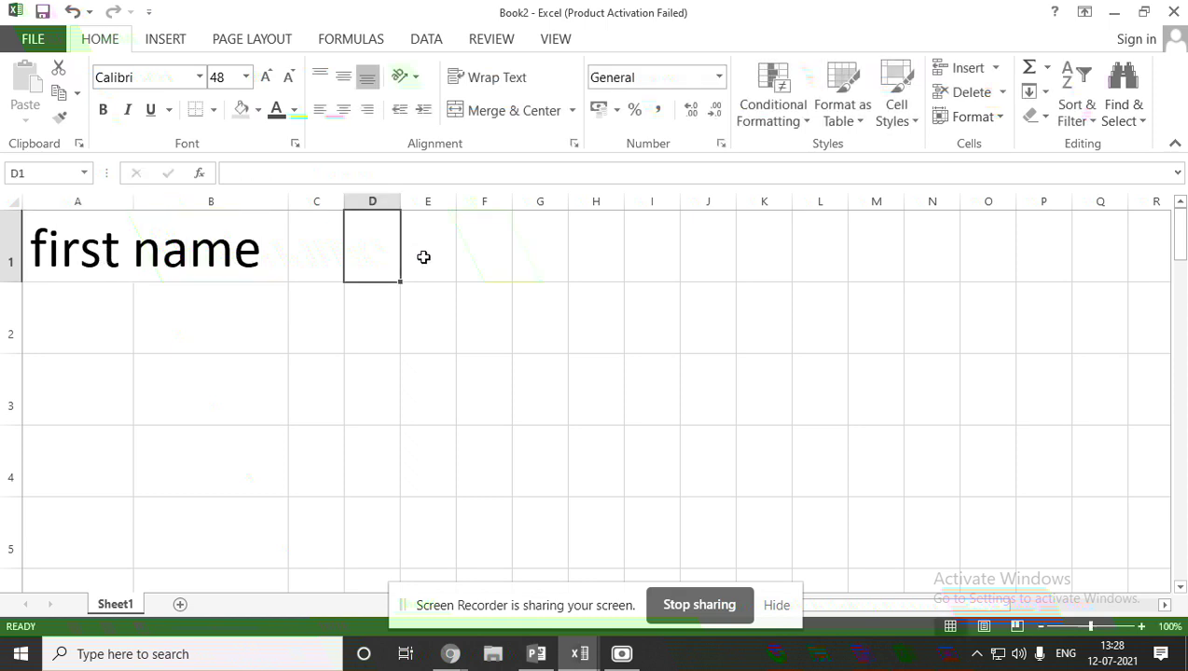
{"action": "left_click_drag", "start_coordinate": [133, 201], "coordinate": [330, 200]}
Enter 'last name' in B1 and widen columns B and C.
{"action": "left_click", "coordinate": [384, 245]}
{"action": "left_click_drag", "start_coordinate": [483, 200], "coordinate": [674, 201]}
{"action": "type", "text": "last"}
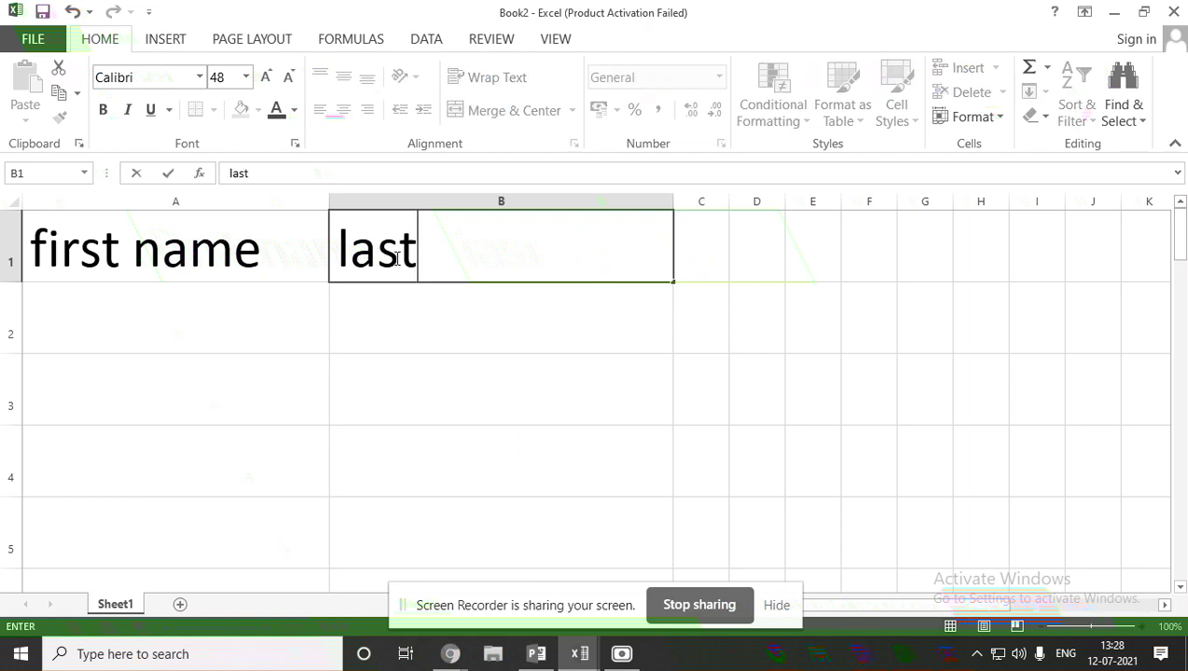
{"action": "type", "text": " name"}
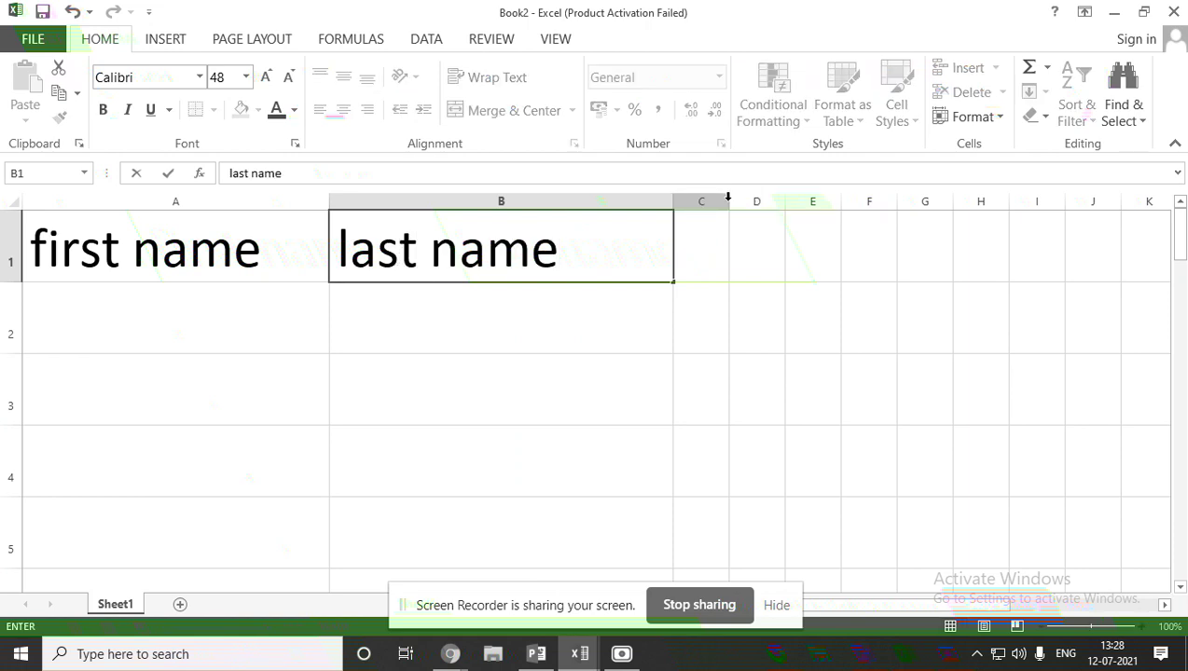
{"action": "left_click", "coordinate": [764, 260]}
{"action": "left_click_drag", "start_coordinate": [728, 202], "coordinate": [1088, 229]}
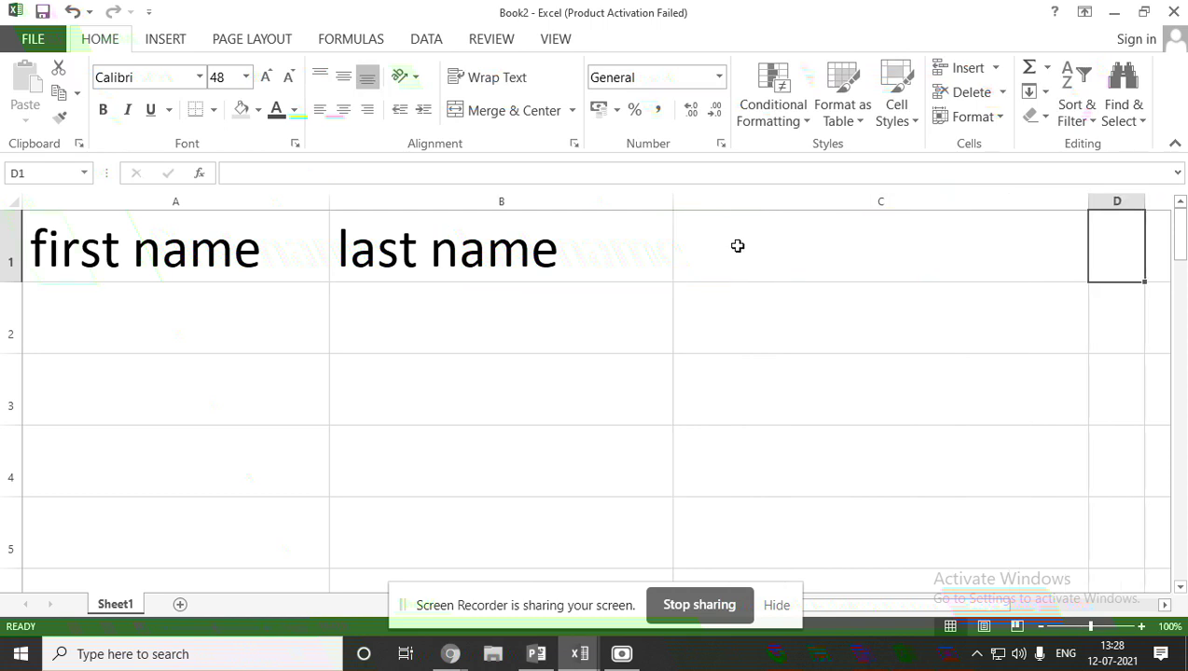
{"action": "double_click", "coordinate": [739, 247]}
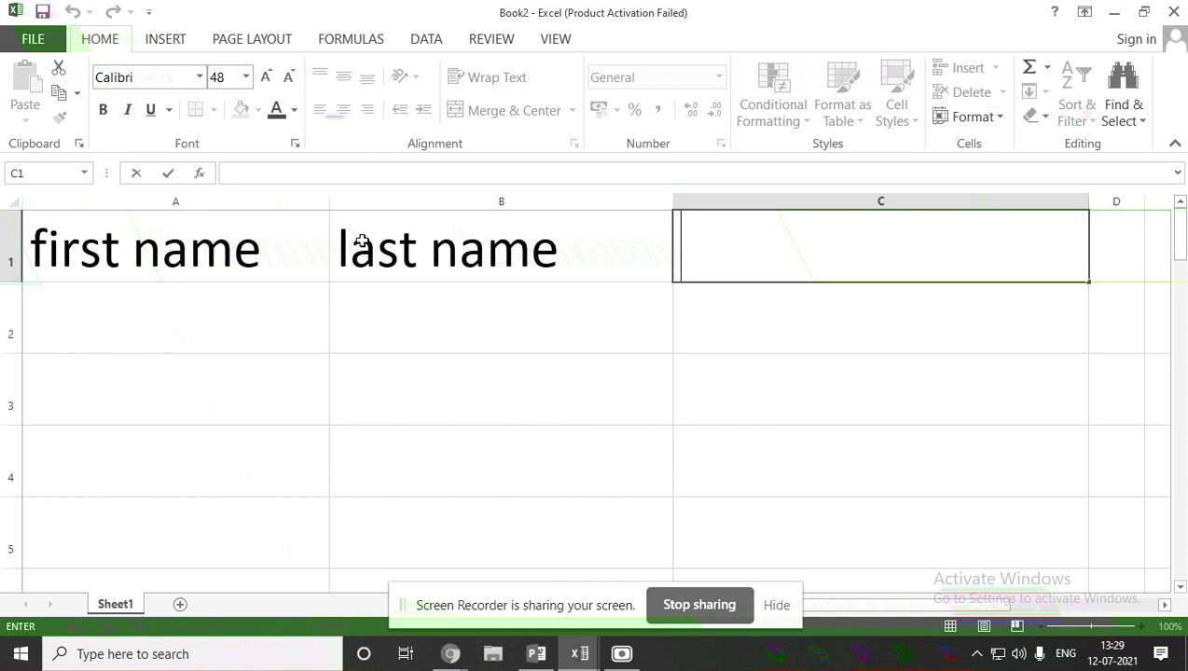
Enter =a1&b1 in C1 so it shows 'first namelast name'.
{"action": "type", "text": "="}
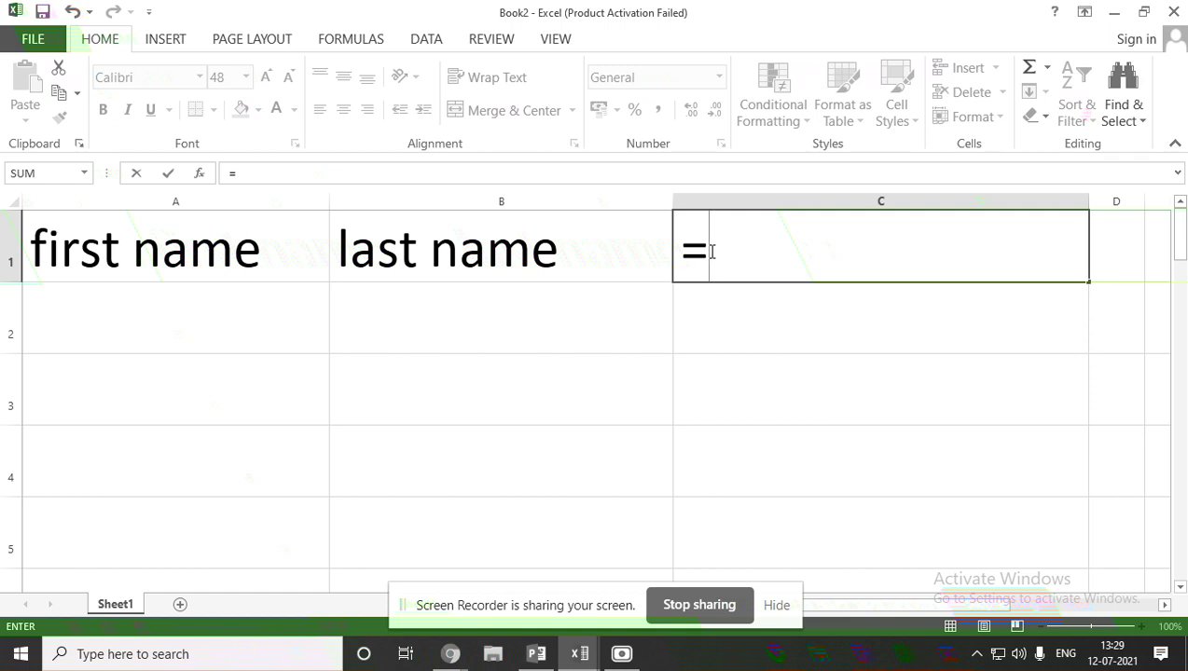
{"action": "type", "text": "a1"}
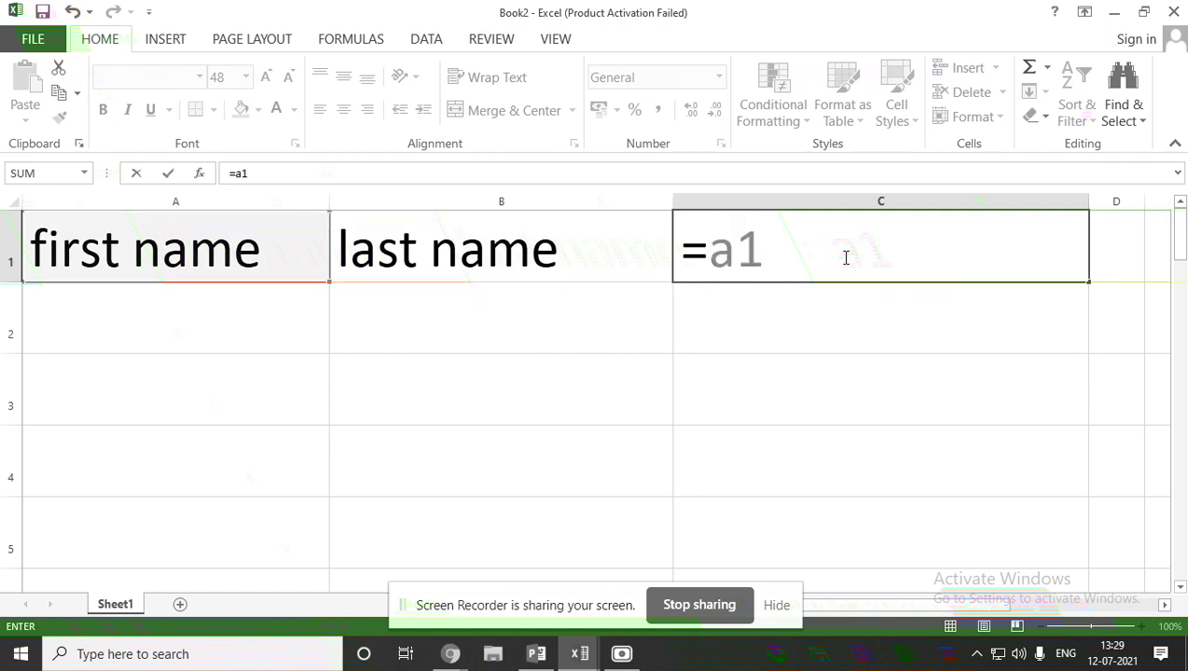
{"action": "type", "text": "&"}
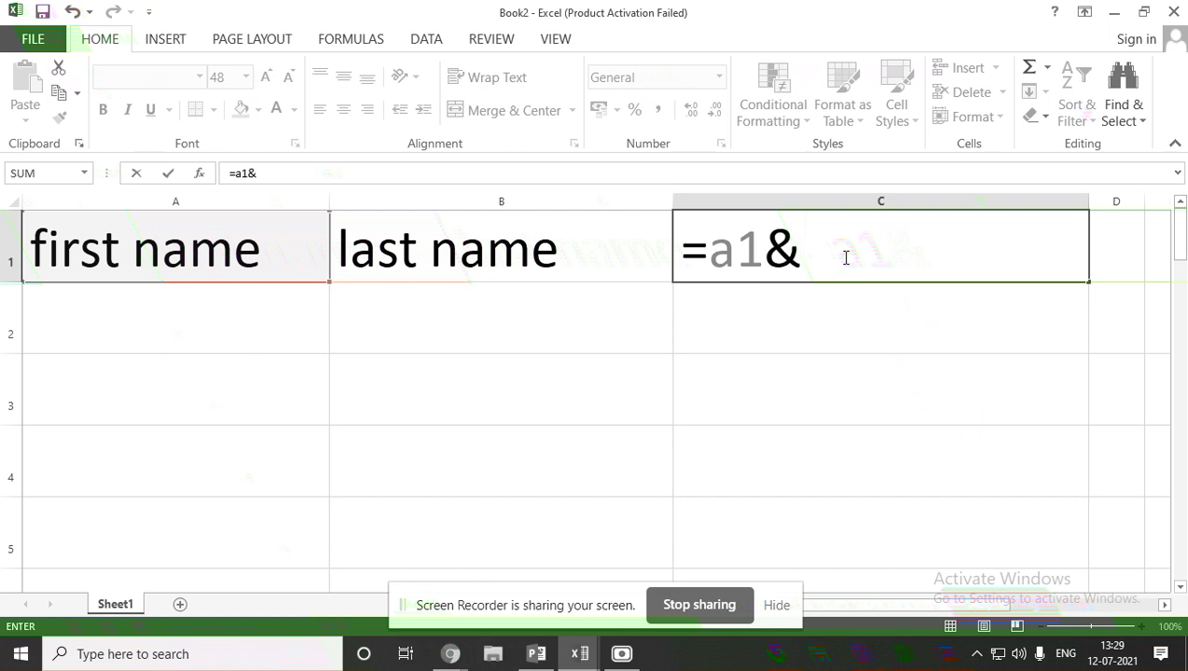
{"action": "type", "text": "b1"}
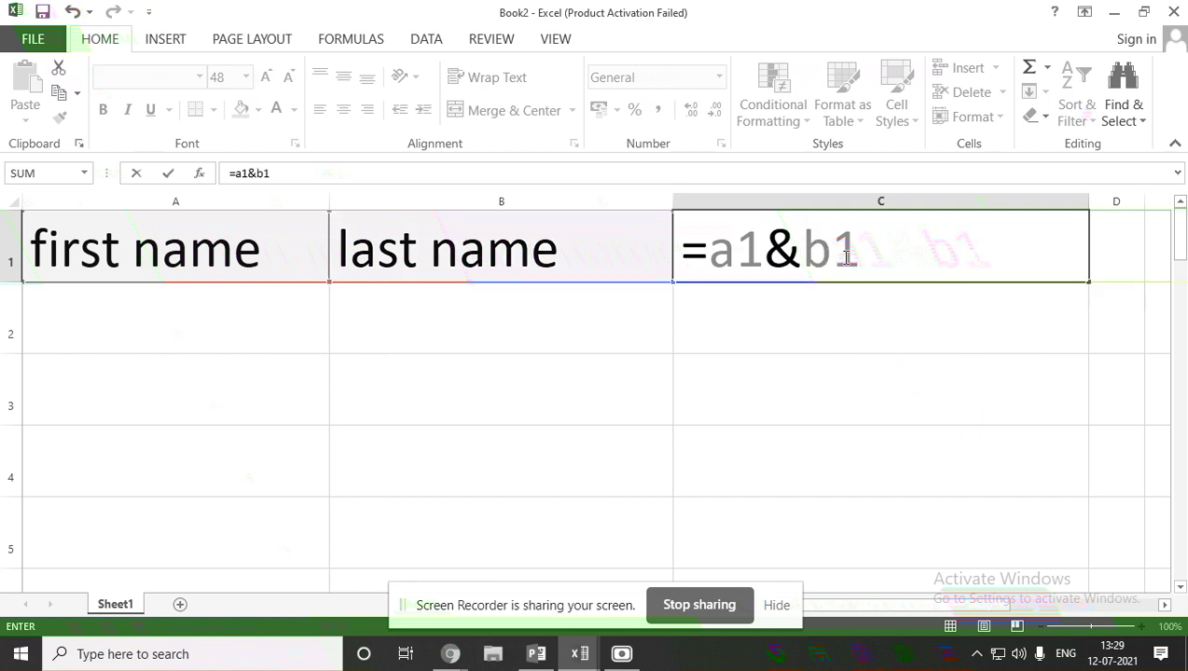
{"action": "key", "text": "Return"}
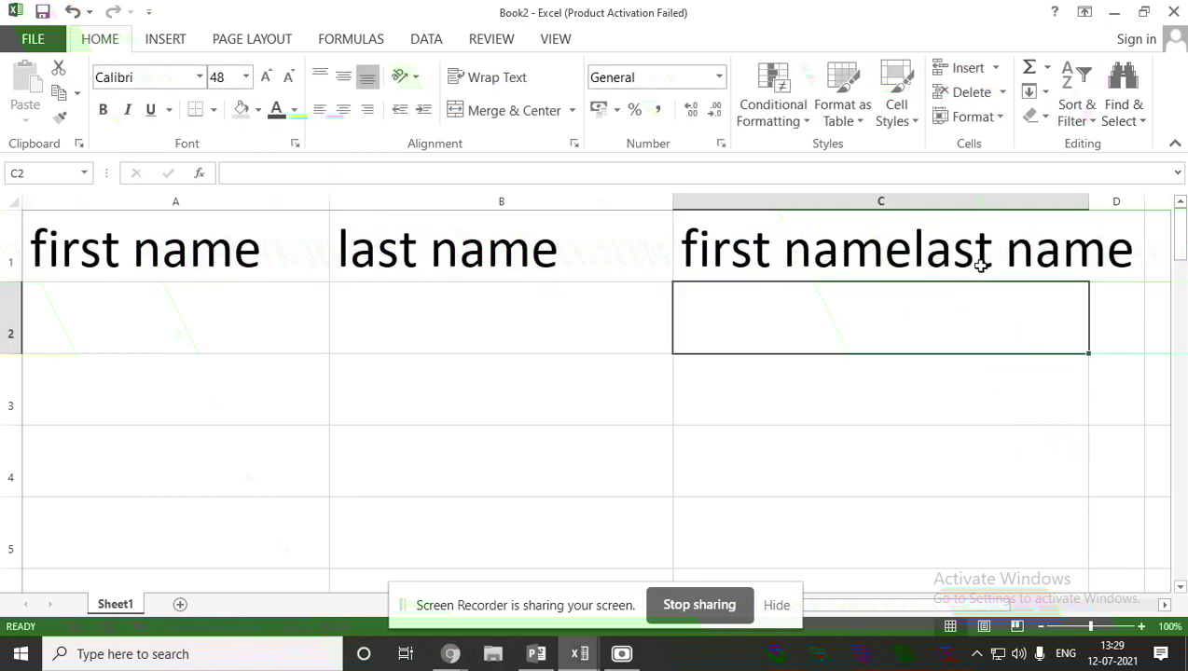
{"action": "double_click", "coordinate": [195, 318]}
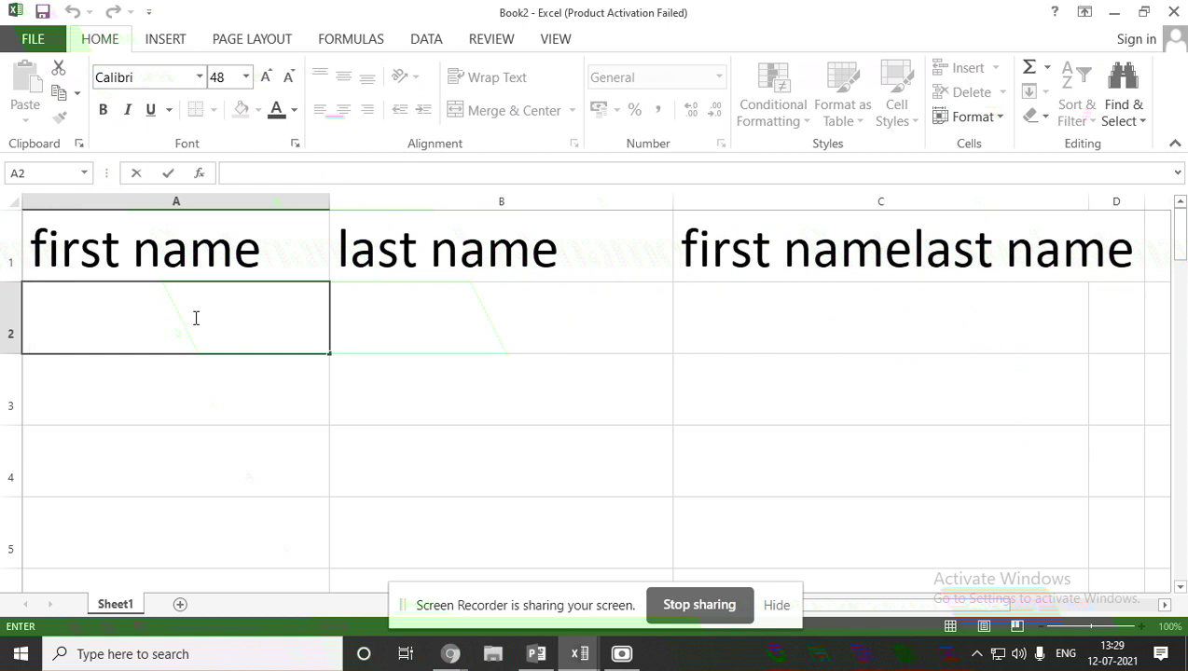
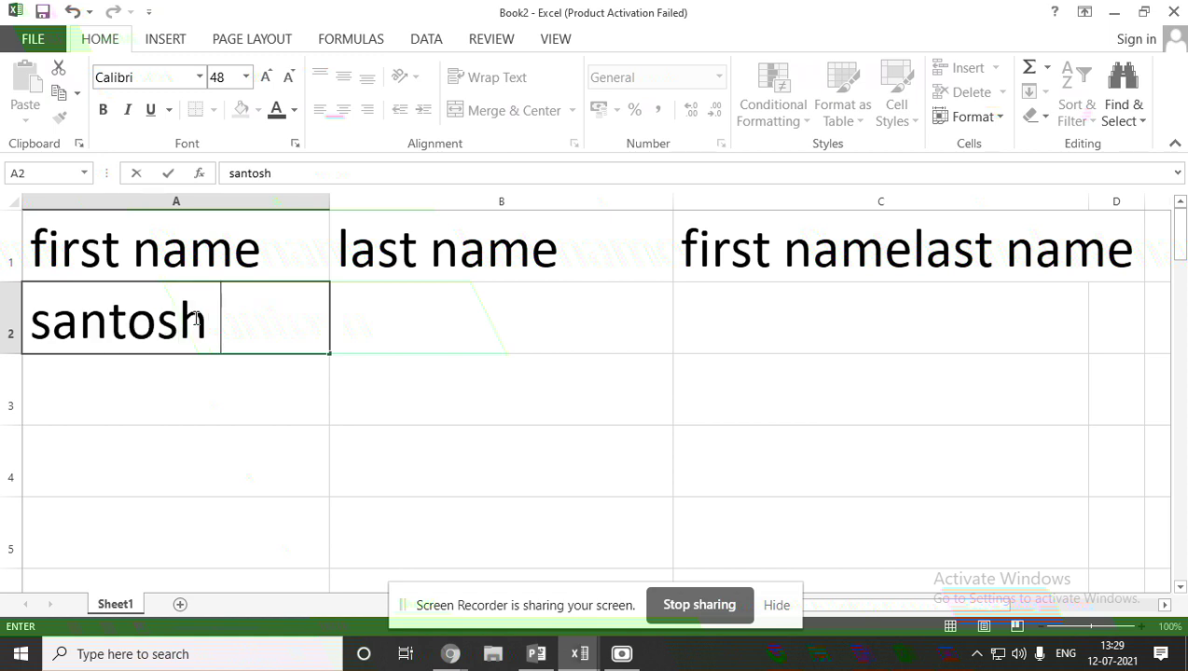
Type the sample first name in A2 and the last name in B2.
{"action": "left_click", "coordinate": [378, 328]}
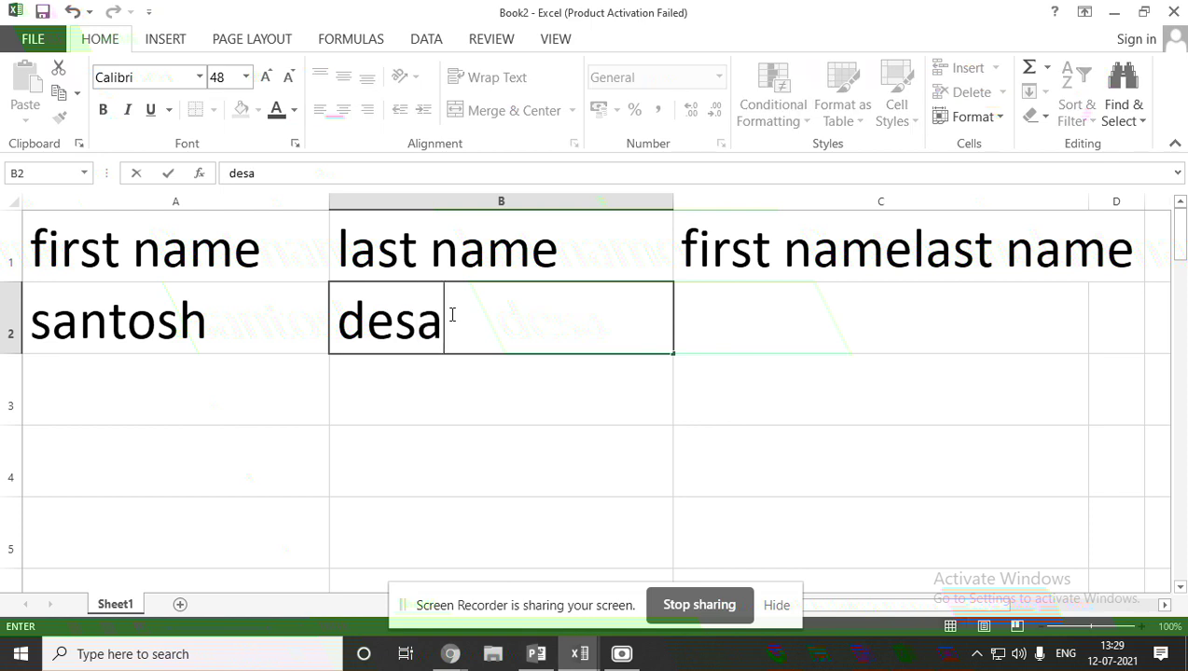
{"action": "left_click", "coordinate": [731, 331]}
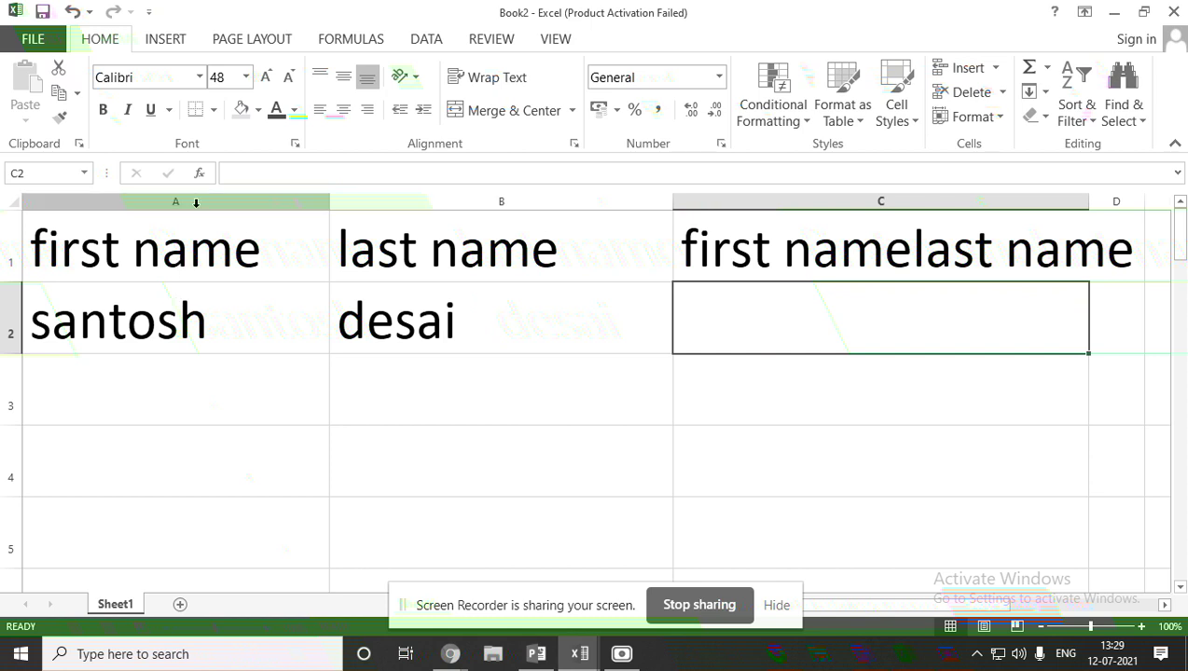
Enter a formula in C2 joining A2 and B2 with &, showing the full name.
{"action": "double_click", "coordinate": [762, 318]}
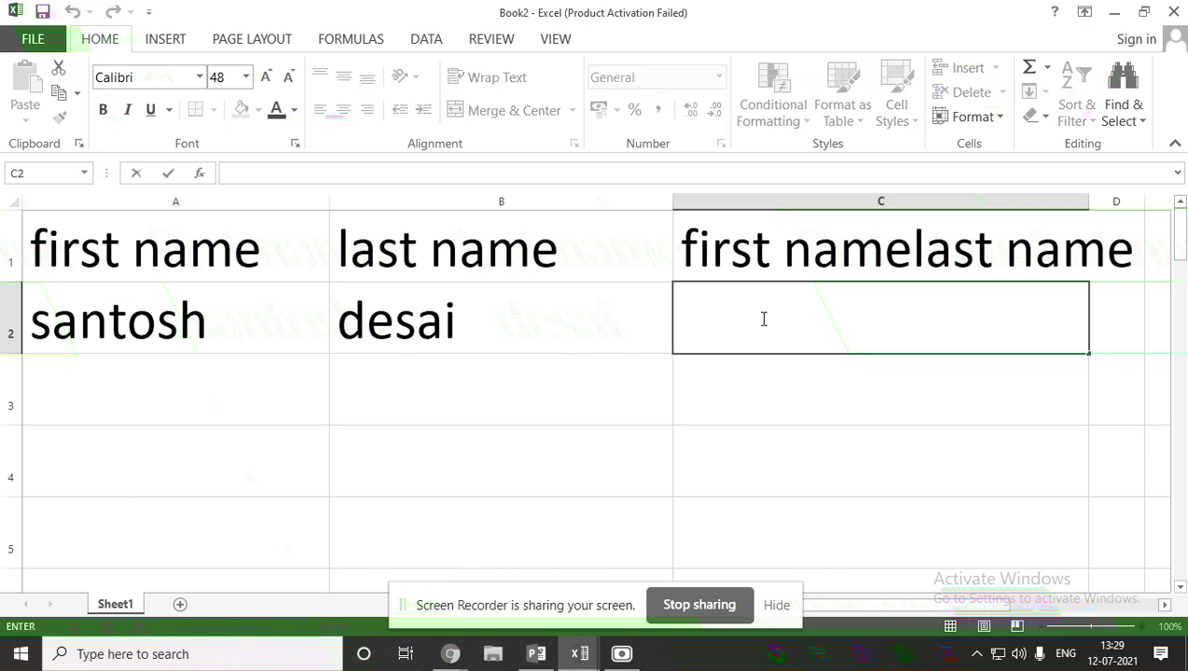
{"action": "type", "text": "=a2"}
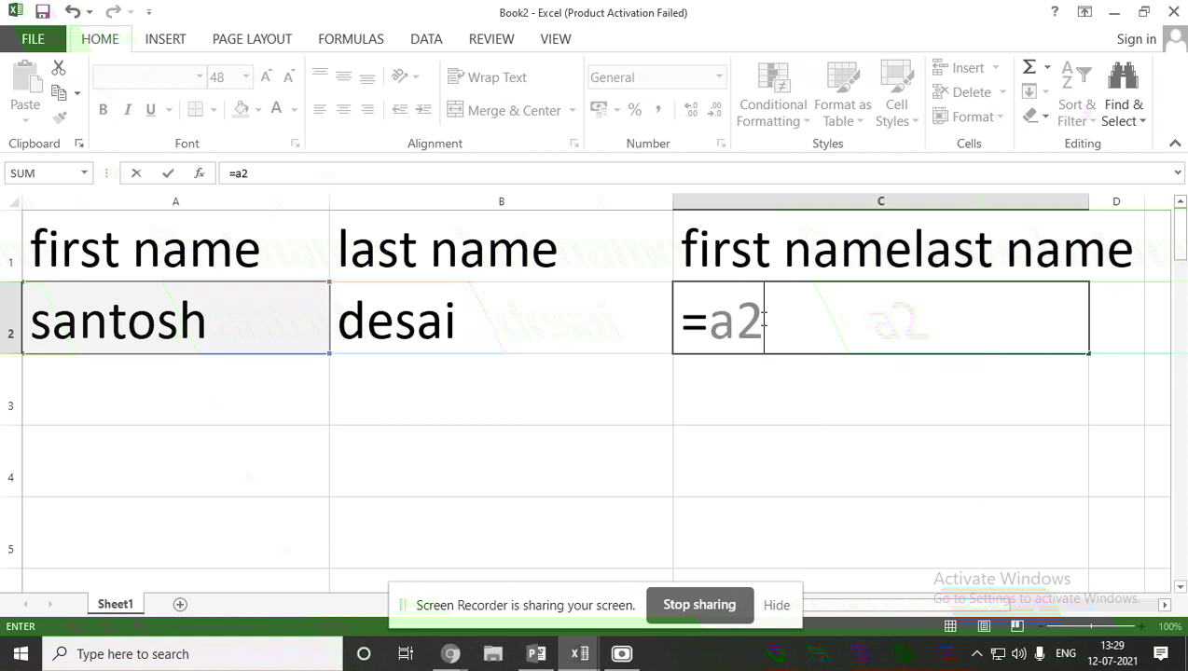
{"action": "type", "text": "&"}
{"action": "left_click", "coordinate": [636, 323]}
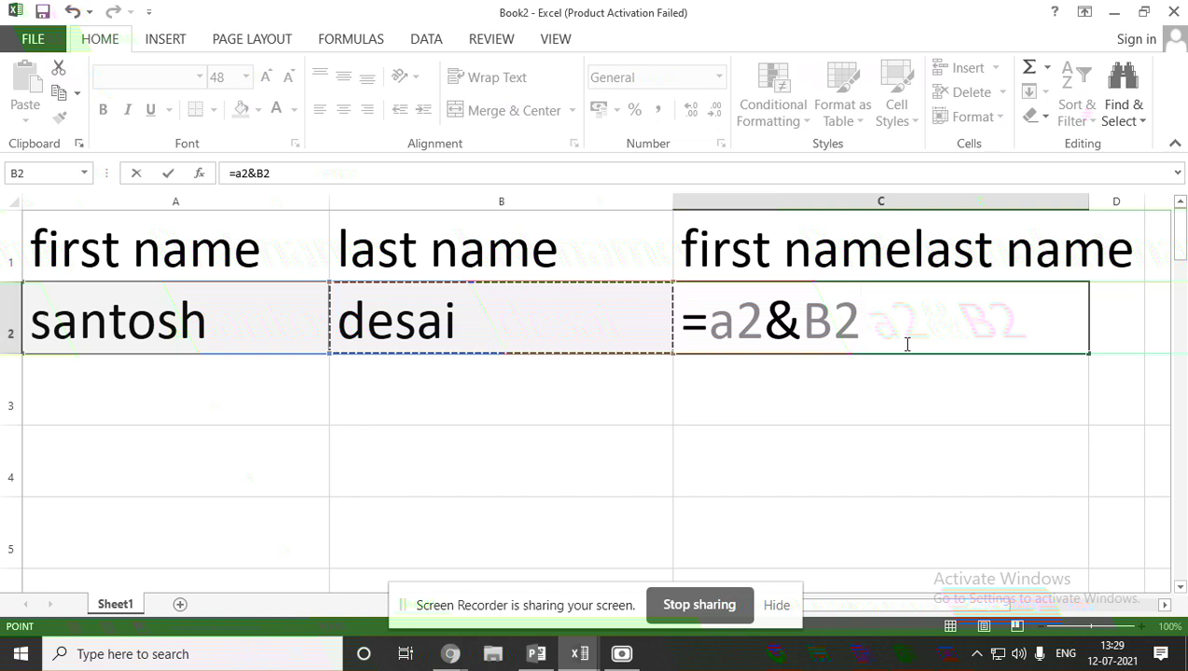
{"action": "key", "text": "Return"}
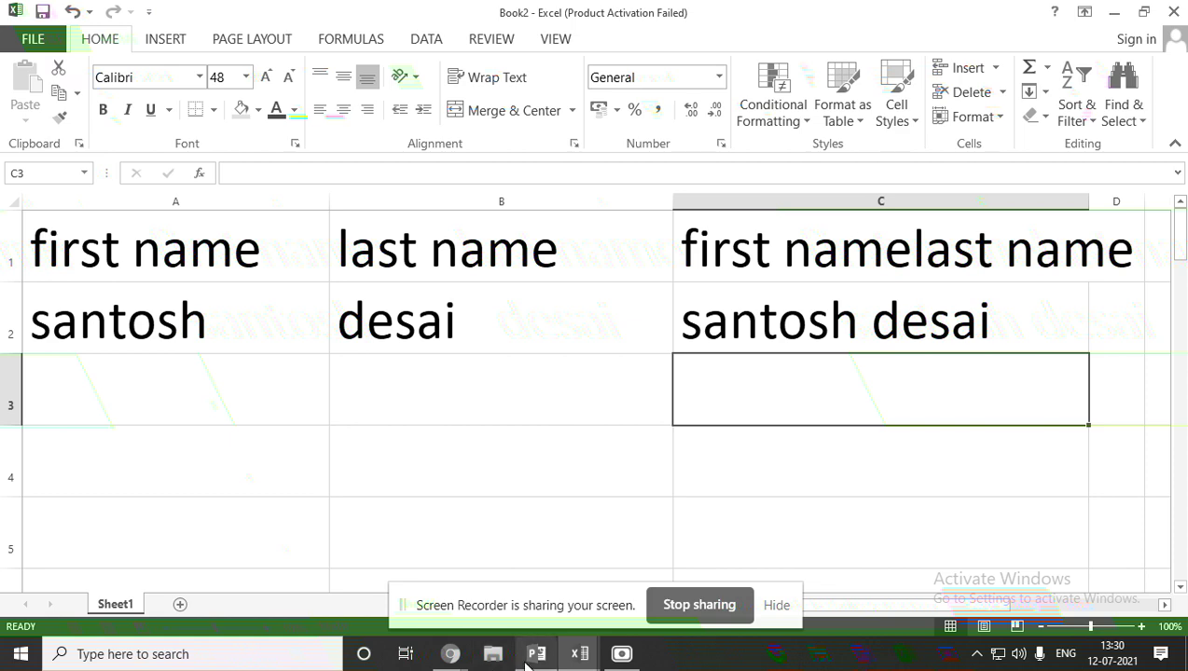
Switch to the class 7 PowerPoint presentation and dismiss the Office Activation Wizard.
{"action": "mouse_move", "coordinate": [526, 659]}
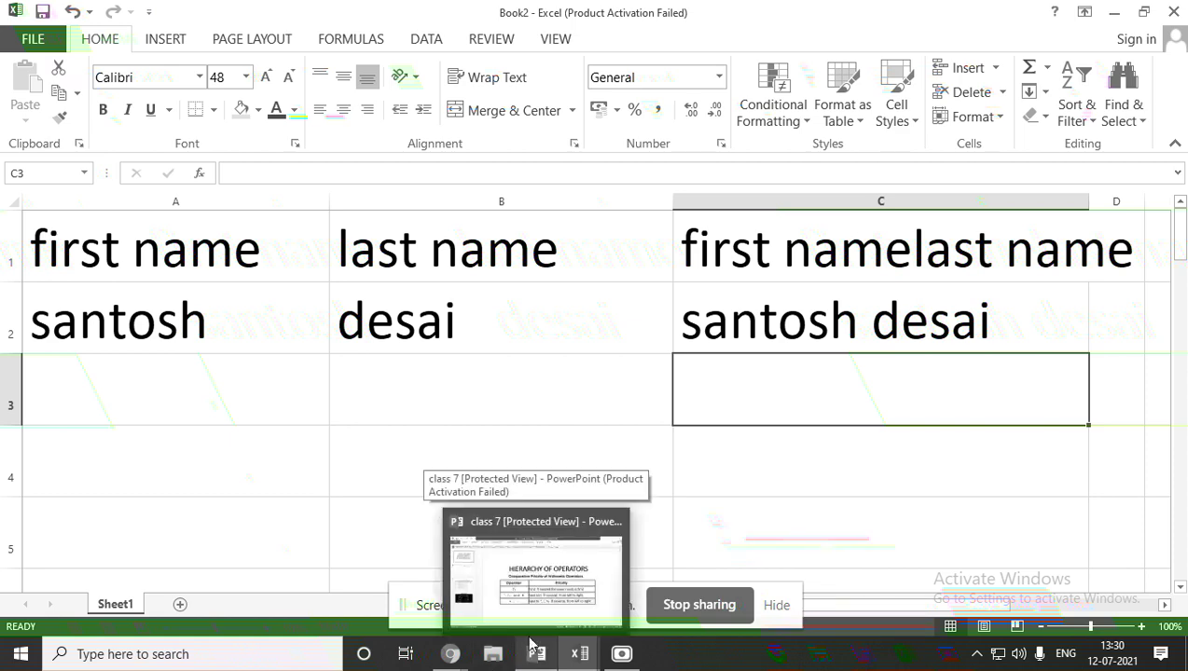
{"action": "left_click", "coordinate": [527, 597]}
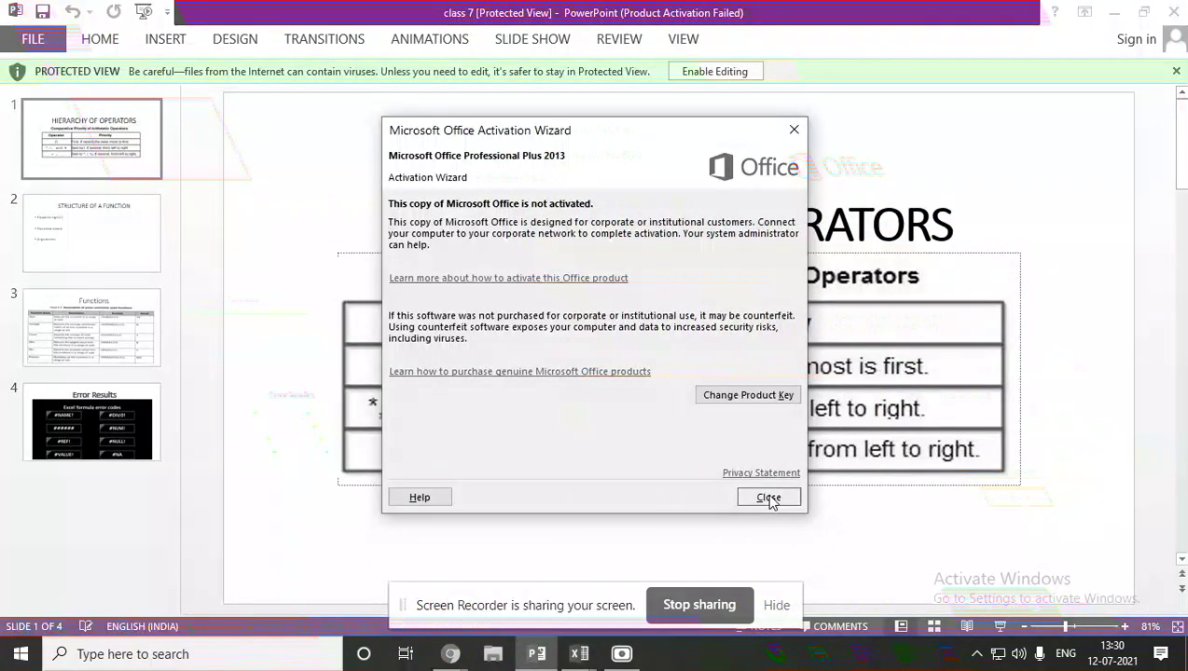
{"action": "left_click", "coordinate": [768, 498]}
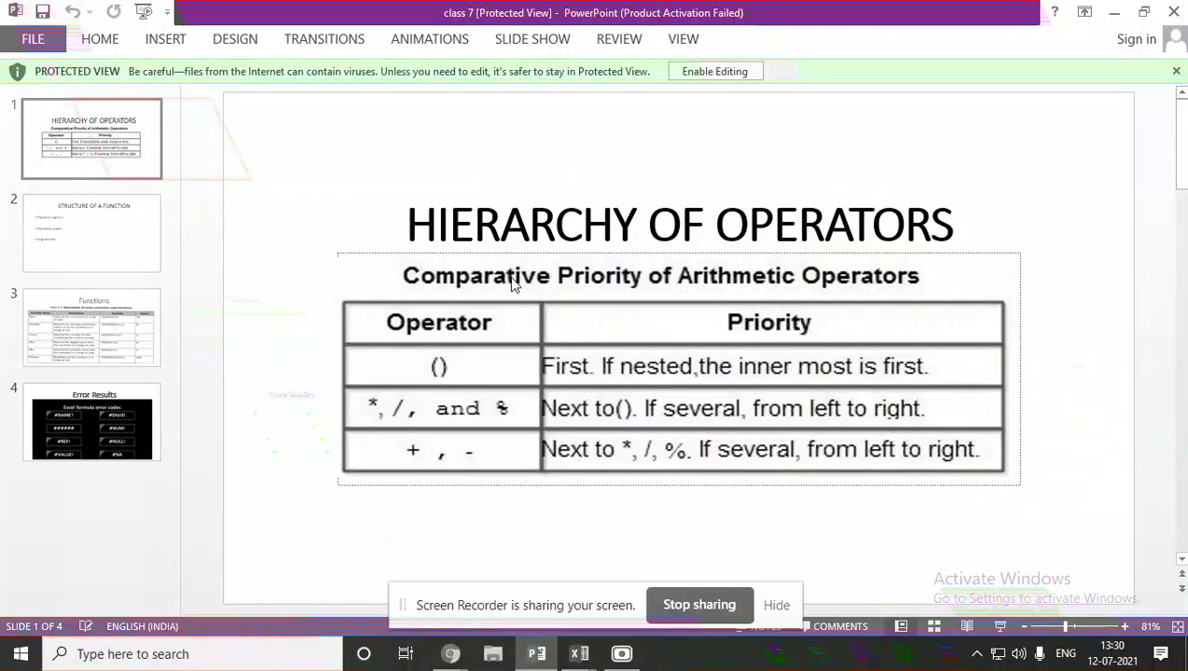
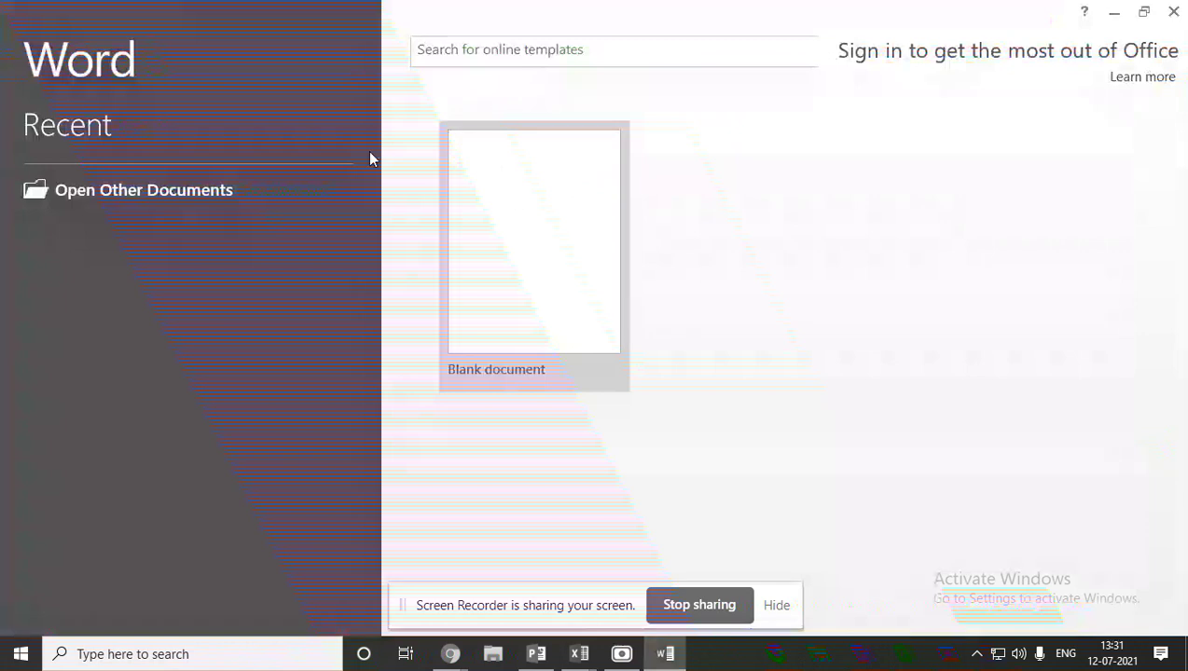
Create a blank Word document, dismiss the activation notice and return to the page body.
{"action": "left_click", "coordinate": [586, 353]}
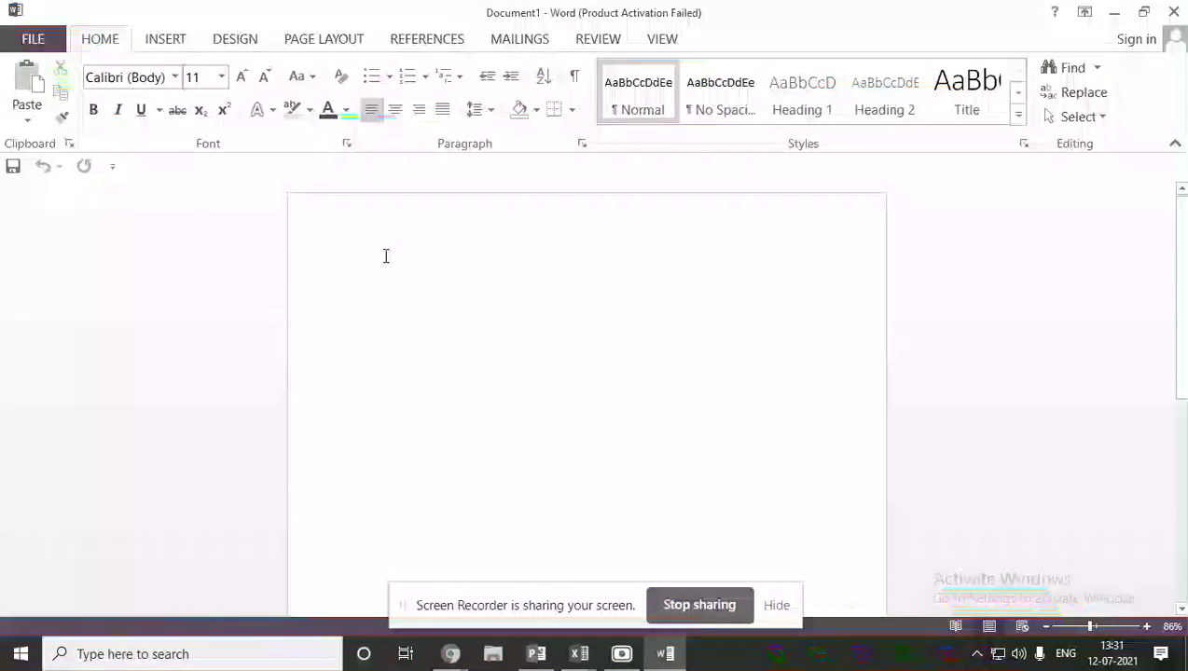
{"action": "double_click", "coordinate": [384, 257]}
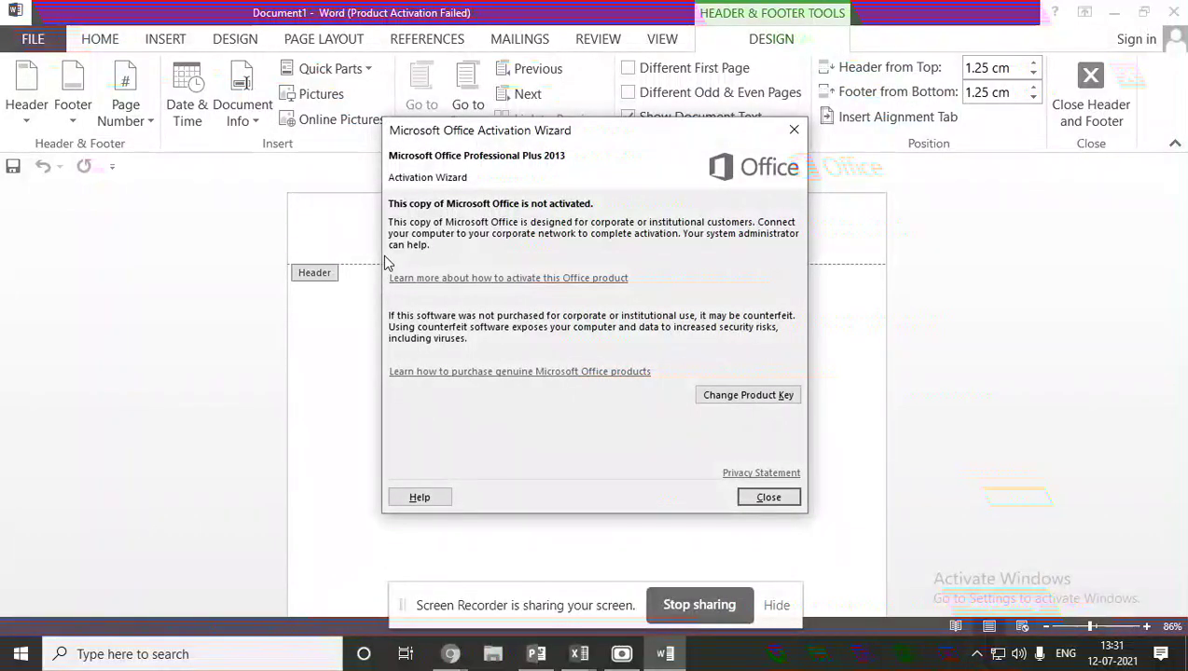
{"action": "left_click", "coordinate": [769, 497]}
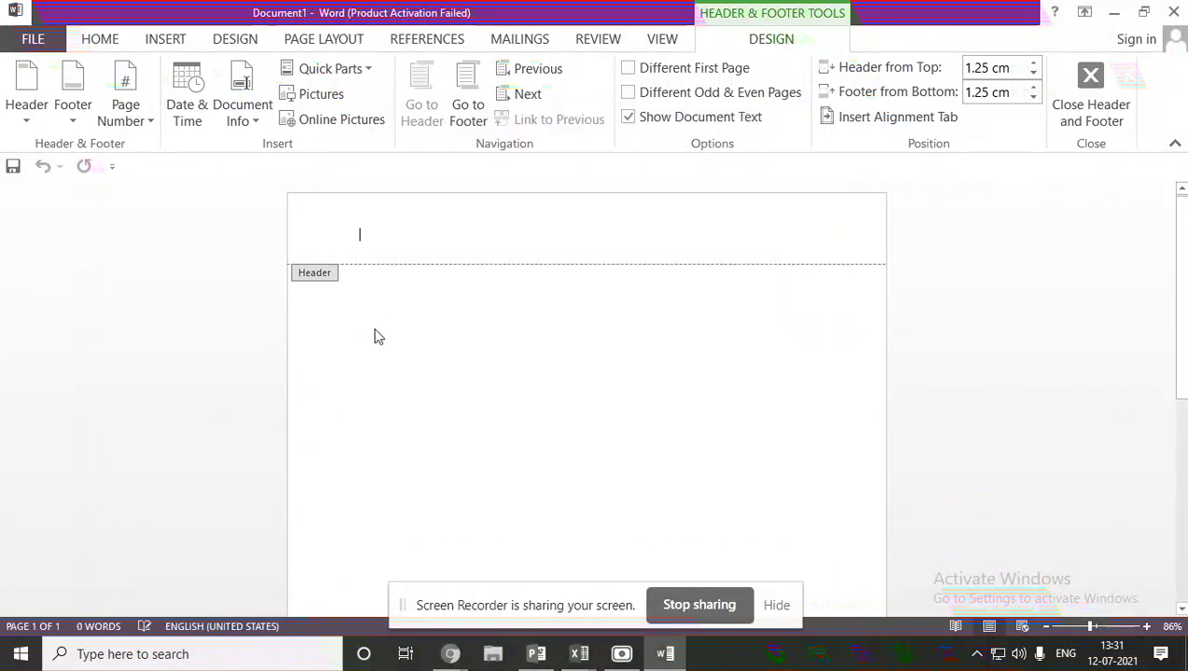
{"action": "double_click", "coordinate": [191, 307]}
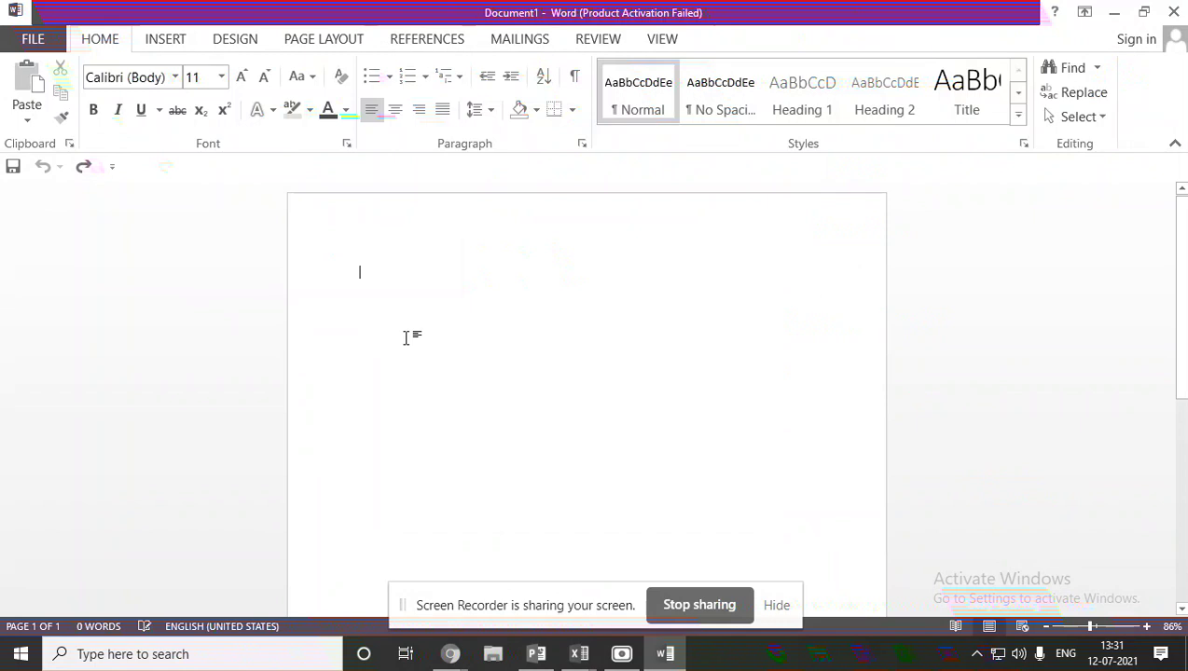
Type the expression (9*8) and enlarge it to 48 point.
{"action": "type", "text": "9*8"}
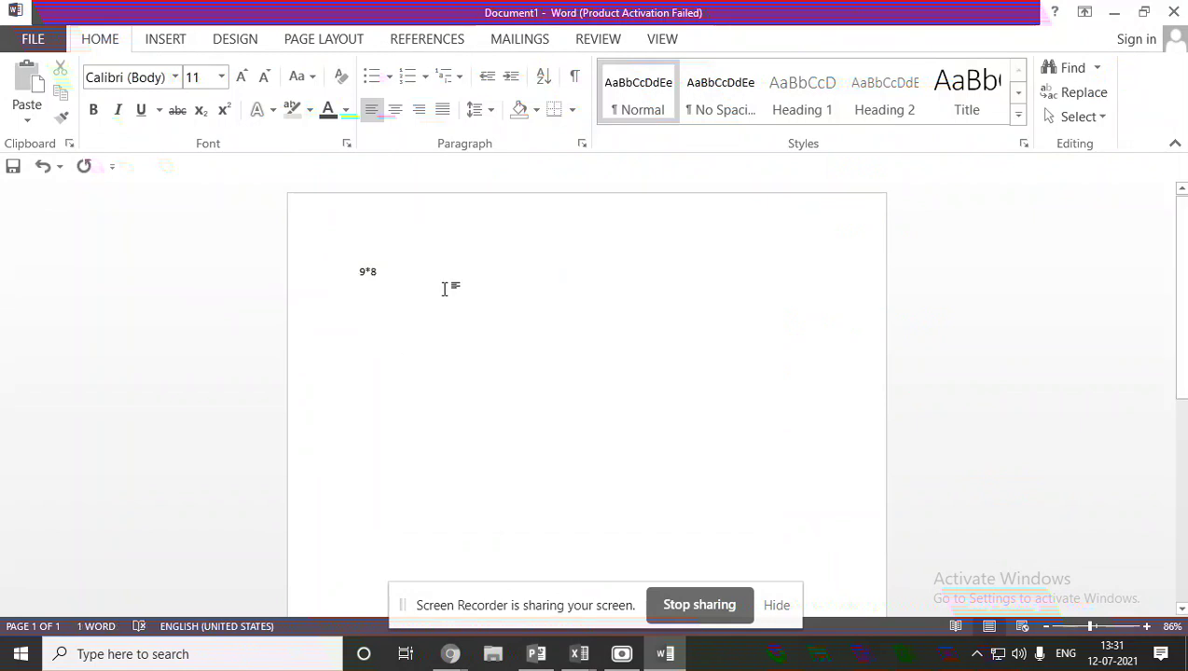
{"action": "type", "text": ")"}
{"action": "left_click", "coordinate": [341, 281]}
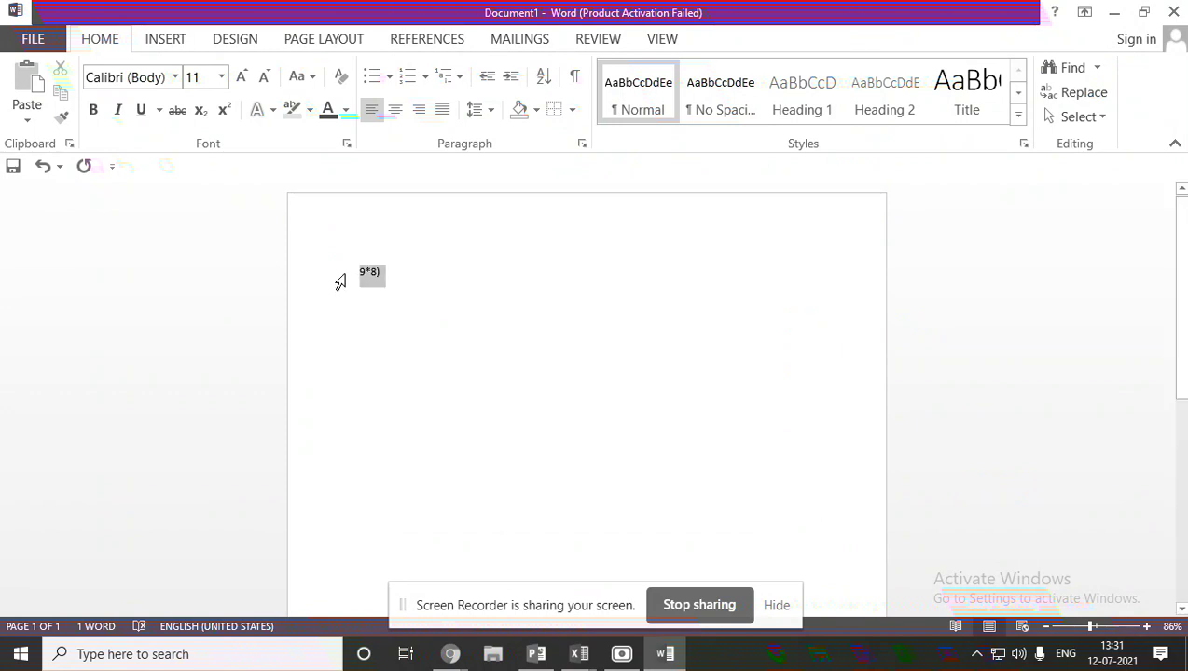
{"action": "left_click", "coordinate": [359, 276]}
{"action": "type", "text": "("}
{"action": "left_click", "coordinate": [334, 270]}
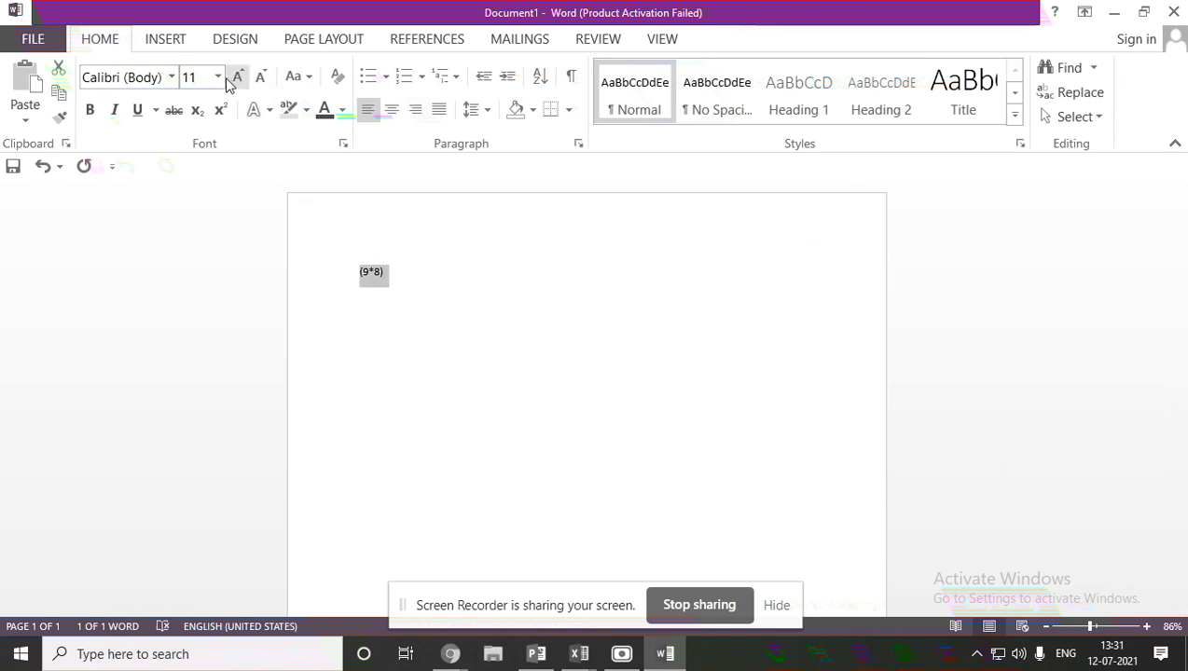
{"action": "left_click", "coordinate": [217, 77]}
{"action": "left_click", "coordinate": [190, 332]}
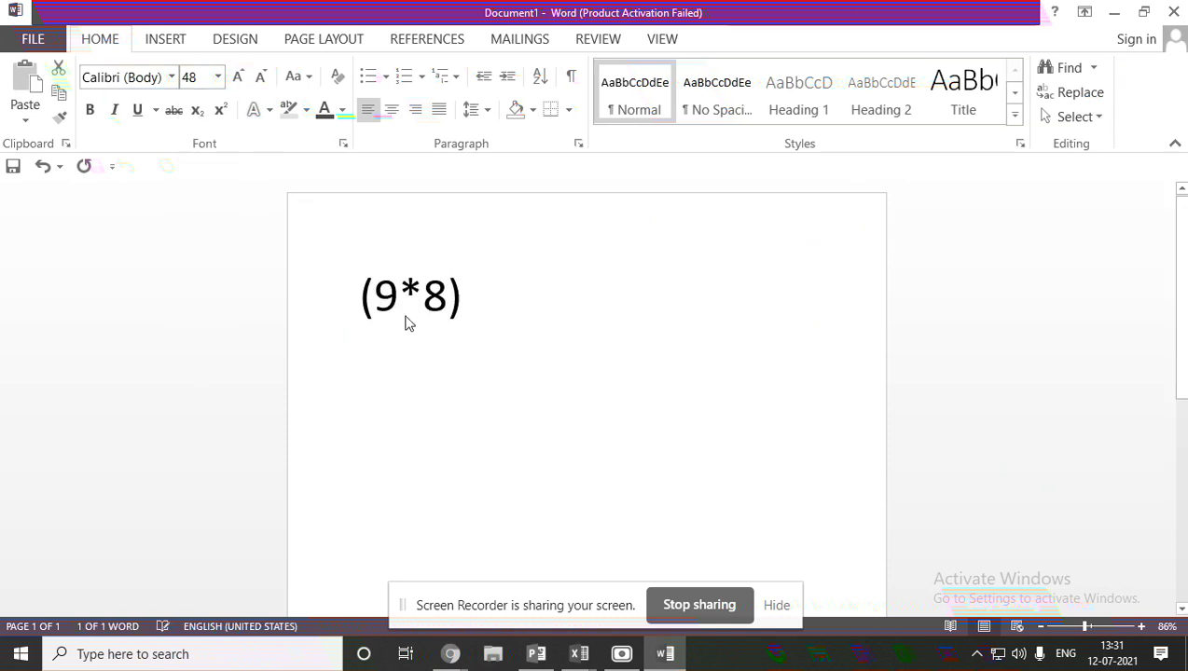
{"action": "left_click", "coordinate": [499, 300]}
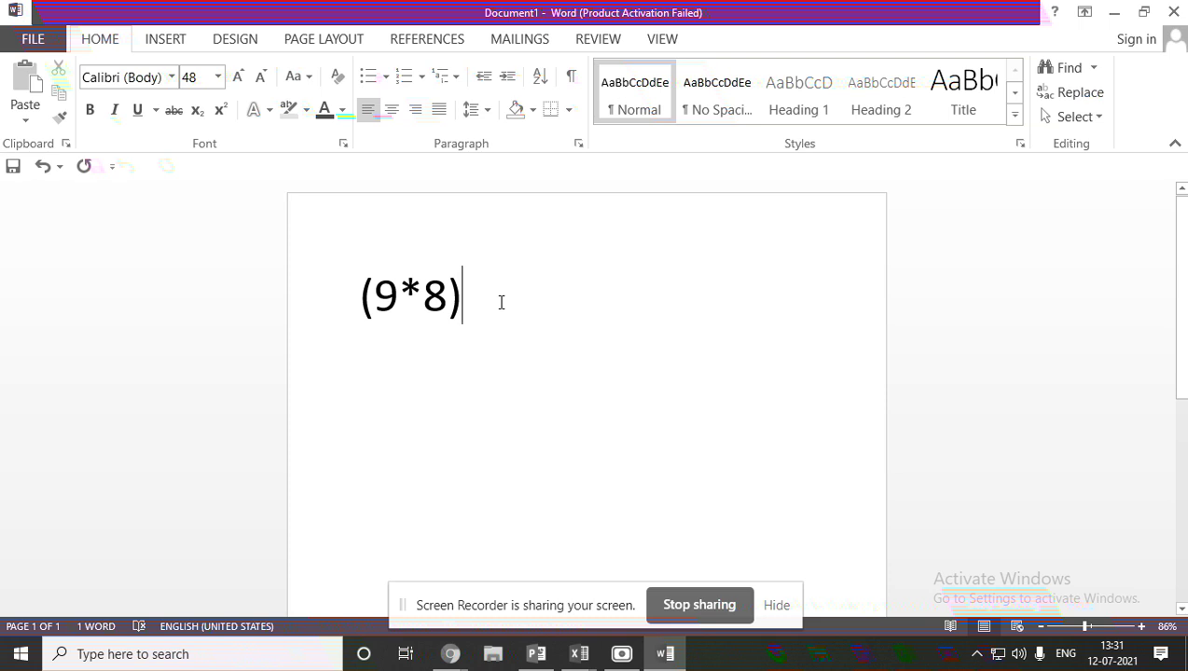
Extend the expression to (9*8)+2-1, then bring up PowerPoint's Hierarchy of Operators slide.
{"action": "type", "text": "+12"}
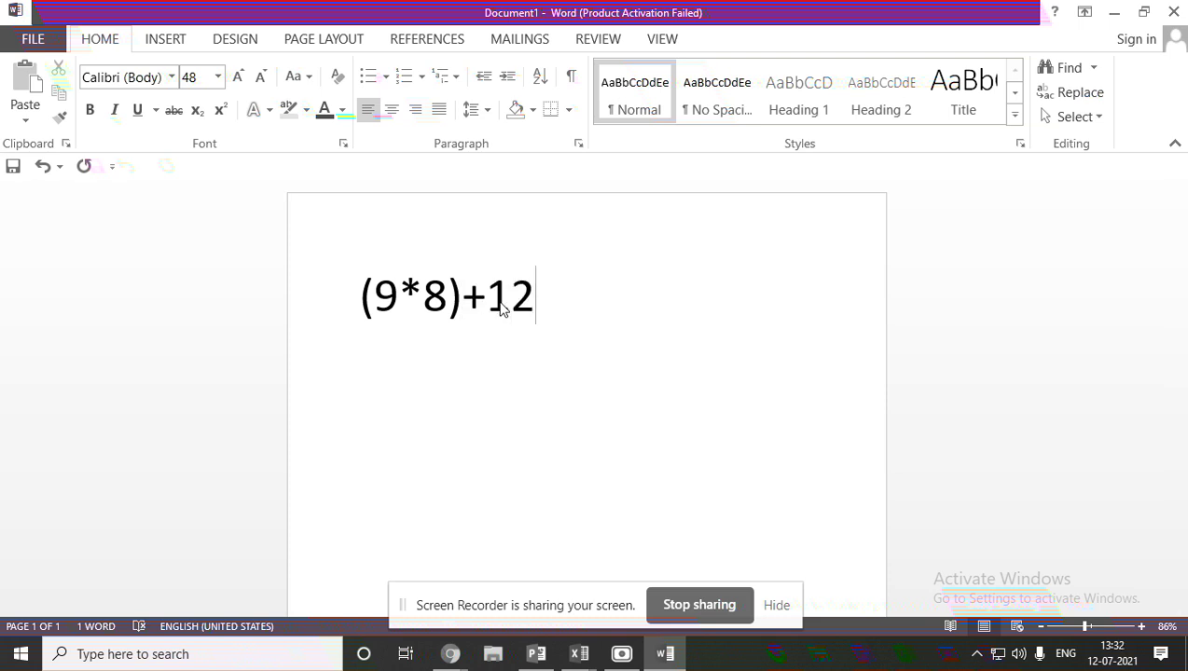
{"action": "key", "text": "BackSpace"}
{"action": "key", "text": "BackSpace"}
{"action": "type", "text": "2"}
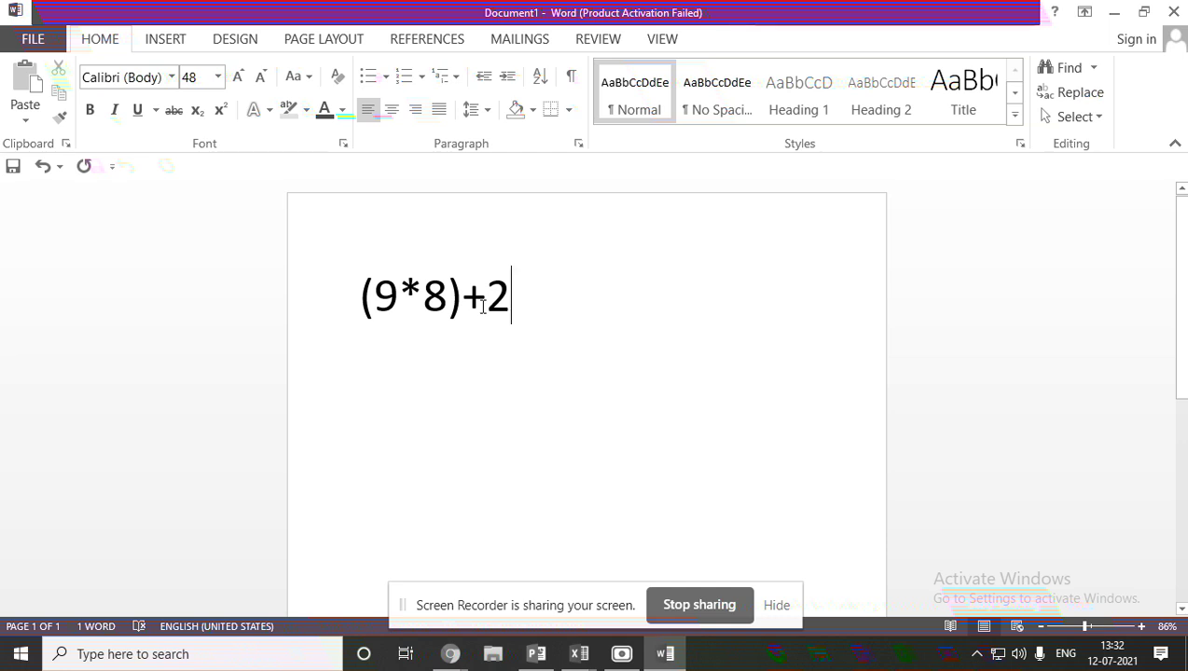
{"action": "left_click", "coordinate": [365, 289]}
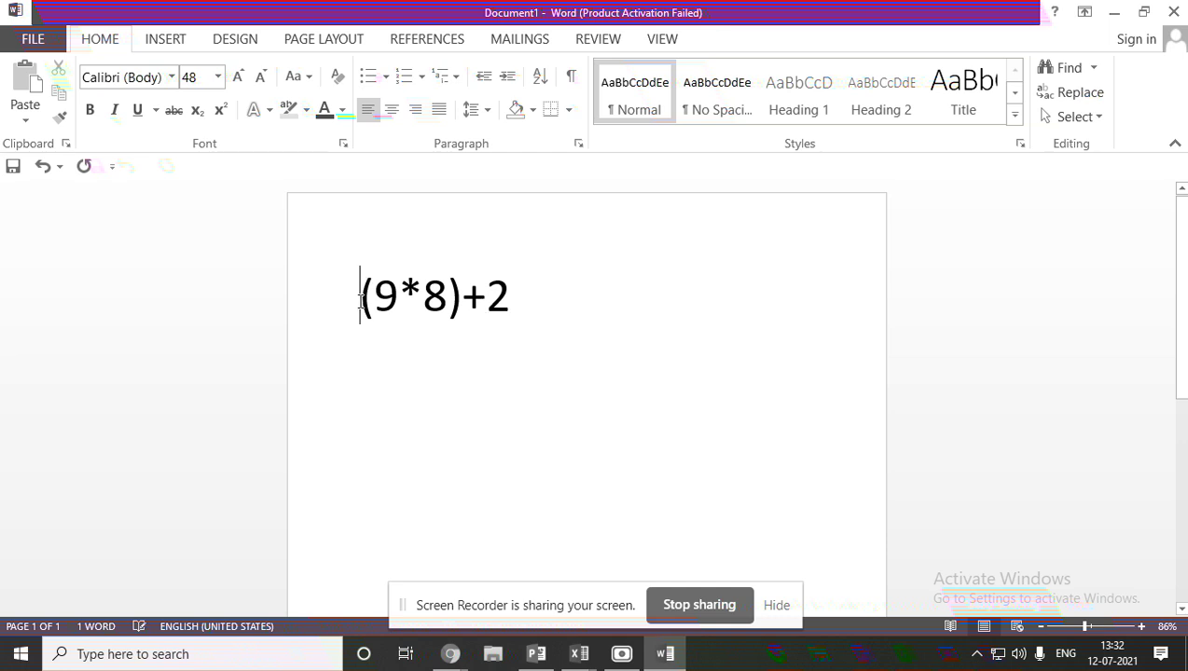
{"action": "left_click", "coordinate": [522, 291]}
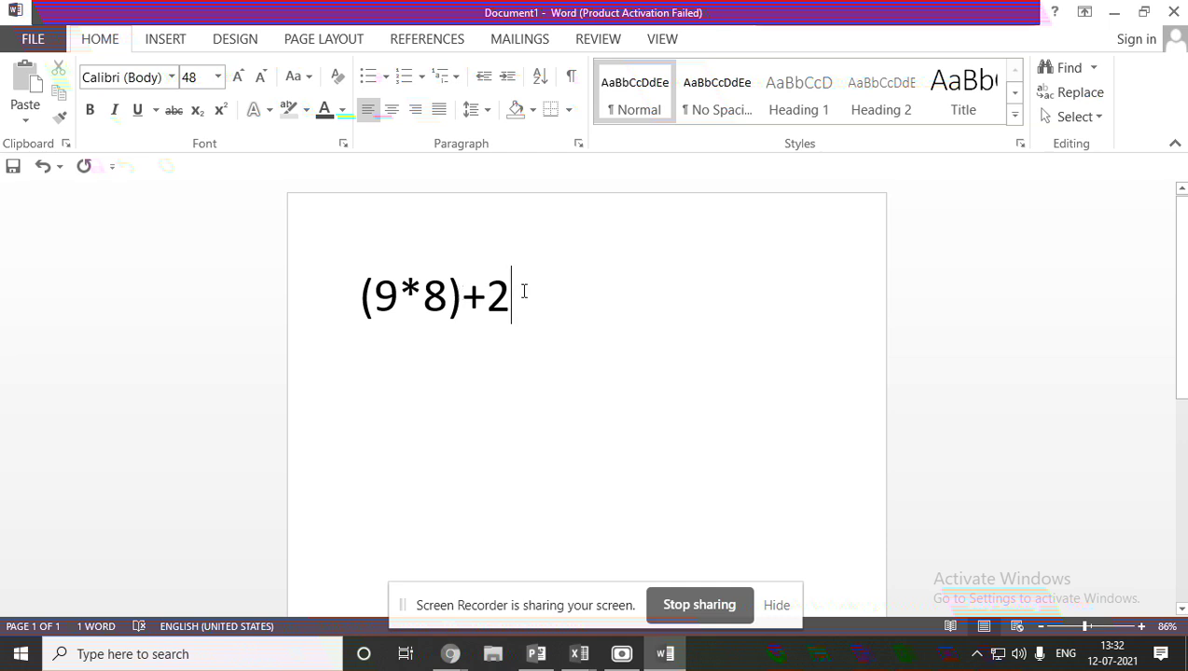
{"action": "type", "text": "-1"}
{"action": "mouse_move", "coordinate": [589, 662]}
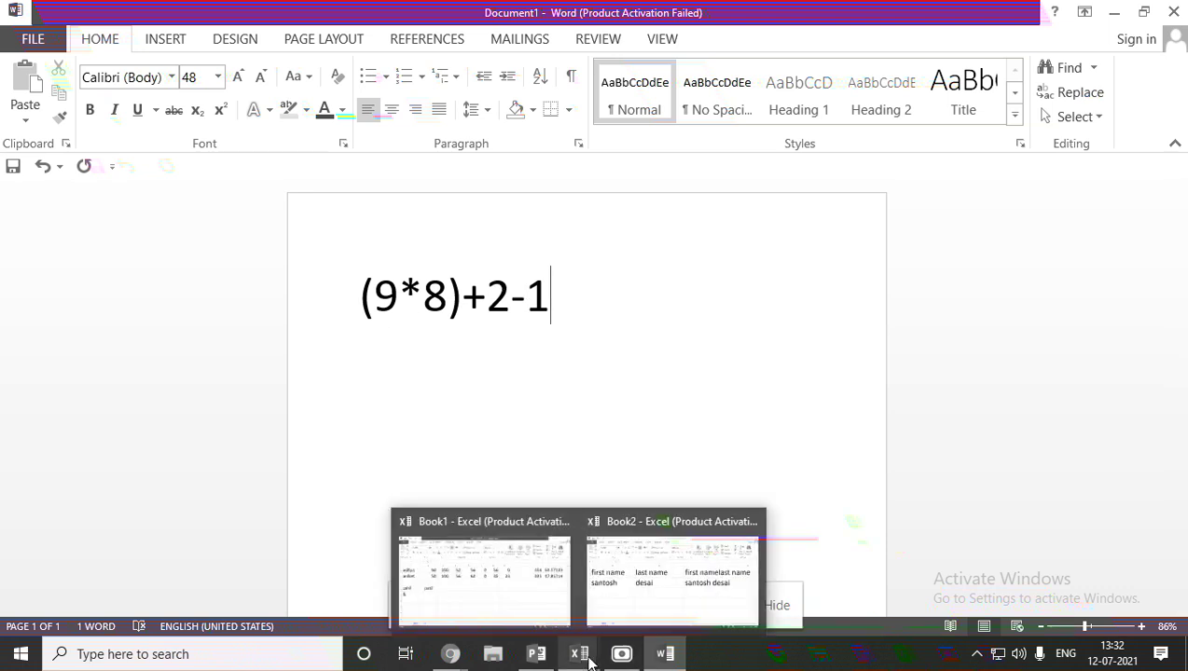
{"action": "left_click", "coordinate": [536, 653]}
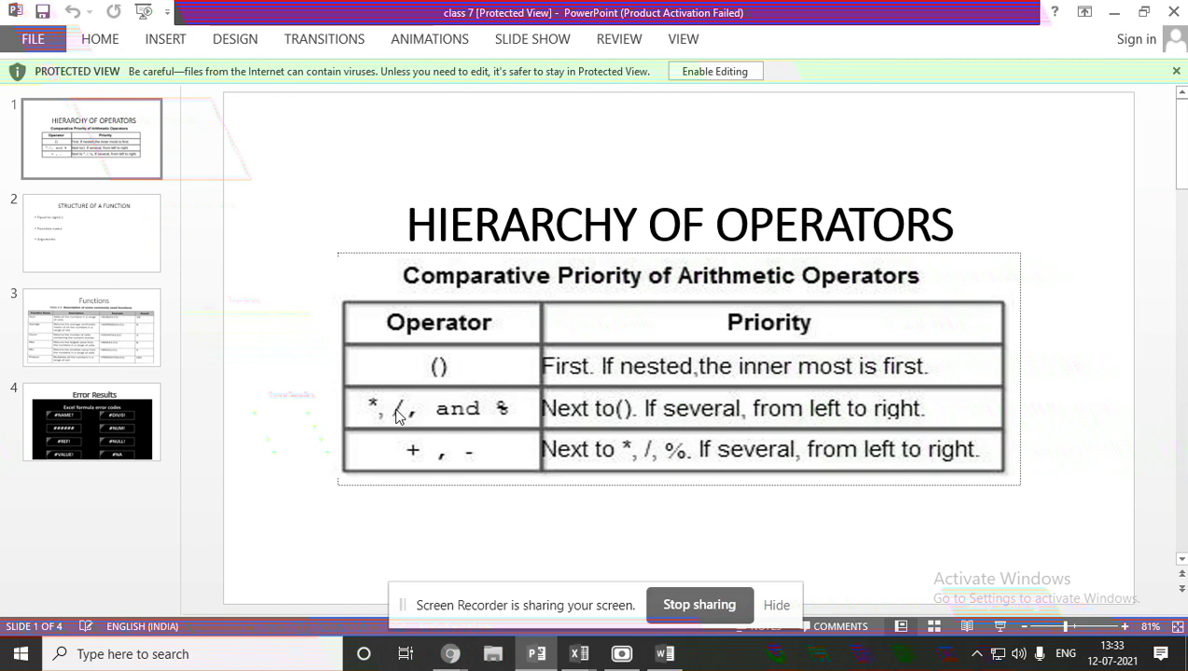
Go back to Word's Document1 holding (9*8)+2-1 after reviewing the operator table.
{"action": "left_click", "coordinate": [663, 653]}
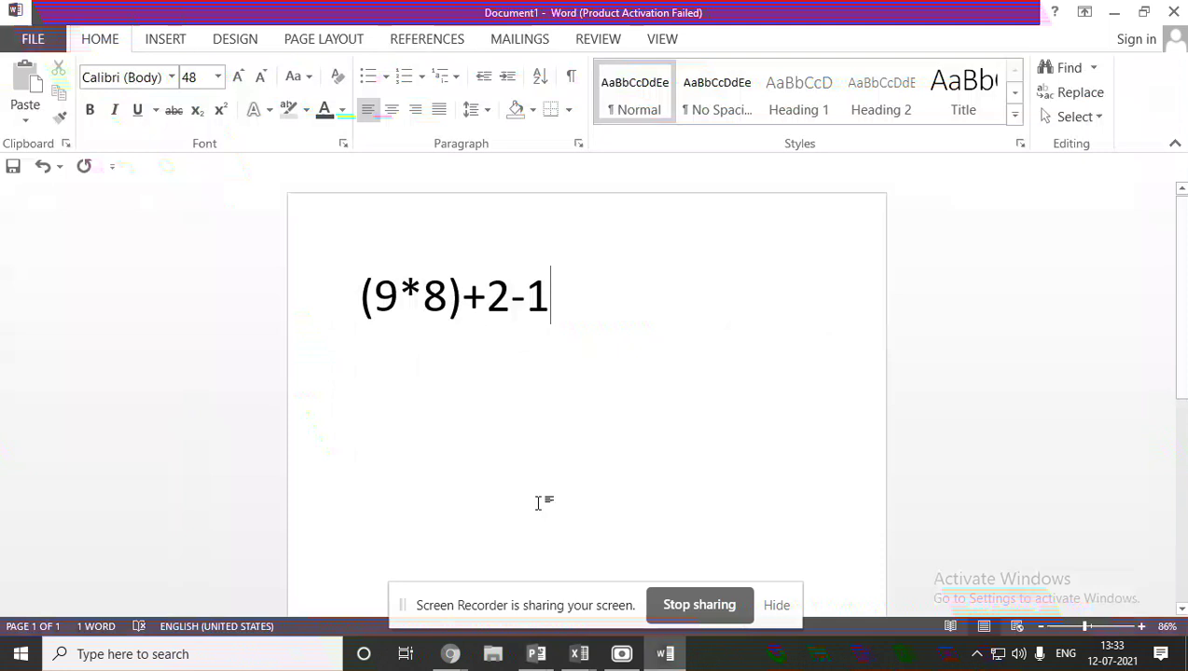
Delete both brackets and insert /2 after 8, giving 9*8/2+2-1.
{"action": "left_click", "coordinate": [462, 303]}
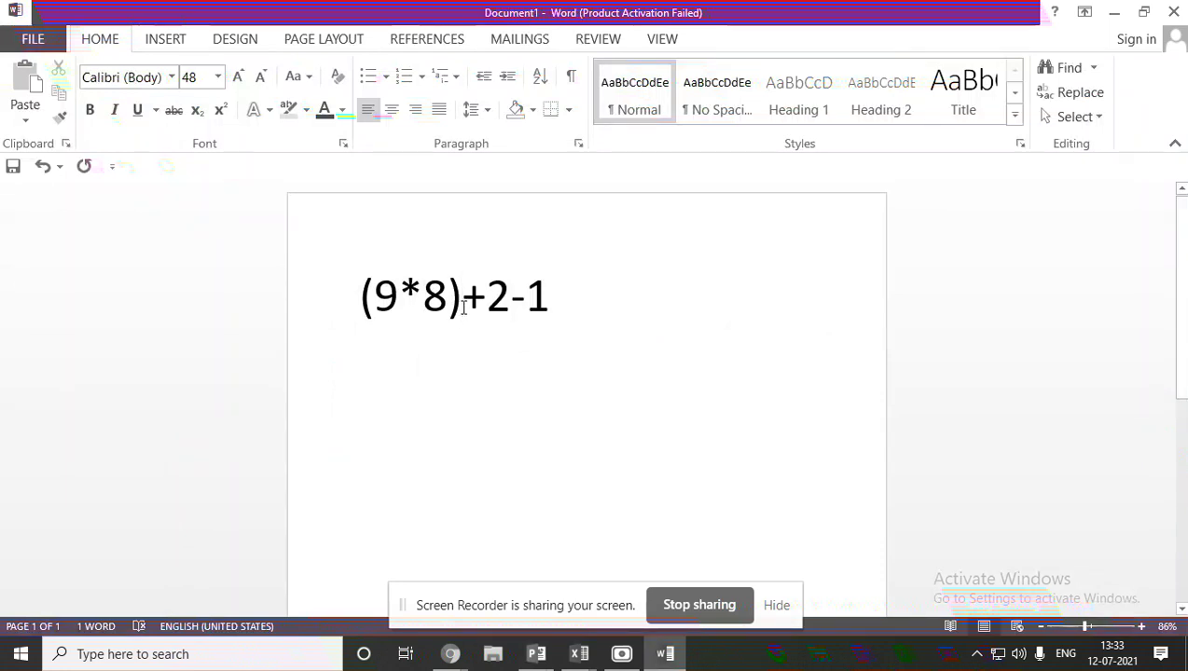
{"action": "key", "text": "BackSpace"}
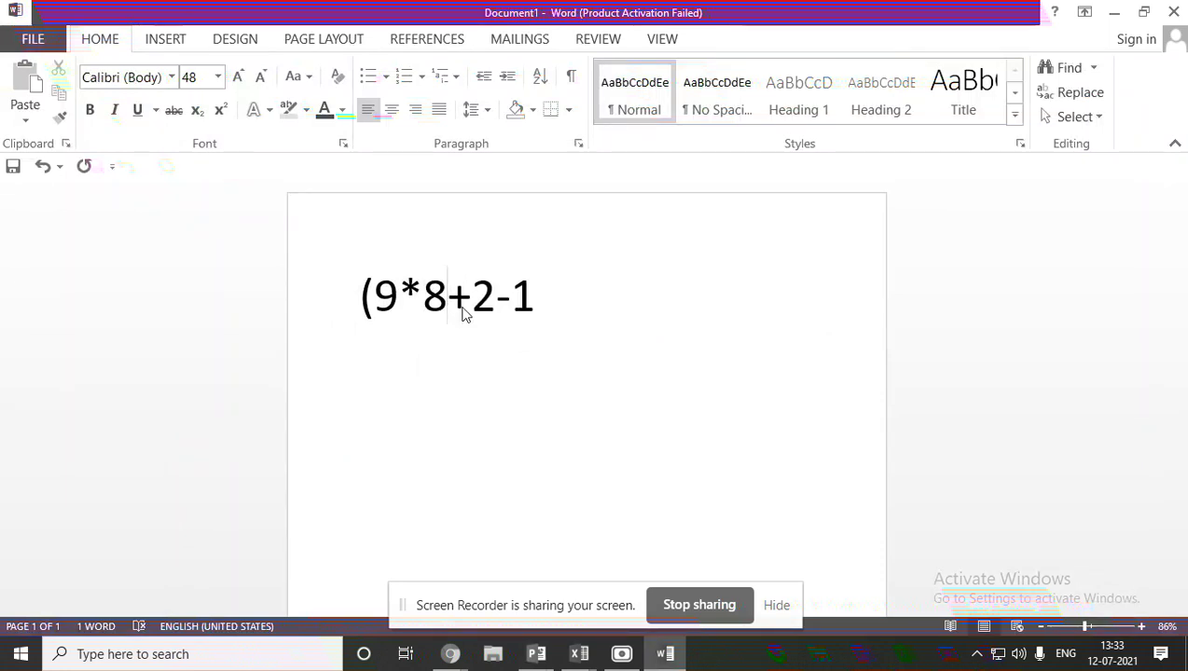
{"action": "left_click", "coordinate": [370, 296]}
{"action": "key", "text": "BackSpace"}
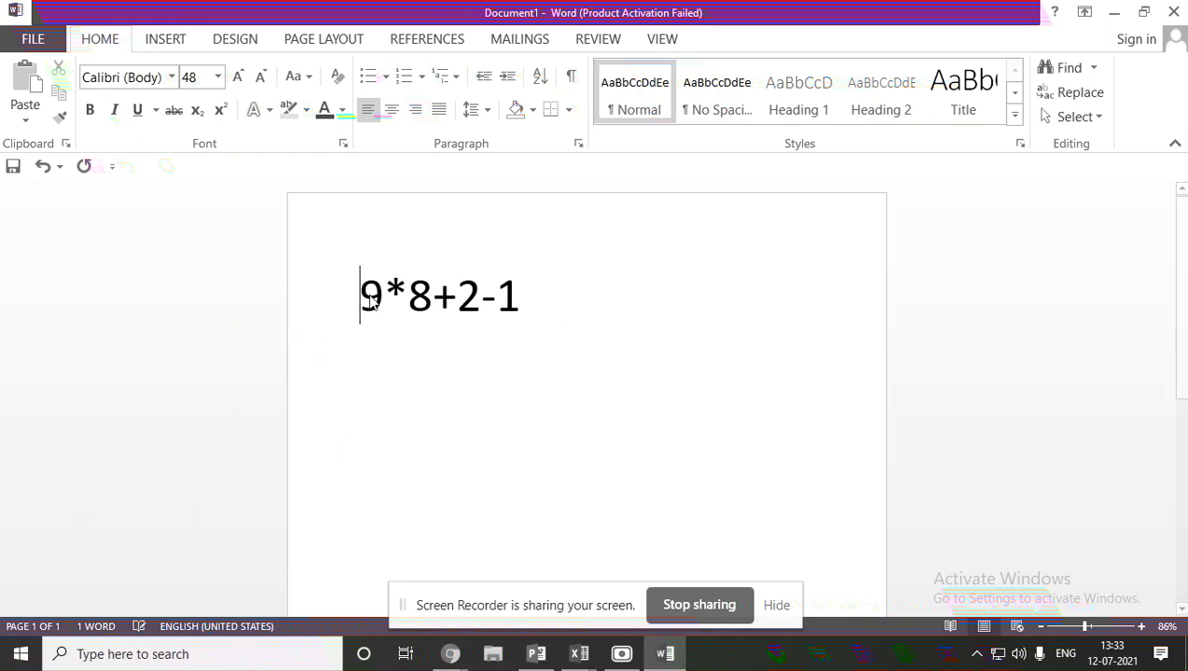
{"action": "key", "text": "Right"}
{"action": "key", "text": "Right"}
{"action": "key", "text": "Right"}
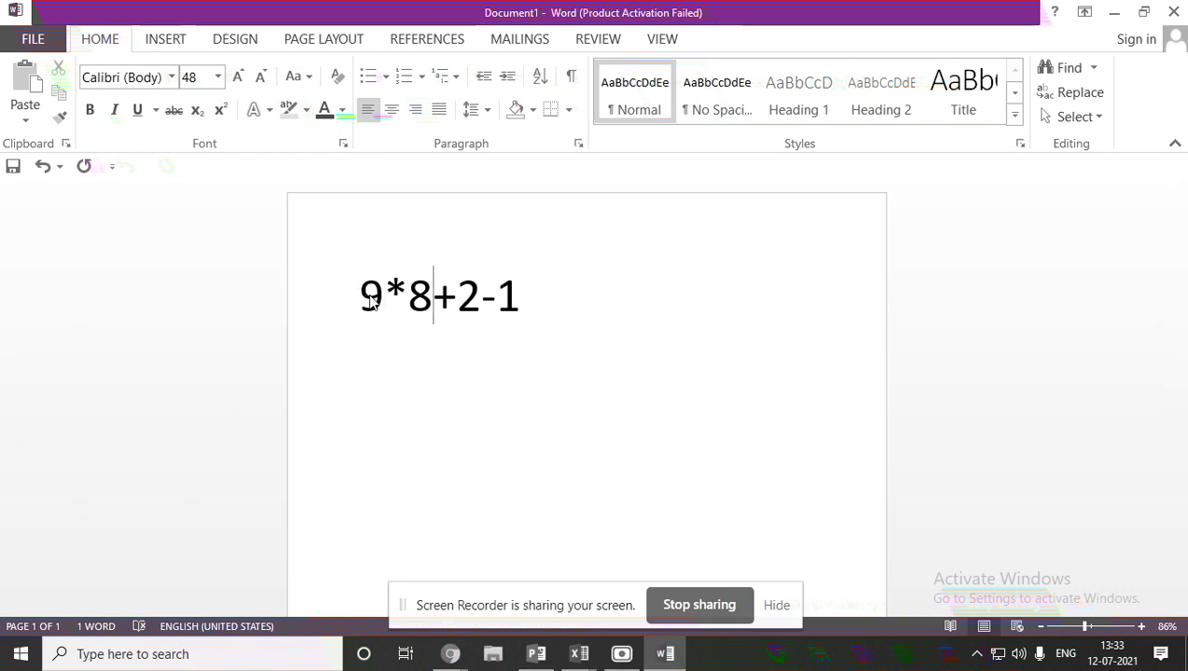
{"action": "type", "text": "/2"}
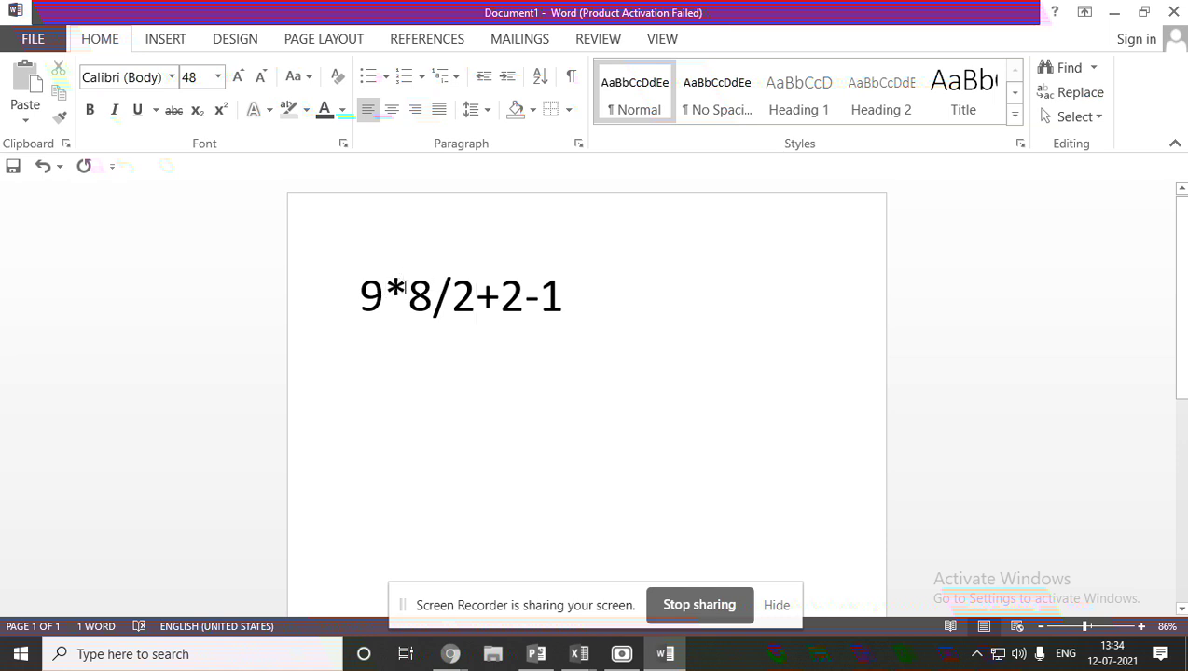
Swap the operators so the expression reads 9/8*2+2-1, then show the operators slide.
{"action": "left_click", "coordinate": [408, 291]}
{"action": "key", "text": "BackSpace"}
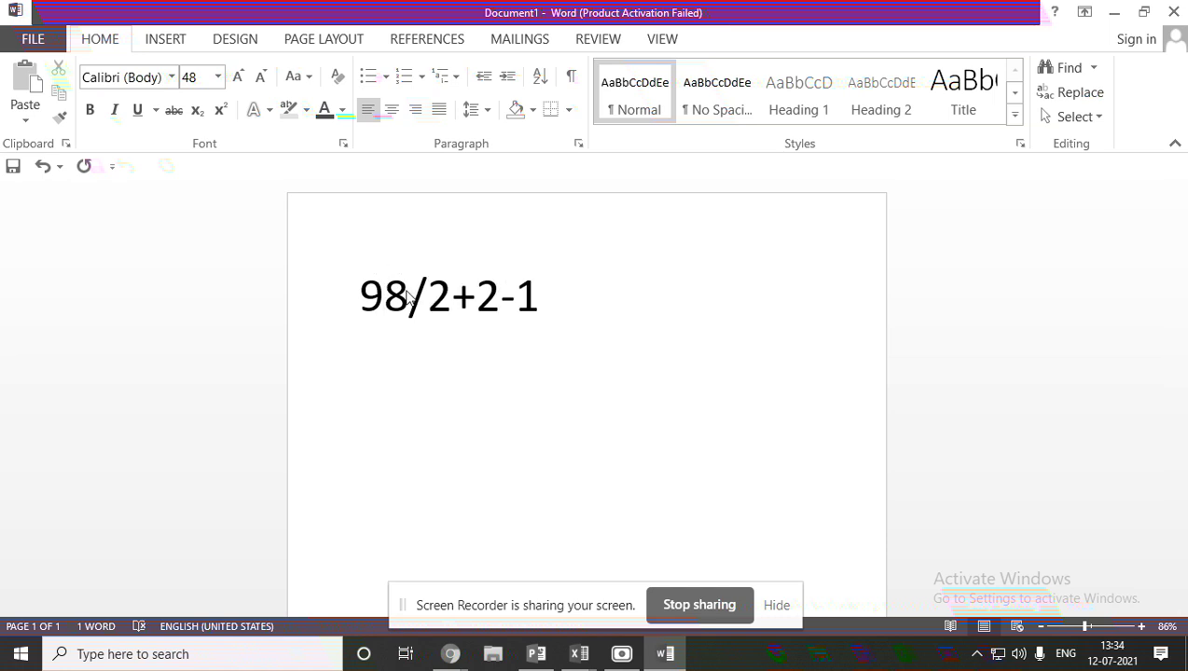
{"action": "type", "text": "/"}
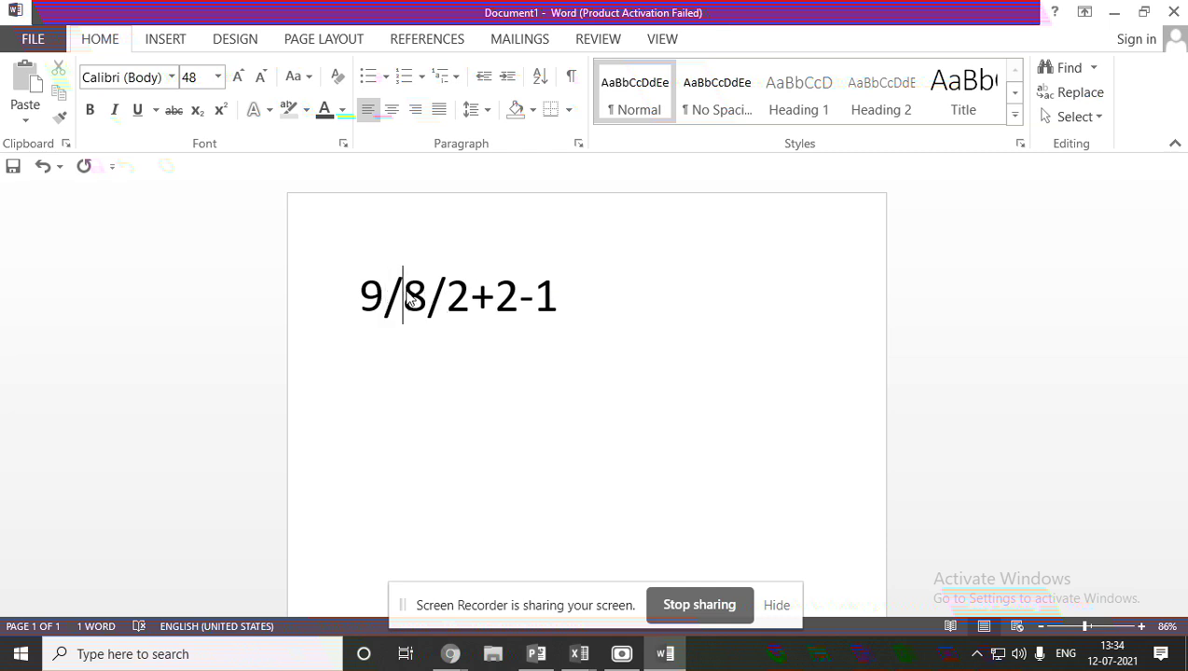
{"action": "left_click", "coordinate": [461, 295]}
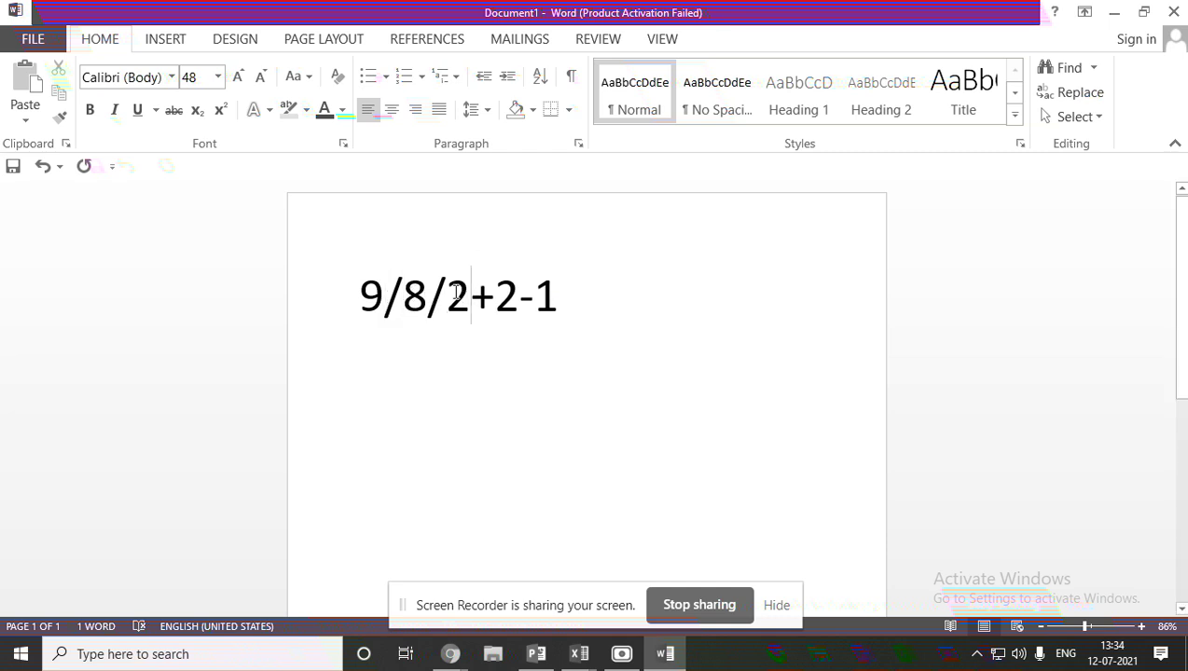
{"action": "left_click", "coordinate": [454, 291]}
{"action": "key", "text": "BackSpace"}
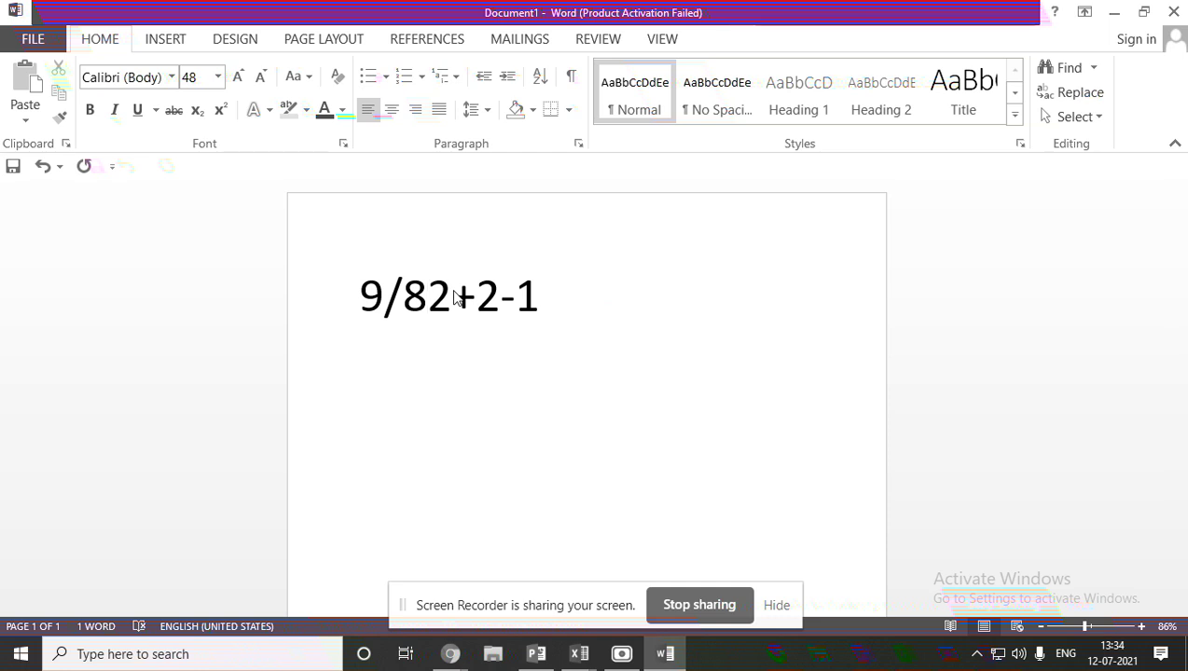
{"action": "type", "text": "*"}
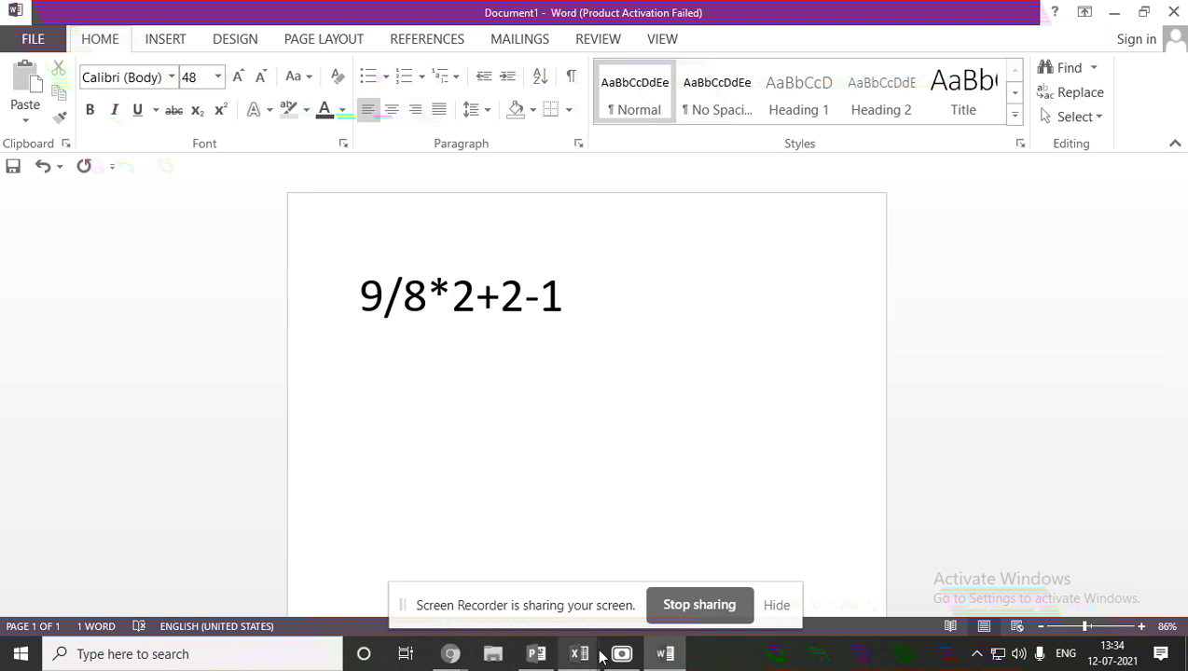
{"action": "left_click", "coordinate": [554, 652]}
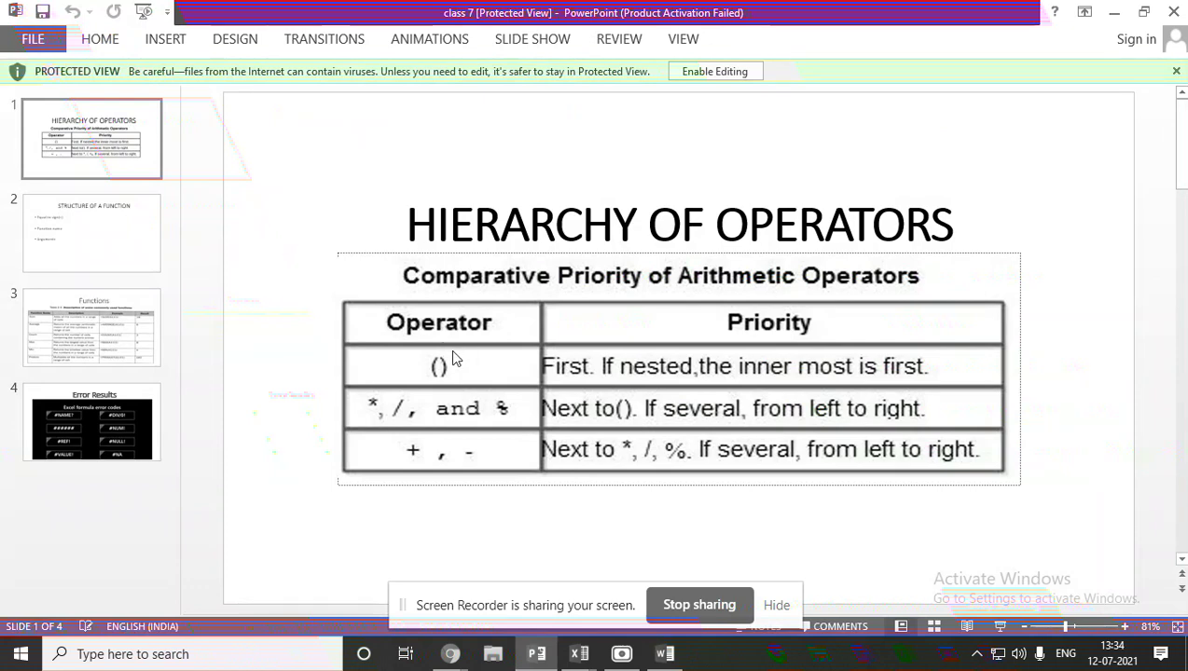
Bring Word's Document1 with 9/8*2+2-1 back to the front.
{"action": "left_click", "coordinate": [664, 654]}
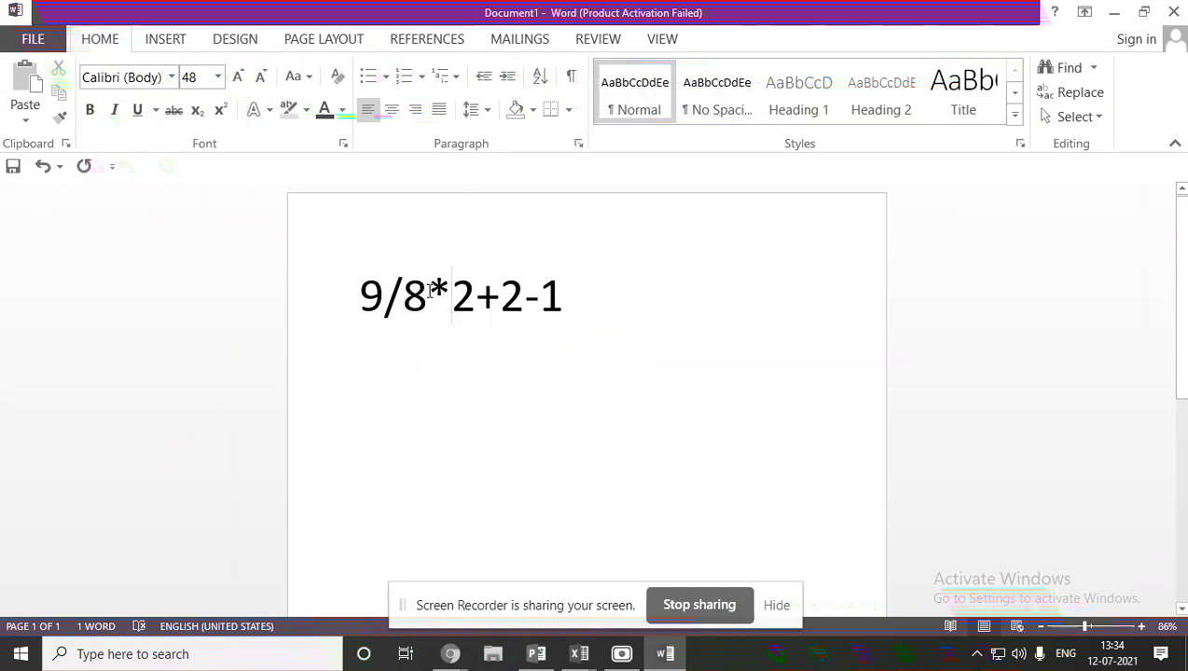
Add parentheses to the expression, then delete both to leave 9/8*2+2-1.
{"action": "left_click", "coordinate": [429, 291]}
{"action": "type", "text": ")"}
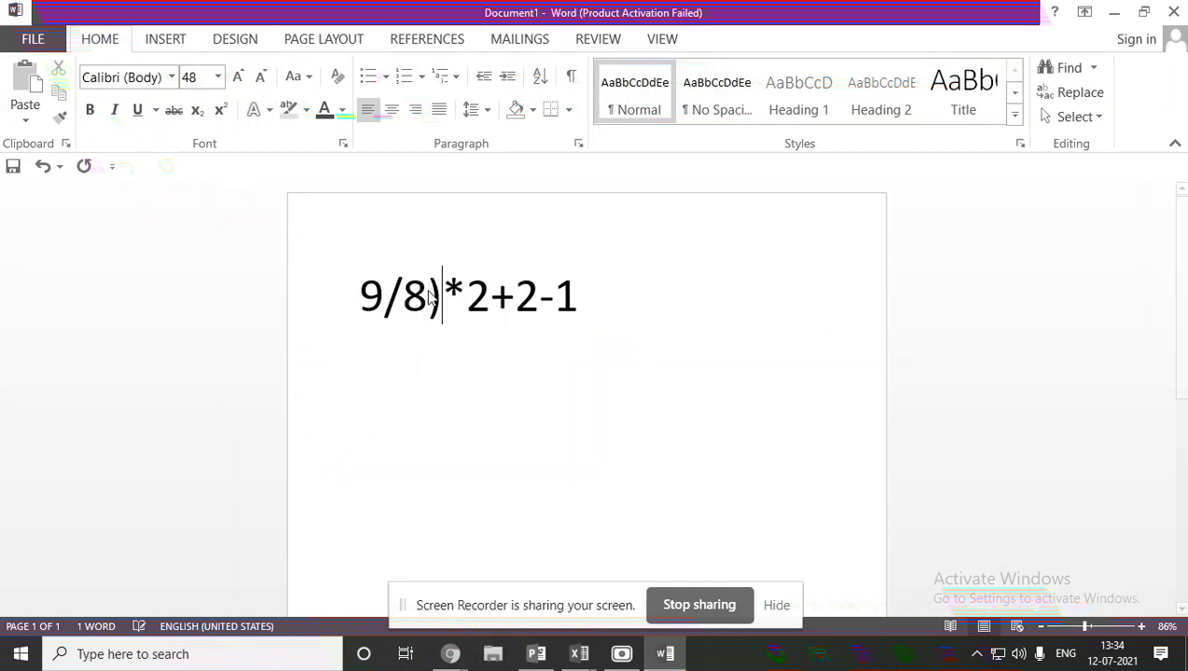
{"action": "key", "text": "Left"}
{"action": "key", "text": "Left"}
{"action": "key", "text": "Left"}
{"action": "key", "text": "Left"}
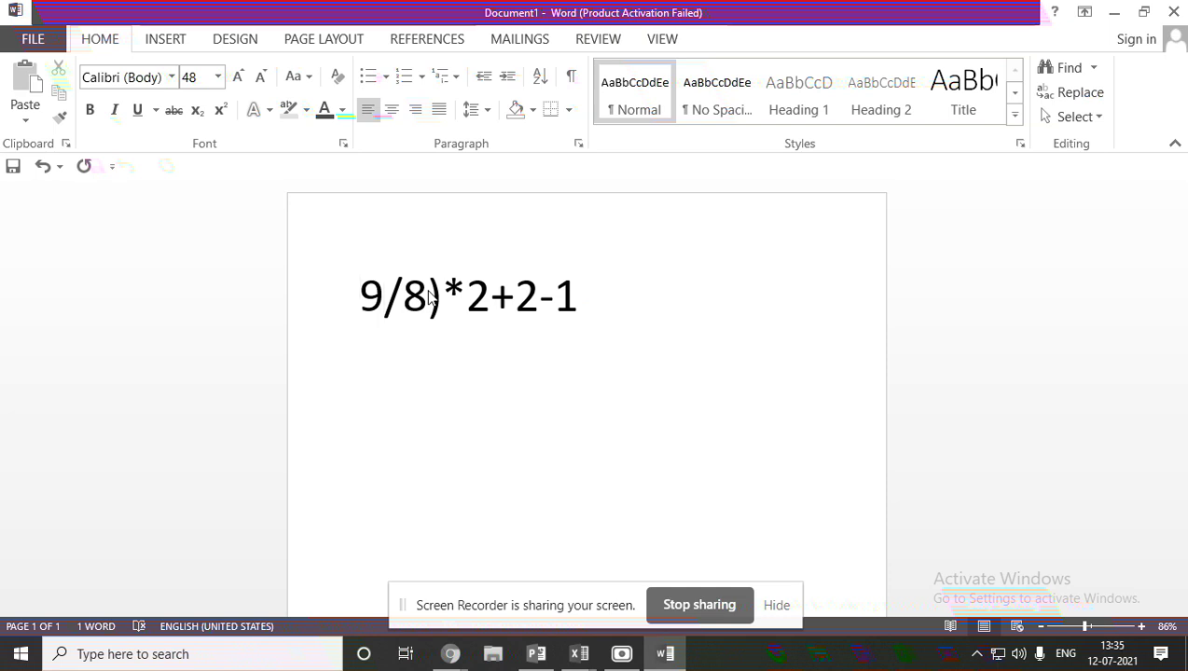
{"action": "type", "text": "("}
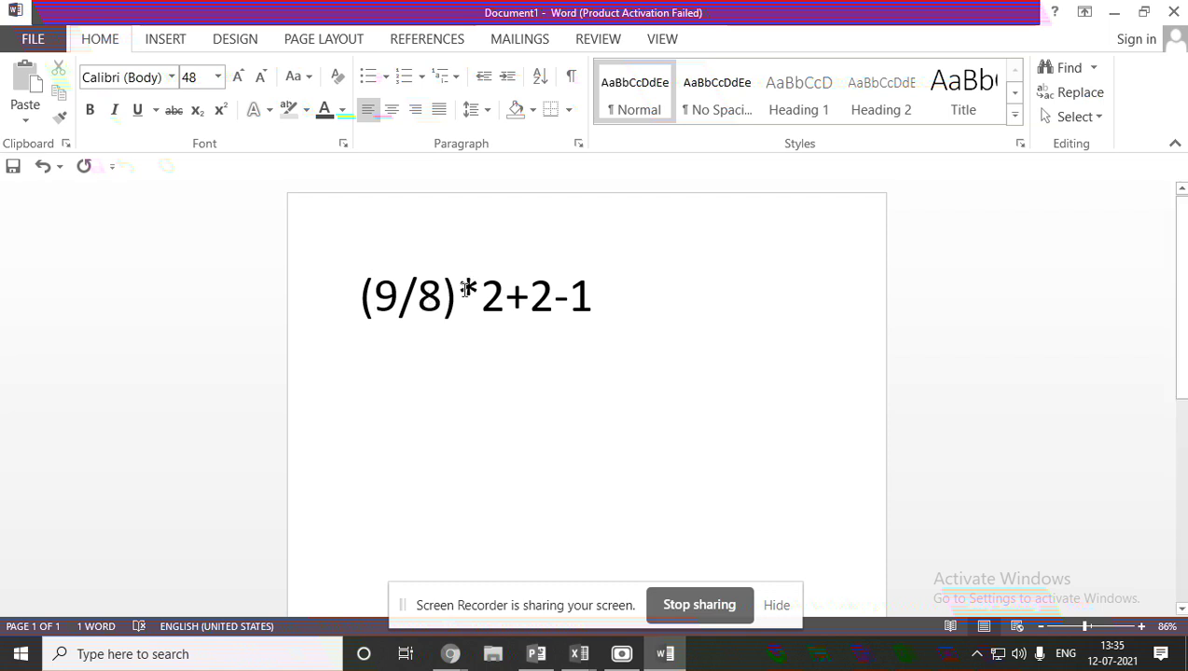
{"action": "left_click", "coordinate": [463, 294]}
{"action": "key", "text": "BackSpace"}
{"action": "key", "text": "Left"}
{"action": "key", "text": "Left"}
{"action": "key", "text": "Left"}
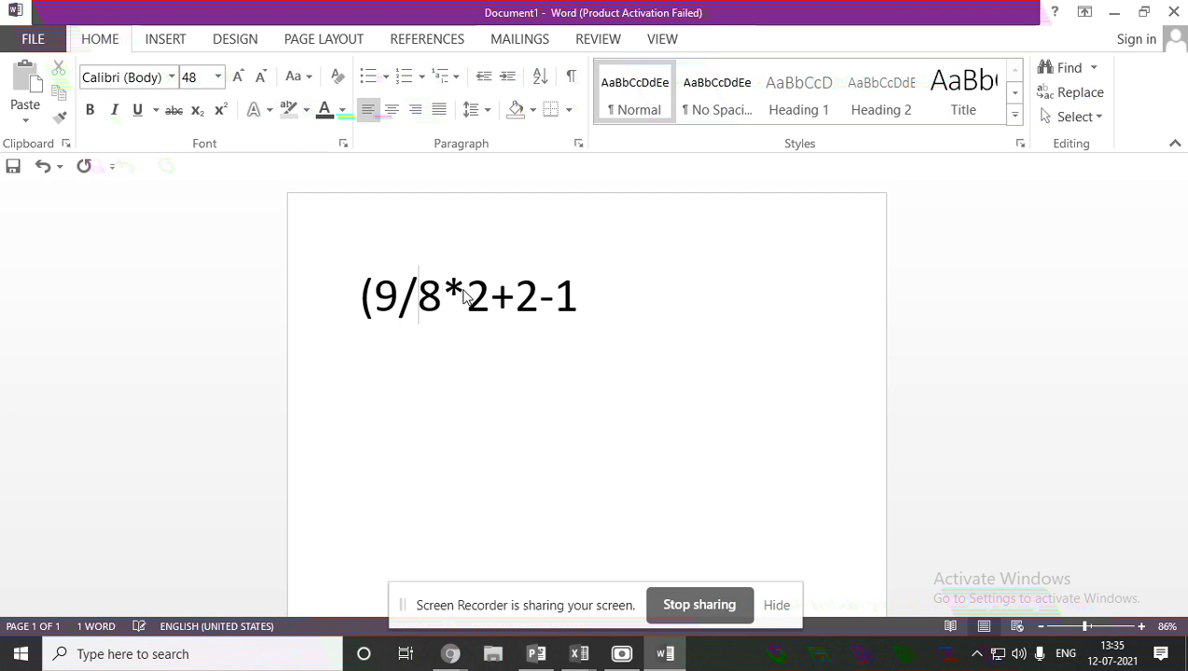
{"action": "key", "text": "BackSpace"}
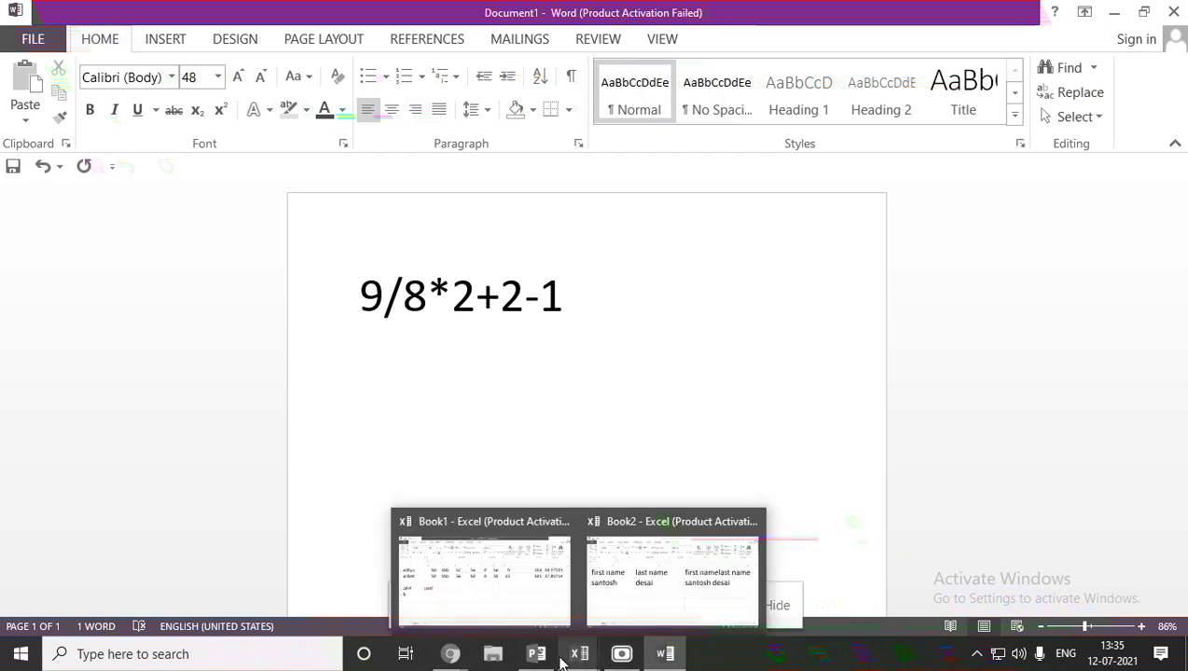
Show the class 7 operators slide in PowerPoint, then return to Word's Document1.
{"action": "mouse_move", "coordinate": [533, 654]}
{"action": "left_click", "coordinate": [533, 620]}
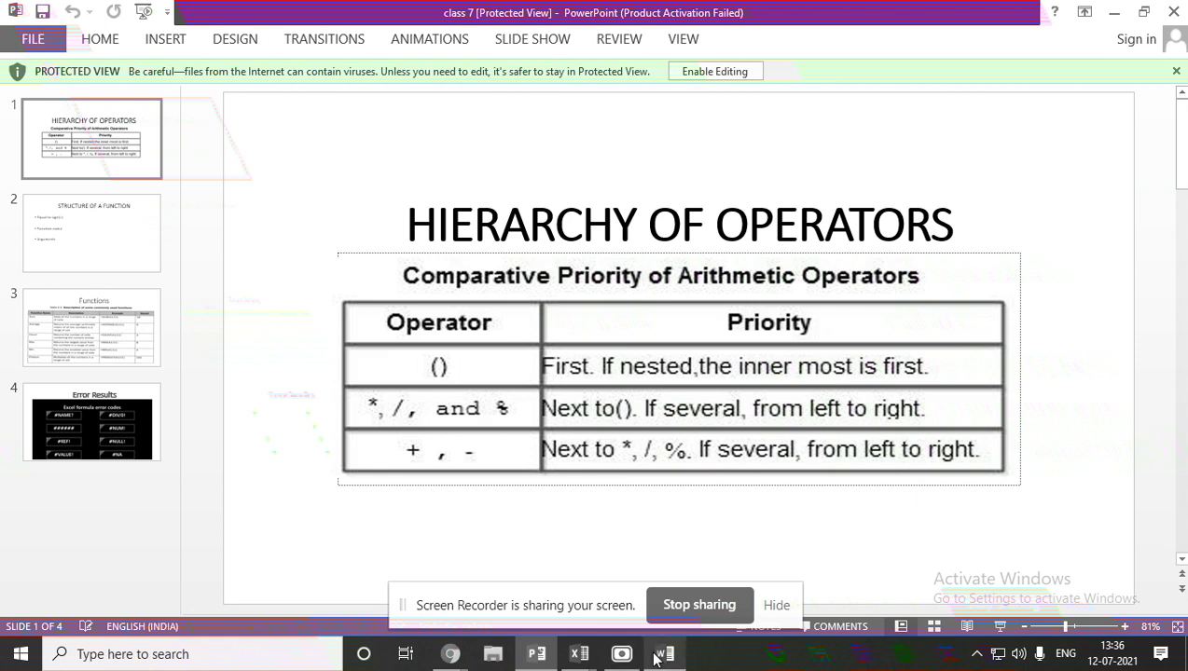
{"action": "mouse_move", "coordinate": [656, 658]}
{"action": "left_click", "coordinate": [668, 630]}
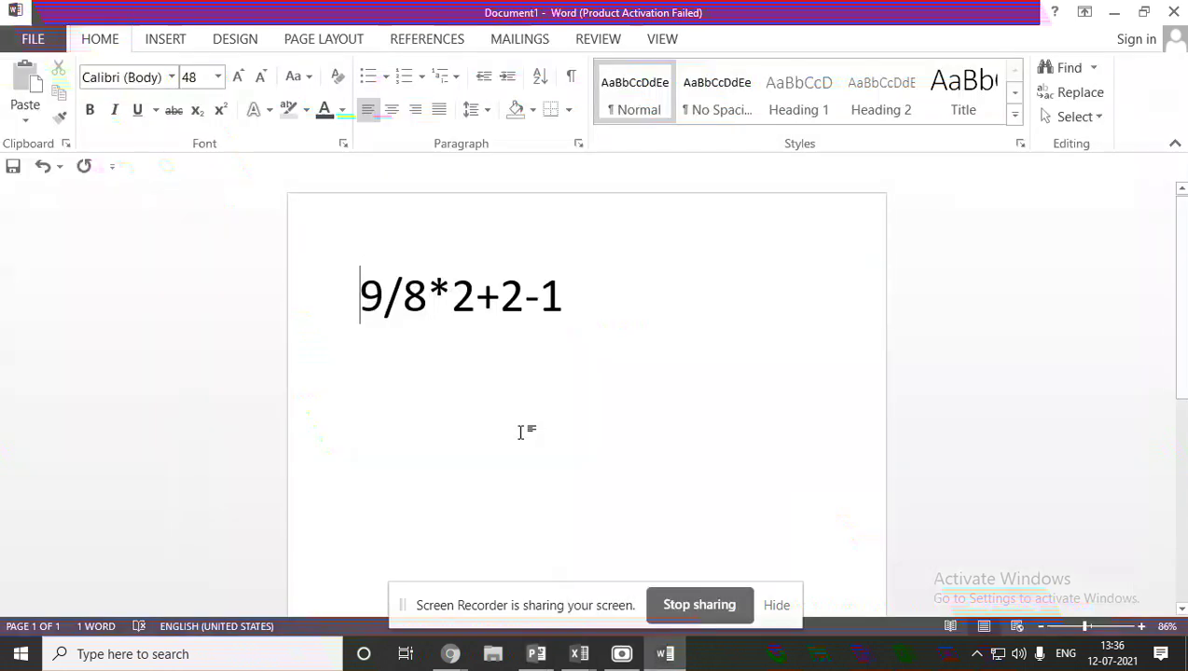
Replace the expression with 9-7+6, highlight its 9-7 part, then return to the operators slide.
{"action": "left_click", "coordinate": [324, 278]}
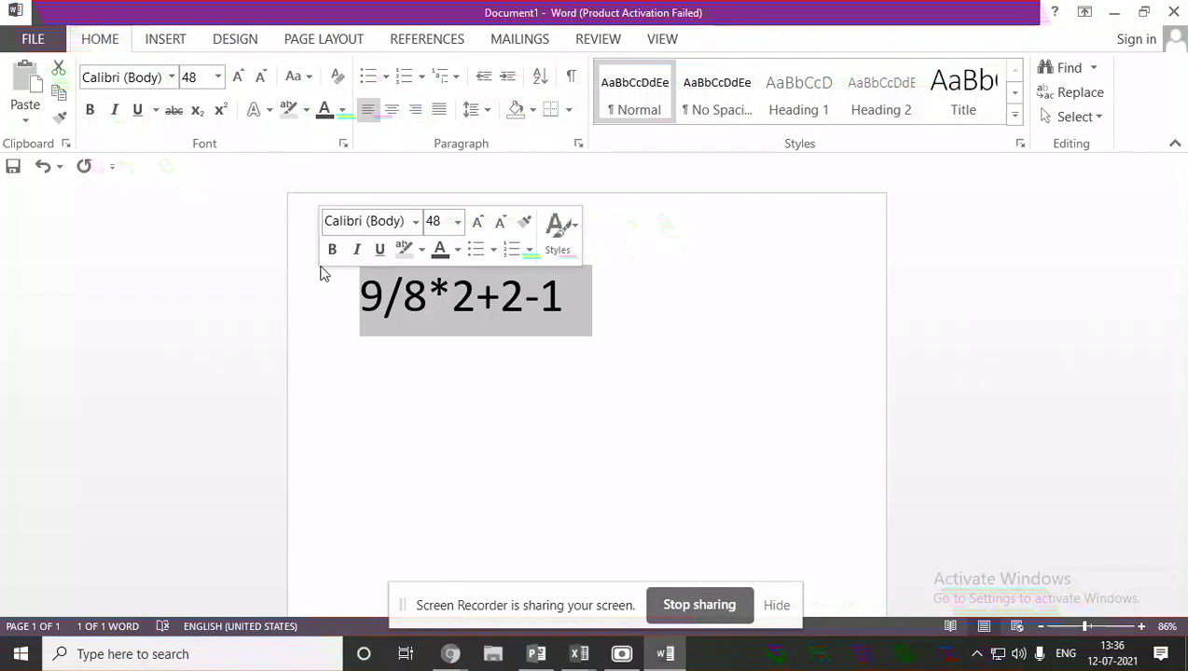
{"action": "type", "text": "9-7"}
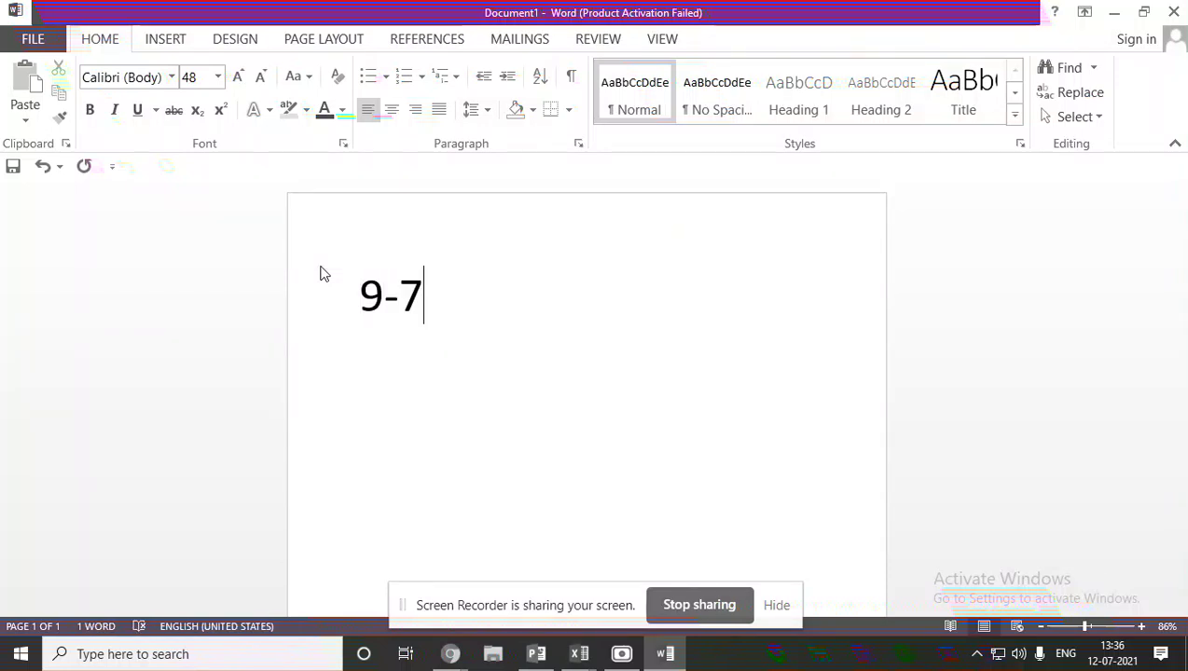
{"action": "type", "text": "+6"}
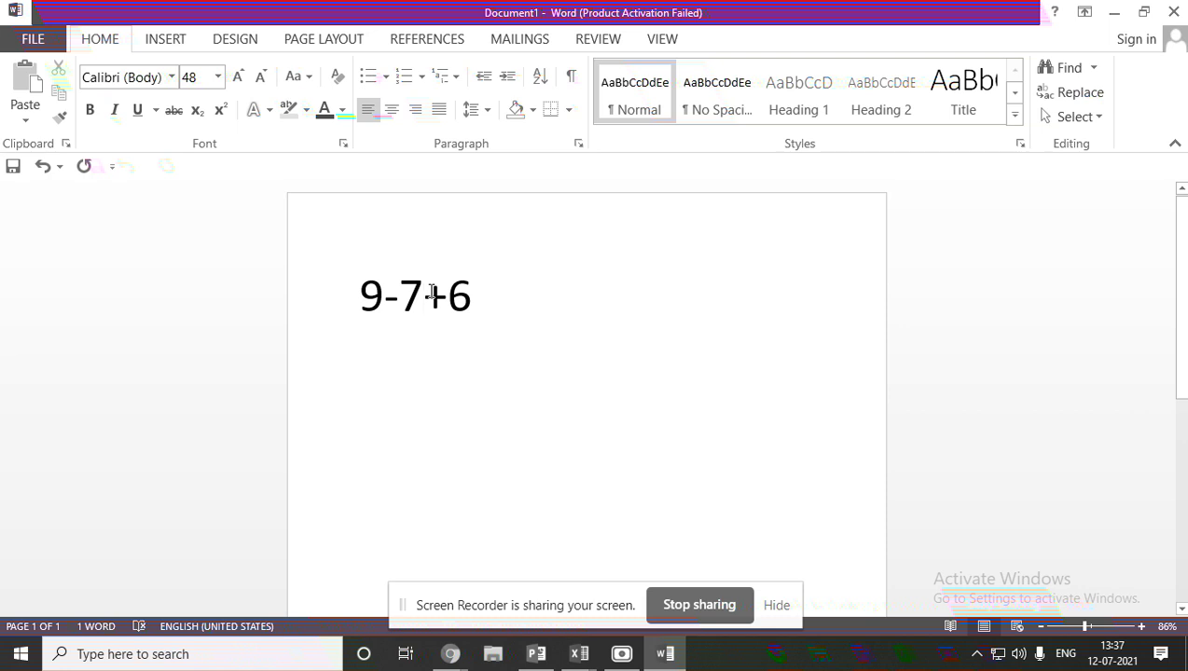
{"action": "left_click_drag", "start_coordinate": [432, 293], "coordinate": [370, 297]}
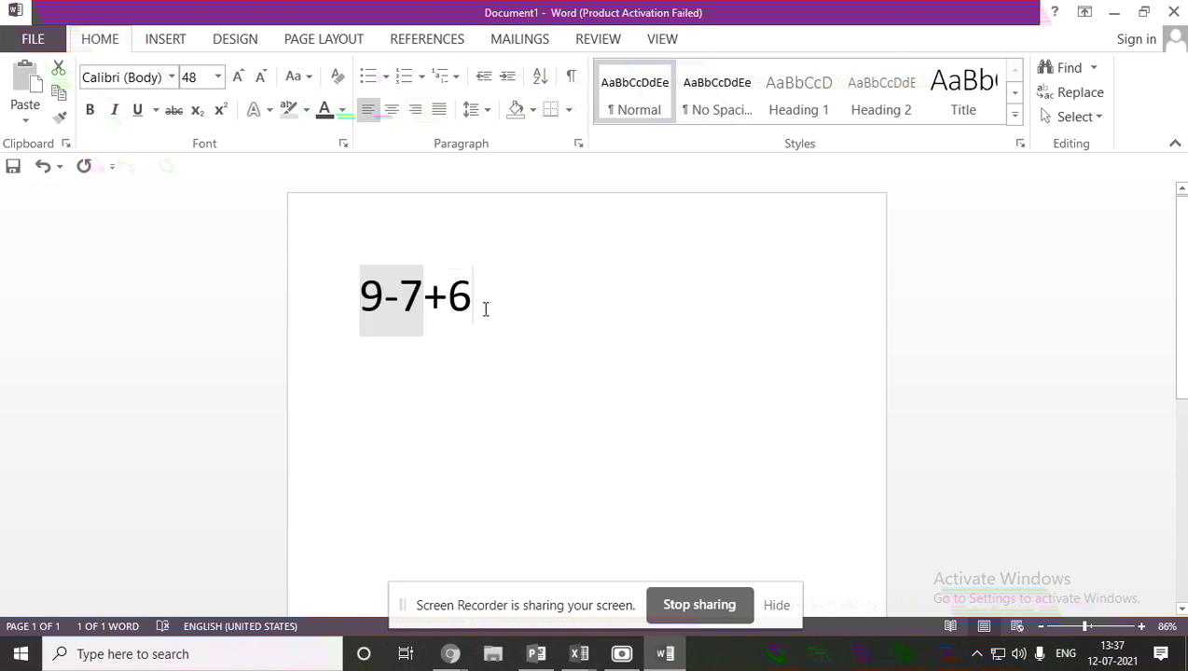
{"action": "left_click", "coordinate": [462, 276]}
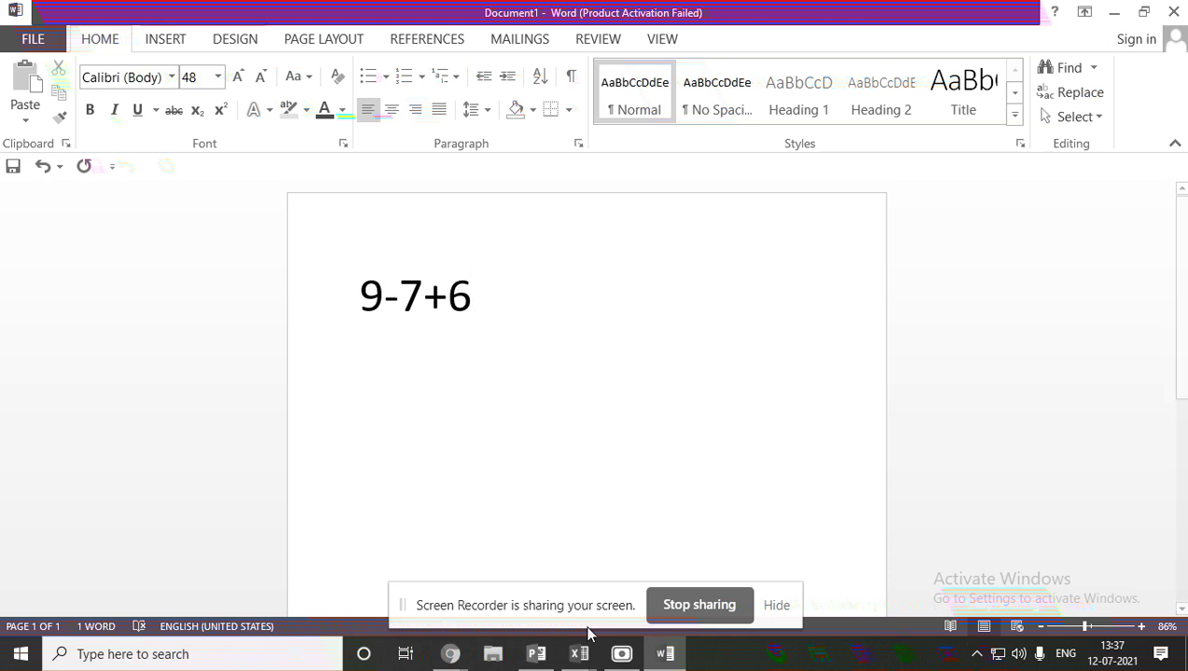
{"action": "mouse_move", "coordinate": [539, 657]}
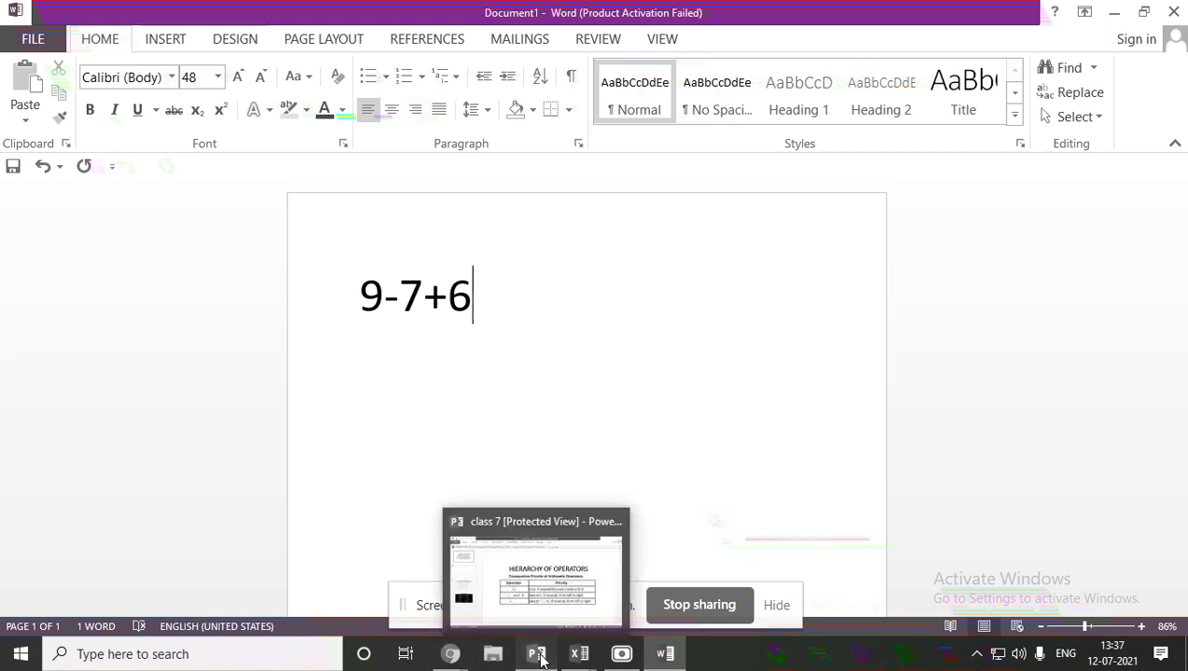
{"action": "left_click", "coordinate": [528, 548]}
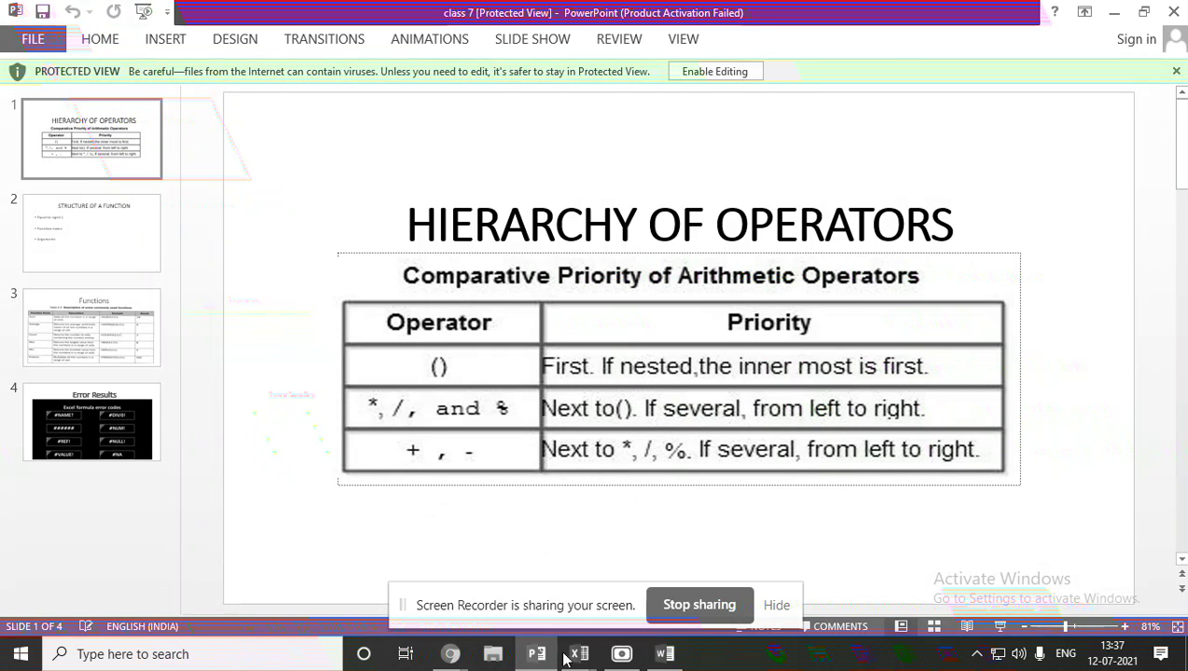
Bring Excel's Book1 forward and open its File menu.
{"action": "mouse_move", "coordinate": [660, 661]}
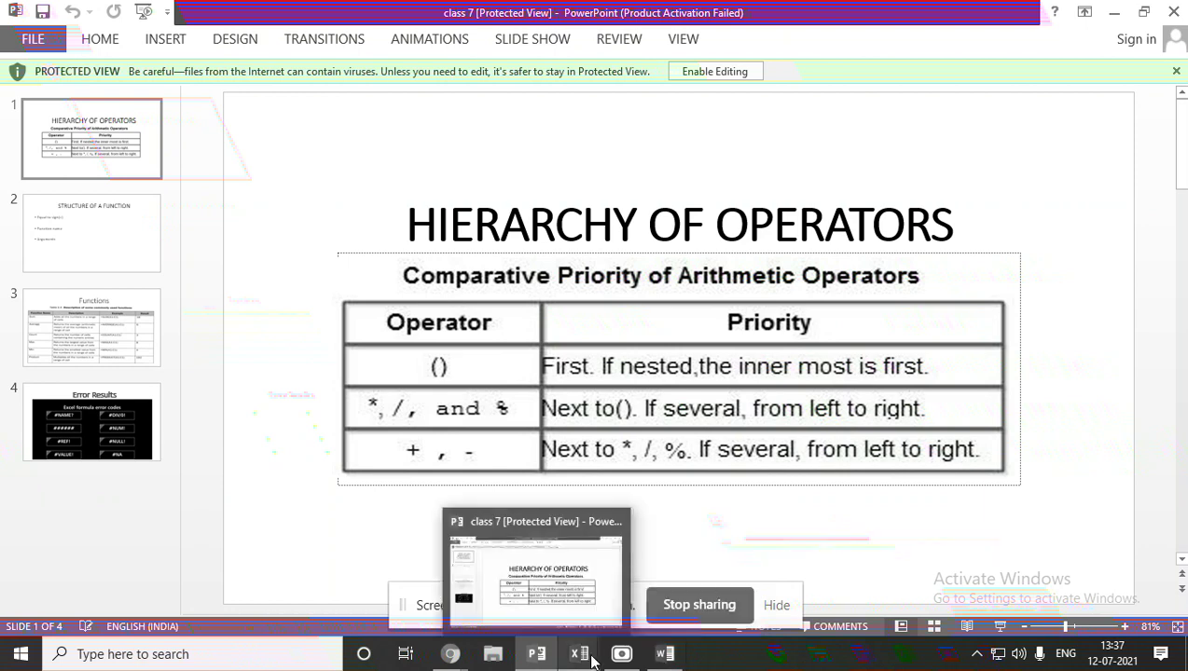
{"action": "left_click", "coordinate": [579, 653]}
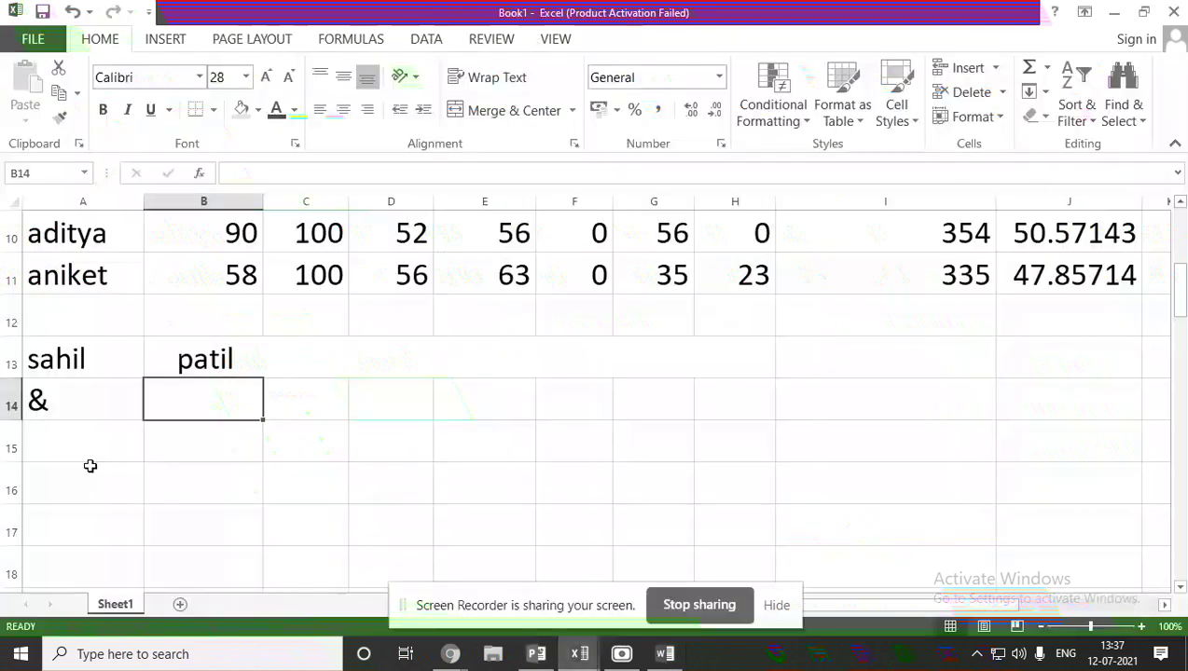
{"action": "left_click", "coordinate": [36, 40]}
Create a blank workbook and set the range A1:Q19 to 36-point text.
{"action": "left_click", "coordinate": [74, 124]}
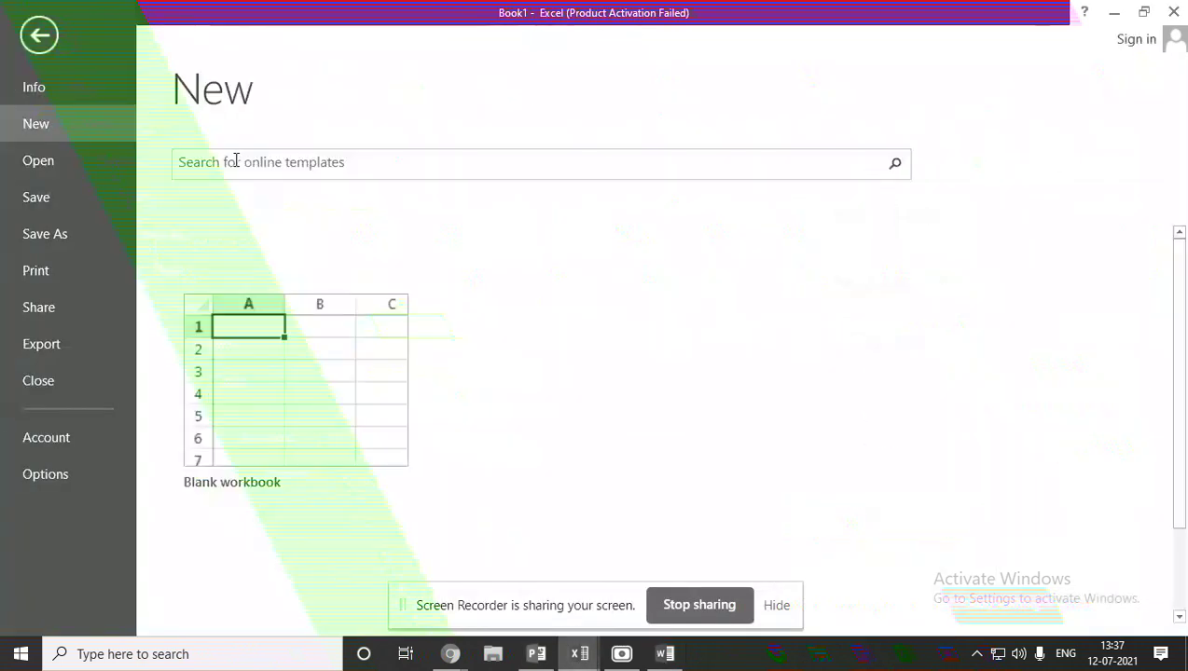
{"action": "left_click", "coordinate": [264, 375]}
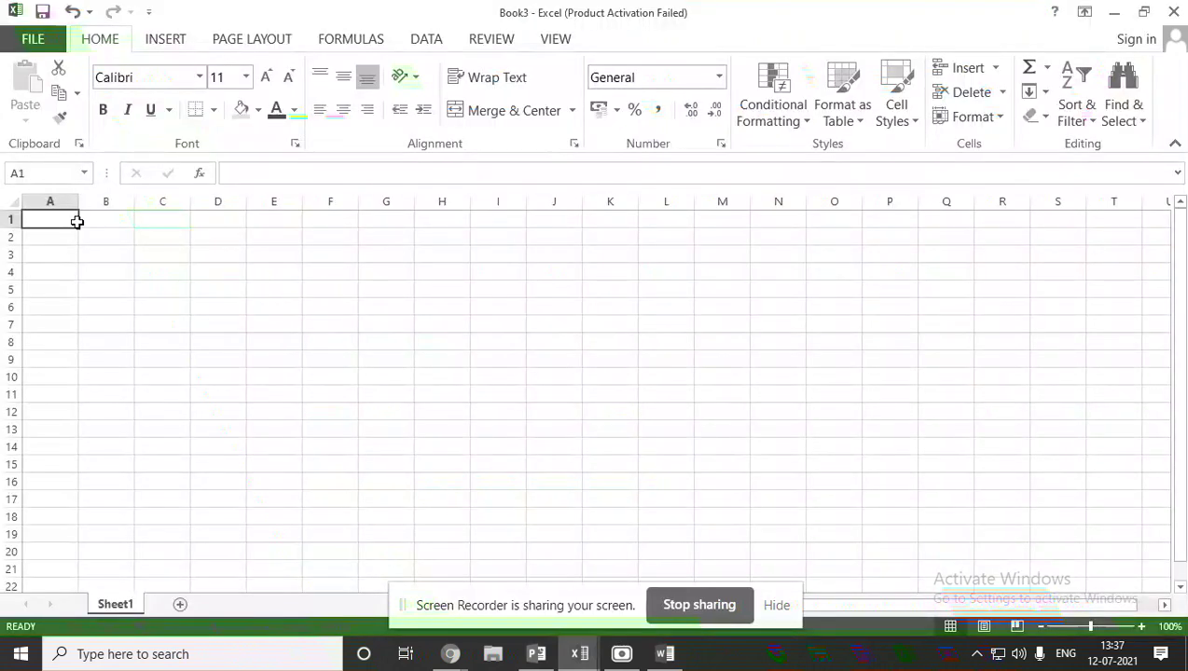
{"action": "left_click_drag", "start_coordinate": [76, 220], "coordinate": [961, 539]}
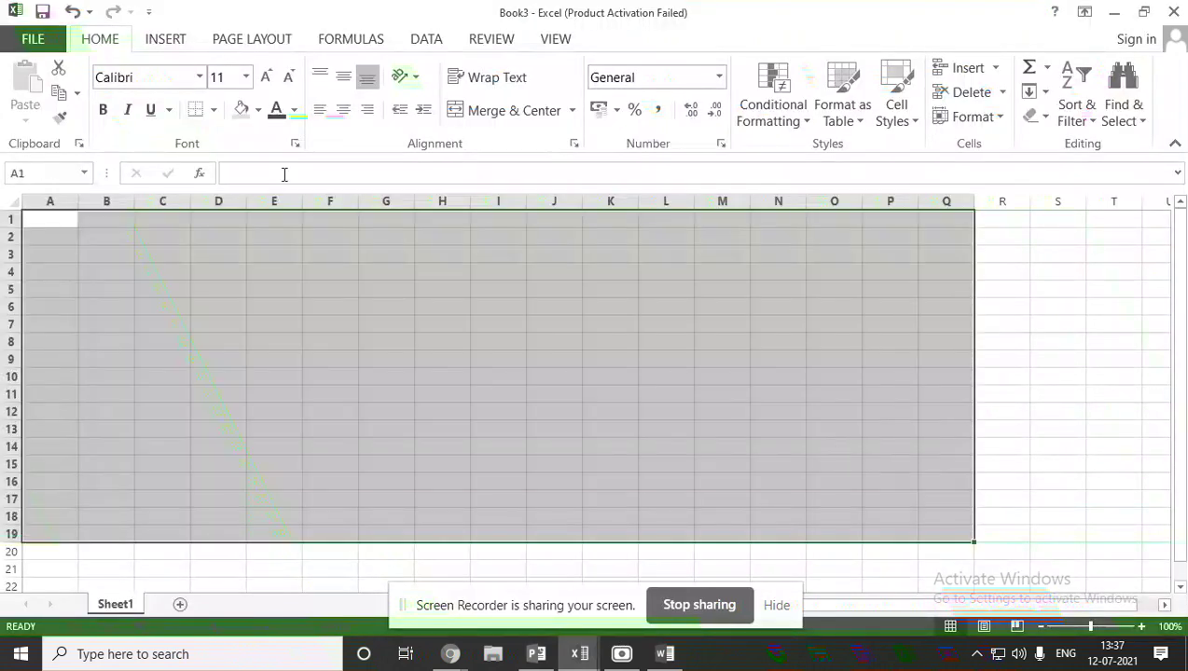
{"action": "left_click", "coordinate": [248, 78]}
{"action": "left_click", "coordinate": [222, 316]}
Enter 34, 35, 50 and 7 in cells A1 to D1.
{"action": "left_click", "coordinate": [58, 249]}
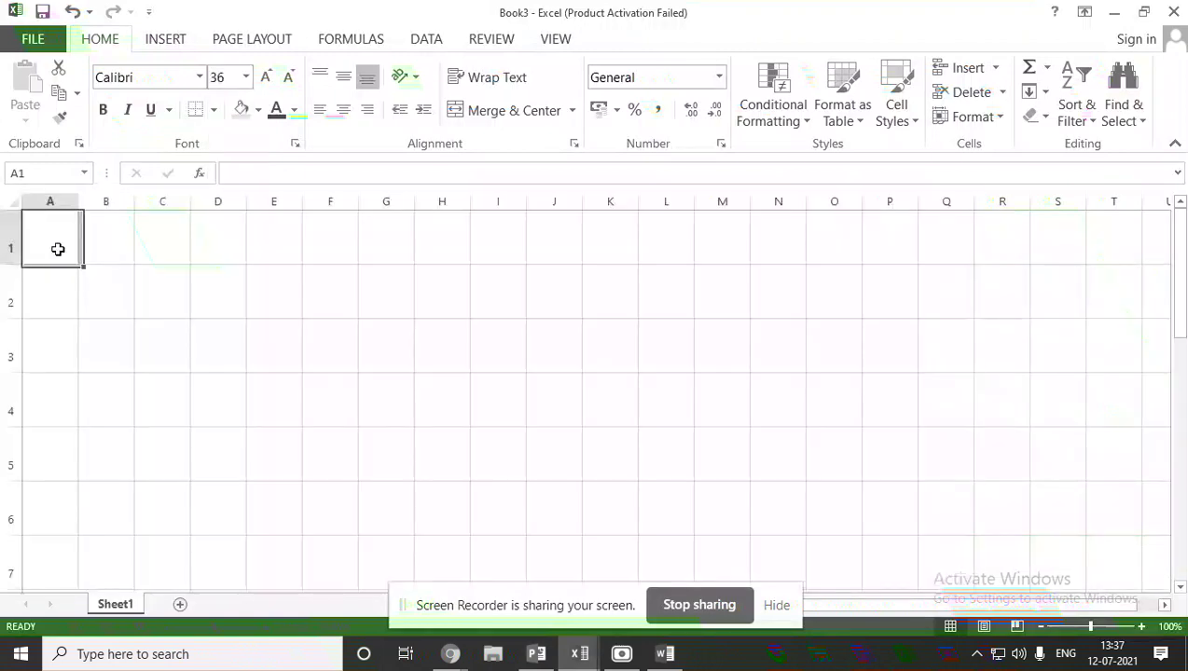
{"action": "double_click", "coordinate": [58, 248]}
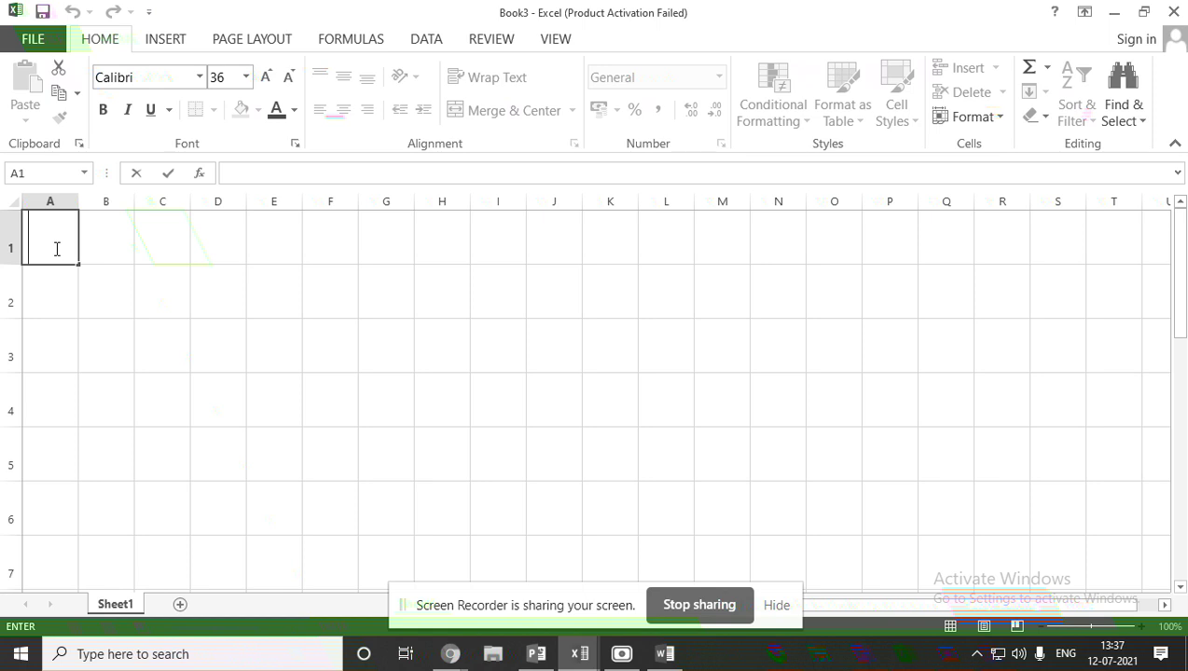
{"action": "type", "text": "34"}
{"action": "key", "text": "Tab"}
{"action": "type", "text": "3"}
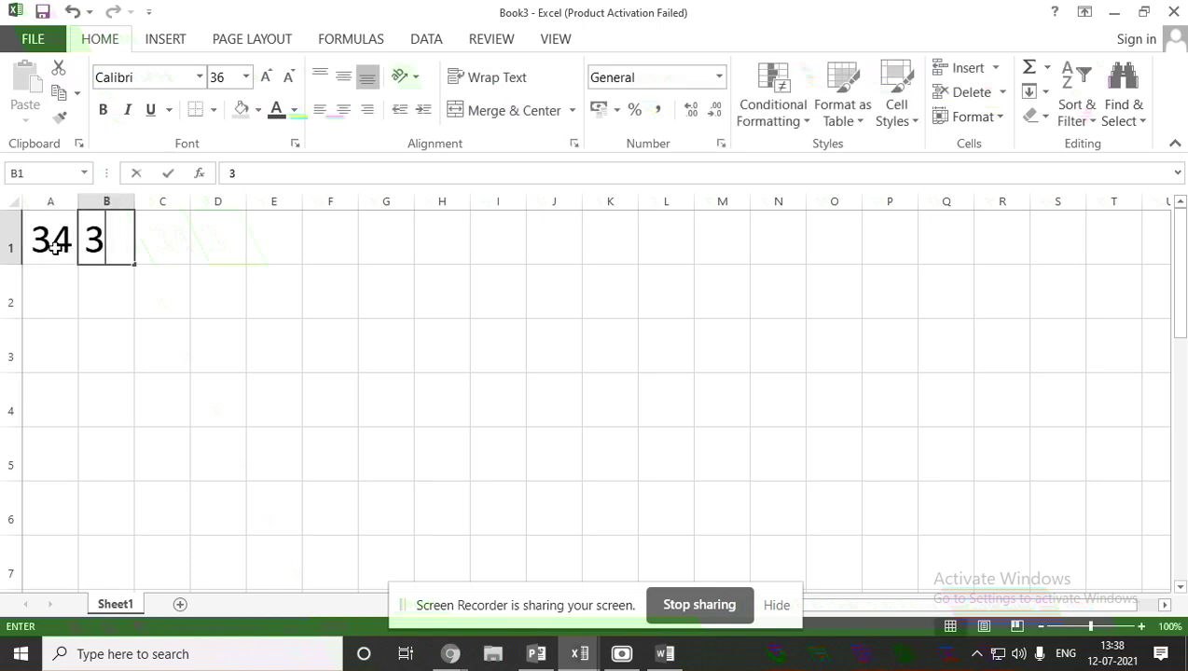
{"action": "type", "text": "5"}
{"action": "key", "text": "Tab"}
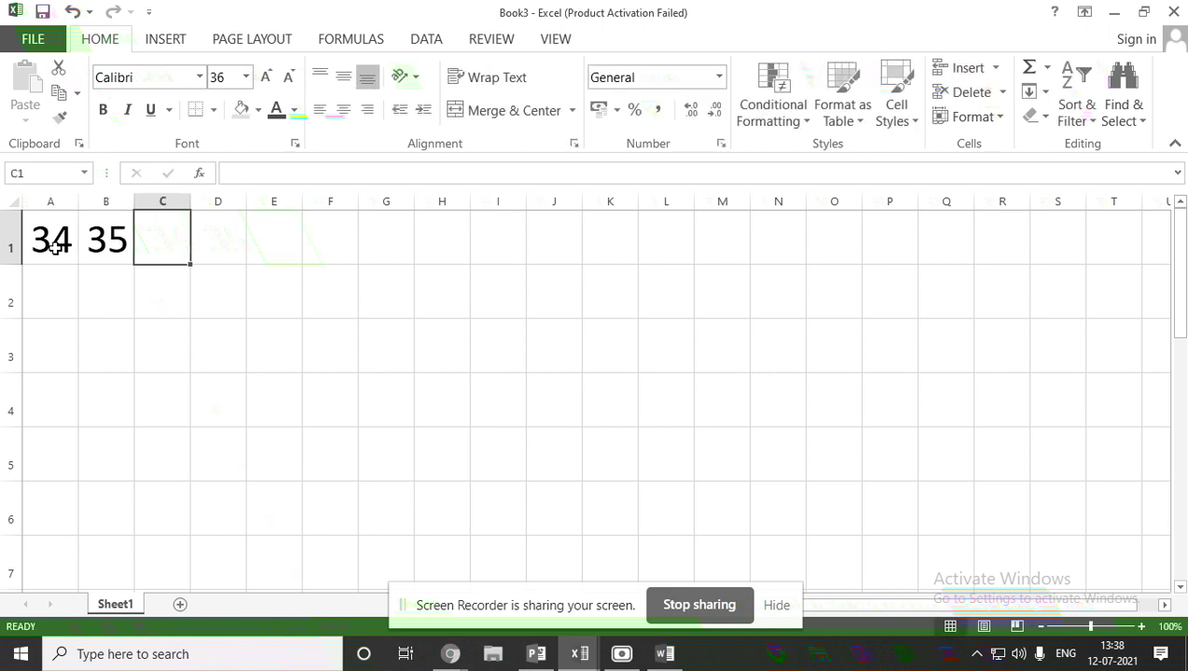
{"action": "type", "text": "50"}
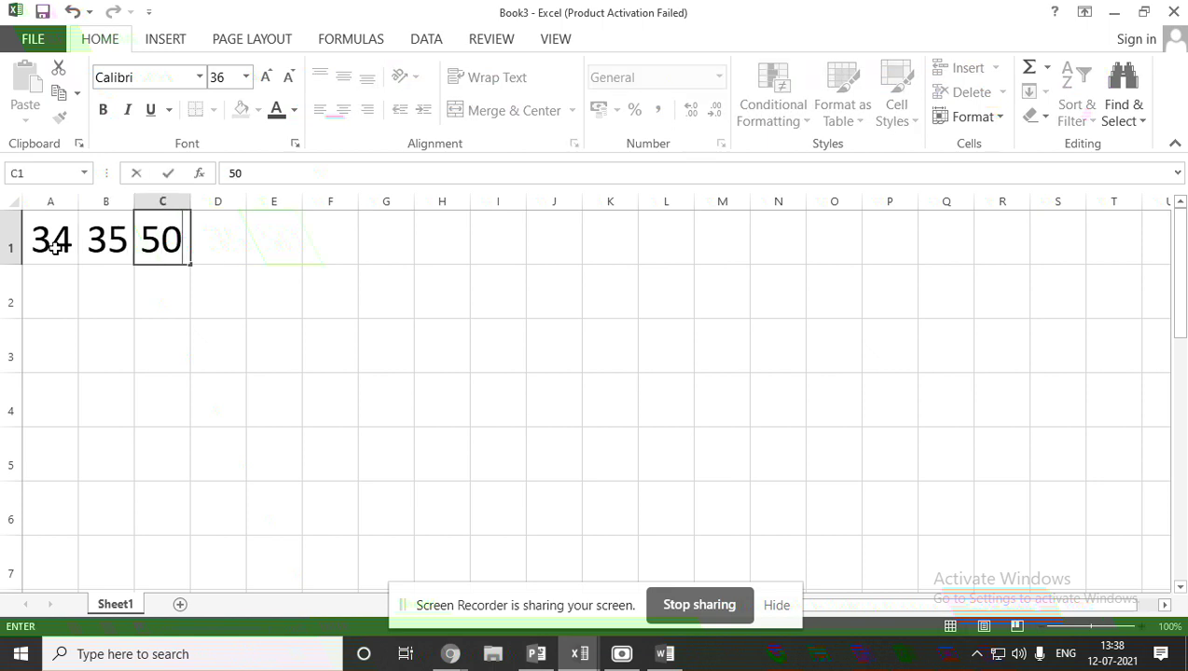
{"action": "key", "text": "Tab"}
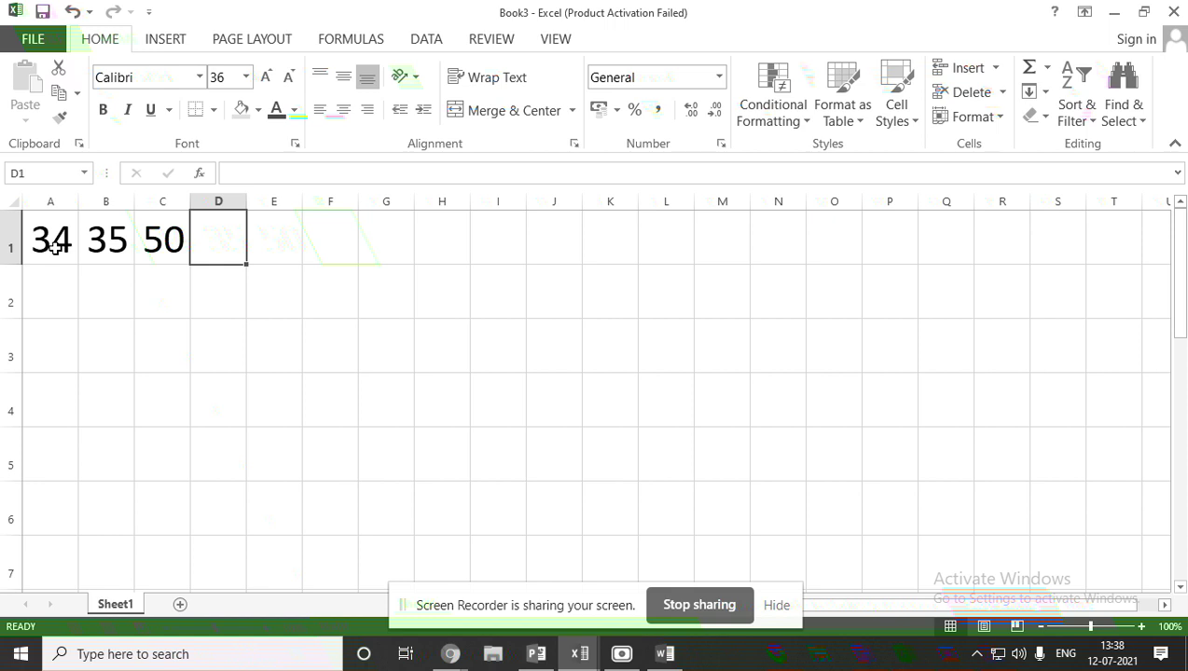
{"action": "type", "text": "7"}
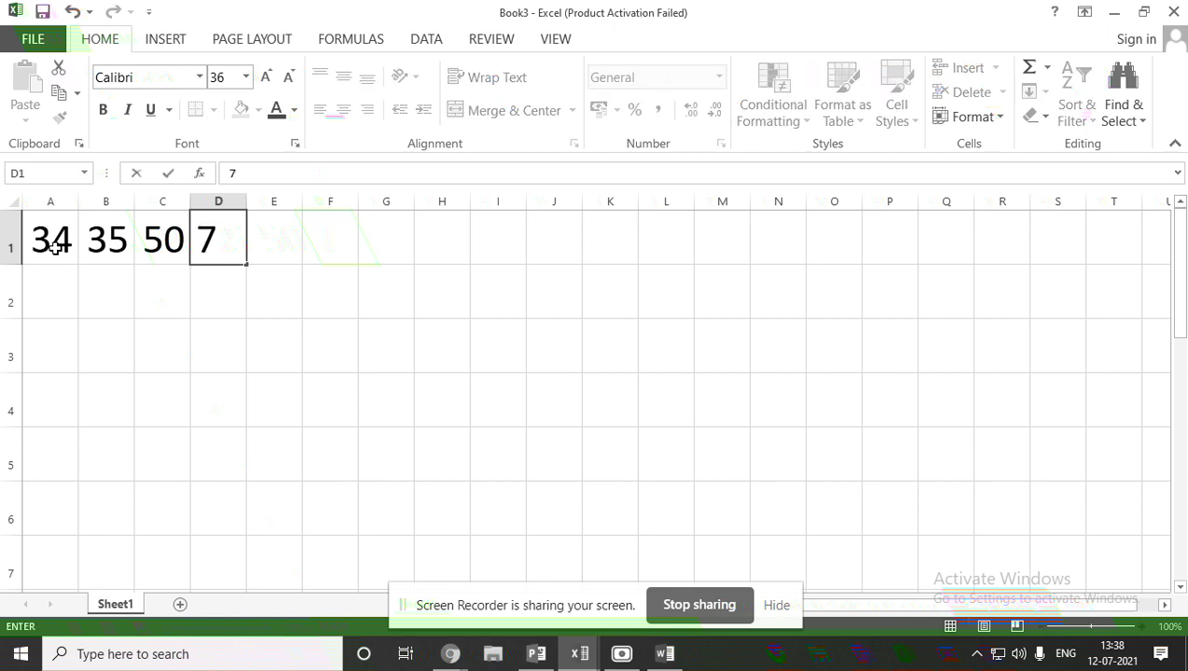
{"action": "double_click", "coordinate": [257, 236]}
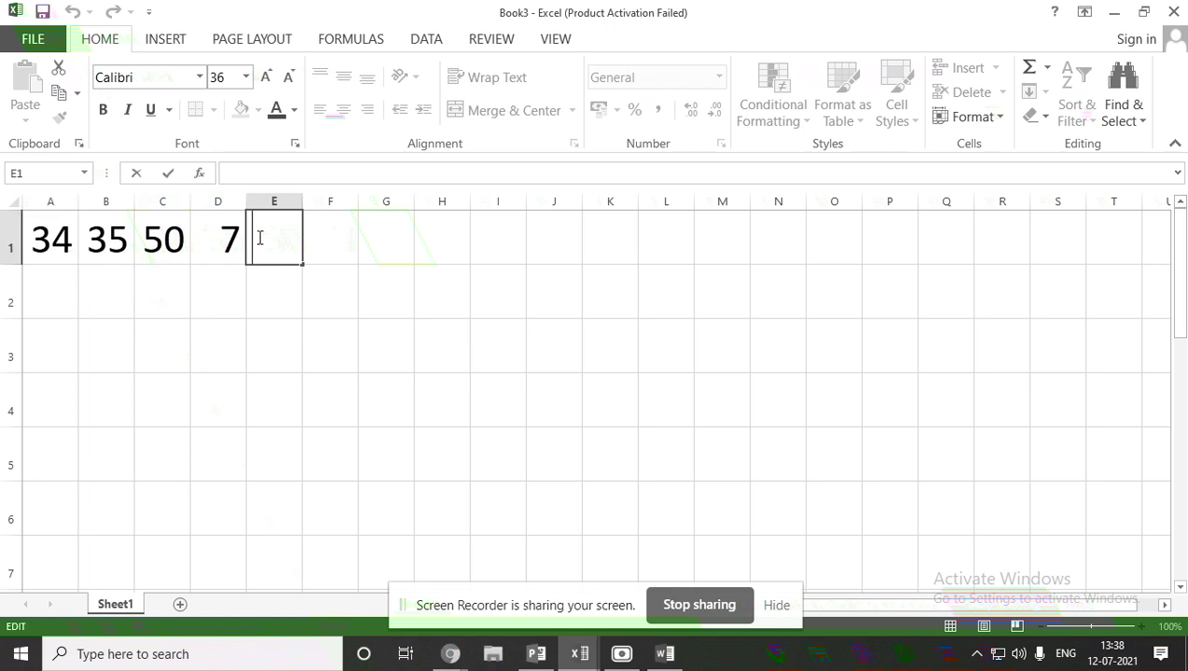
Enter =(A1+B1)*C1/D1 in E1, discarding stray references, so it displays 493.
{"action": "type", "text": "="}
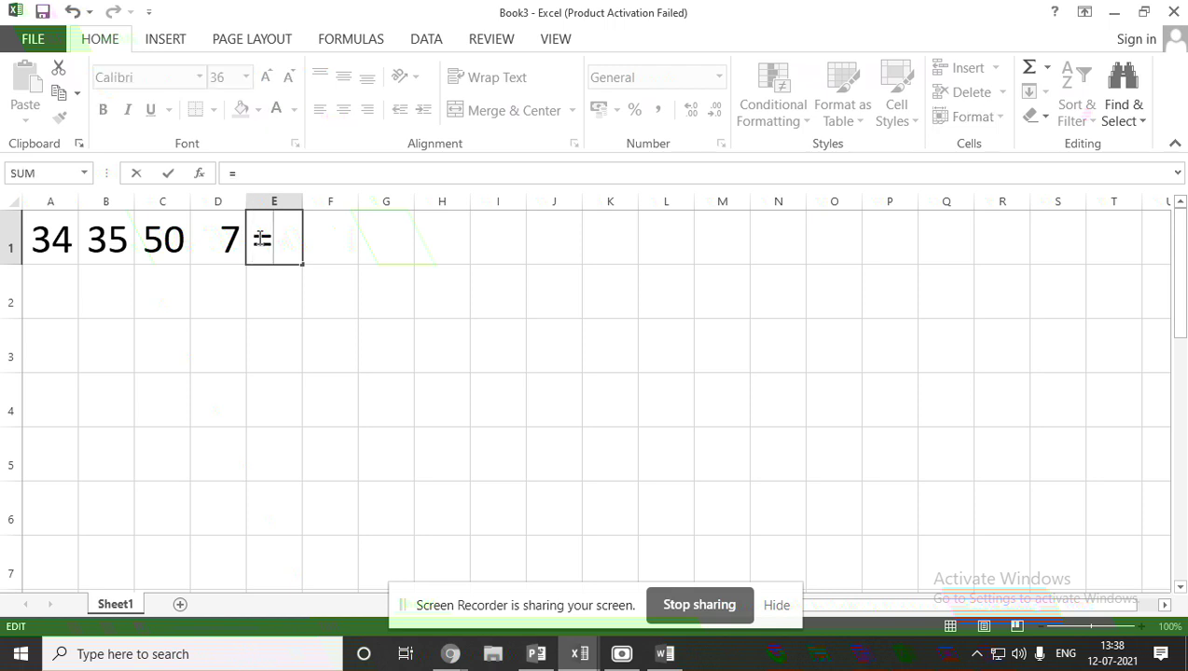
{"action": "left_click", "coordinate": [377, 248]}
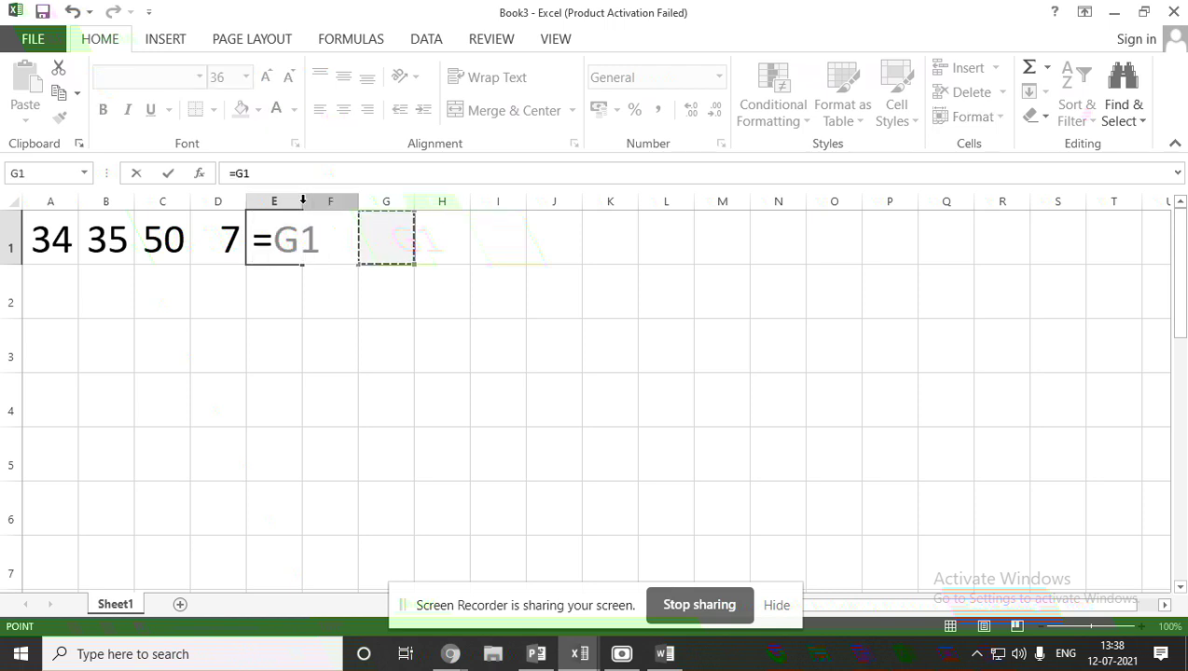
{"action": "left_click", "coordinate": [466, 246]}
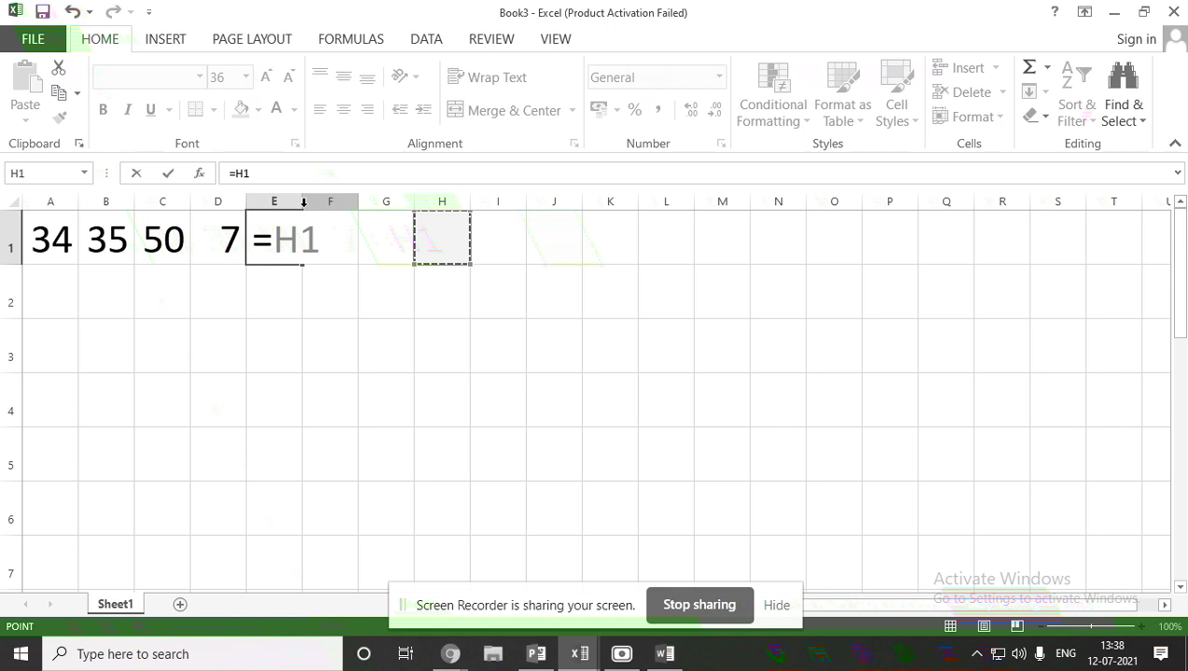
{"action": "left_click_drag", "start_coordinate": [303, 203], "coordinate": [400, 207]}
{"action": "left_click", "coordinate": [276, 243]}
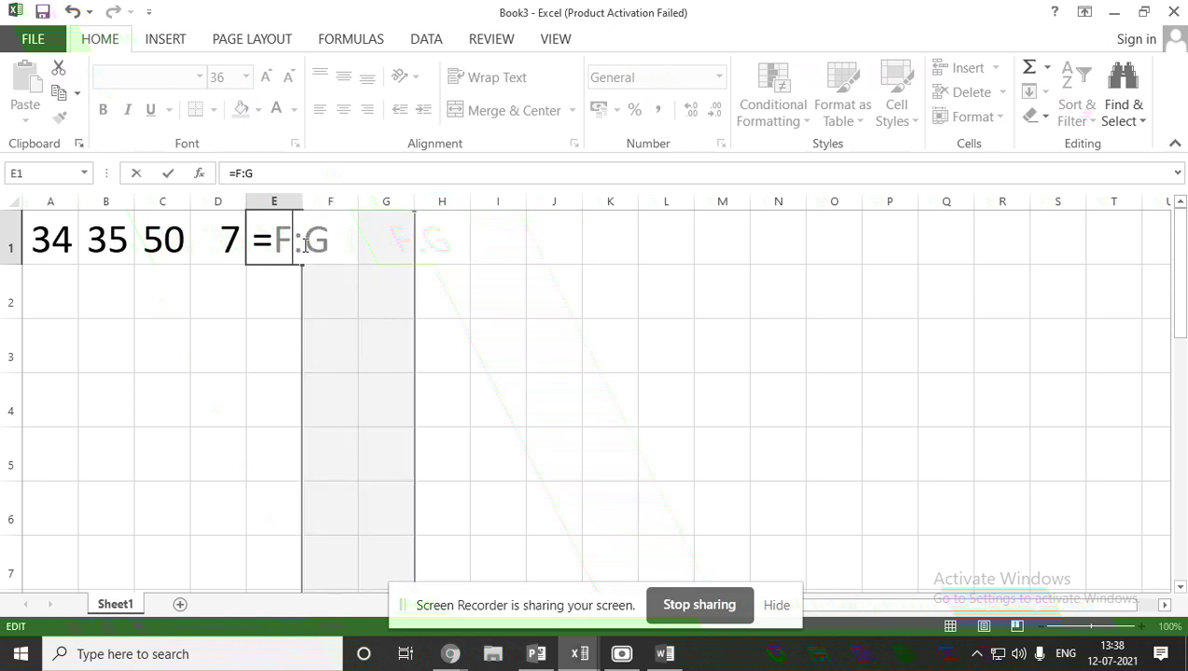
{"action": "key", "text": "BackSpace"}
{"action": "key", "text": "BackSpace"}
{"action": "key", "text": "BackSpace"}
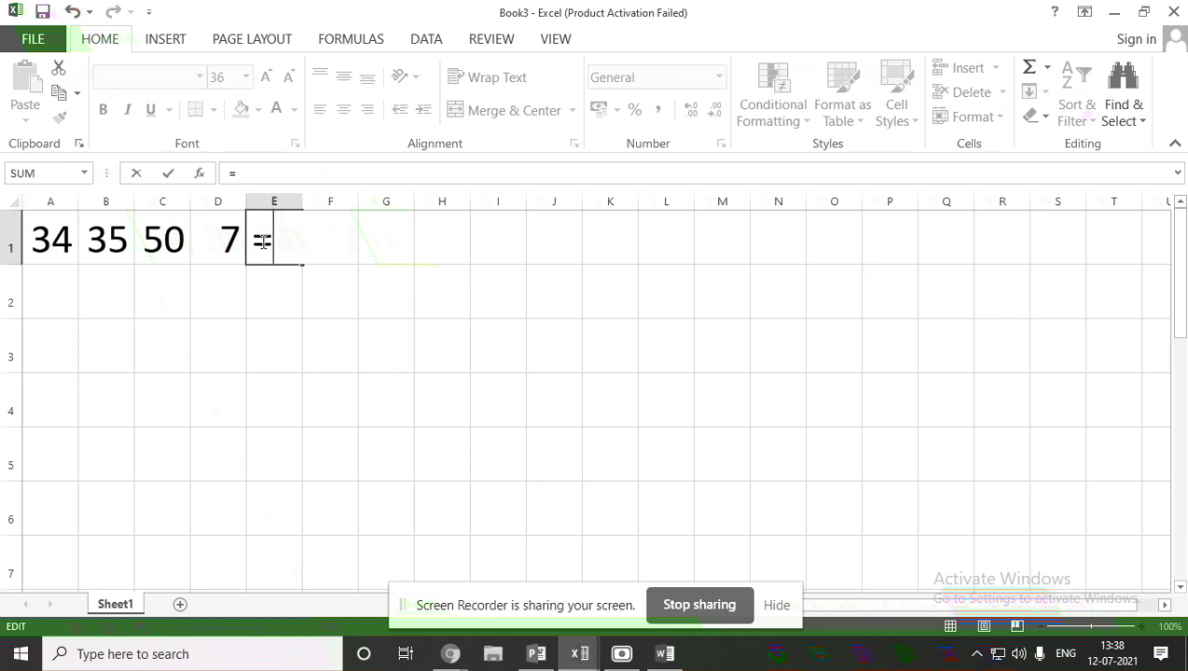
{"action": "type", "text": "(a1"}
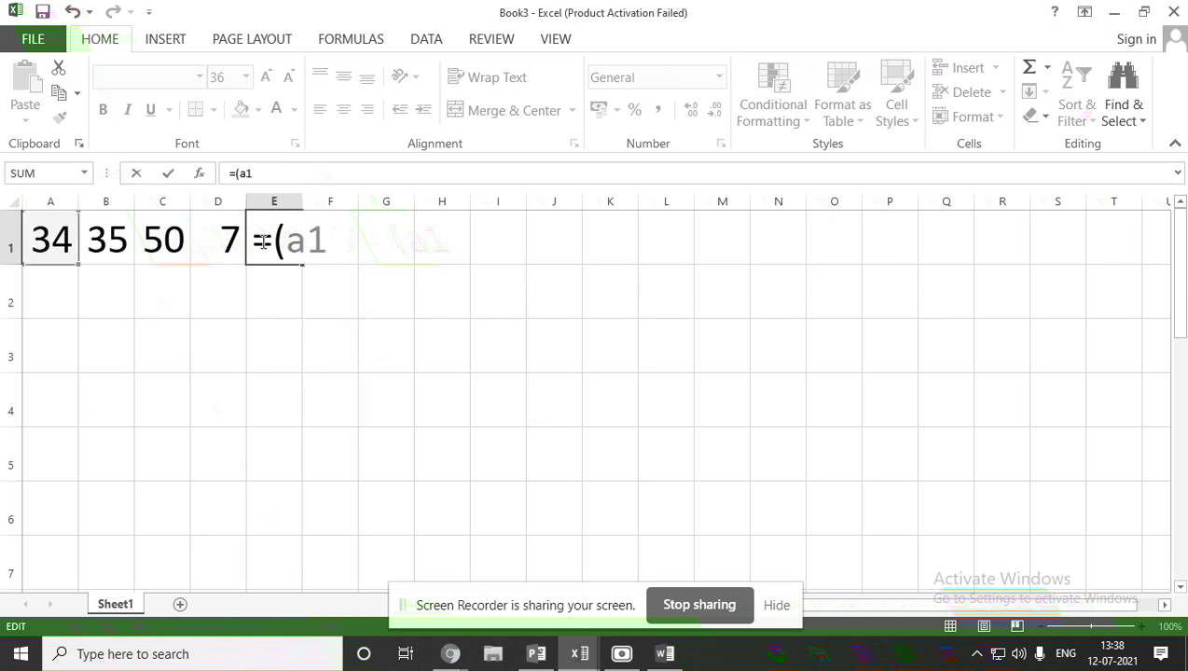
{"action": "type", "text": "+b1)"}
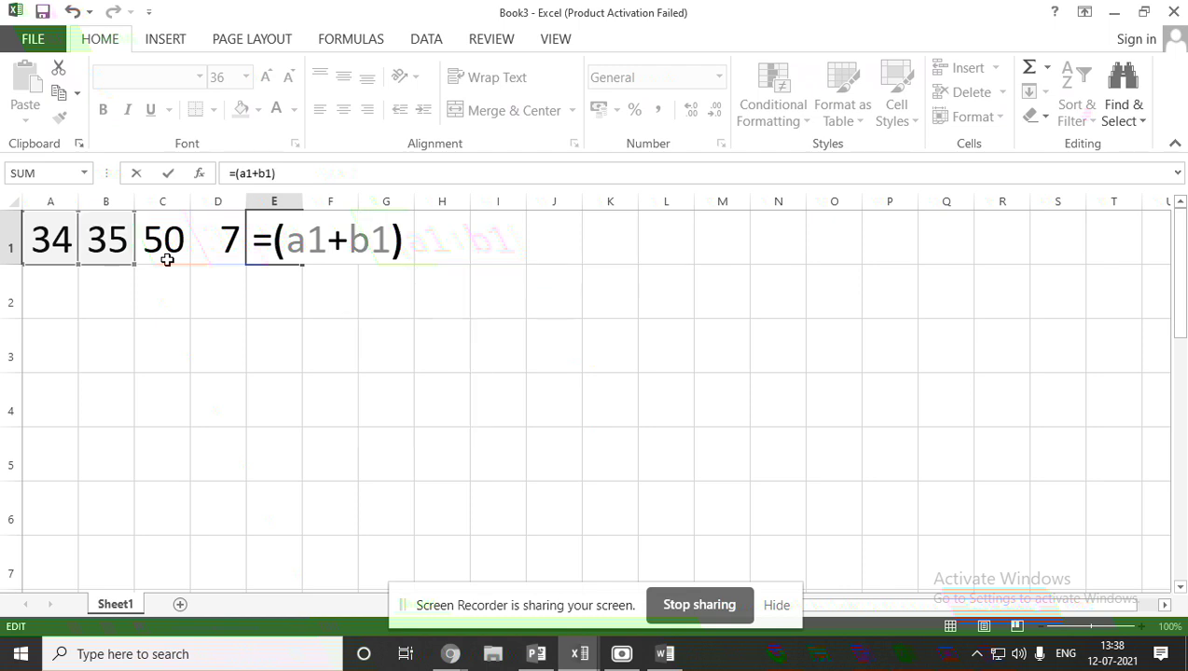
{"action": "type", "text": "*"}
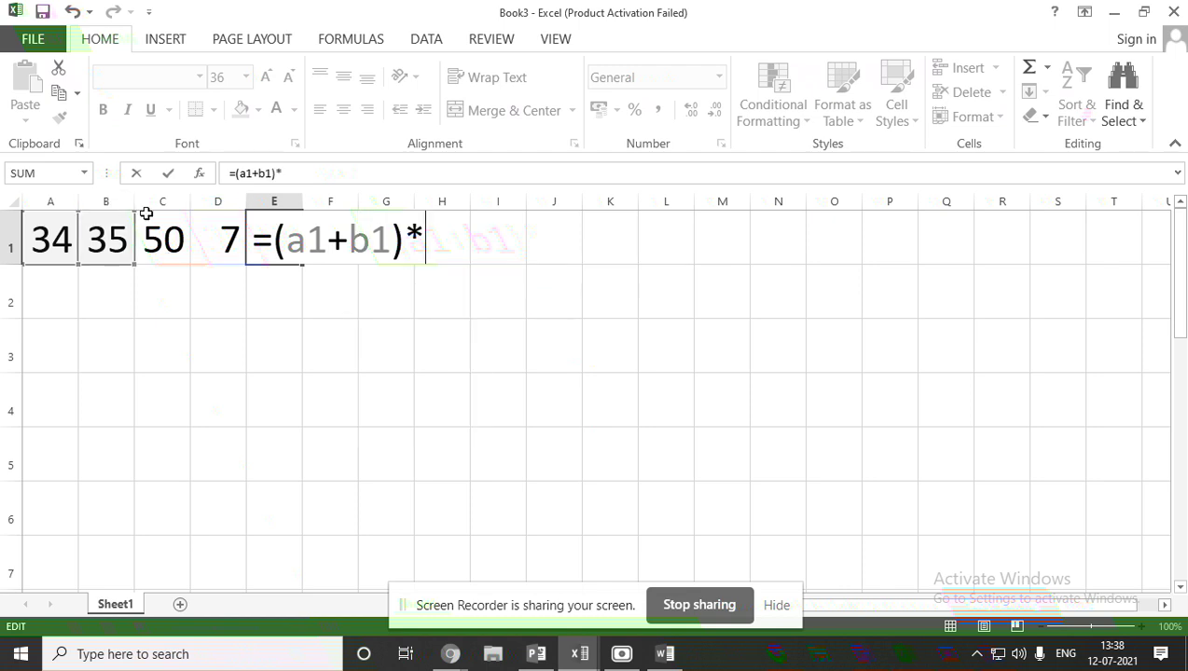
{"action": "type", "text": "c1"}
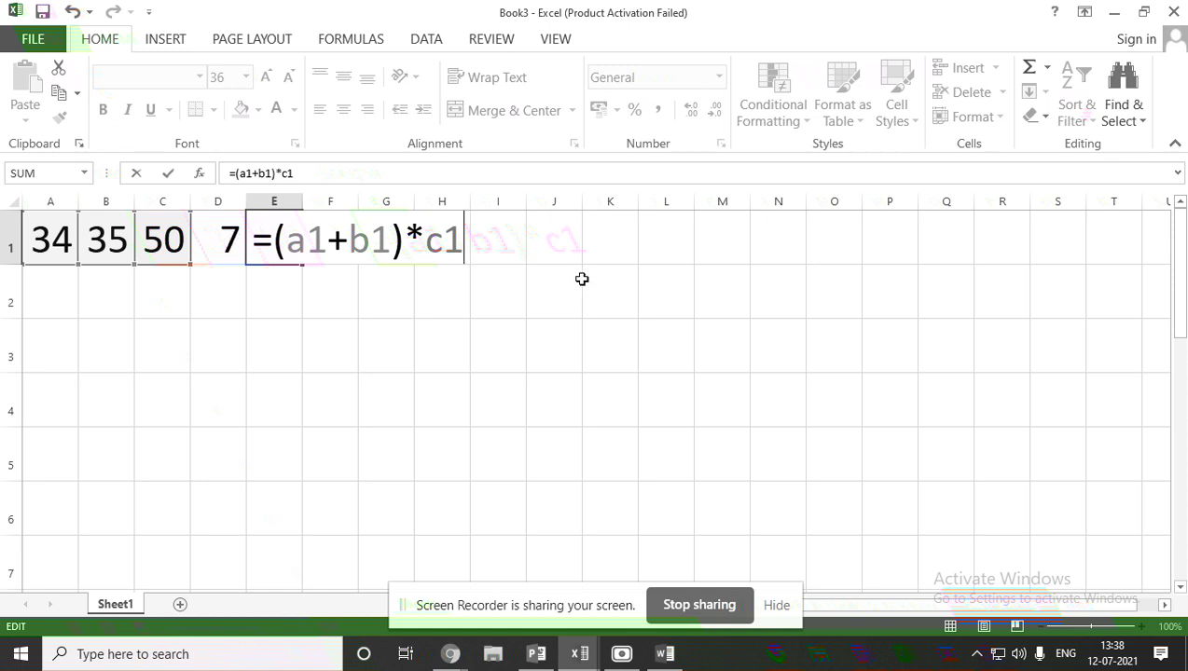
{"action": "type", "text": "/d1"}
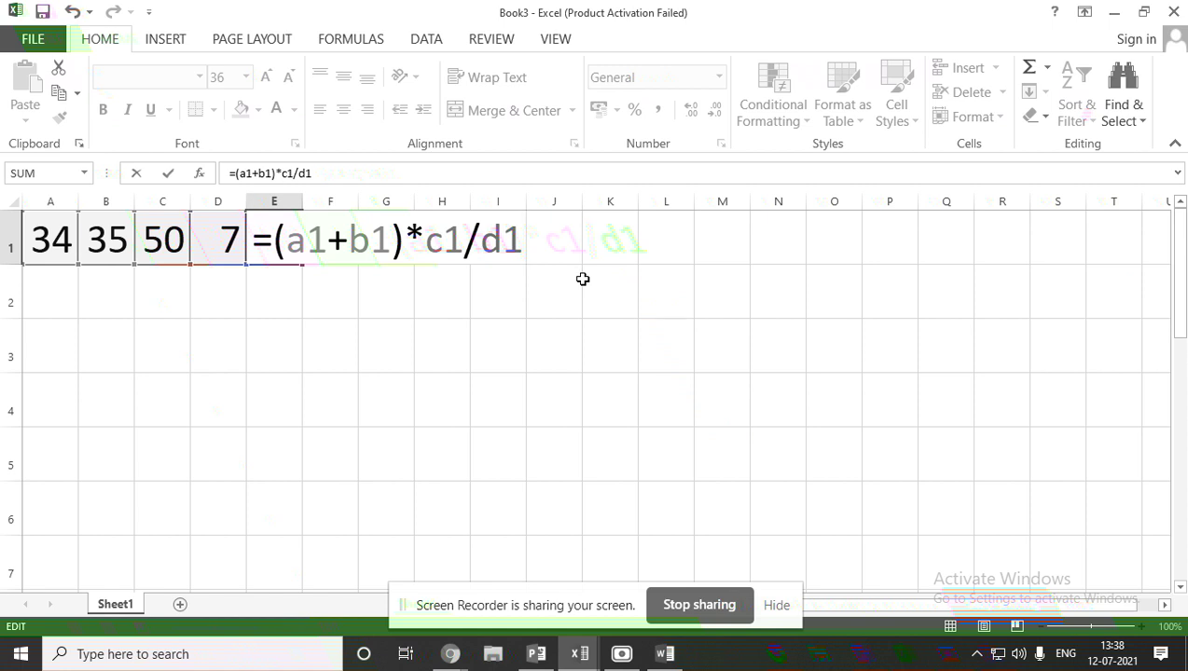
{"action": "key", "text": "Return"}
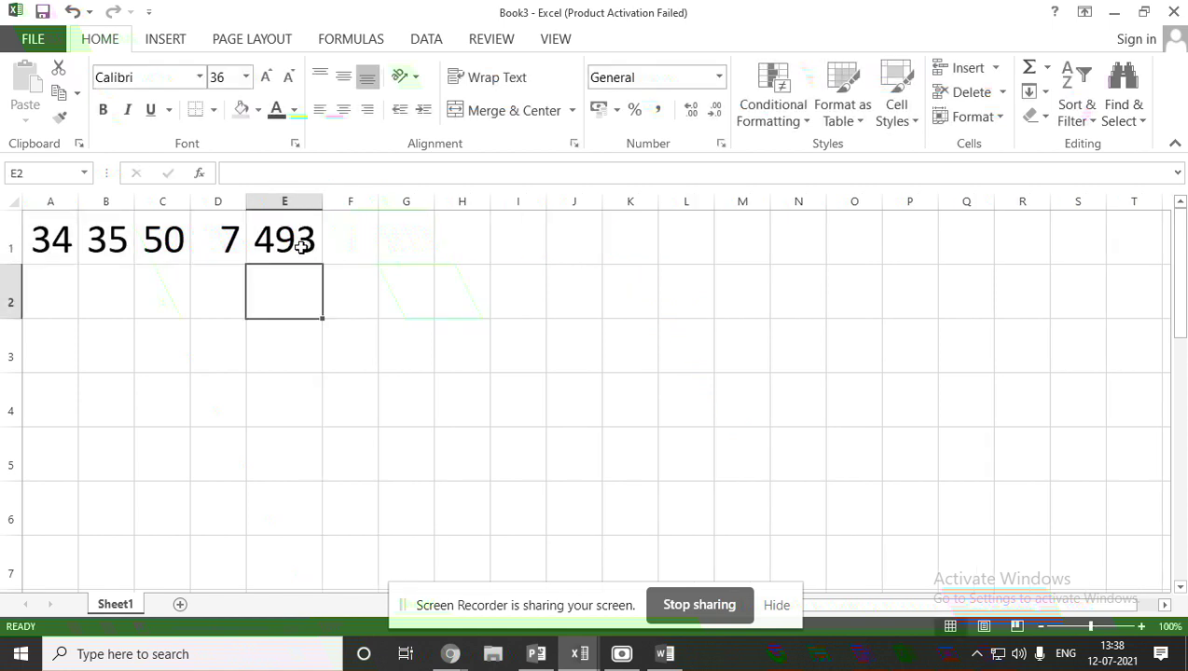
{"action": "left_click", "coordinate": [51, 355]}
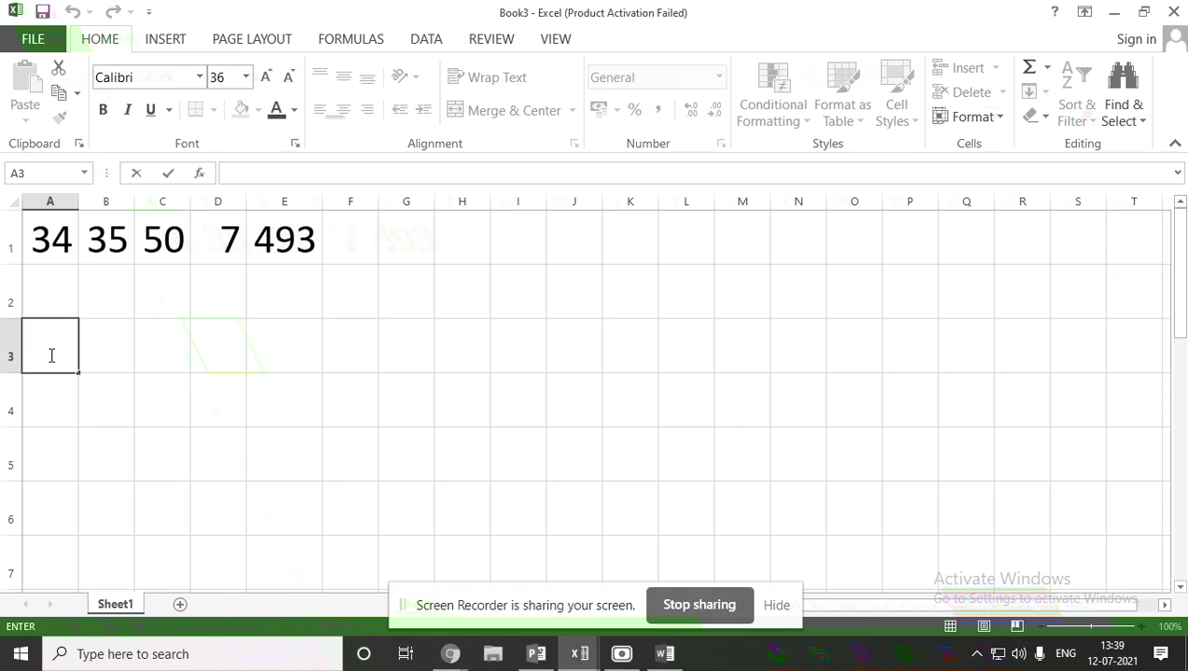
Enter 2, 4, 3 and 7 into A3 through D3, fixing a mistaken +3 in C3.
{"action": "type", "text": "2"}
{"action": "left_click", "coordinate": [125, 352]}
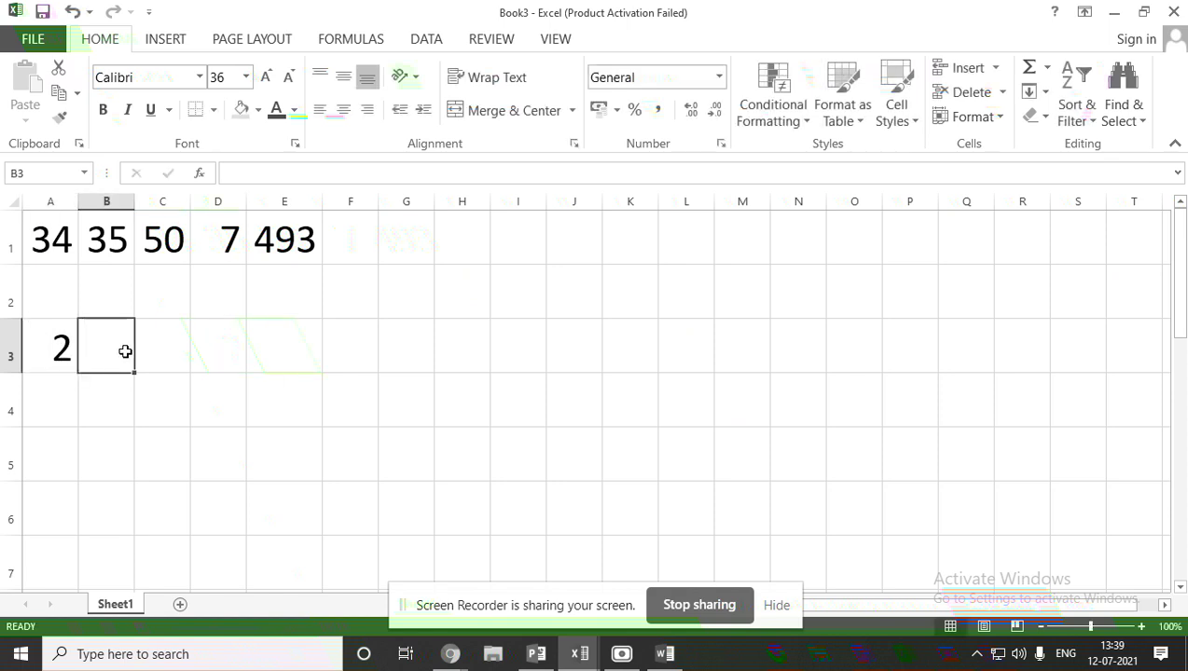
{"action": "type", "text": "4"}
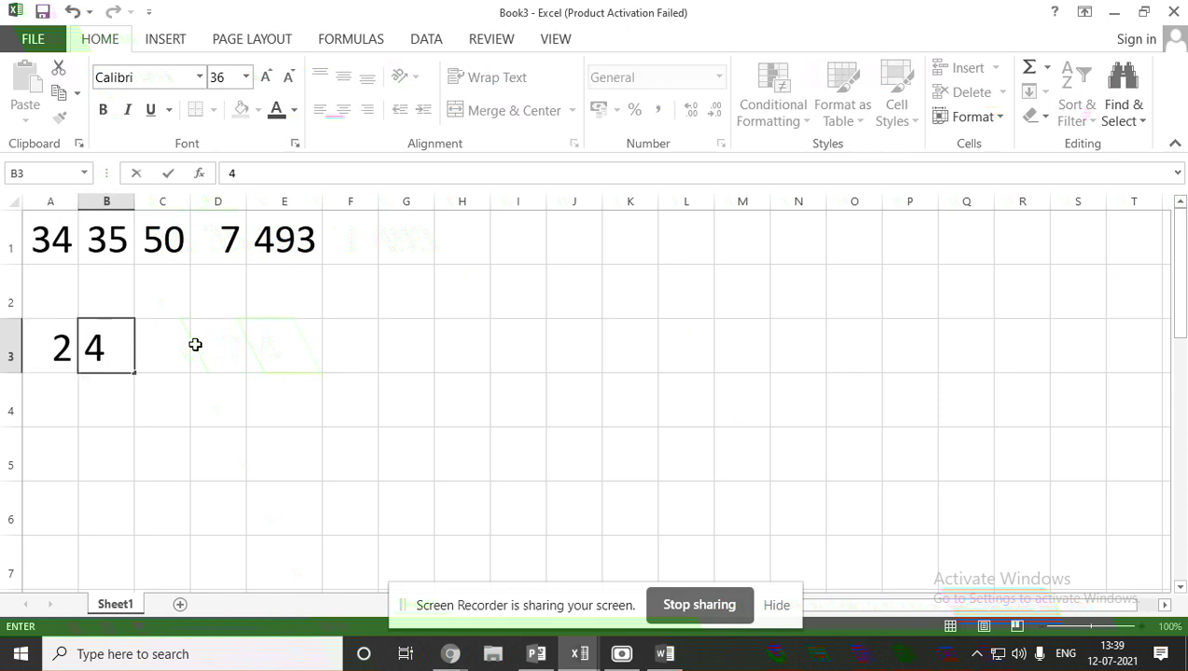
{"action": "left_click", "coordinate": [163, 344]}
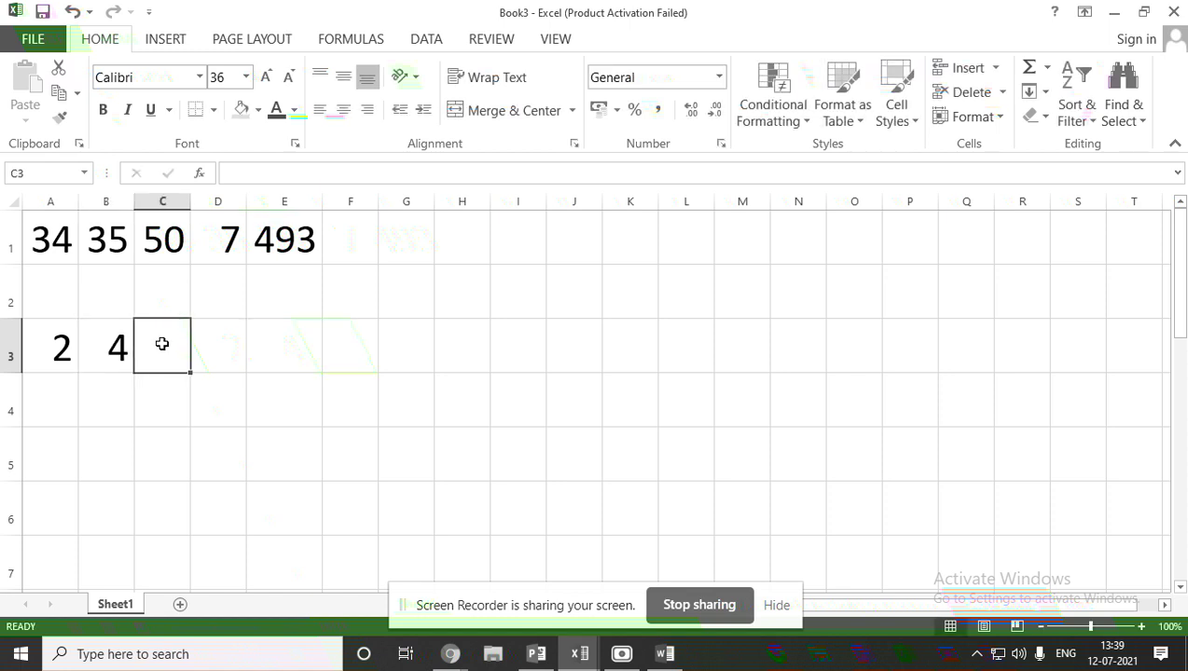
{"action": "type", "text": "+3"}
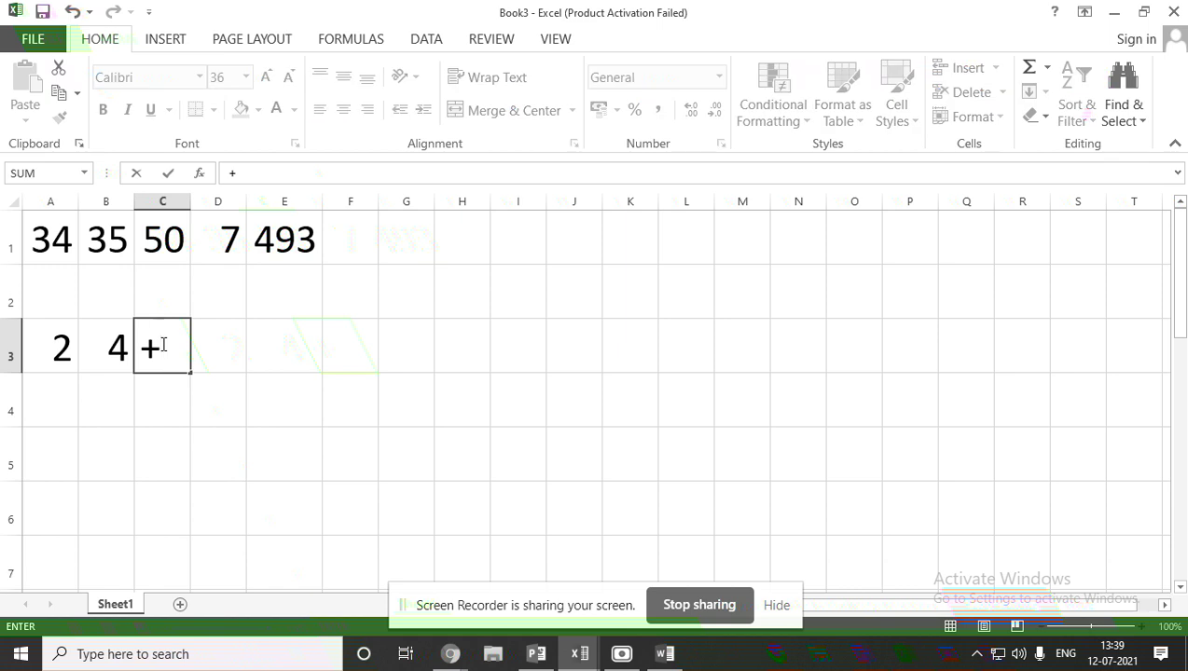
{"action": "key", "text": "BackSpace"}
{"action": "key", "text": "BackSpace"}
{"action": "type", "text": "3"}
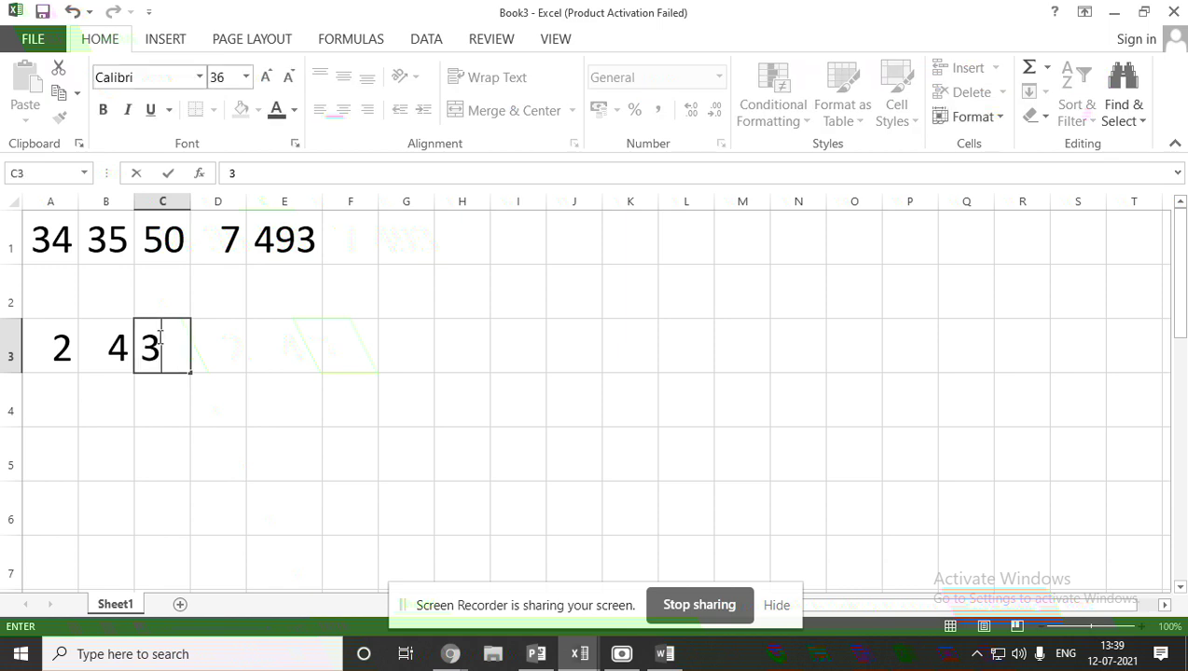
{"action": "left_click", "coordinate": [218, 351]}
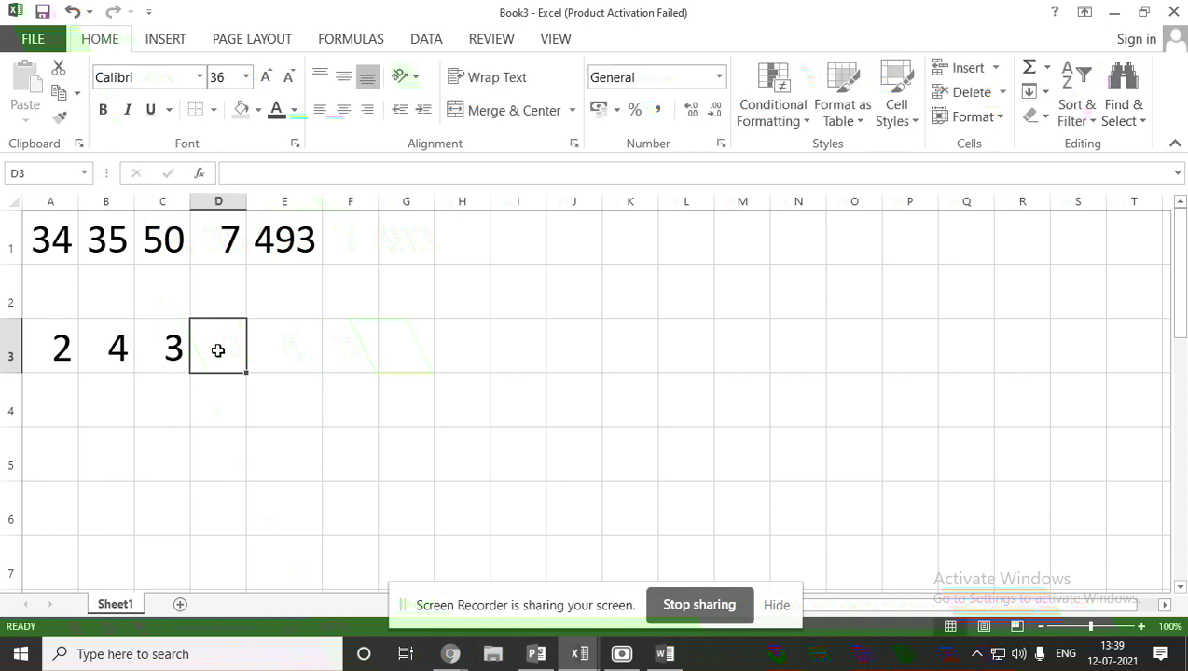
{"action": "type", "text": "7"}
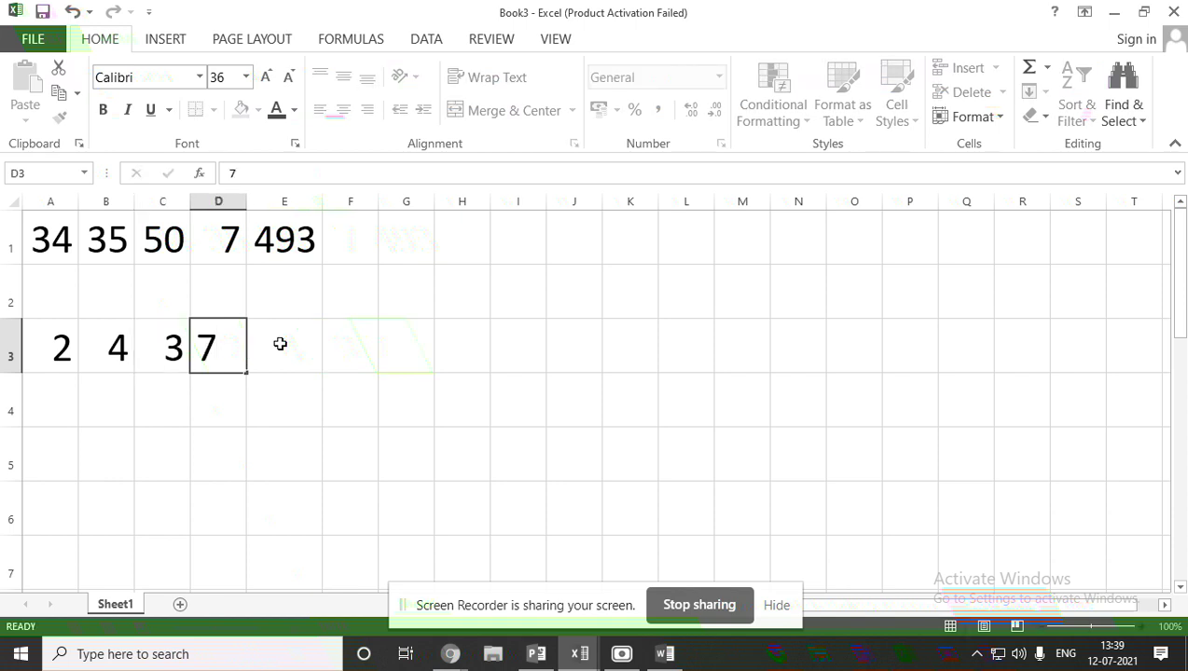
{"action": "left_click", "coordinate": [281, 345]}
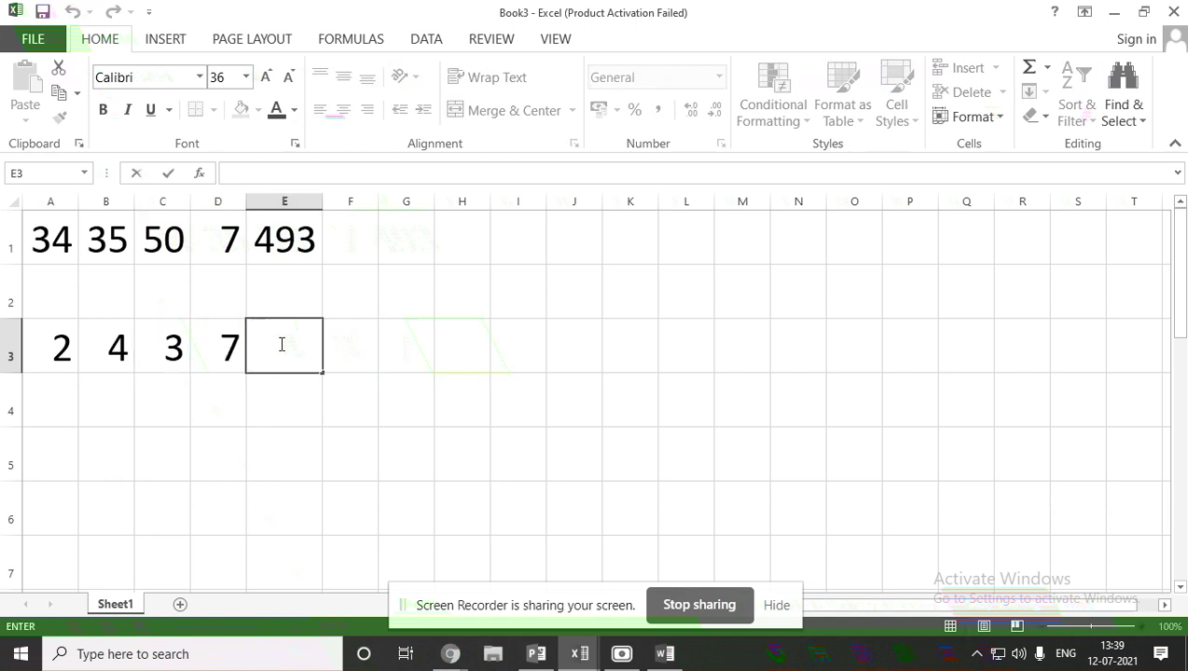
Enter =(A3*B3)+C3-D3 in E3 so it displays 4.
{"action": "type", "text": "="}
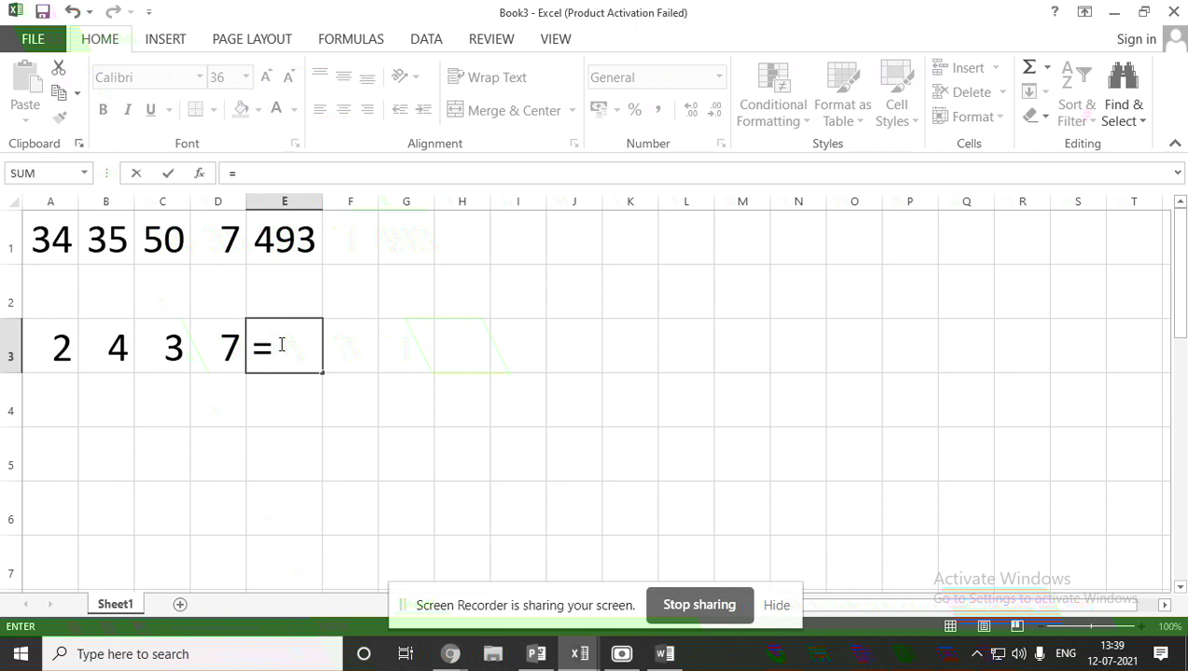
{"action": "type", "text": "("}
{"action": "type", "text": "a3*"}
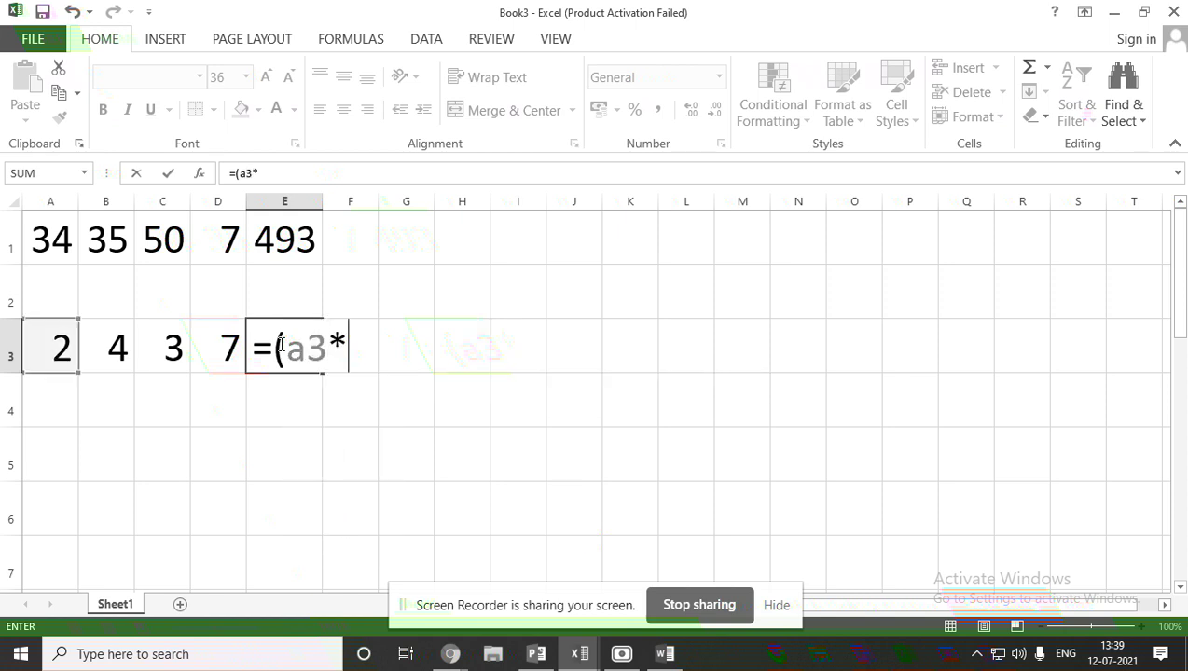
{"action": "type", "text": "b3"}
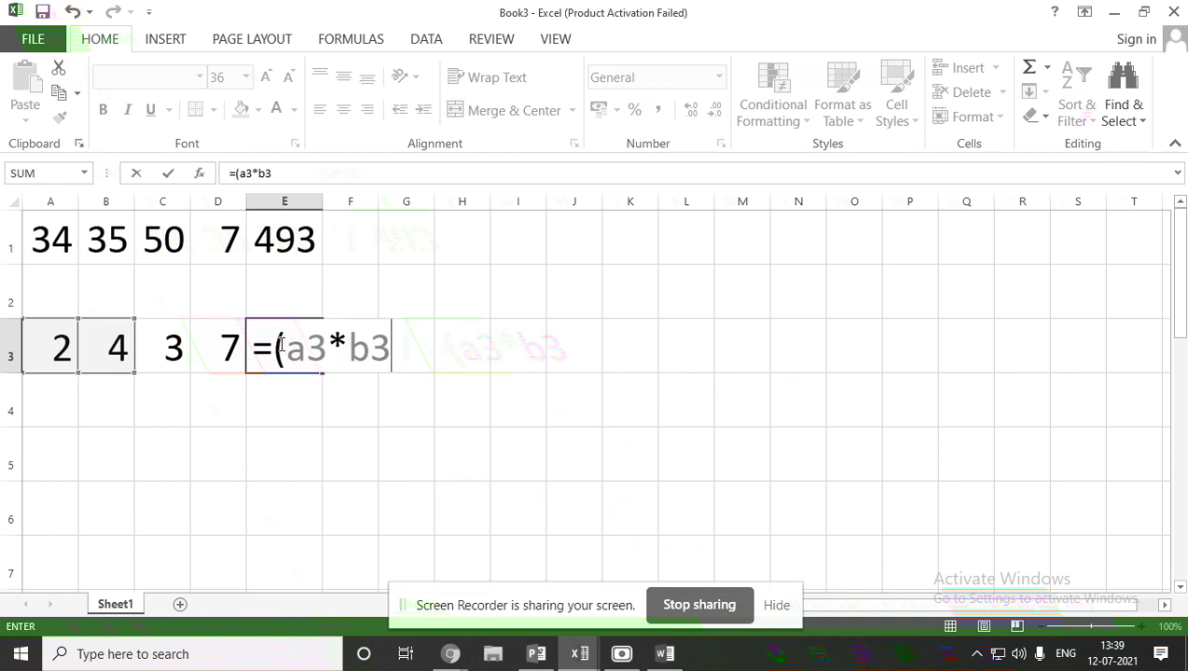
{"action": "type", "text": ")"}
{"action": "type", "text": "+"}
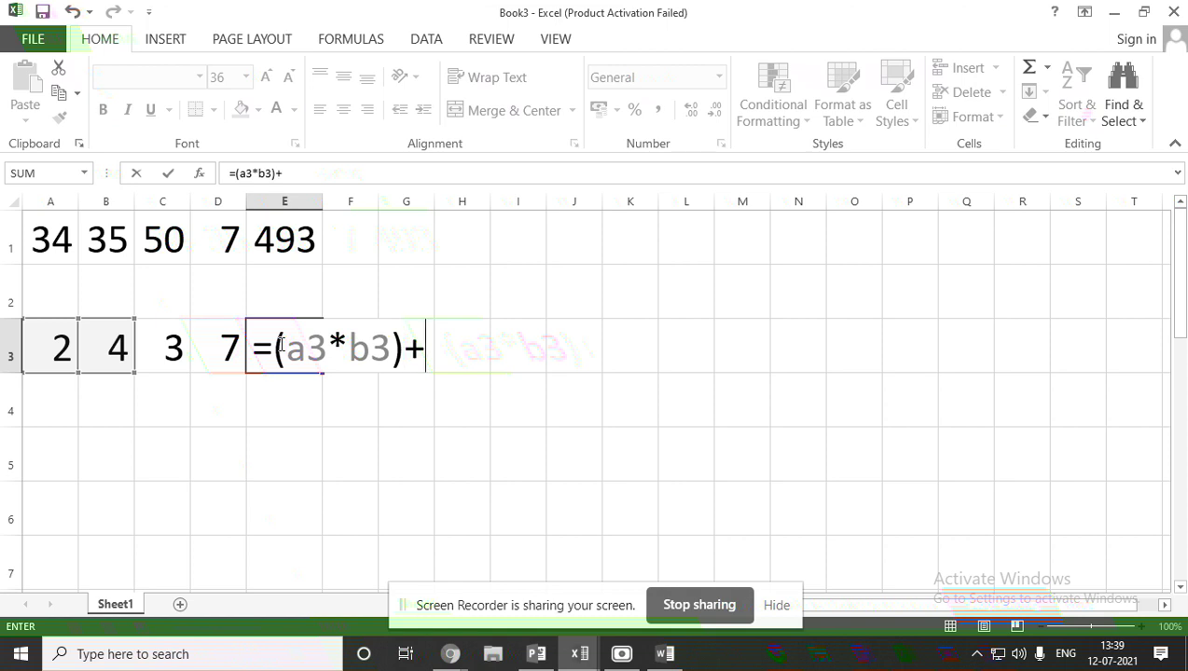
{"action": "type", "text": "c3"}
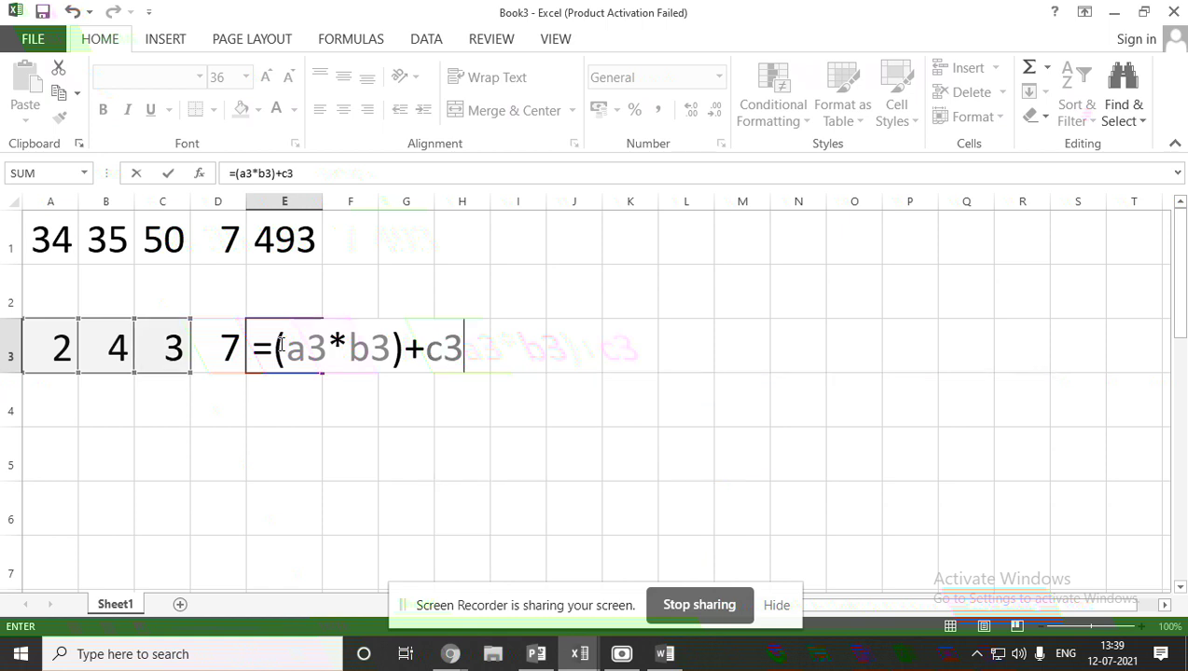
{"action": "type", "text": "-"}
{"action": "type", "text": "d"}
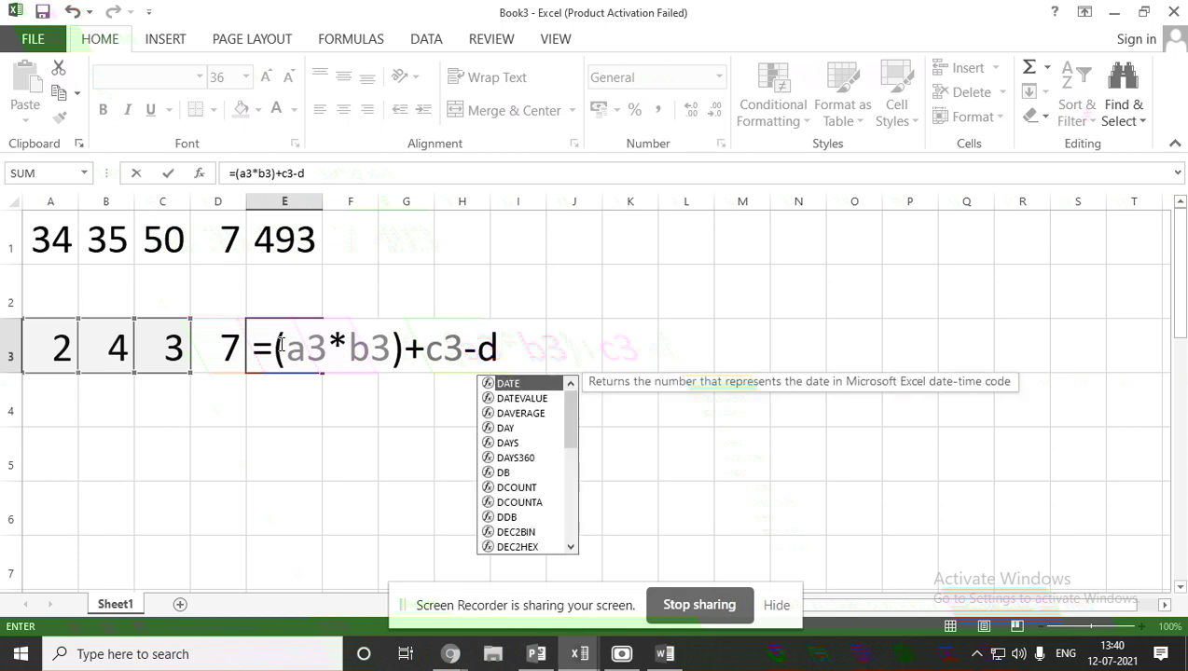
{"action": "type", "text": "3"}
{"action": "key", "text": "Return"}
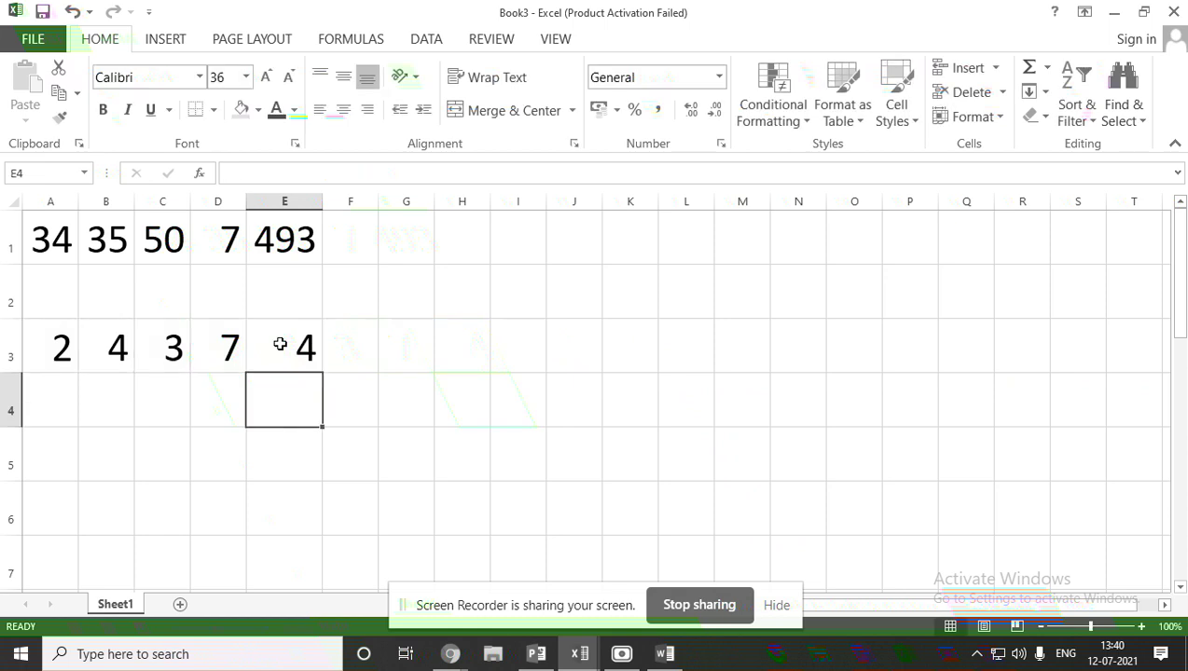
Reopen E3 to review its formula's cell references, then close it showing 4.
{"action": "left_click", "coordinate": [281, 344]}
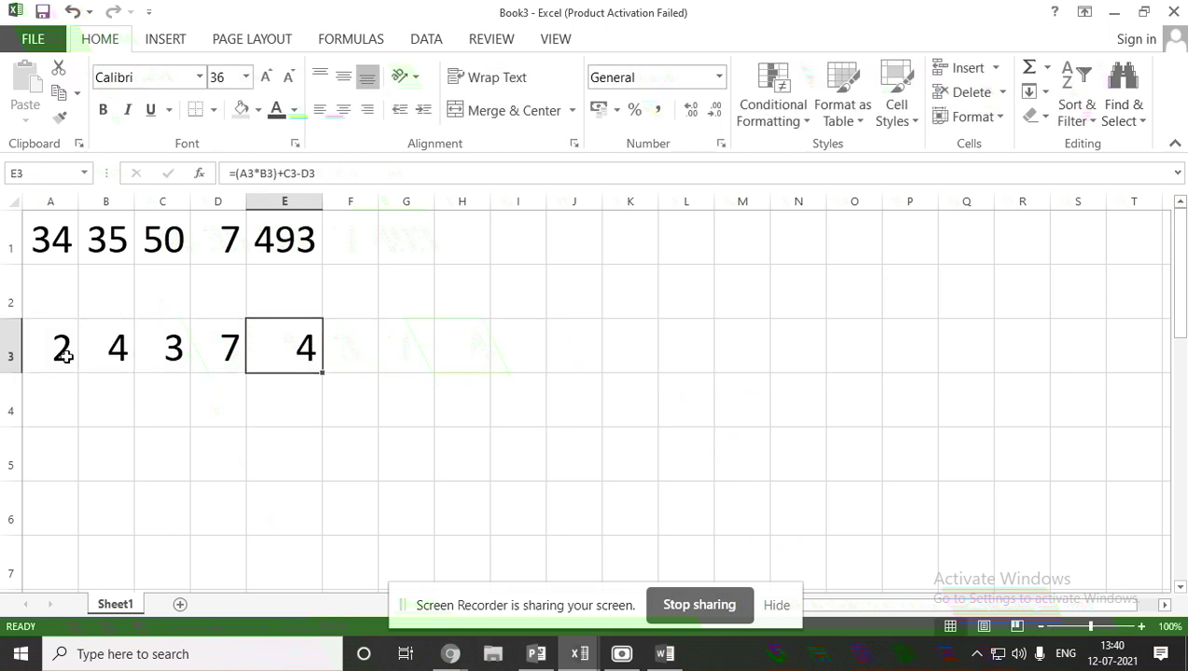
{"action": "double_click", "coordinate": [268, 345]}
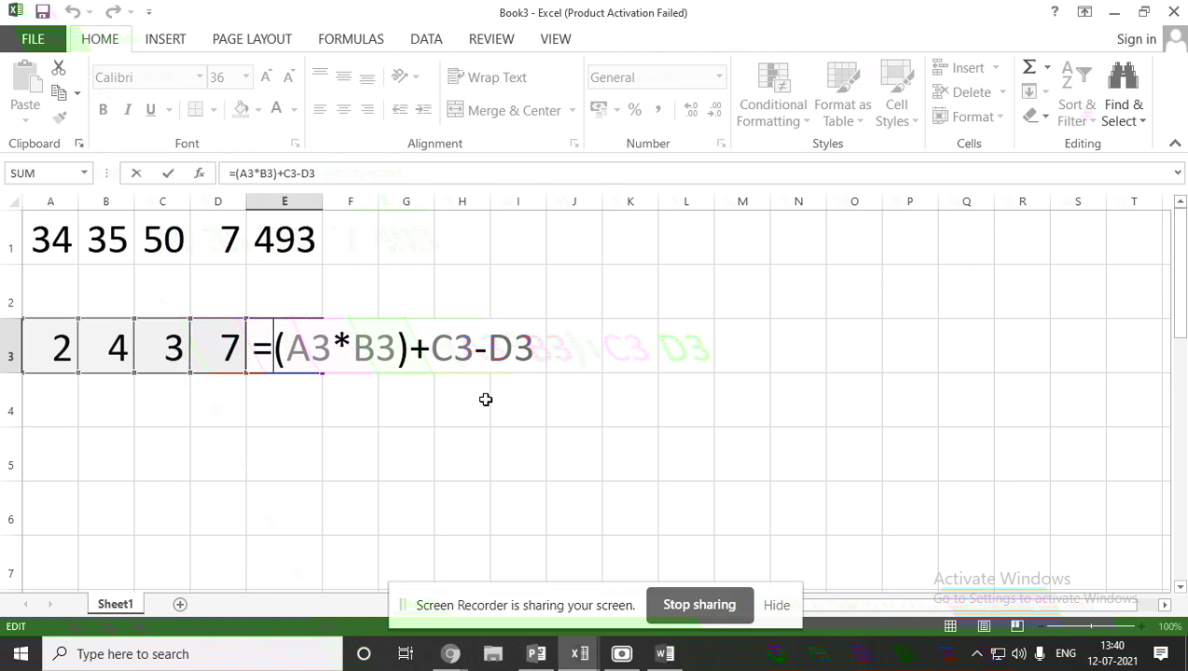
{"action": "key", "text": "Return"}
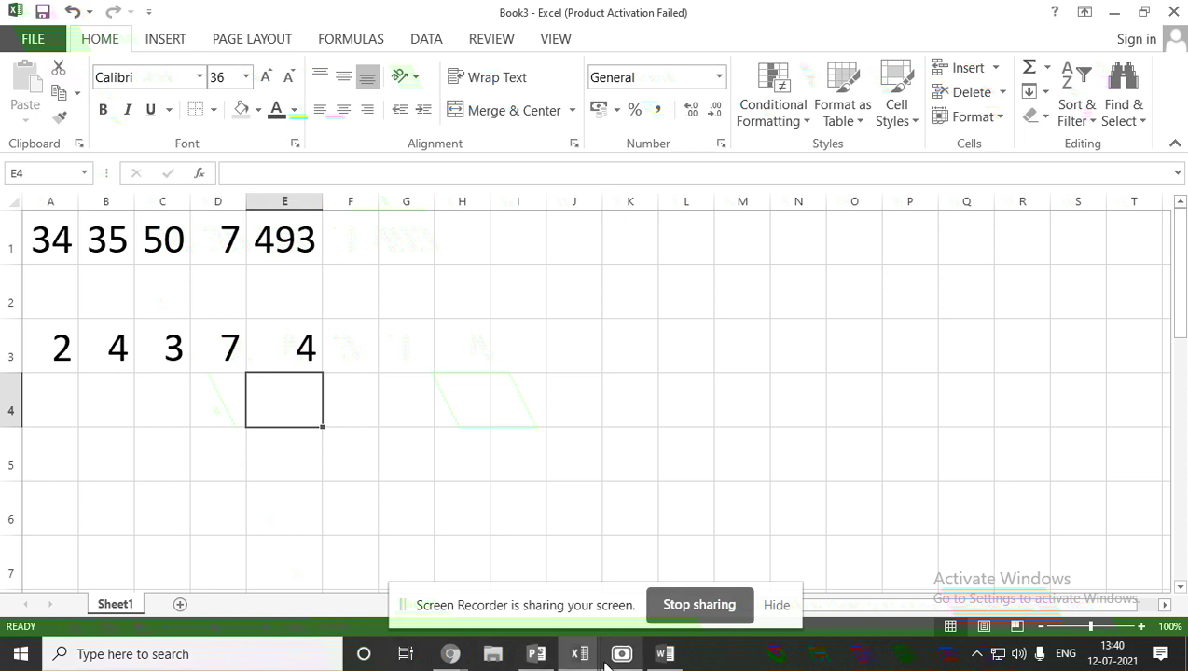
{"action": "mouse_move", "coordinate": [604, 662]}
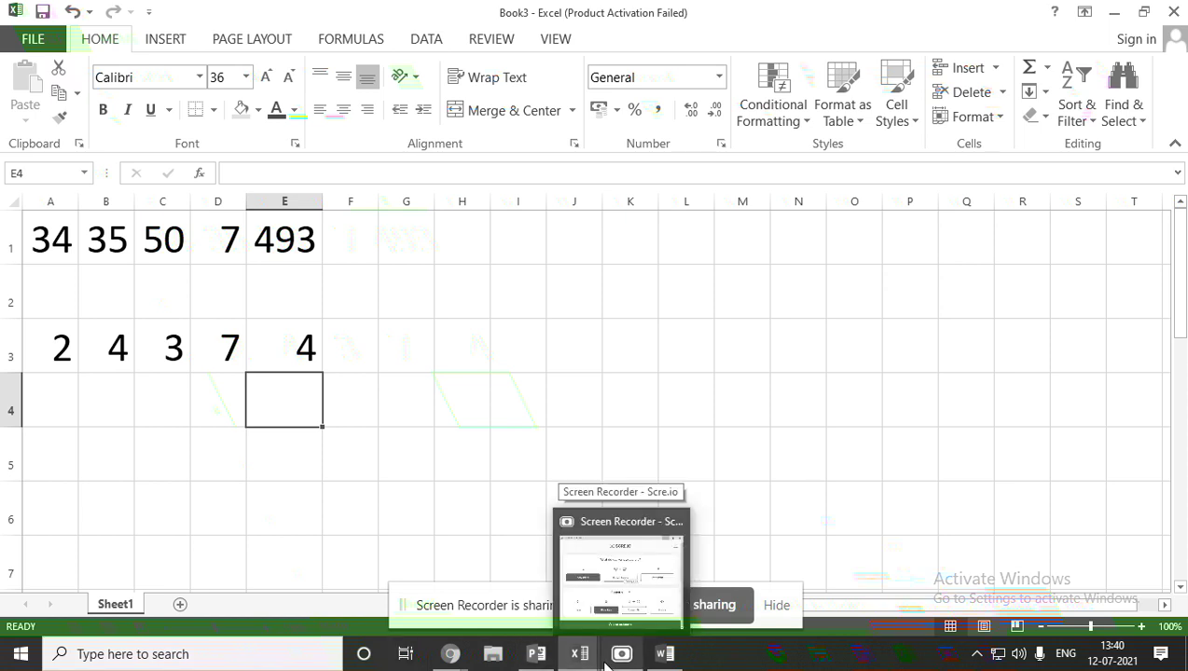
Switch to the class 7 PowerPoint deck and show slide 2, Structure of a Function.
{"action": "left_click", "coordinate": [536, 653]}
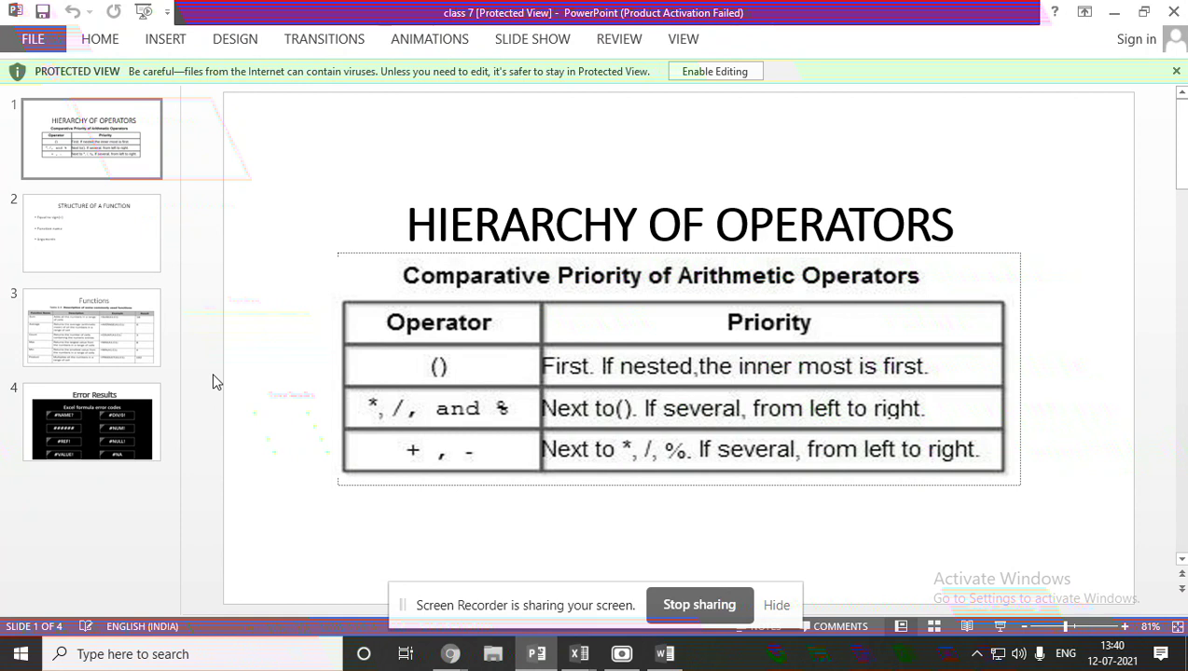
{"action": "left_click", "coordinate": [132, 241]}
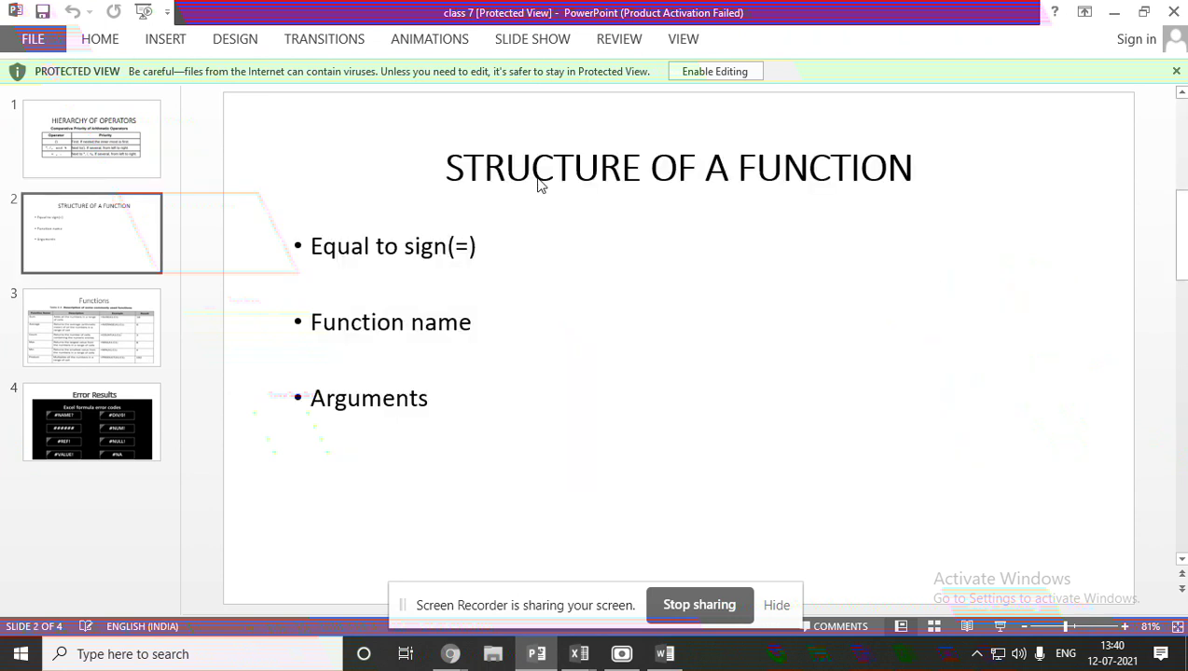
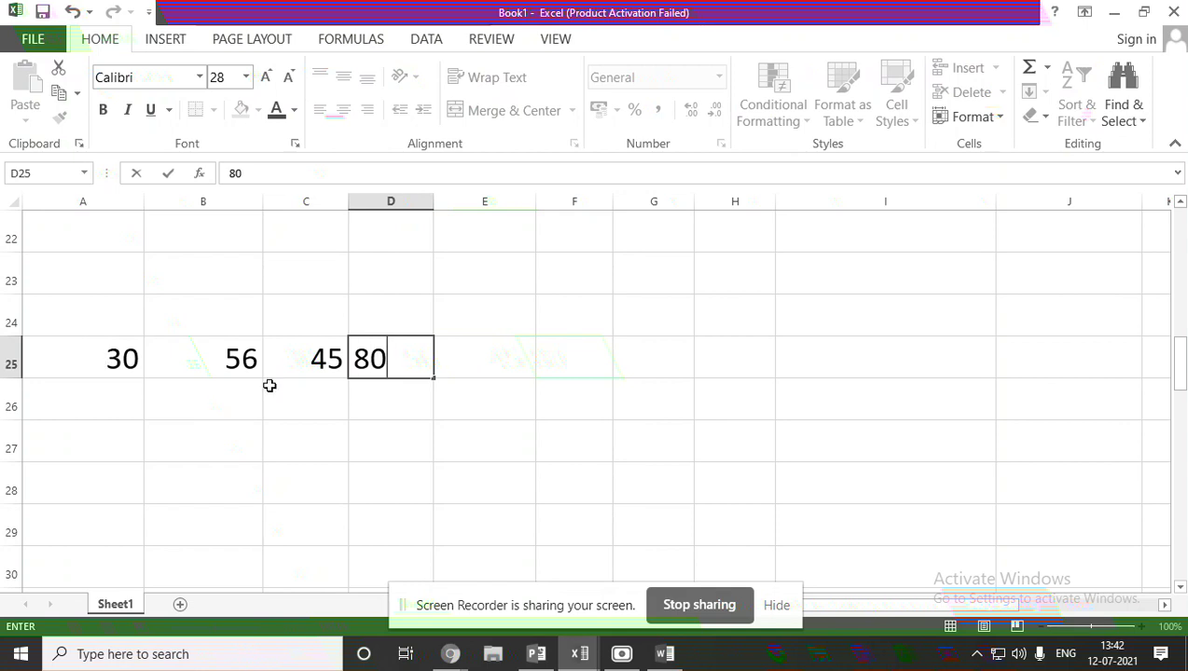
Finish entering 80 in D25, completing the values 30, 56, 45 and 80 across A25:D25.
{"action": "left_click", "coordinate": [483, 357]}
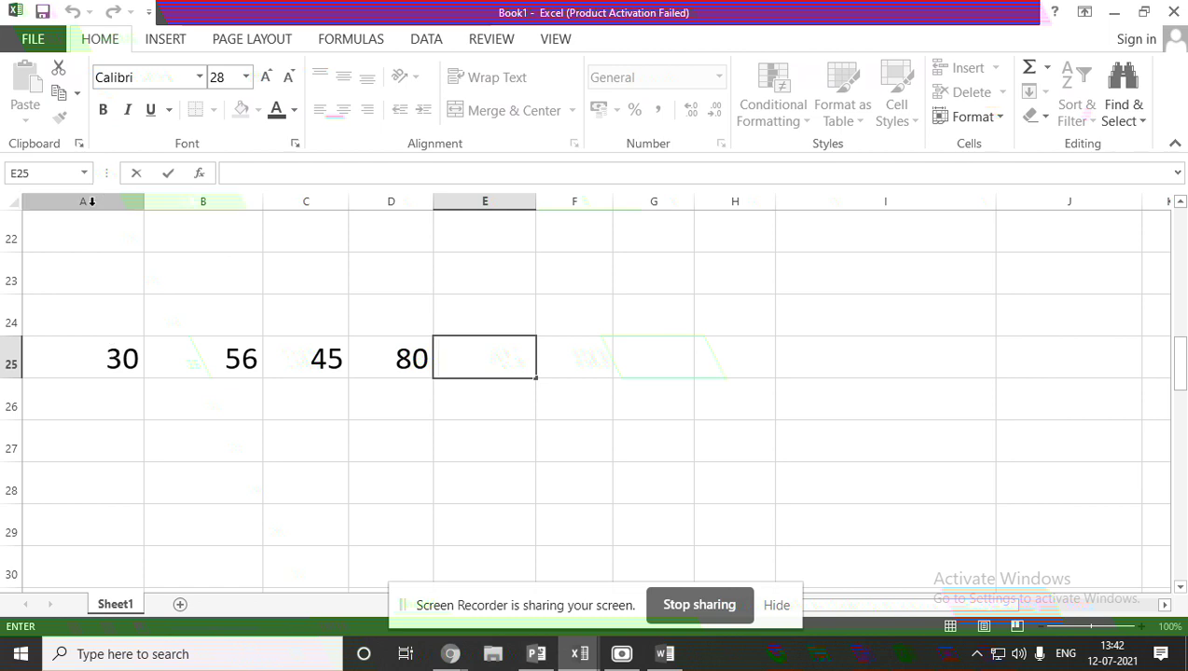
Enter =A25+B25+C25+D25 in E25 so it totals 211.
{"action": "left_click", "coordinate": [56, 358]}
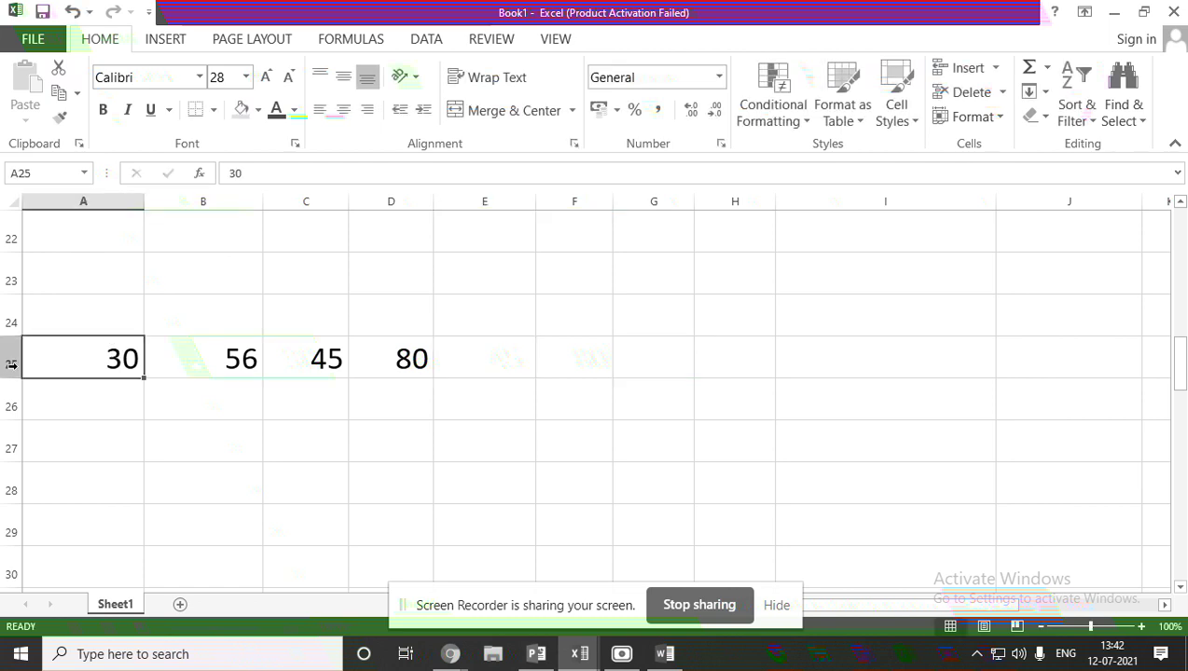
{"action": "double_click", "coordinate": [472, 358]}
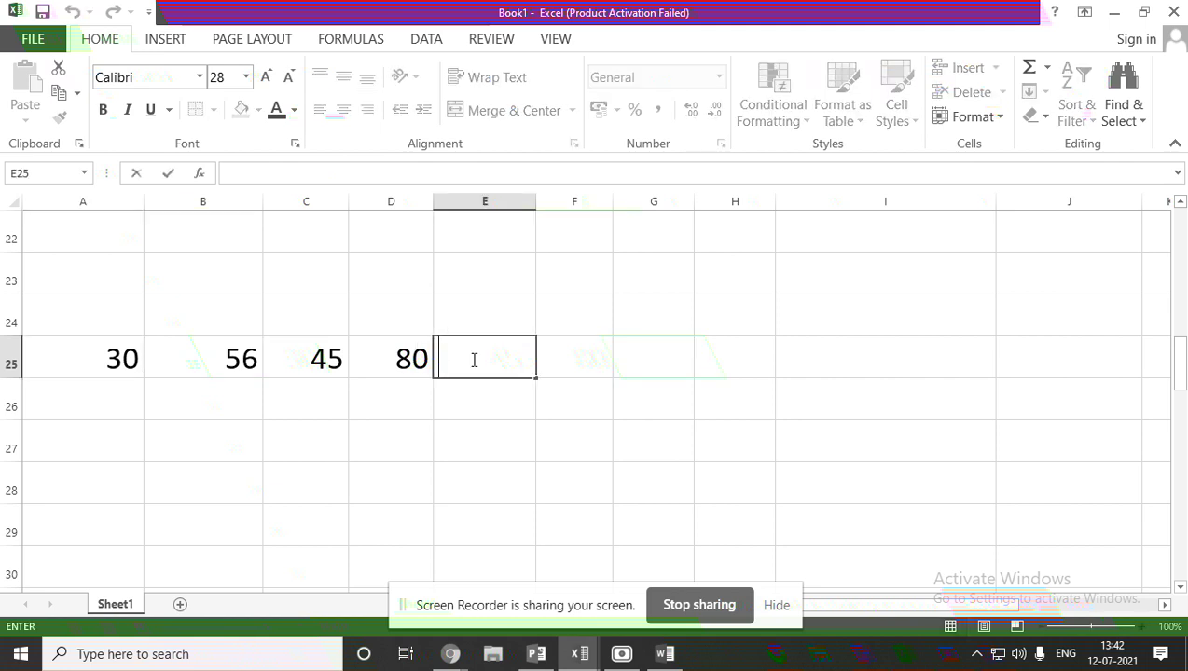
{"action": "type", "text": "="}
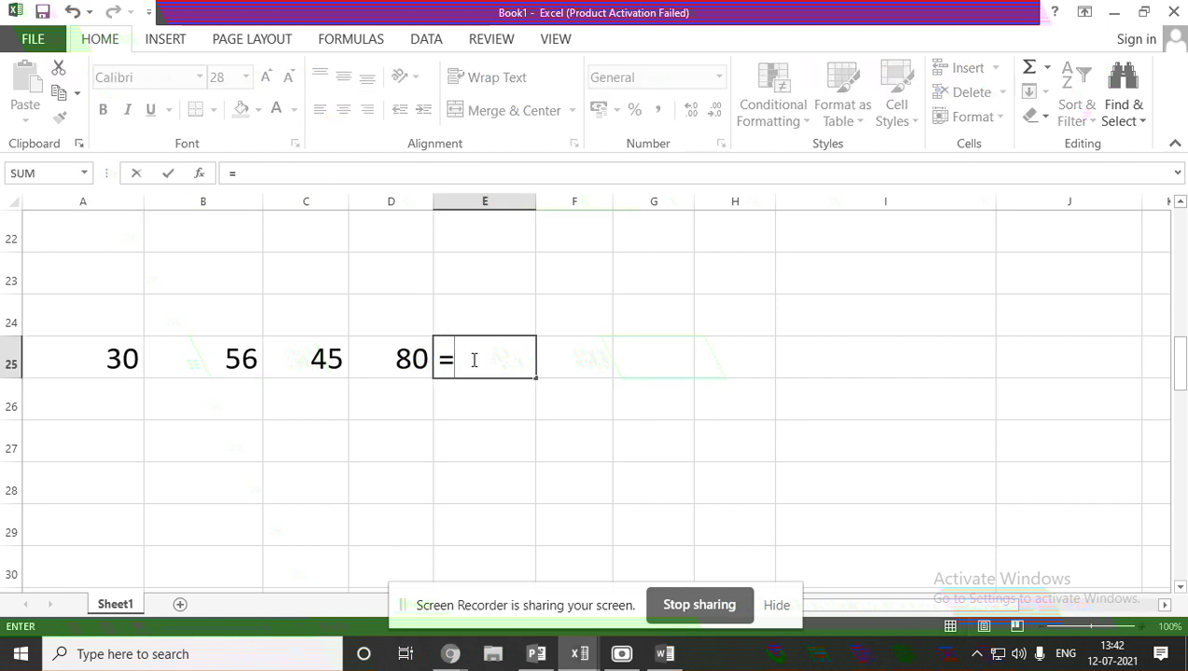
{"action": "left_click", "coordinate": [120, 353]}
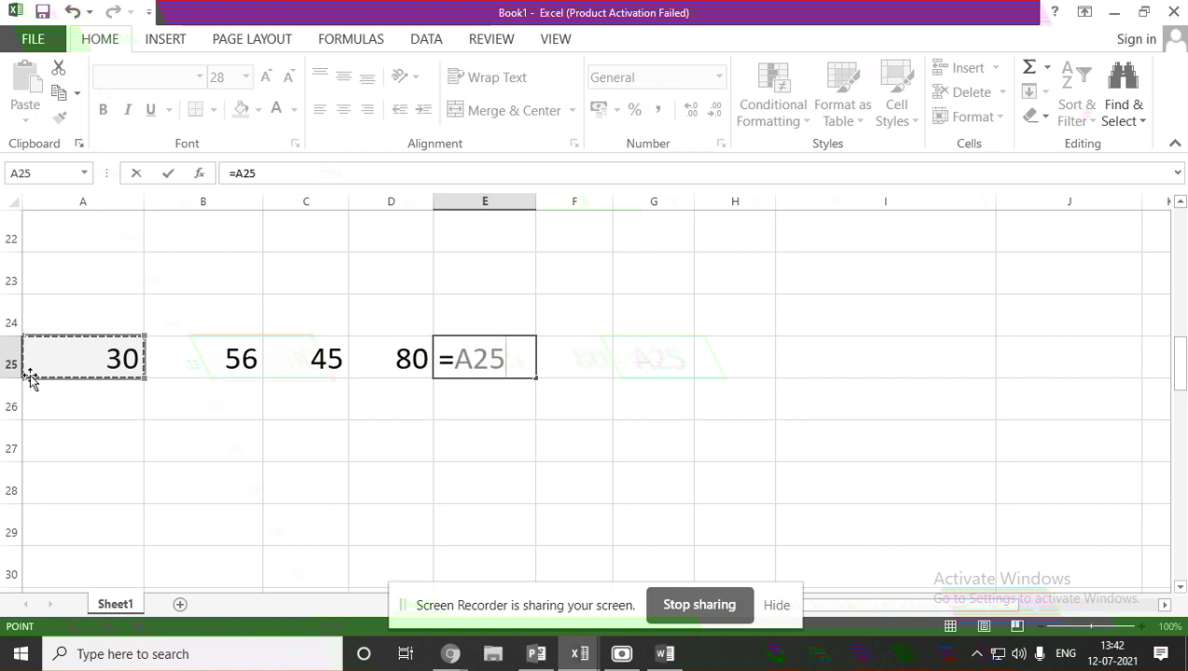
{"action": "type", "text": "+"}
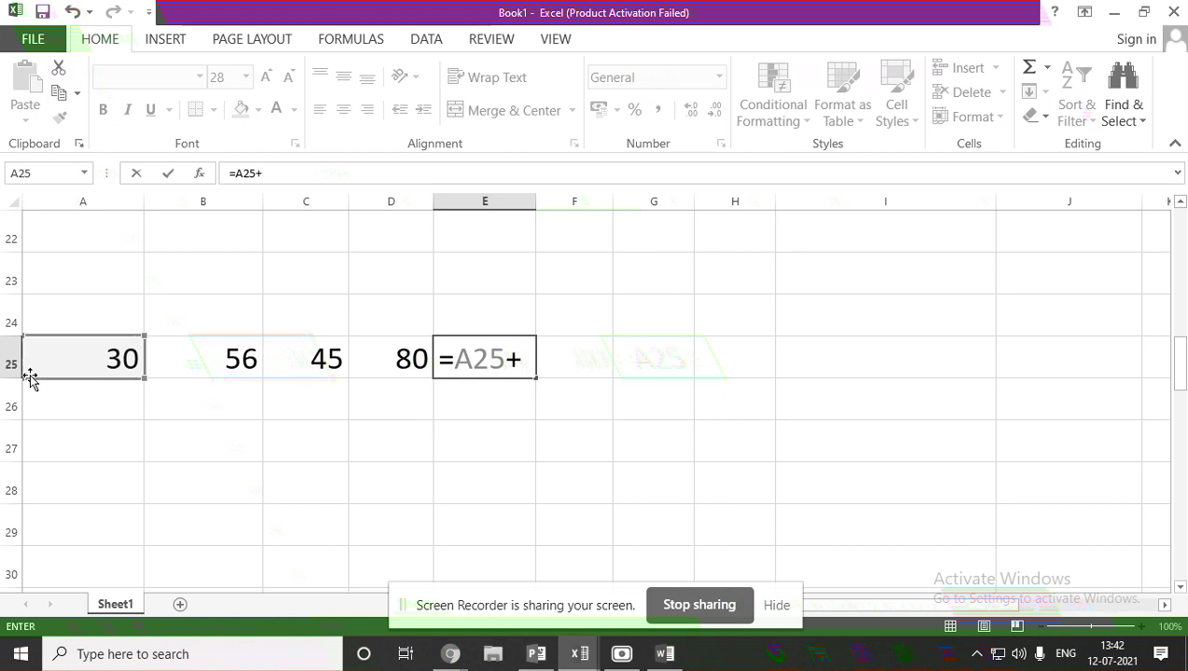
{"action": "left_click", "coordinate": [164, 356]}
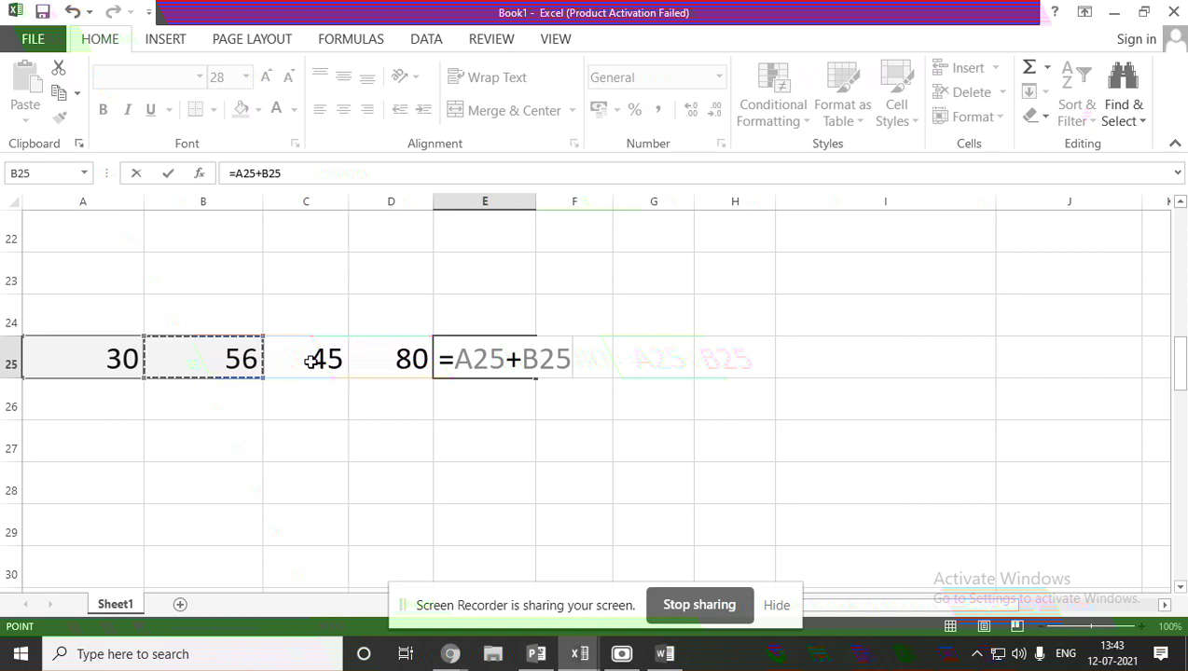
{"action": "type", "text": "+"}
{"action": "left_click", "coordinate": [310, 362]}
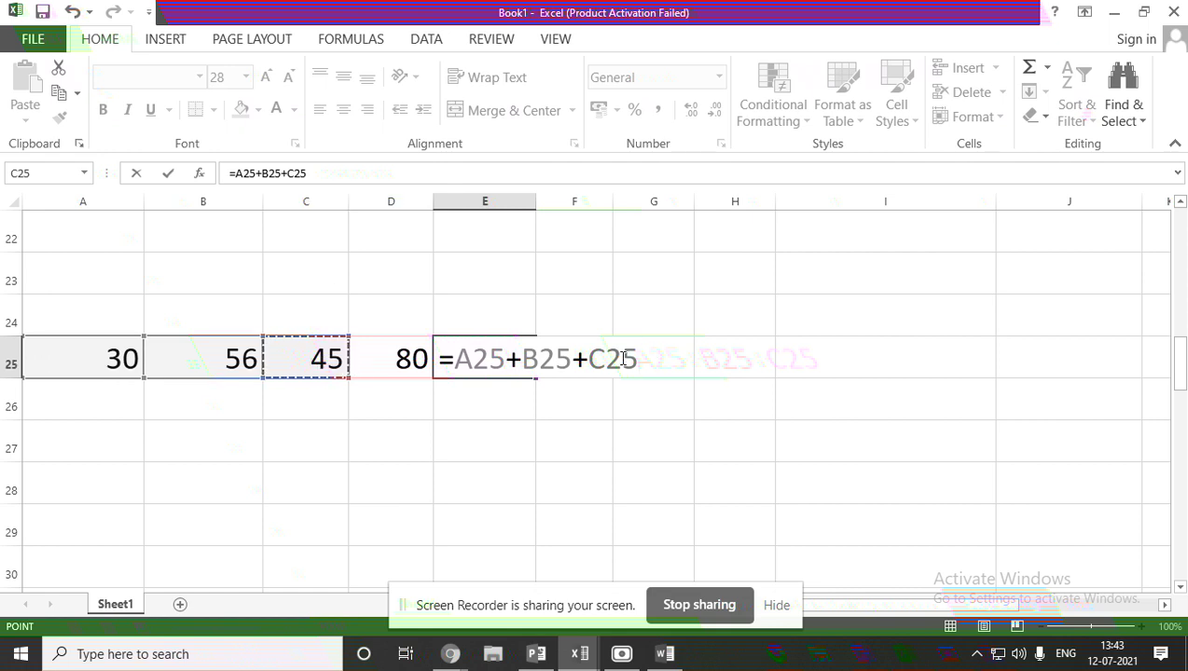
{"action": "type", "text": "+"}
{"action": "left_click", "coordinate": [393, 360]}
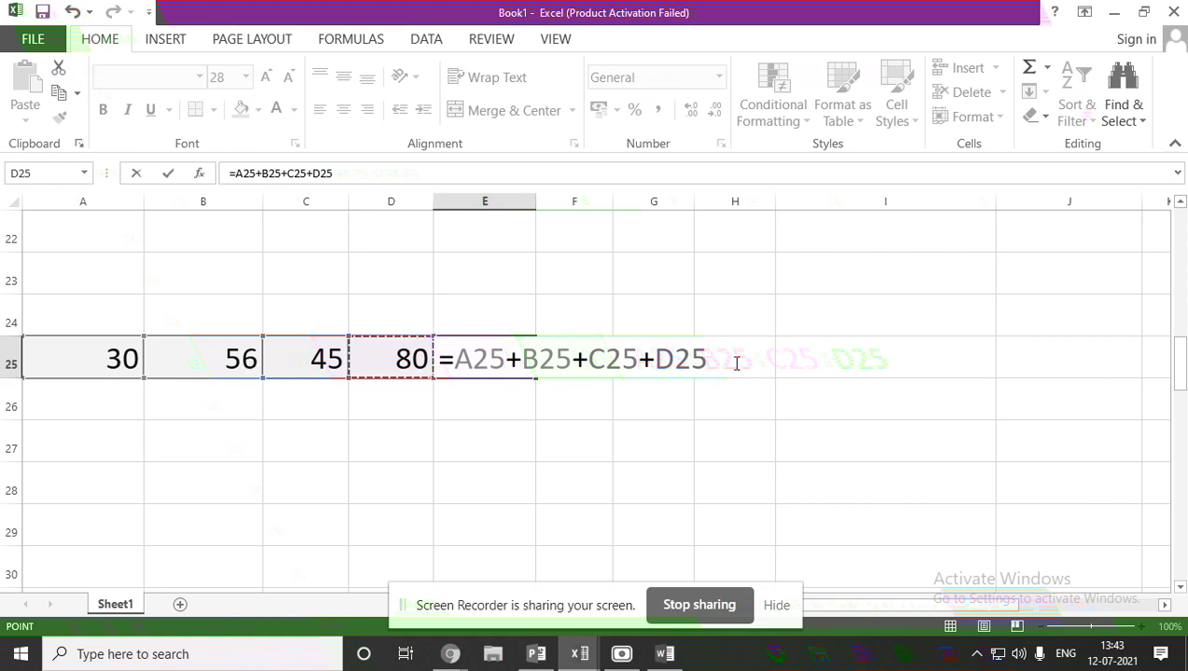
{"action": "key", "text": "Return"}
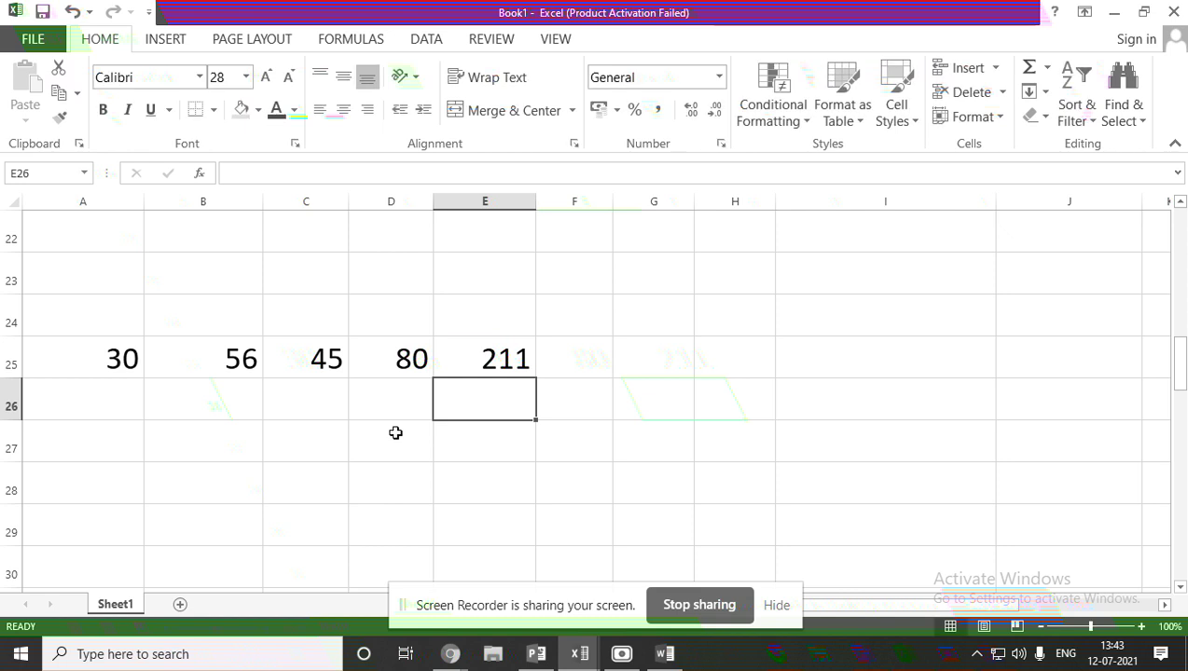
Rewrite E25's formula as =30+56+45+80, still showing 211.
{"action": "double_click", "coordinate": [509, 358]}
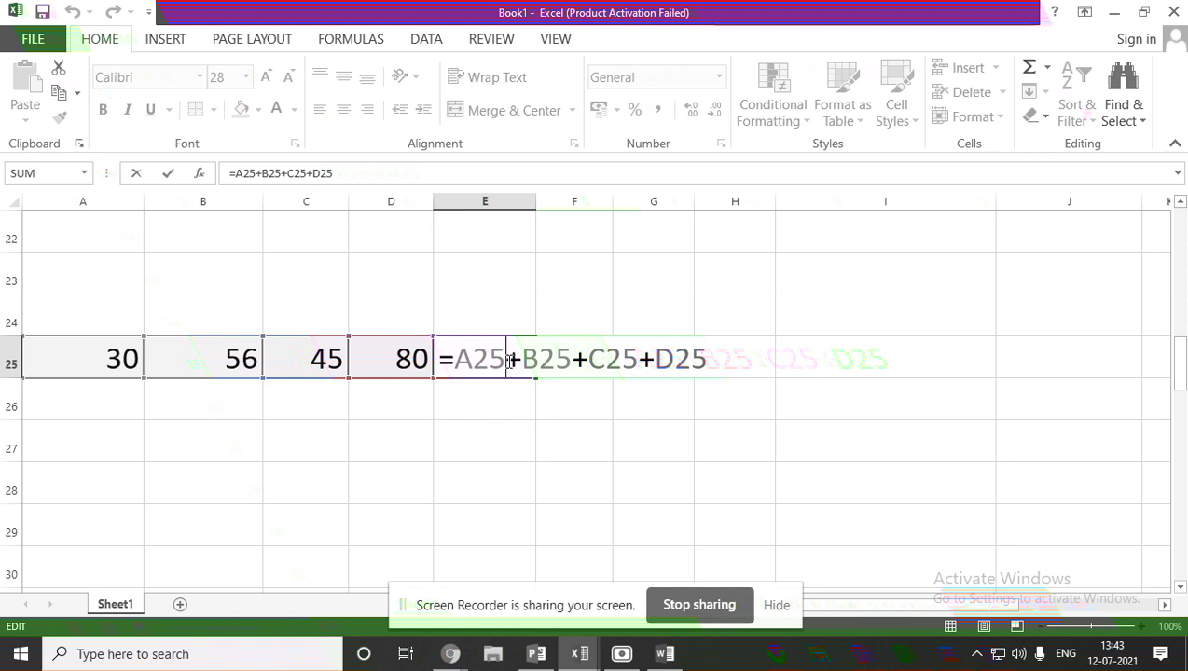
{"action": "key", "text": "BackSpace"}
{"action": "key", "text": "BackSpace"}
{"action": "key", "text": "BackSpace"}
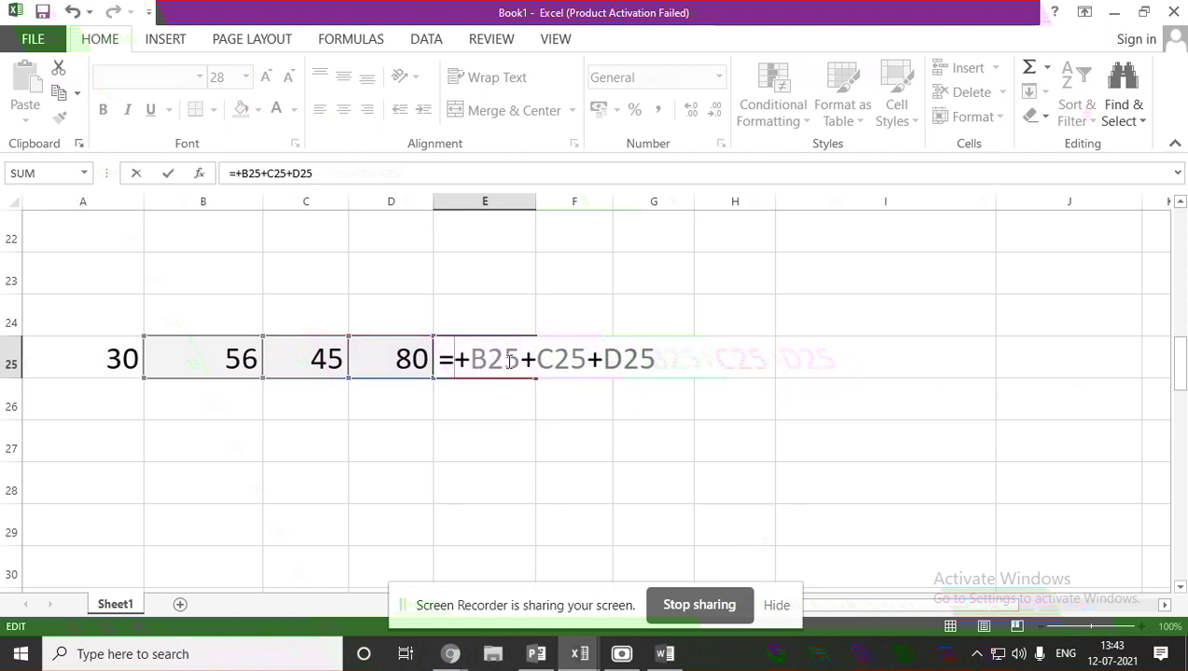
{"action": "type", "text": "30"}
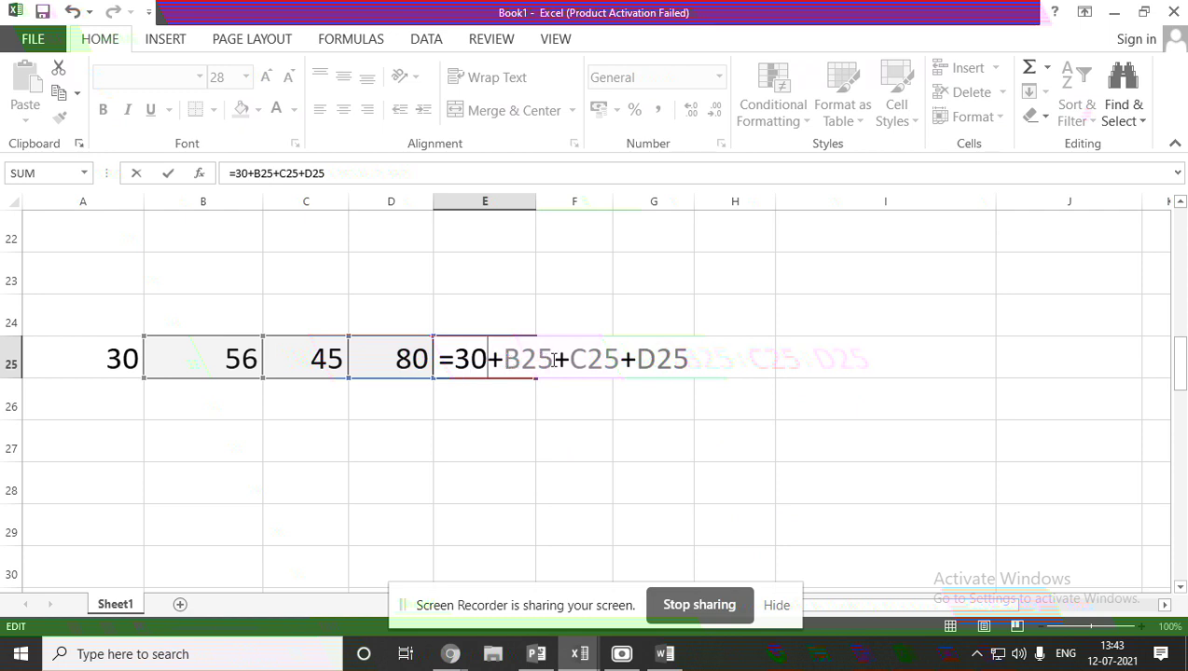
{"action": "left_click", "coordinate": [555, 359]}
{"action": "key", "text": "BackSpace"}
{"action": "key", "text": "BackSpace"}
{"action": "key", "text": "BackSpace"}
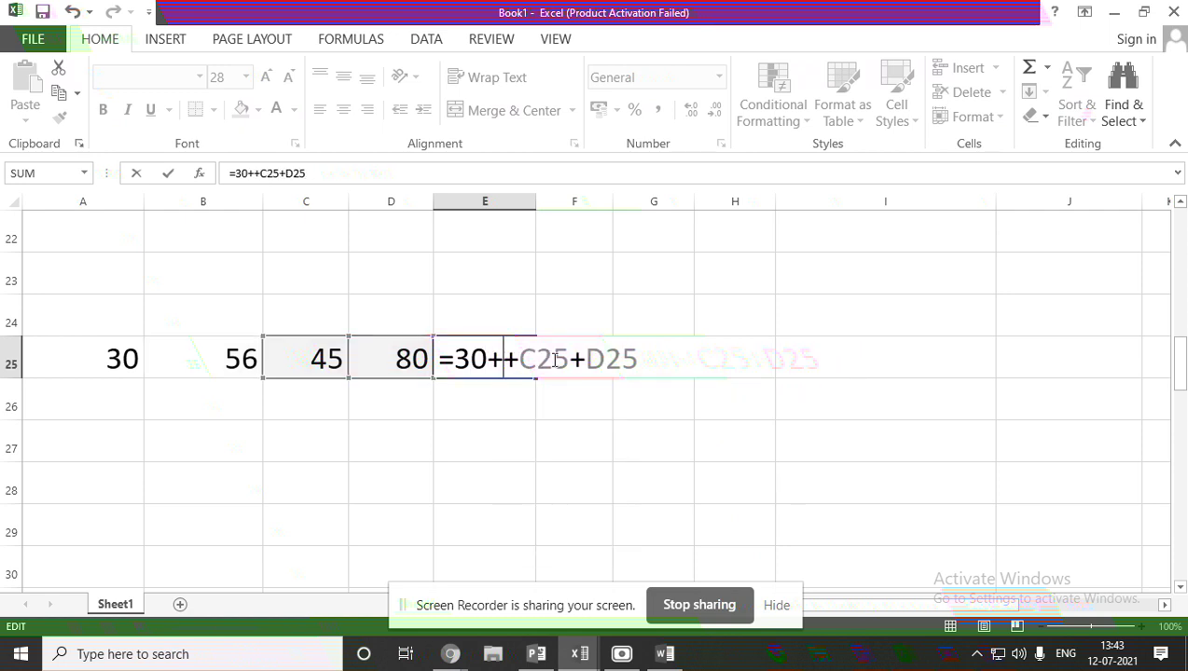
{"action": "type", "text": "56"}
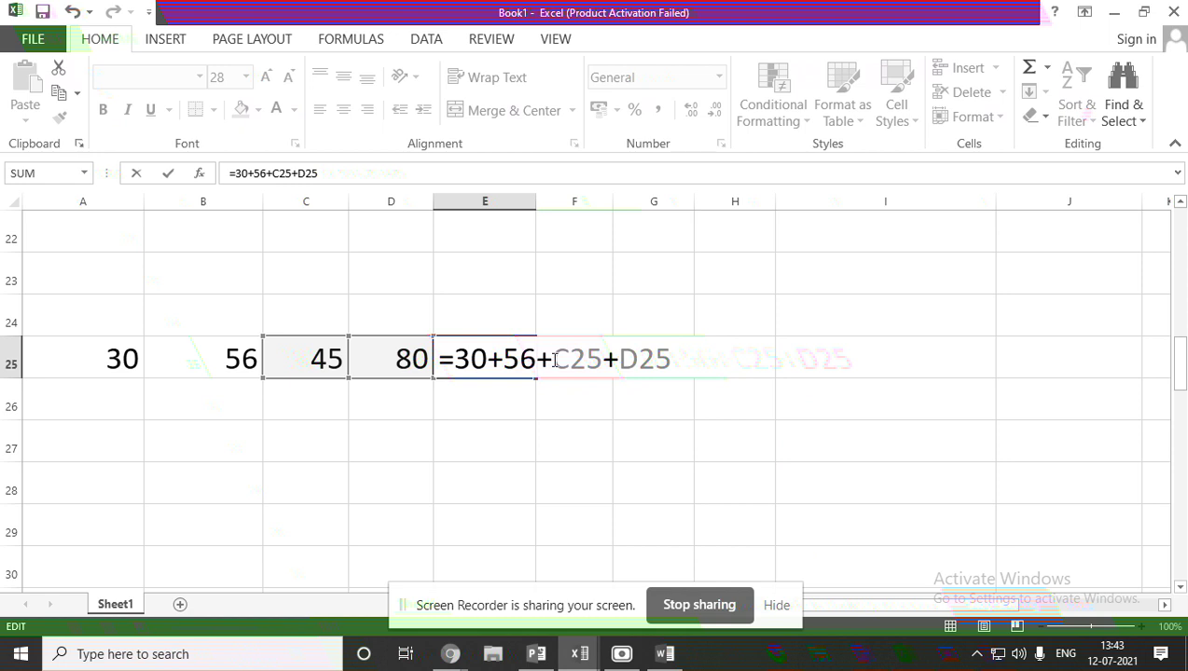
{"action": "left_click", "coordinate": [602, 359]}
{"action": "key", "text": "BackSpace"}
{"action": "key", "text": "BackSpace"}
{"action": "key", "text": "BackSpace"}
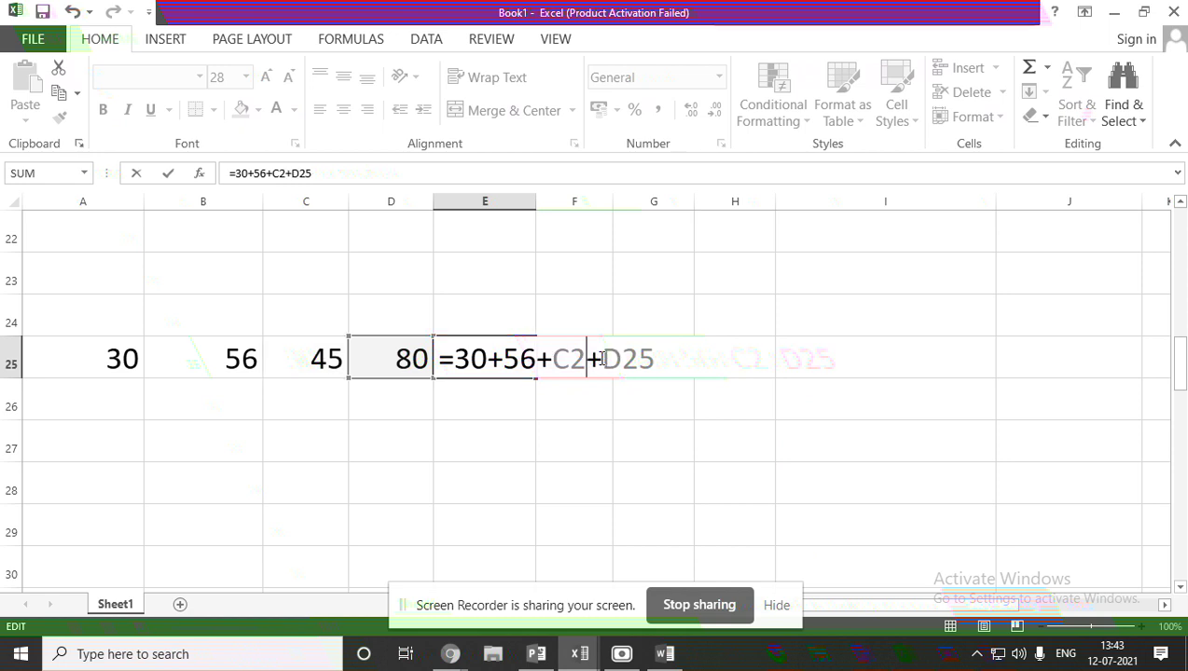
{"action": "type", "text": "45"}
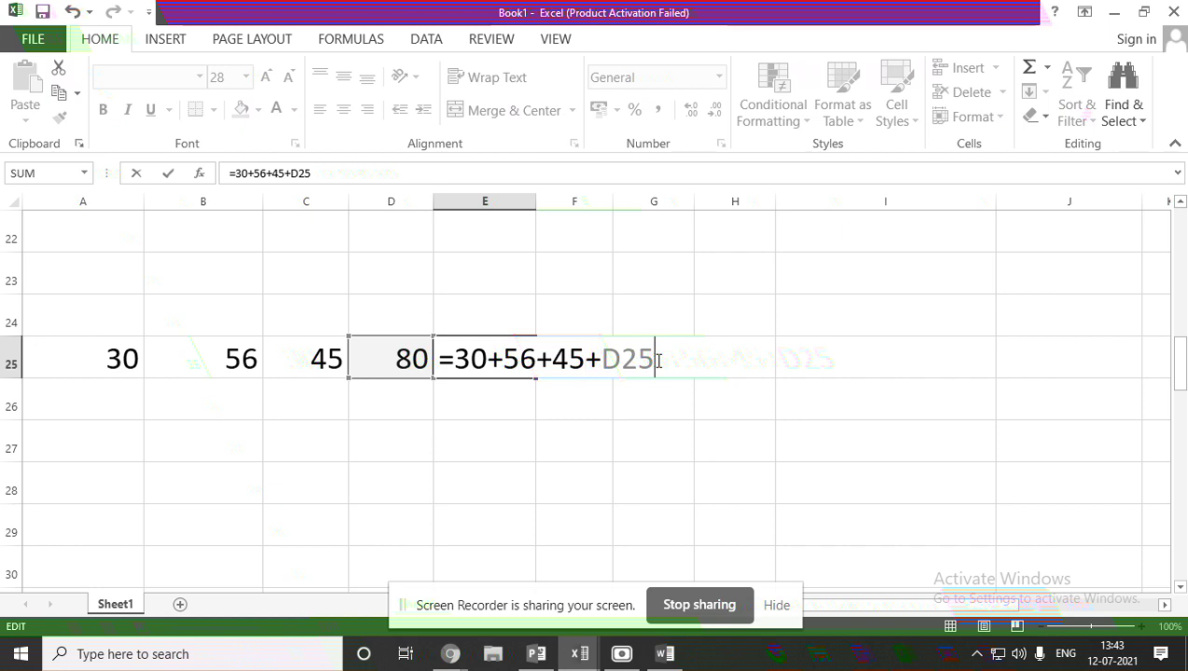
{"action": "key", "text": "BackSpace"}
{"action": "key", "text": "BackSpace"}
{"action": "key", "text": "BackSpace"}
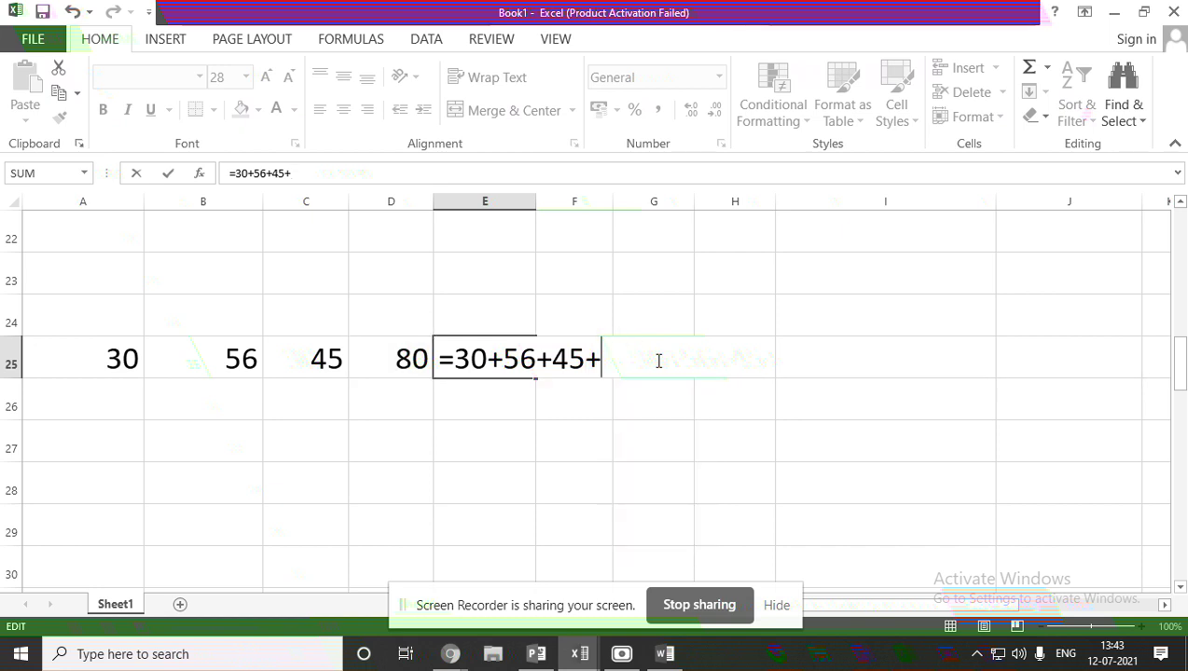
{"action": "type", "text": "80"}
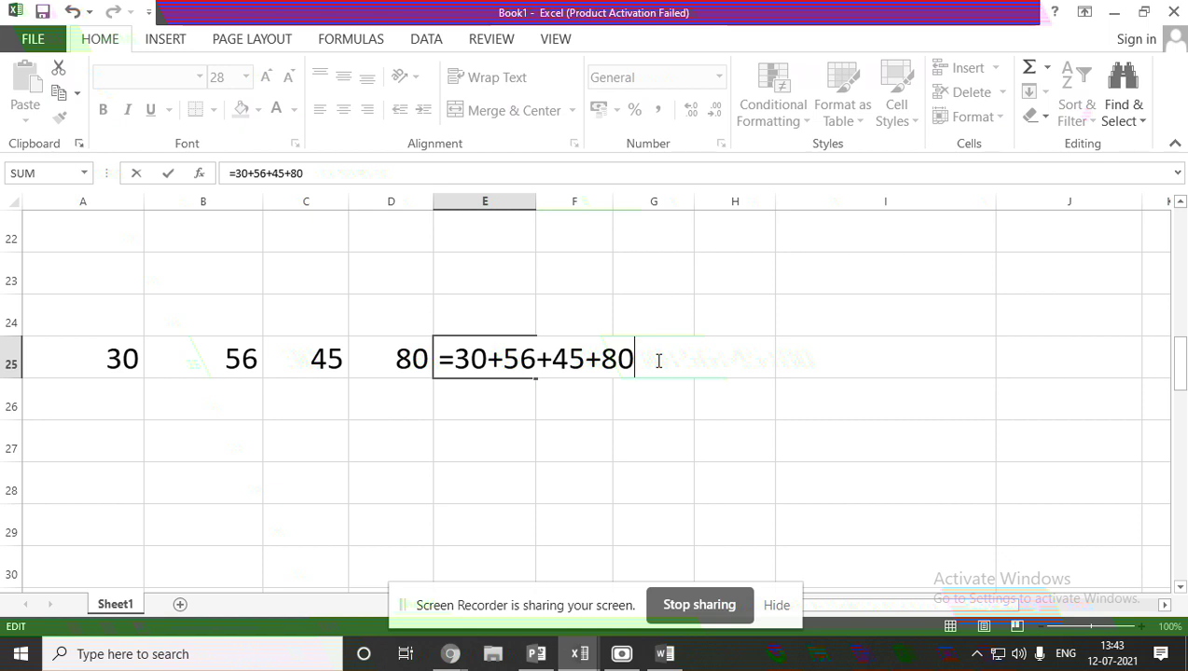
{"action": "key", "text": "Return"}
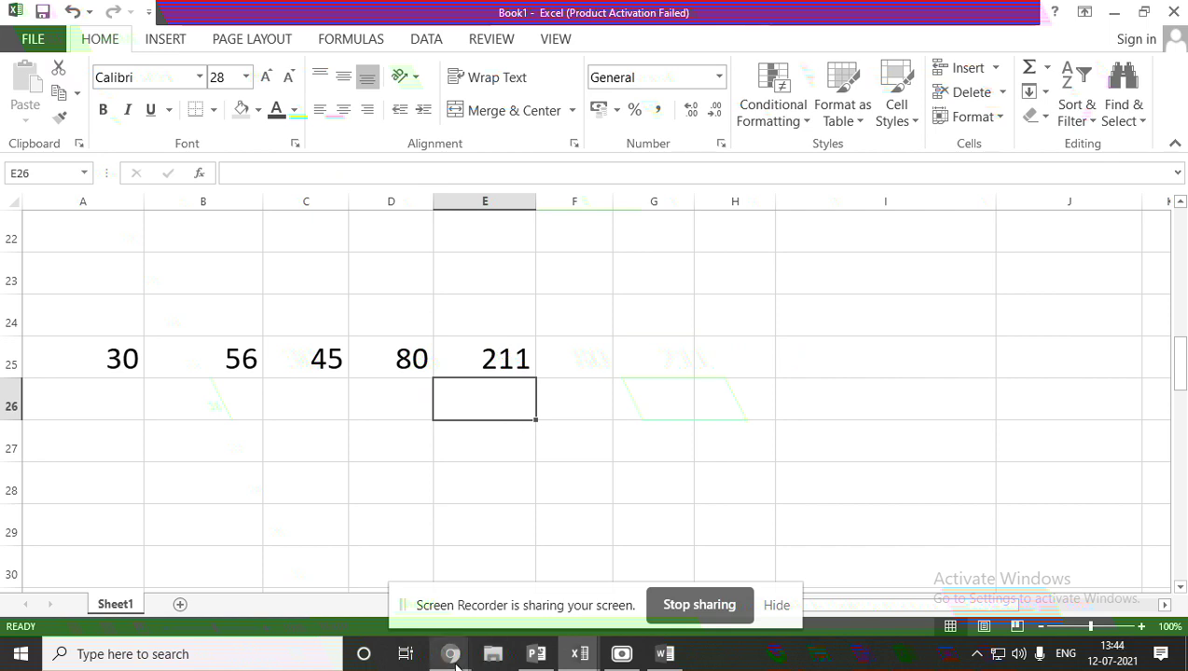
Admit the waiting participant into the Google Meet class call, then return to Book1.
{"action": "mouse_move", "coordinate": [456, 664]}
{"action": "left_click", "coordinate": [257, 571]}
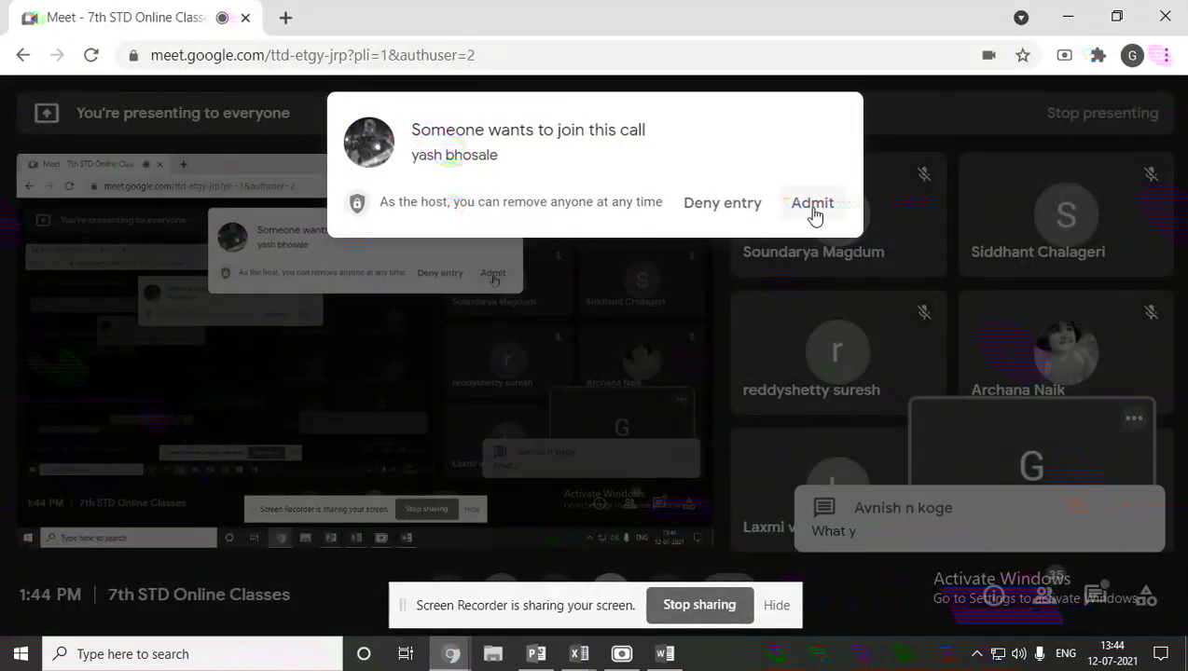
{"action": "left_click", "coordinate": [812, 205]}
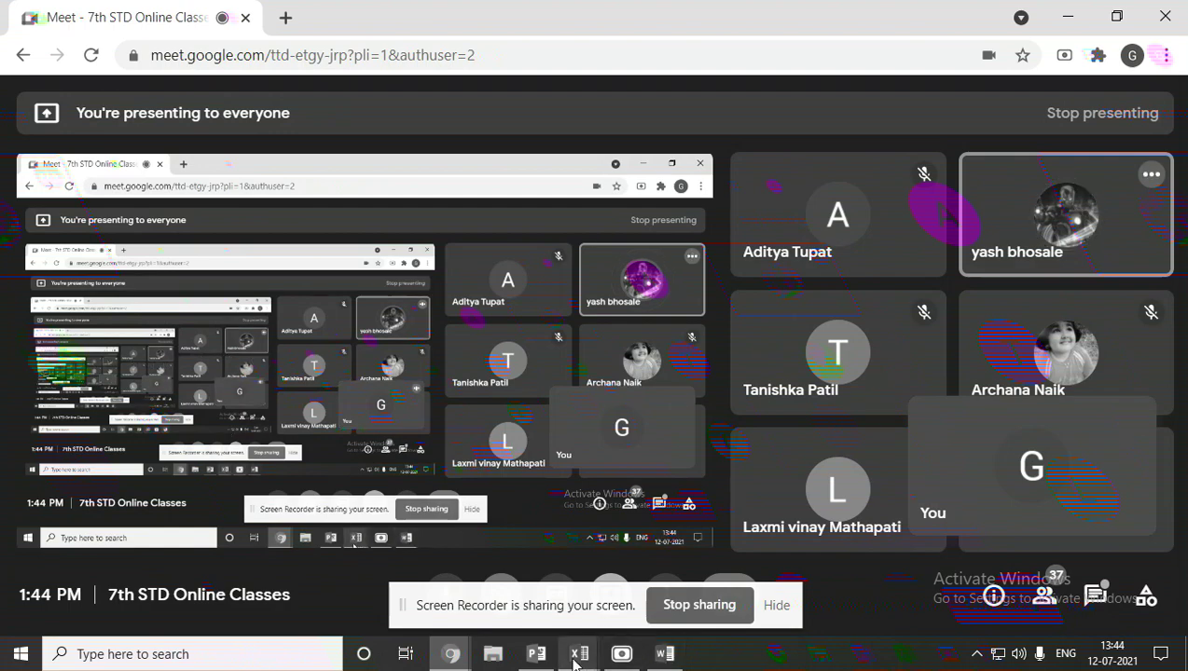
{"action": "mouse_move", "coordinate": [575, 662]}
{"action": "left_click", "coordinate": [437, 610]}
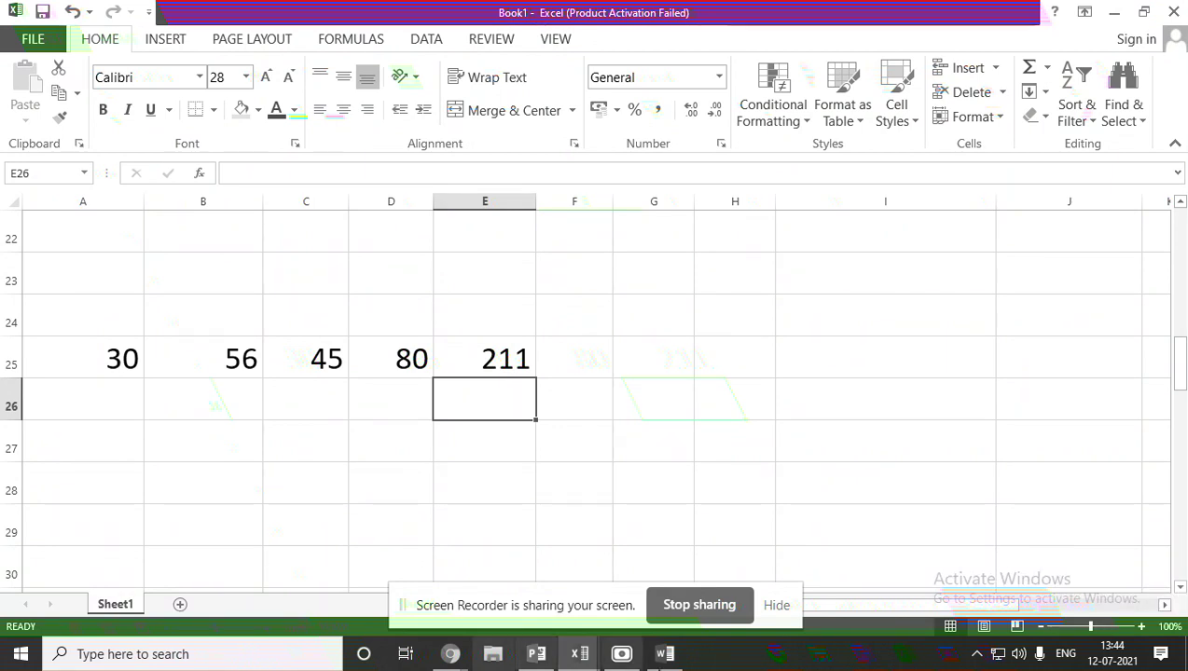
Present the Structure of a Function slide, then reopen E25's formula in Book1.
{"action": "left_click", "coordinate": [537, 653]}
{"action": "left_click", "coordinate": [75, 266]}
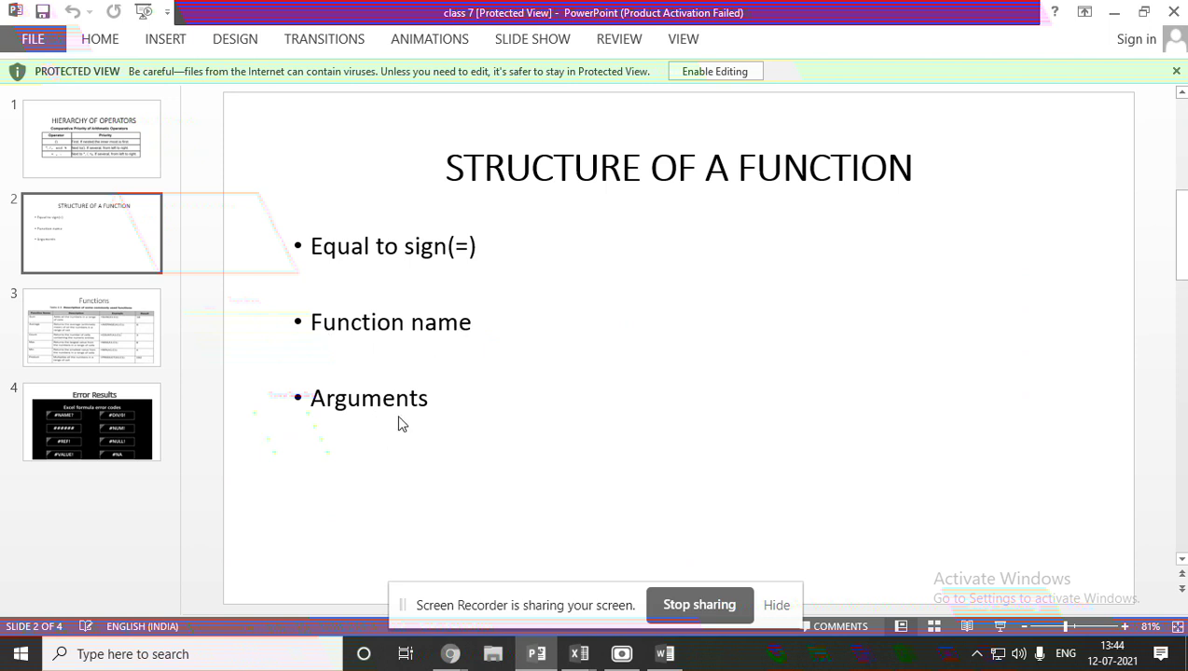
{"action": "mouse_move", "coordinate": [594, 660]}
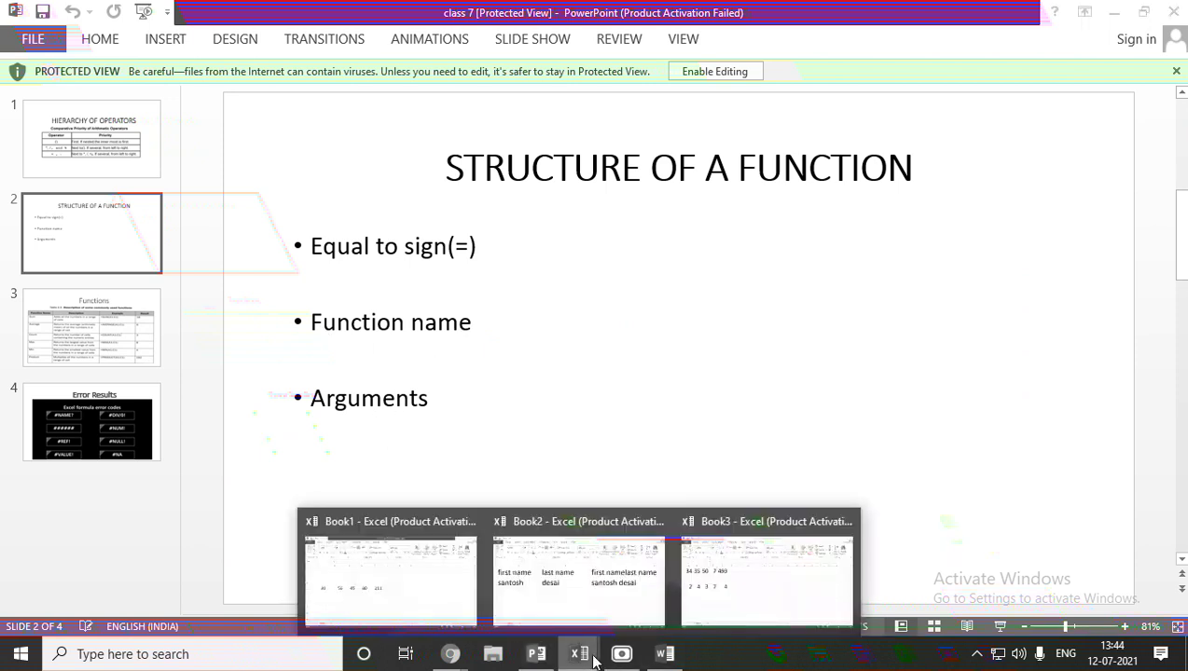
{"action": "left_click", "coordinate": [420, 596]}
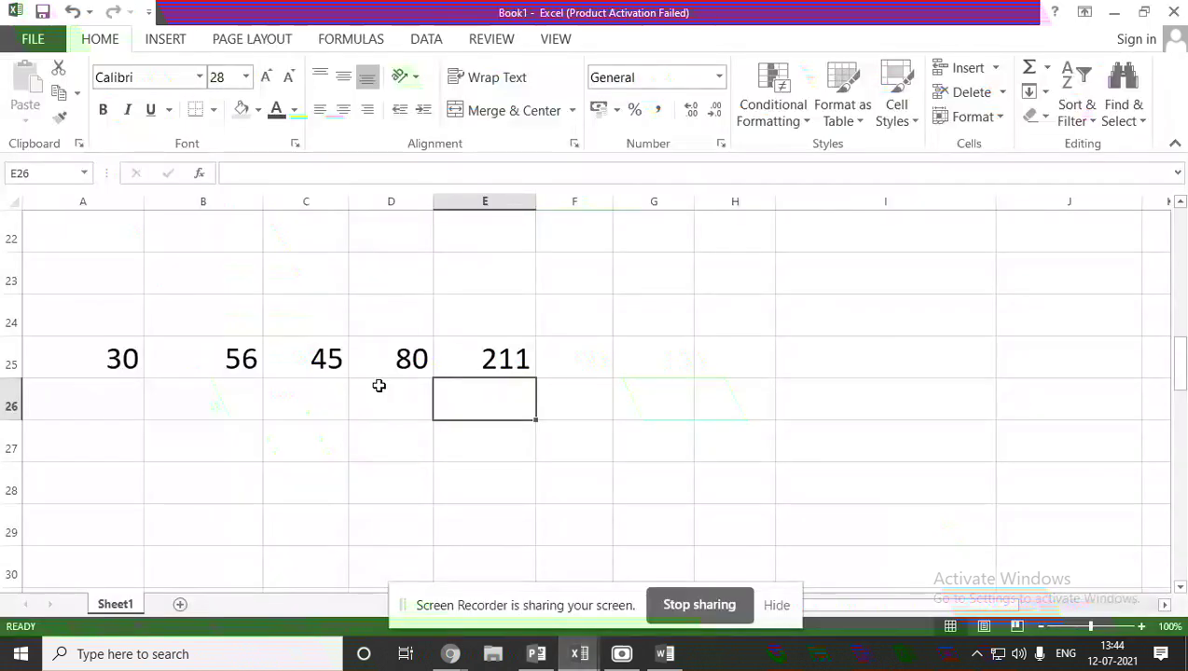
{"action": "double_click", "coordinate": [485, 364]}
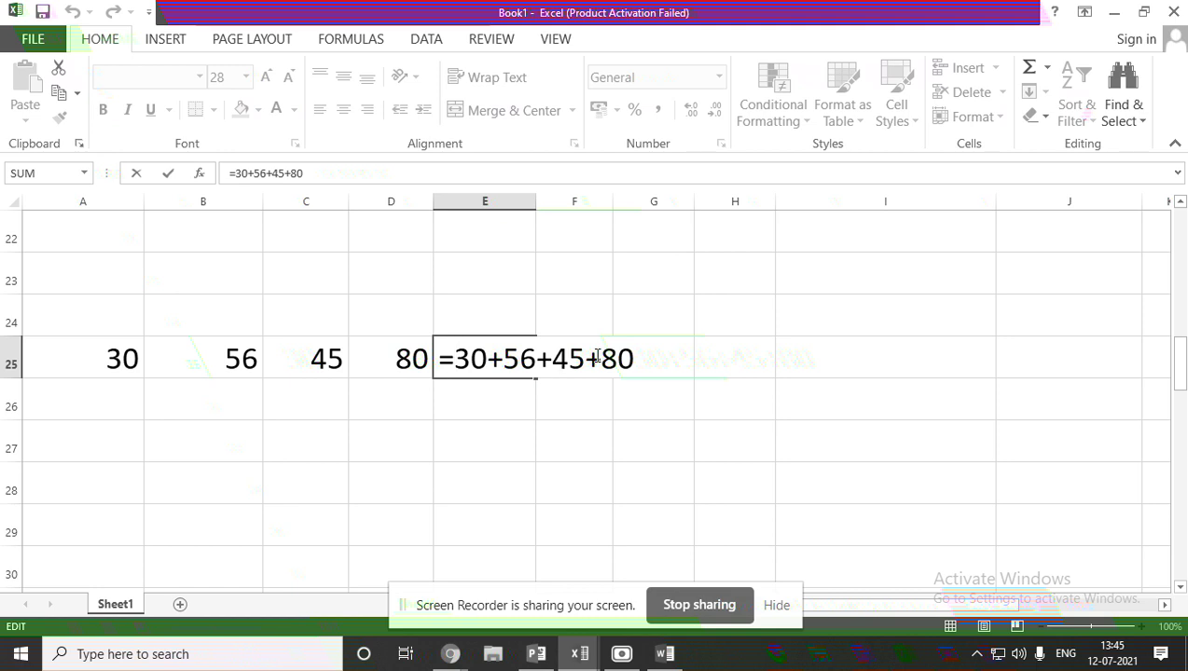
Show the class slides again, then return to Book1 and scroll down the sheet.
{"action": "left_click", "coordinate": [536, 653]}
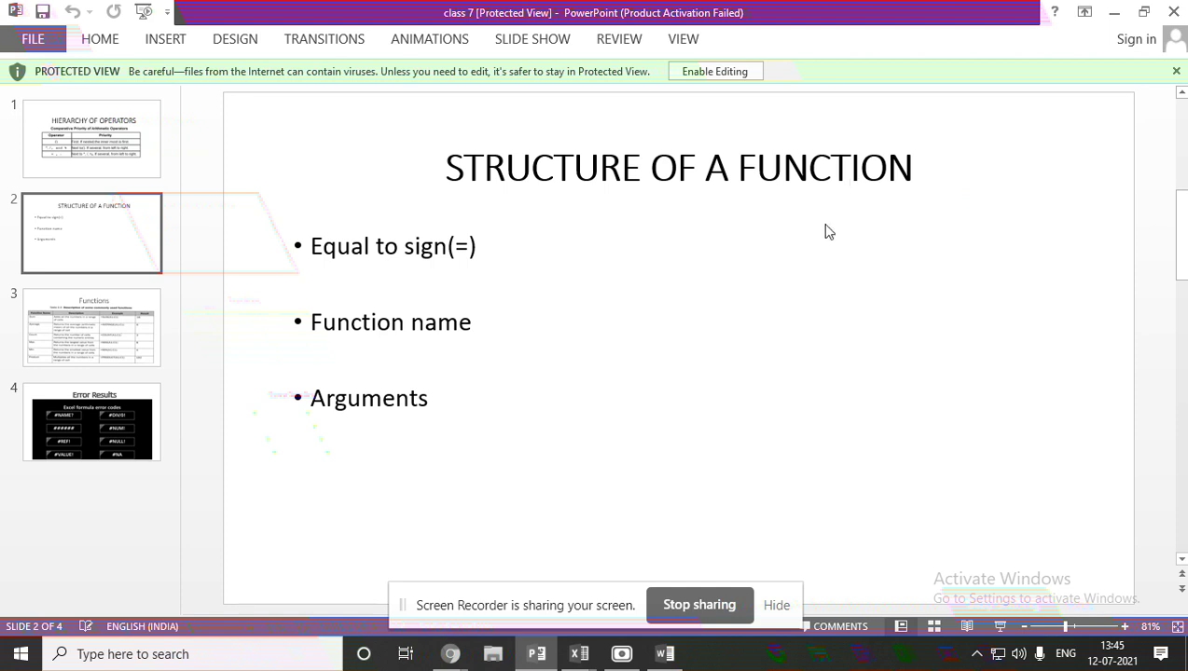
{"action": "left_click", "coordinate": [586, 658]}
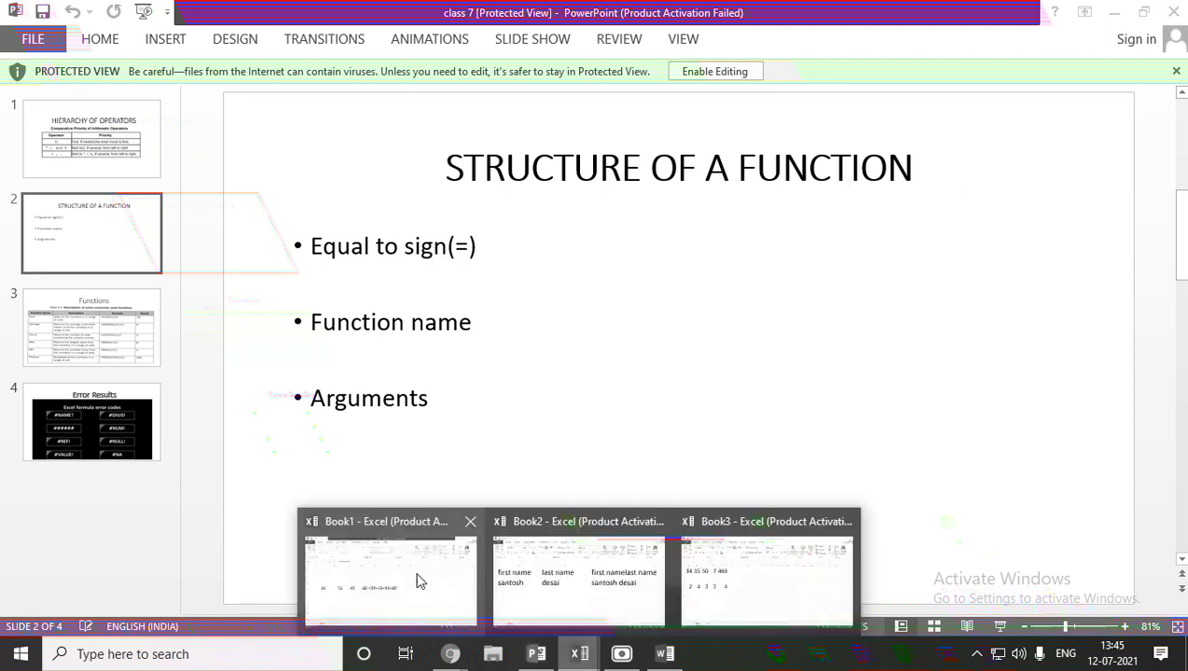
{"action": "left_click", "coordinate": [416, 576]}
{"action": "scroll", "coordinate": [380, 466], "scroll_direction": "down", "scroll_amount": 6}
Discard the stray formula entry, then type a first name in A43 and a last name in B43.
{"action": "left_click", "coordinate": [61, 339]}
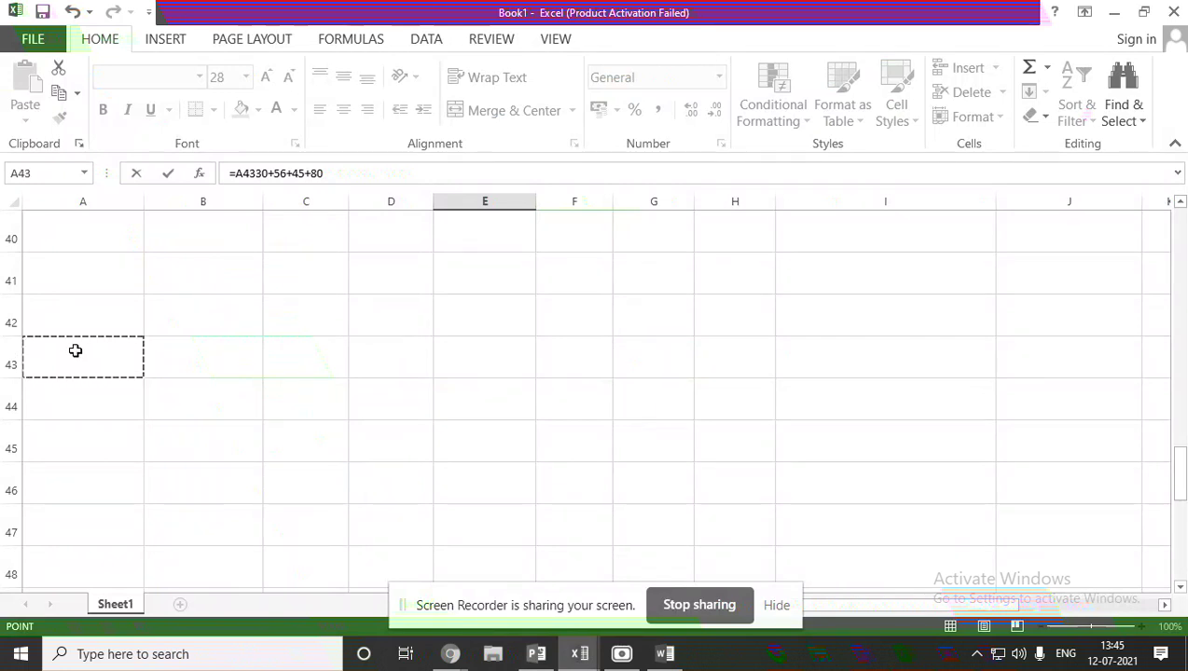
{"action": "type", "text": "s"}
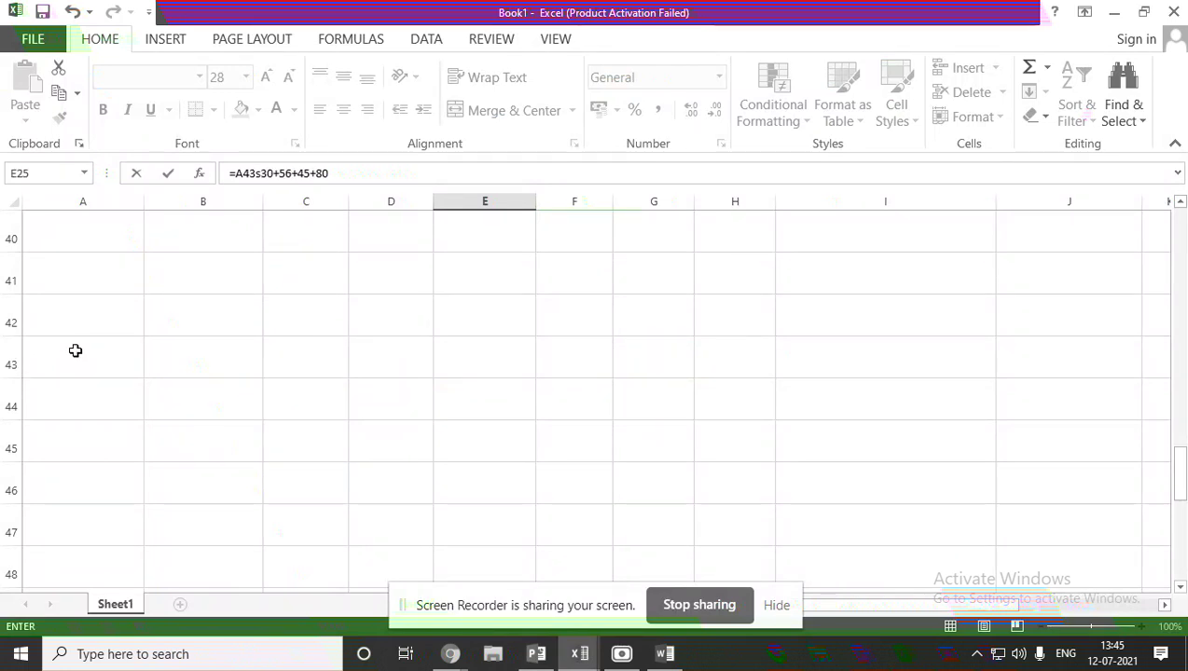
{"action": "type", "text": "sa"}
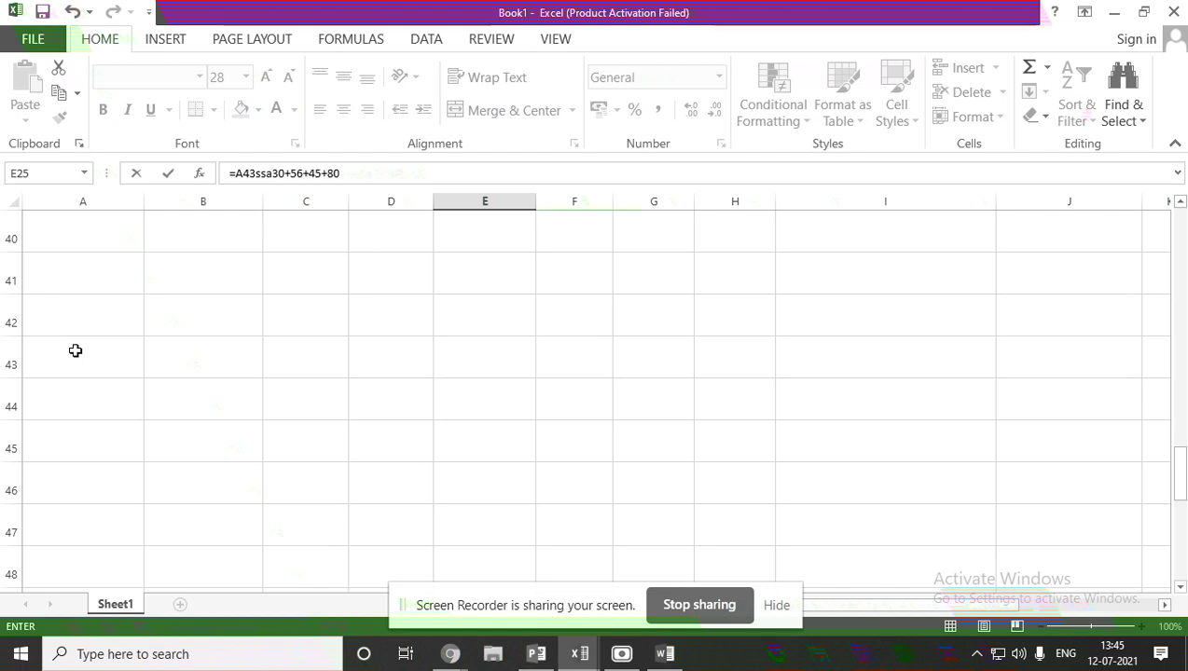
{"action": "key", "text": "BackSpace"}
{"action": "left_click", "coordinate": [74, 350]}
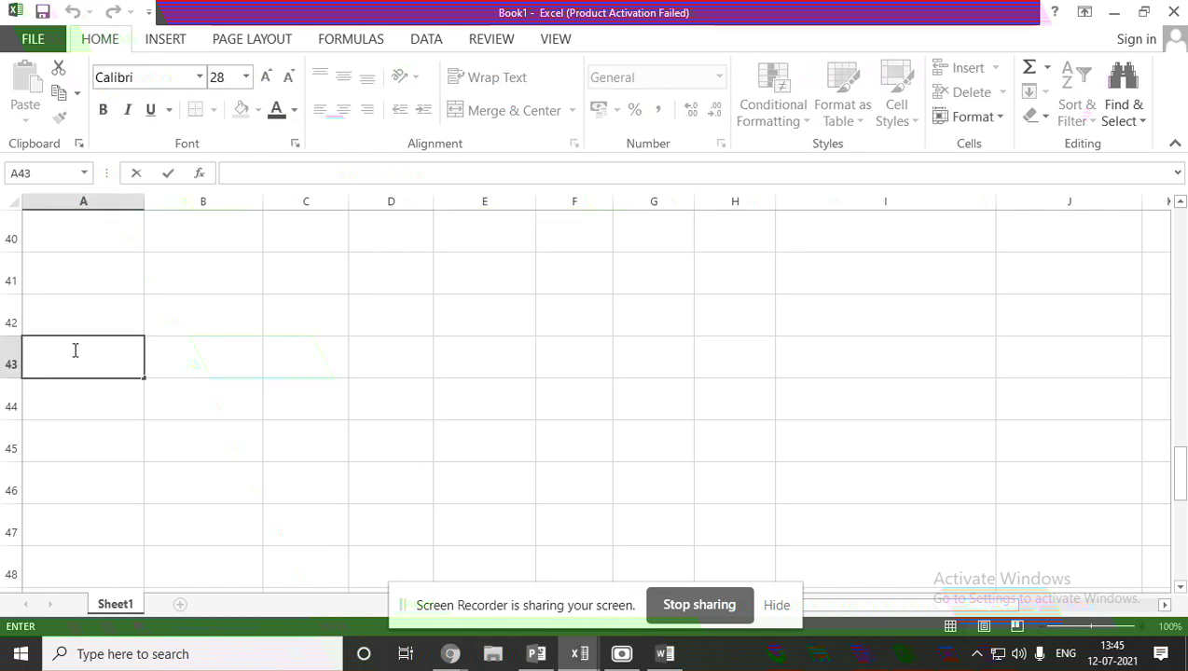
{"action": "left_click", "coordinate": [198, 339]}
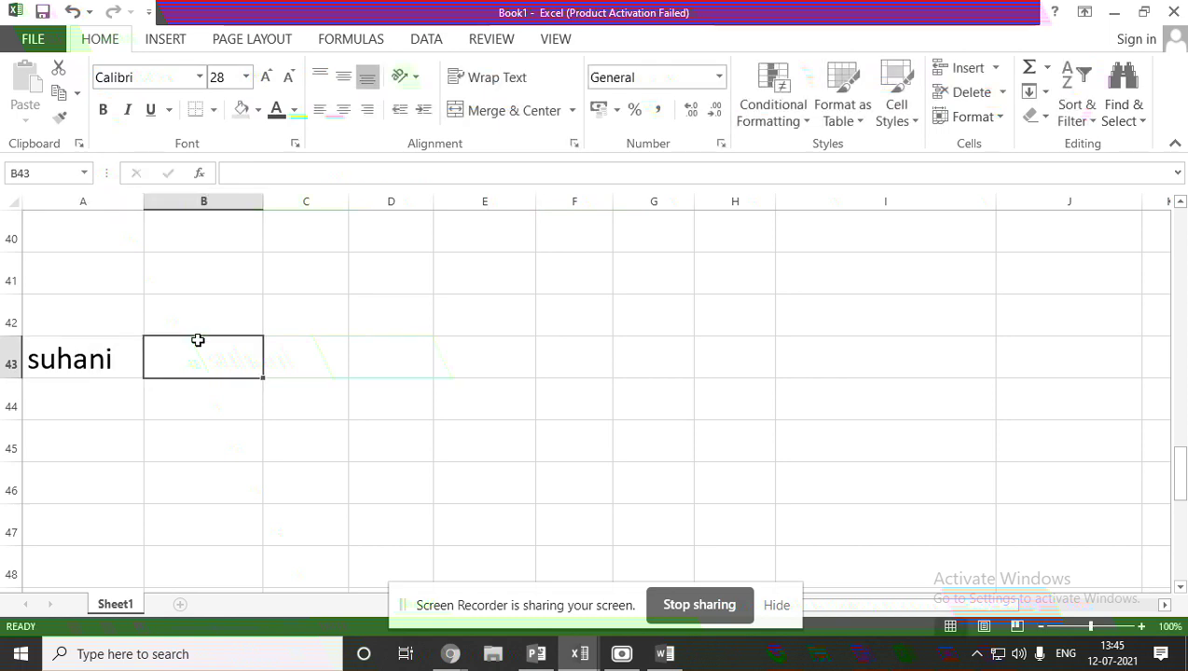
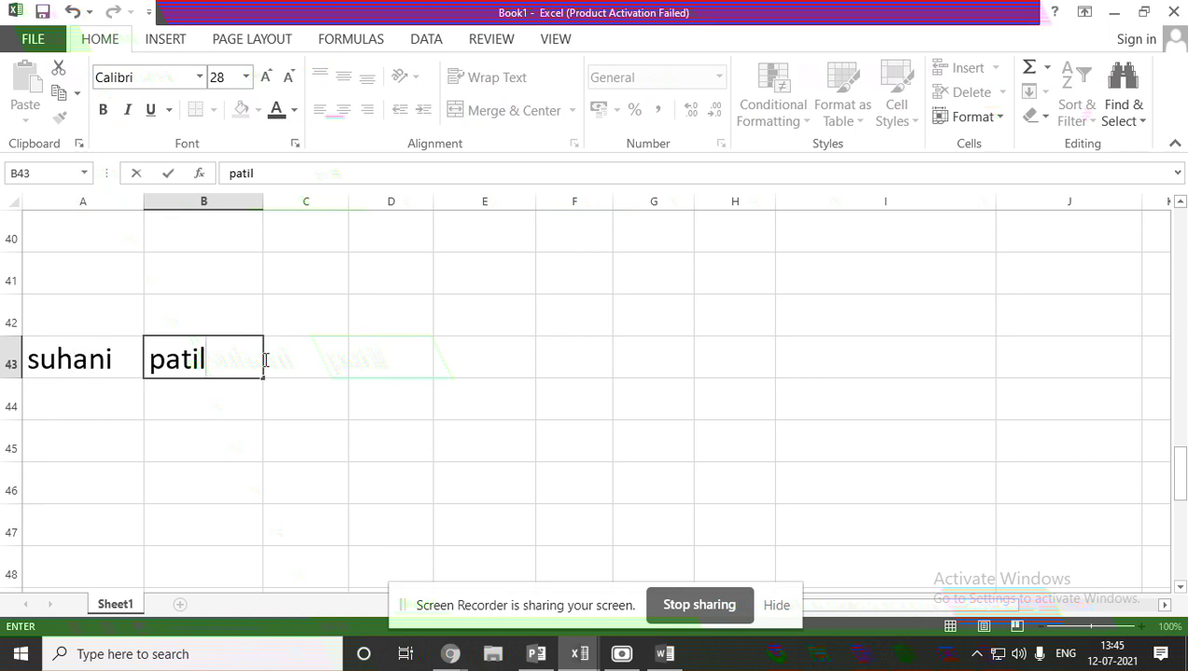
{"action": "left_click", "coordinate": [314, 366]}
Begin a formula in C43 with =, then go back to the PowerPoint slides.
{"action": "double_click", "coordinate": [314, 366]}
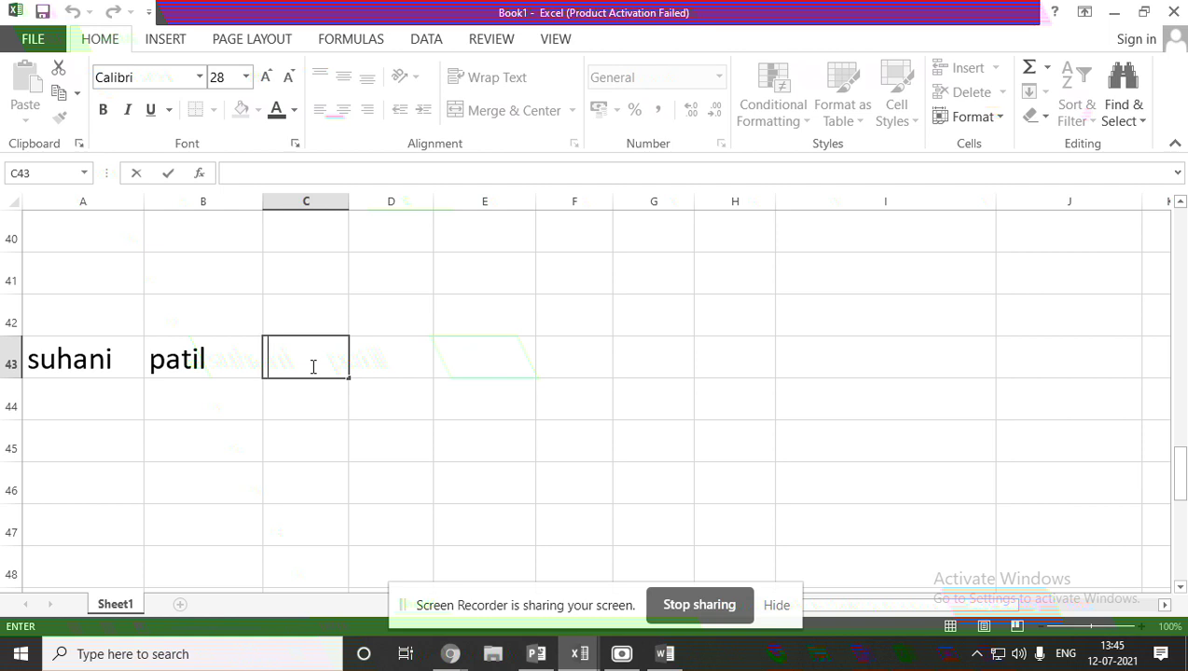
{"action": "type", "text": "="}
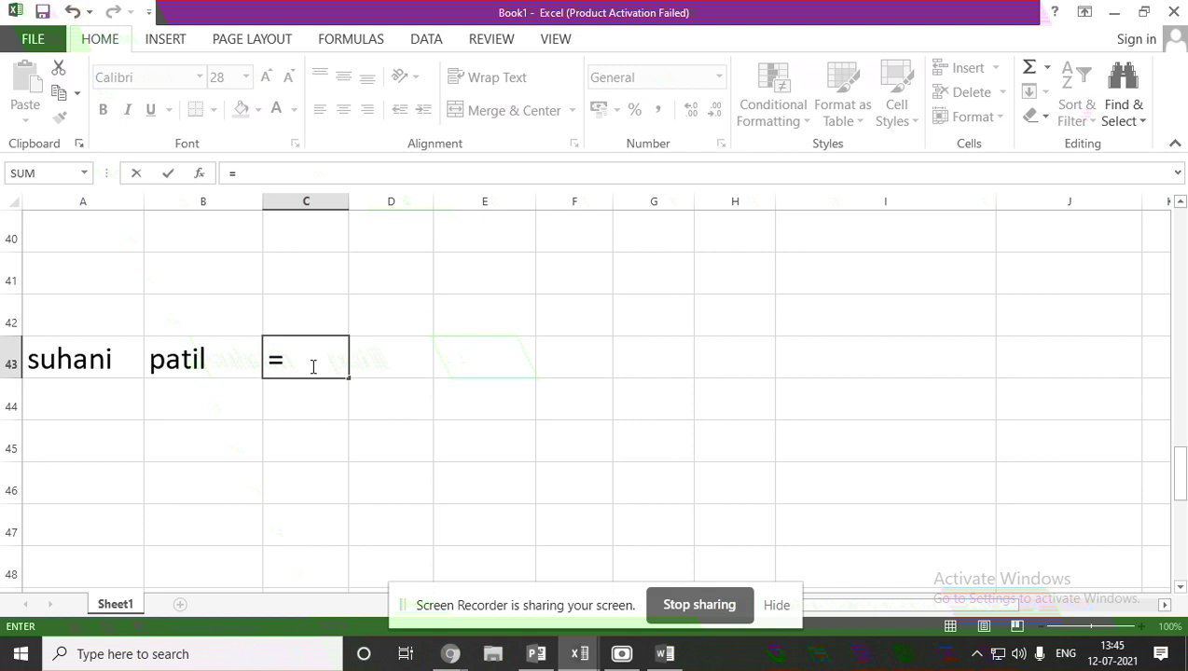
{"action": "left_click", "coordinate": [535, 656]}
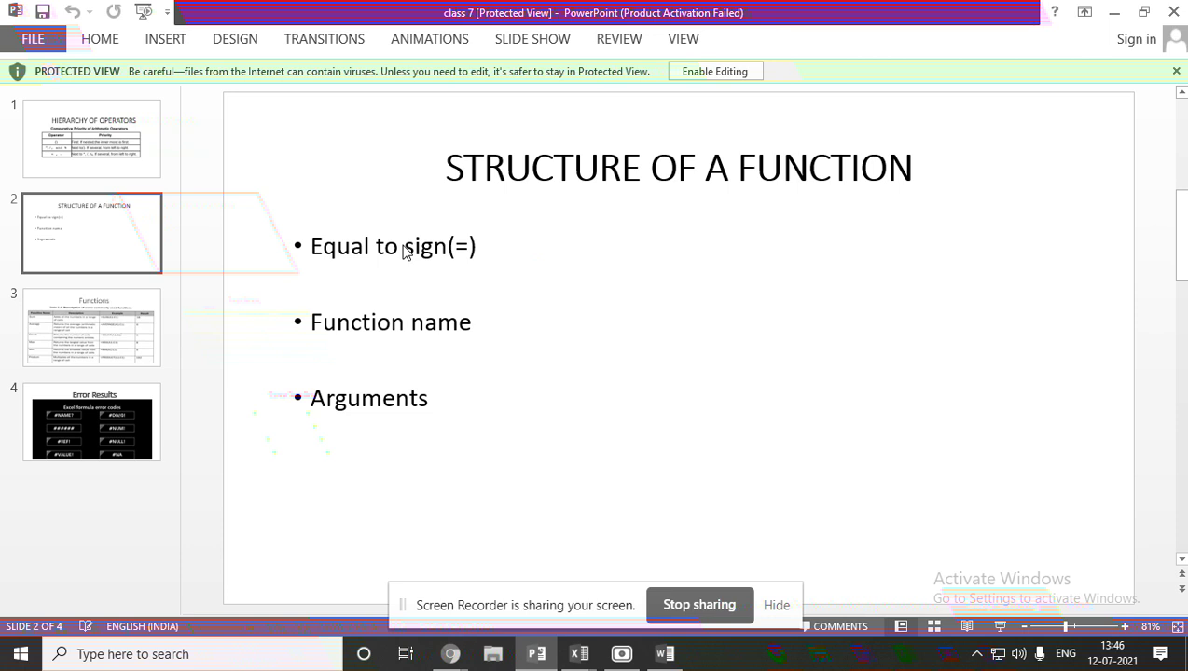
{"action": "mouse_move", "coordinate": [580, 656]}
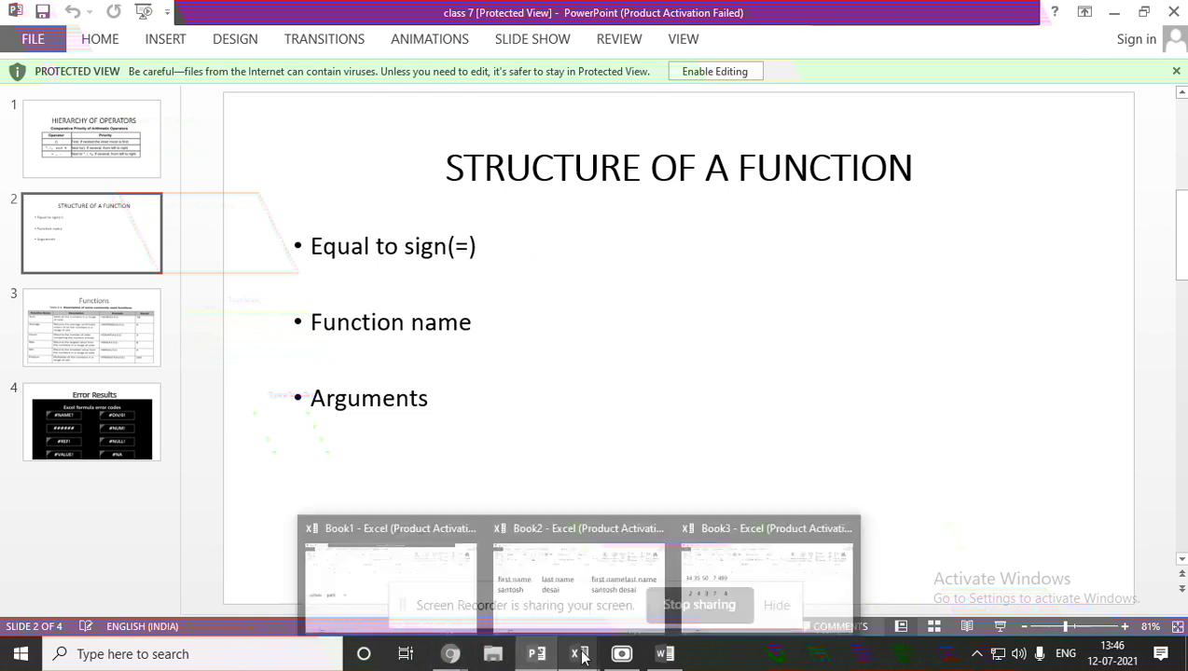
{"action": "left_click", "coordinate": [435, 601]}
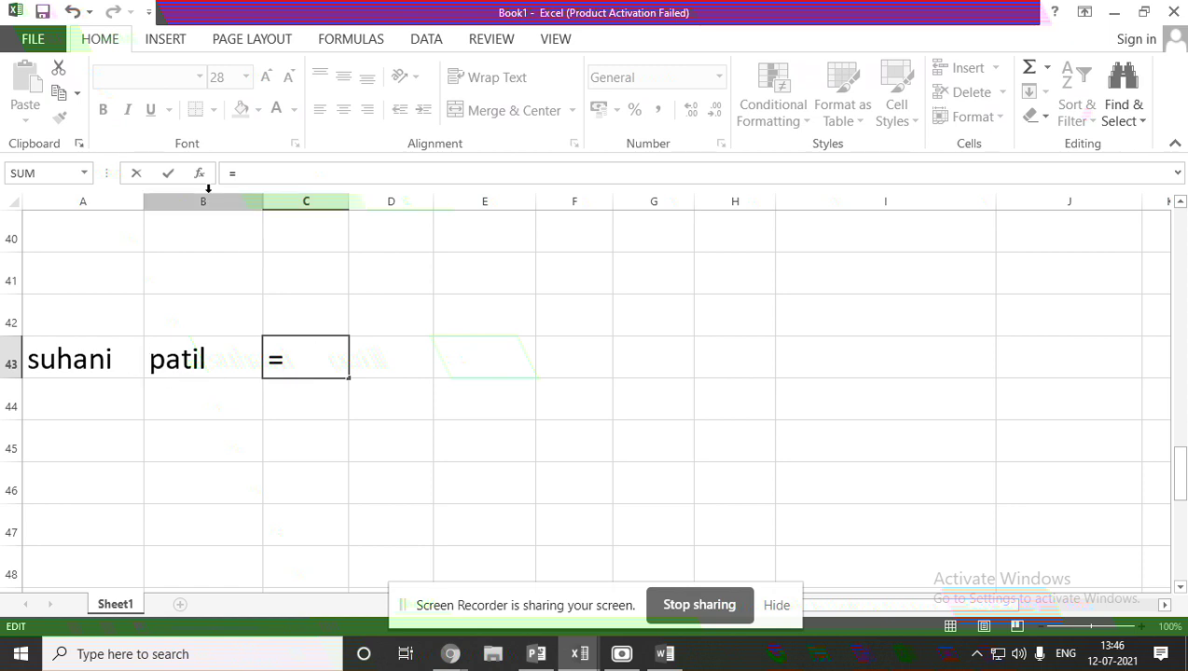
{"action": "left_click", "coordinate": [536, 653]}
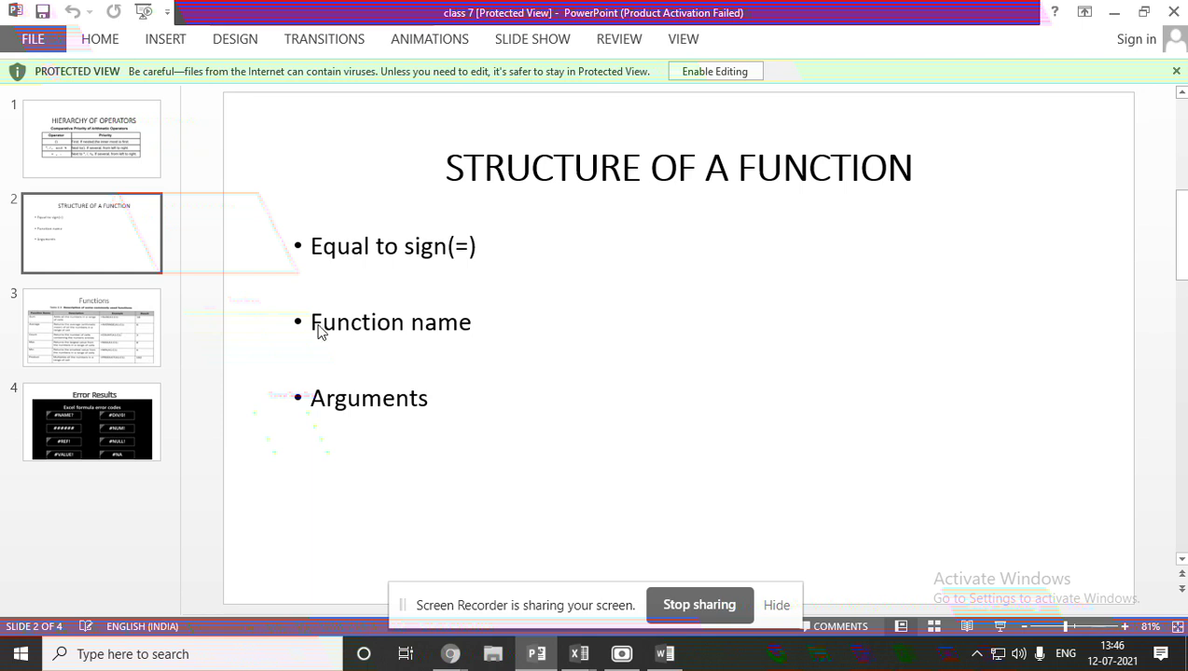
Back in Book1, build the C43 entry referencing A45, leaving =A45sum in progress.
{"action": "mouse_move", "coordinate": [579, 653]}
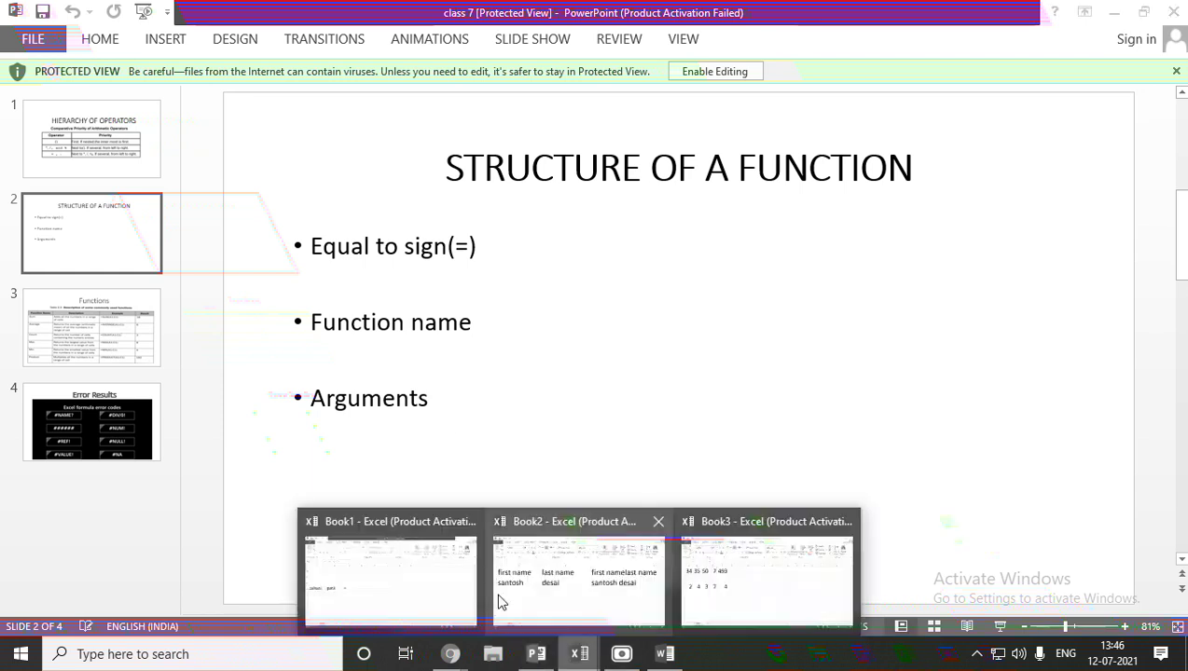
{"action": "left_click", "coordinate": [434, 578]}
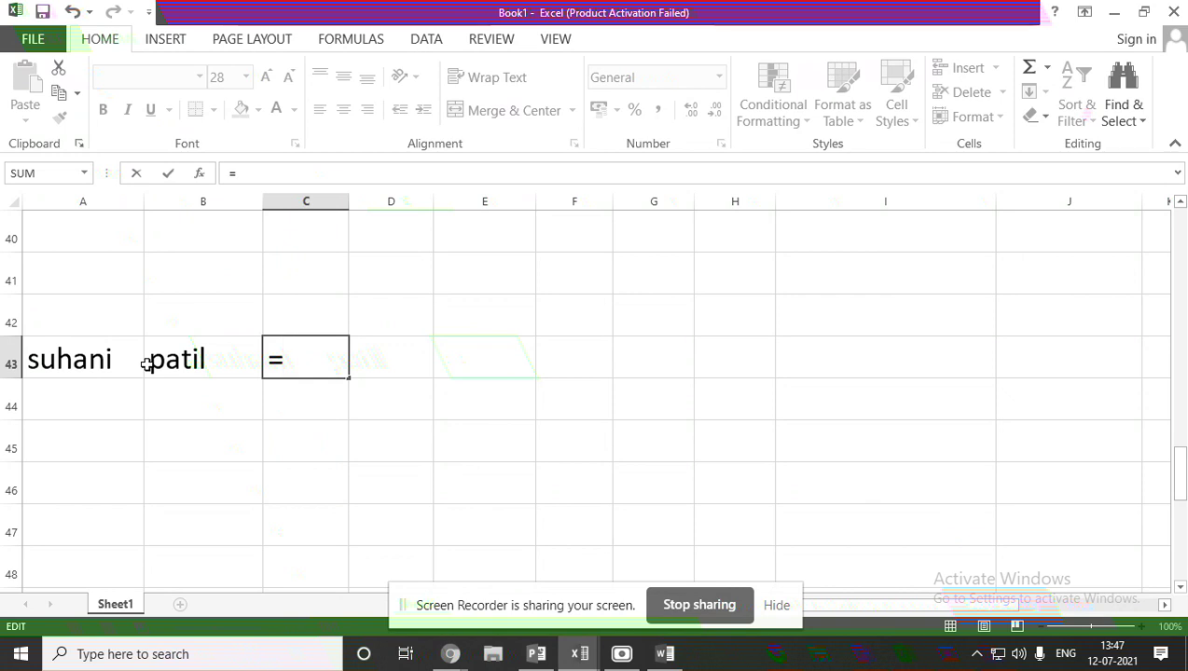
{"action": "left_click", "coordinate": [117, 409]}
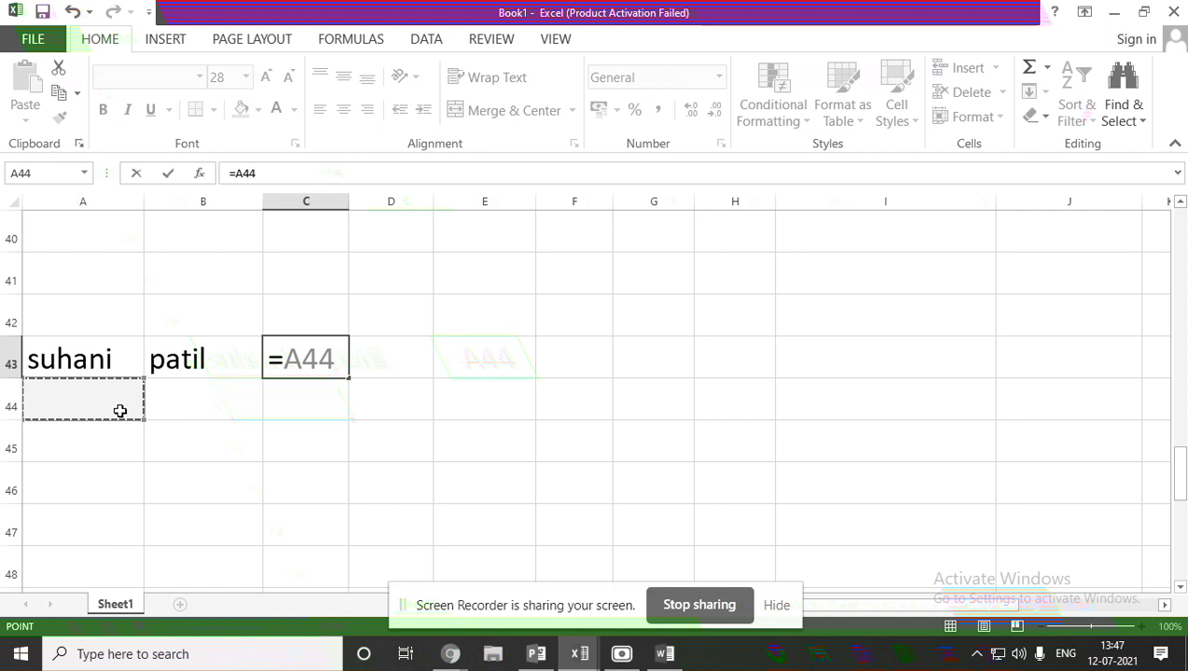
{"action": "left_click", "coordinate": [131, 436]}
{"action": "type", "text": "sum"}
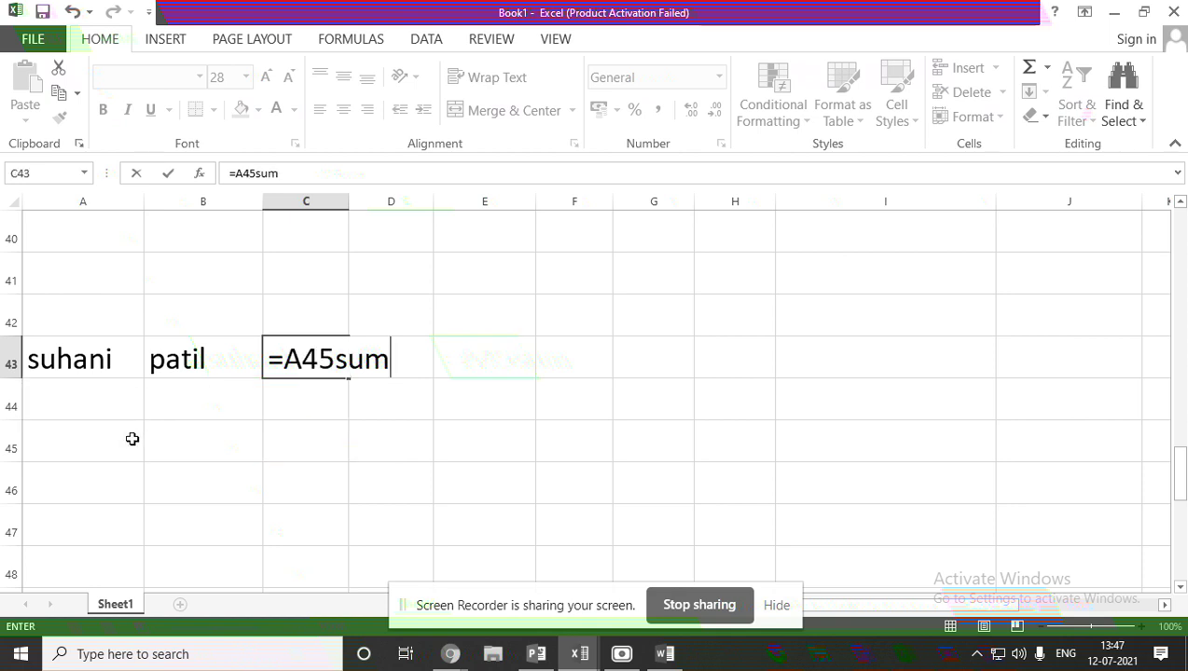
{"action": "left_click", "coordinate": [132, 439]}
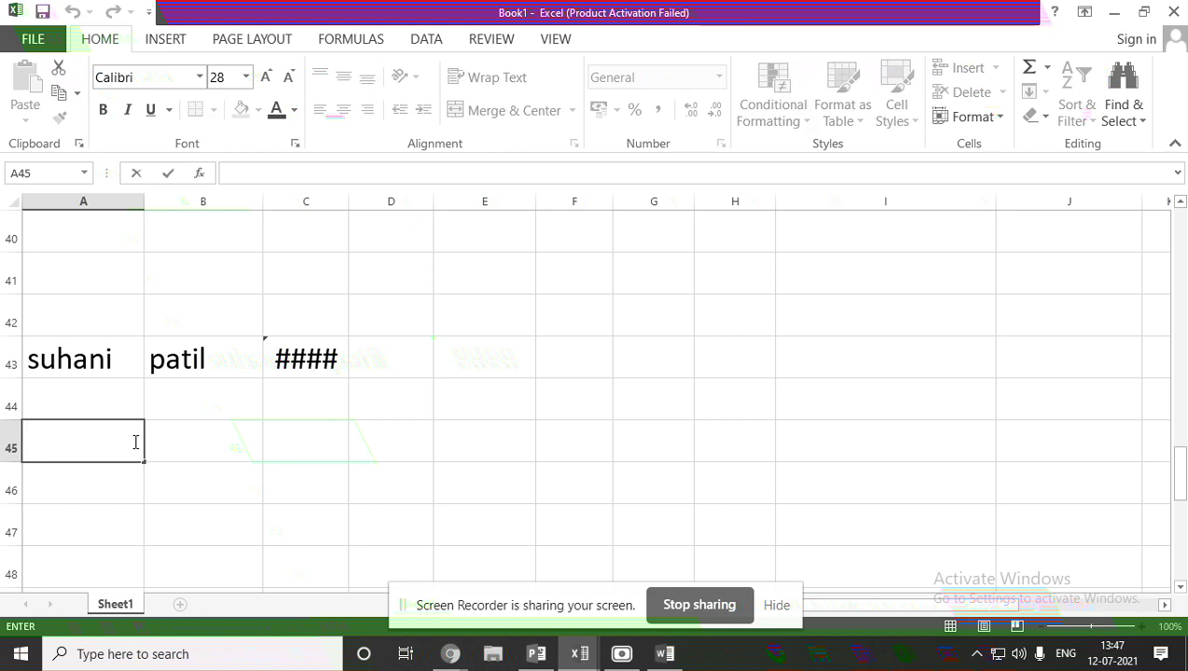
Label A45 to A48 as sum, diff, mul and div.
{"action": "type", "text": "sum"}
{"action": "key", "text": "Return"}
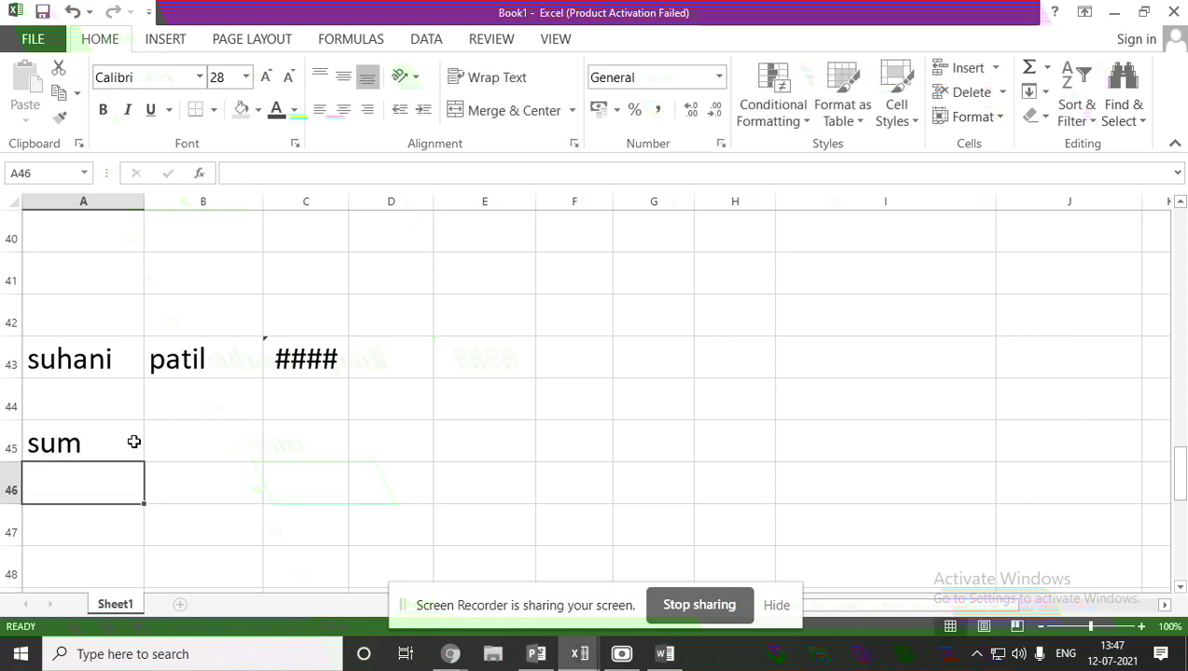
{"action": "type", "text": "diff"}
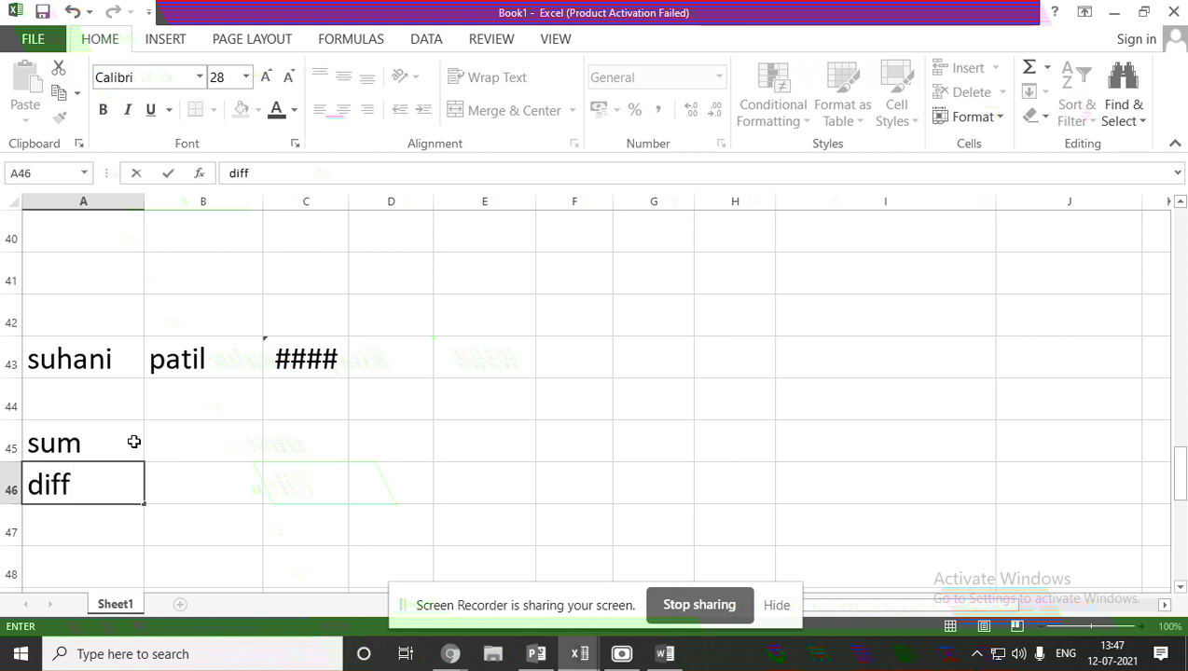
{"action": "double_click", "coordinate": [103, 525]}
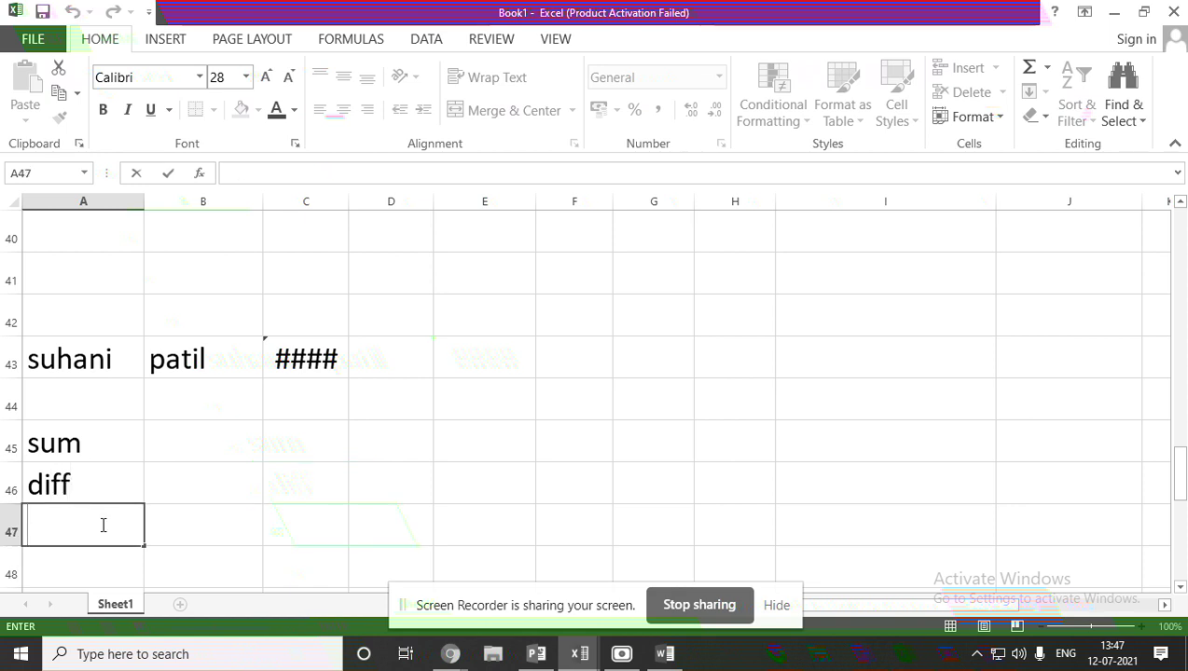
{"action": "type", "text": "mul"}
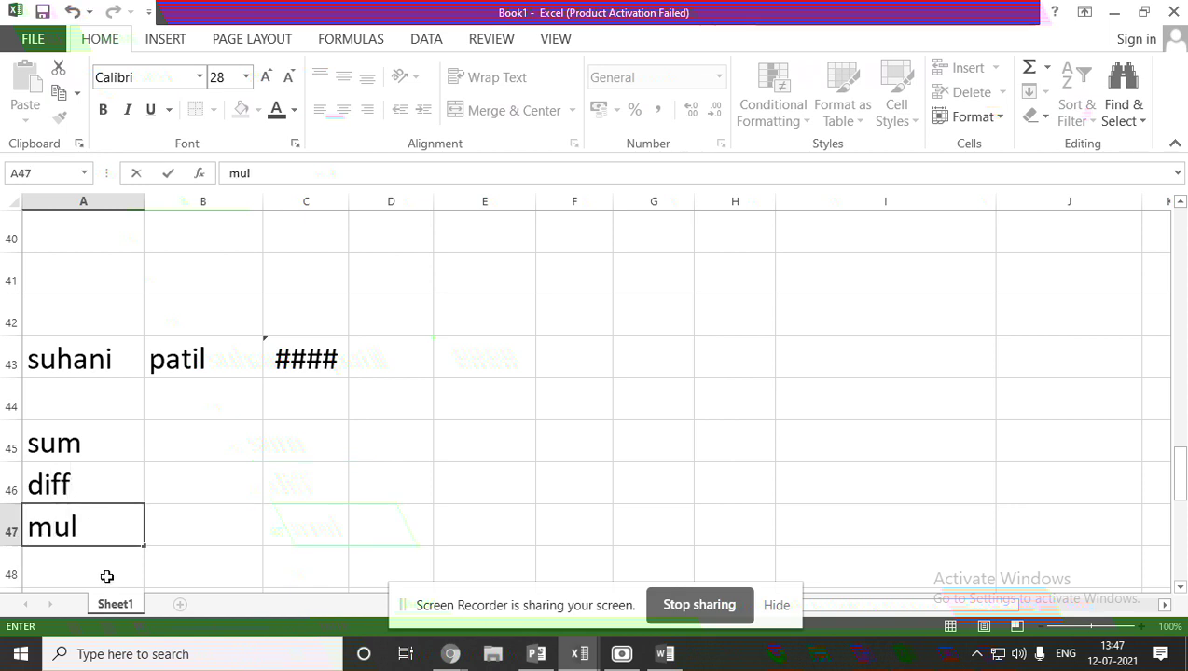
{"action": "left_click", "coordinate": [107, 577]}
{"action": "type", "text": "div"}
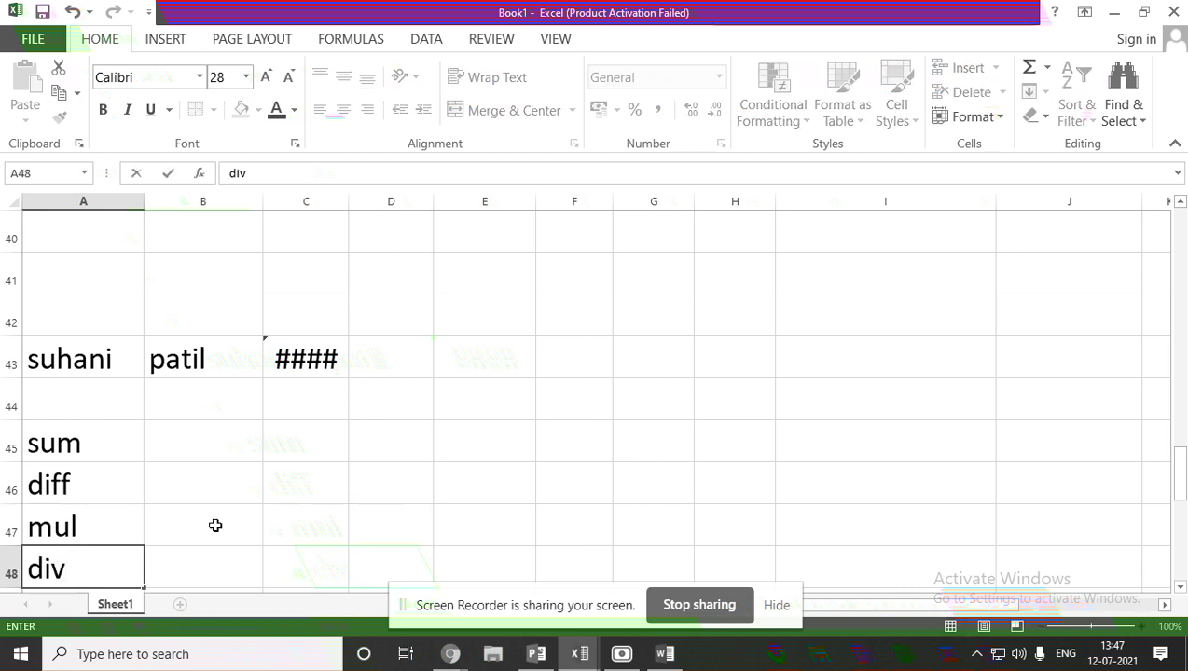
Label B45 max and B46 min, then reopen the C43 formula.
{"action": "left_click", "coordinate": [220, 438]}
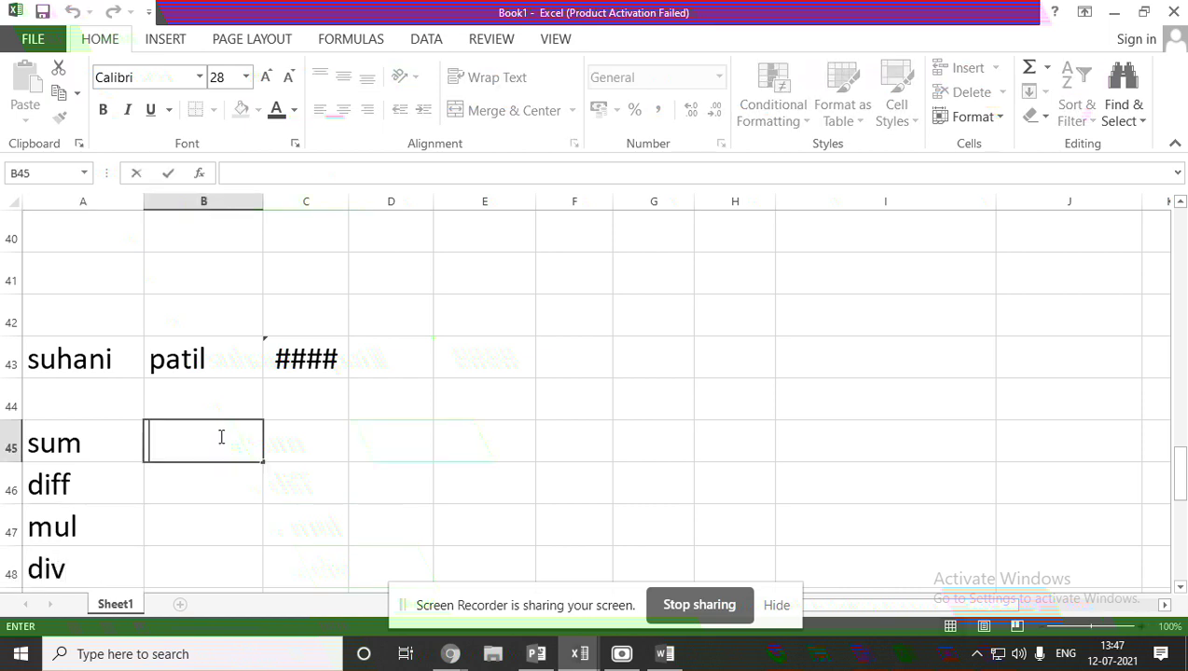
{"action": "type", "text": "max"}
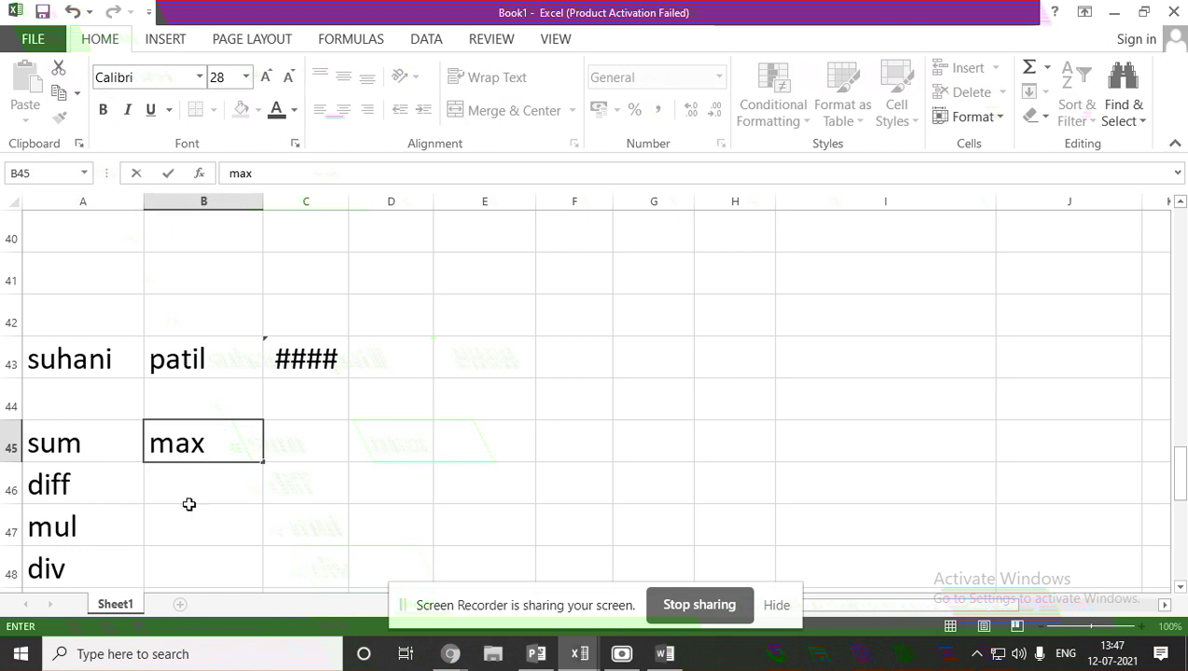
{"action": "left_click", "coordinate": [205, 483]}
{"action": "type", "text": "min"}
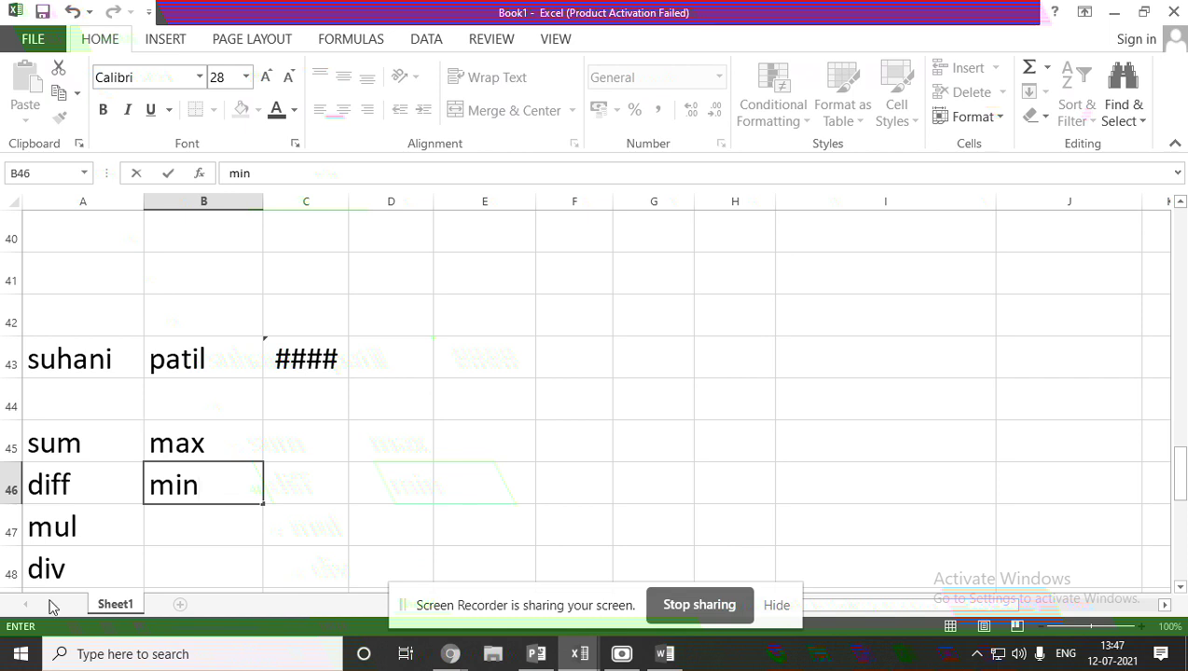
{"action": "double_click", "coordinate": [300, 359]}
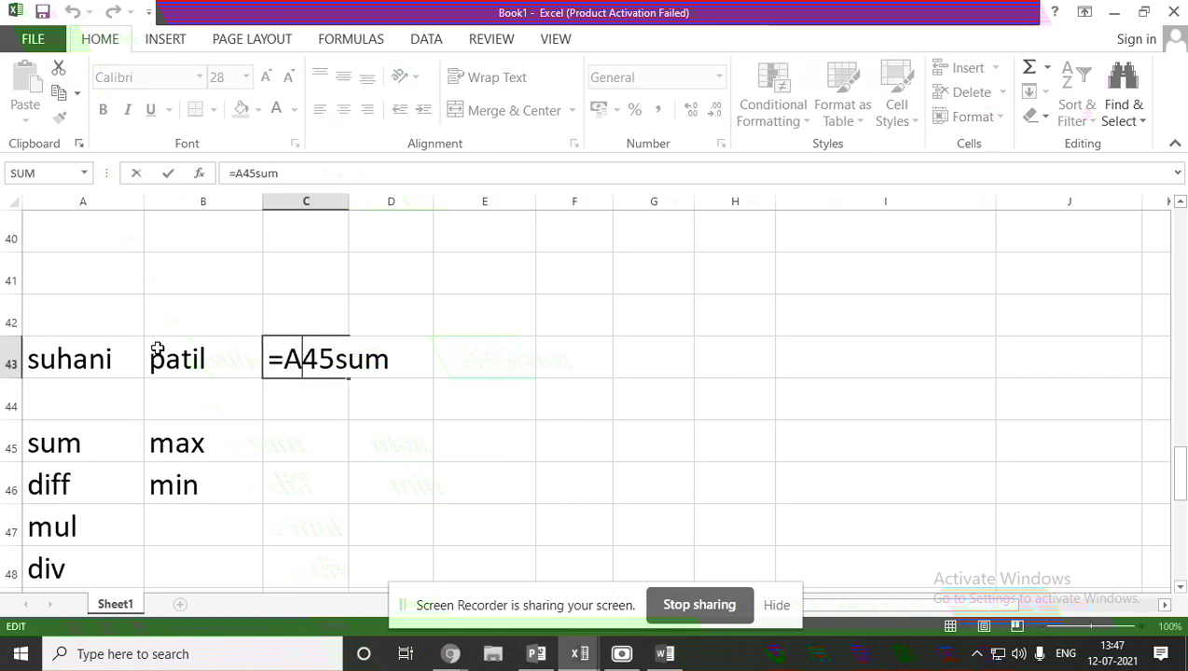
Enter 12 in D45 and 13 in E45, and start =max( in F45.
{"action": "left_click", "coordinate": [419, 442]}
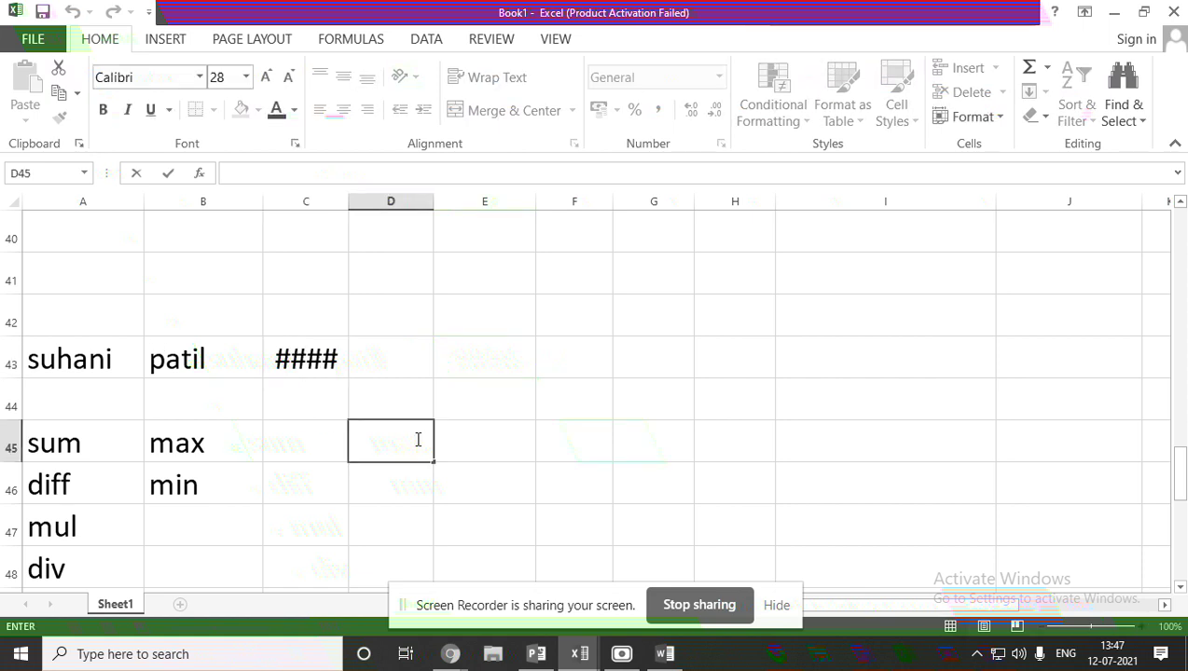
{"action": "type", "text": "12"}
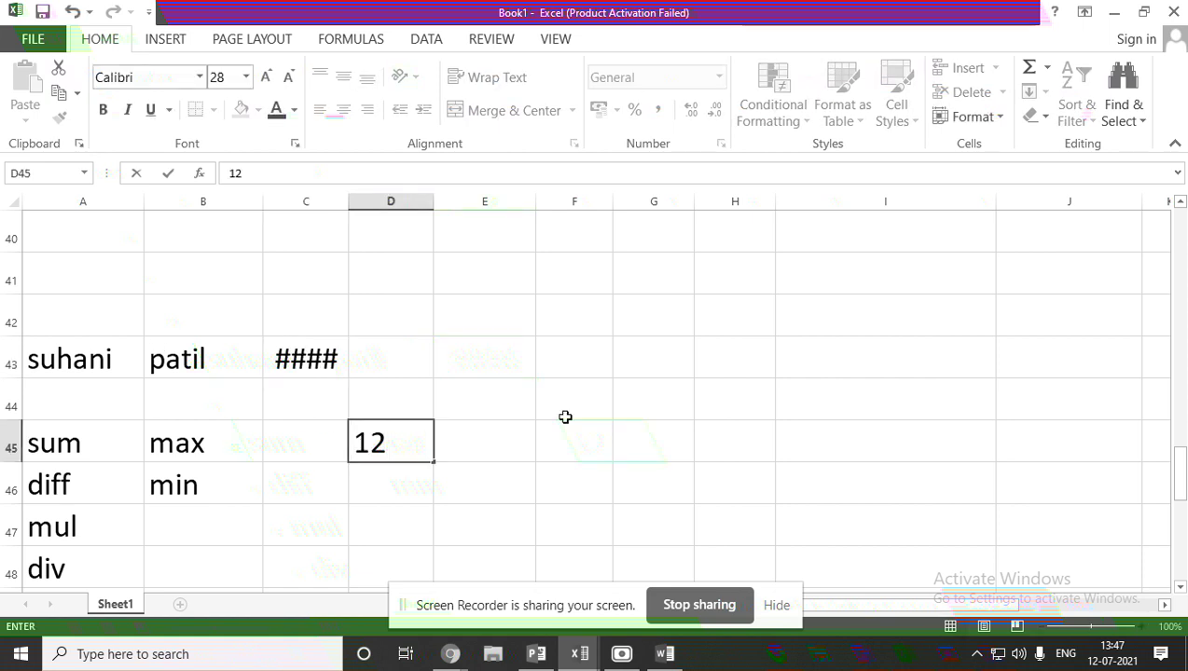
{"action": "left_click", "coordinate": [500, 447]}
{"action": "type", "text": "13"}
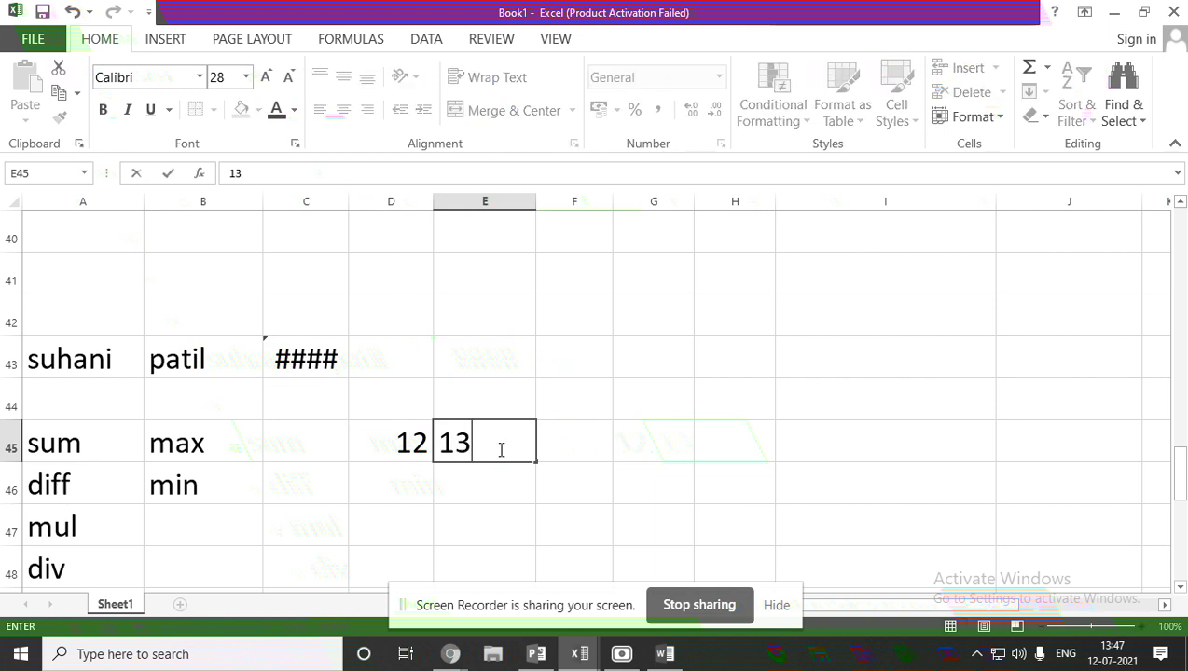
{"action": "left_click", "coordinate": [565, 448]}
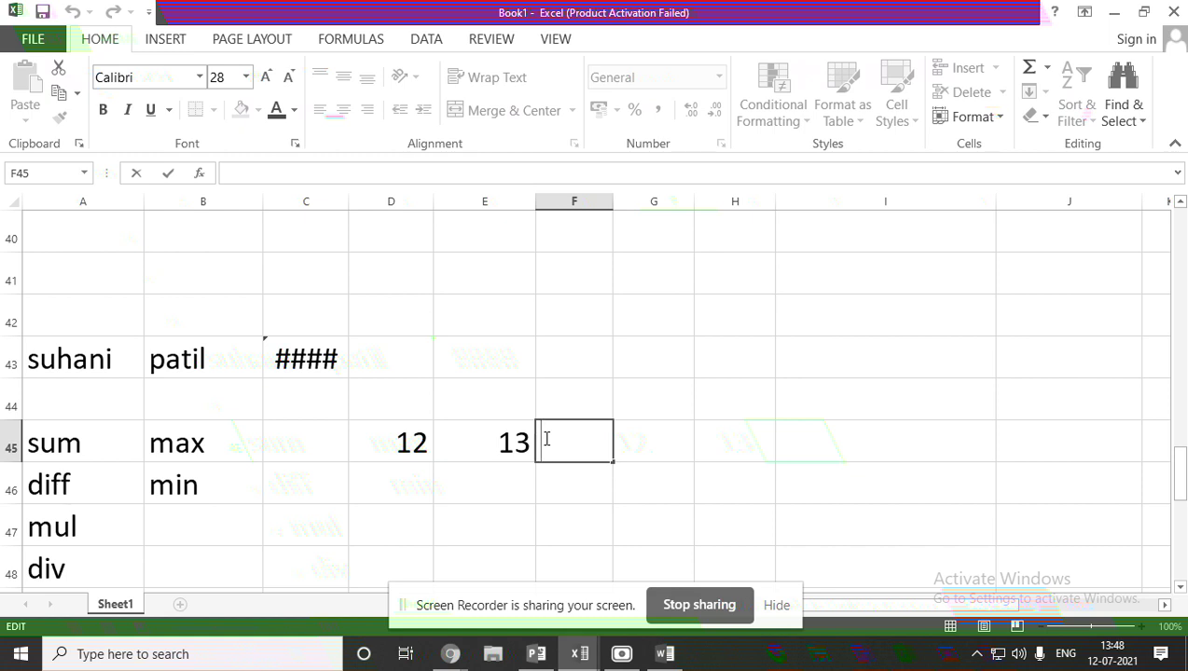
{"action": "type", "text": "="}
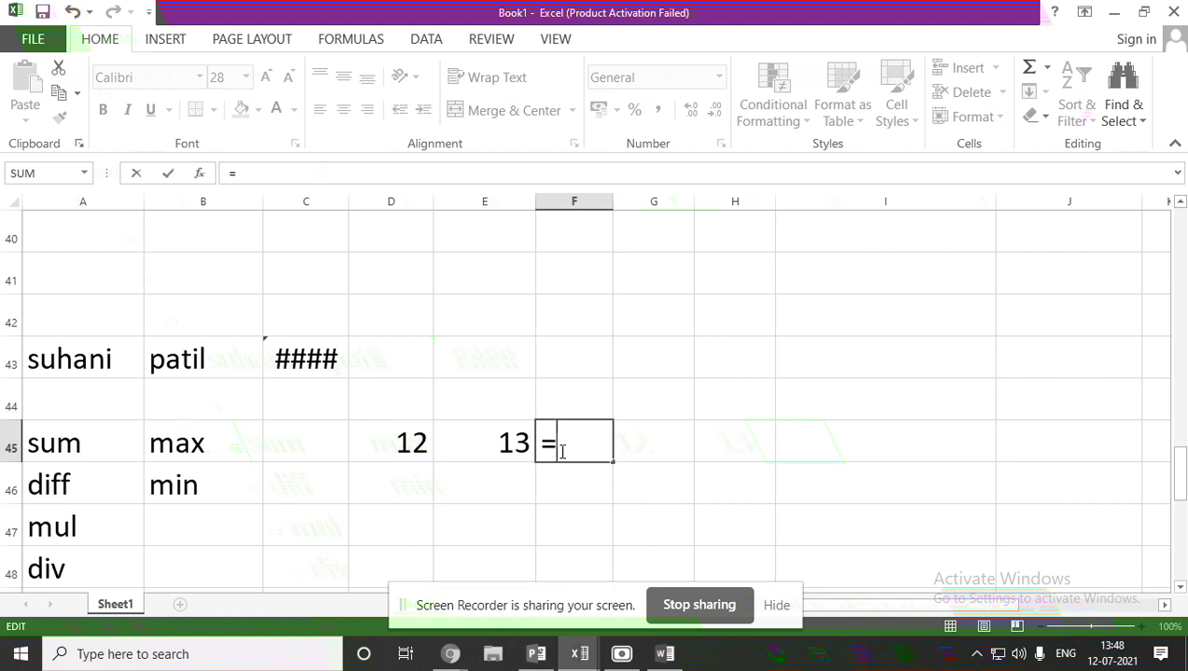
{"action": "type", "text": "max"}
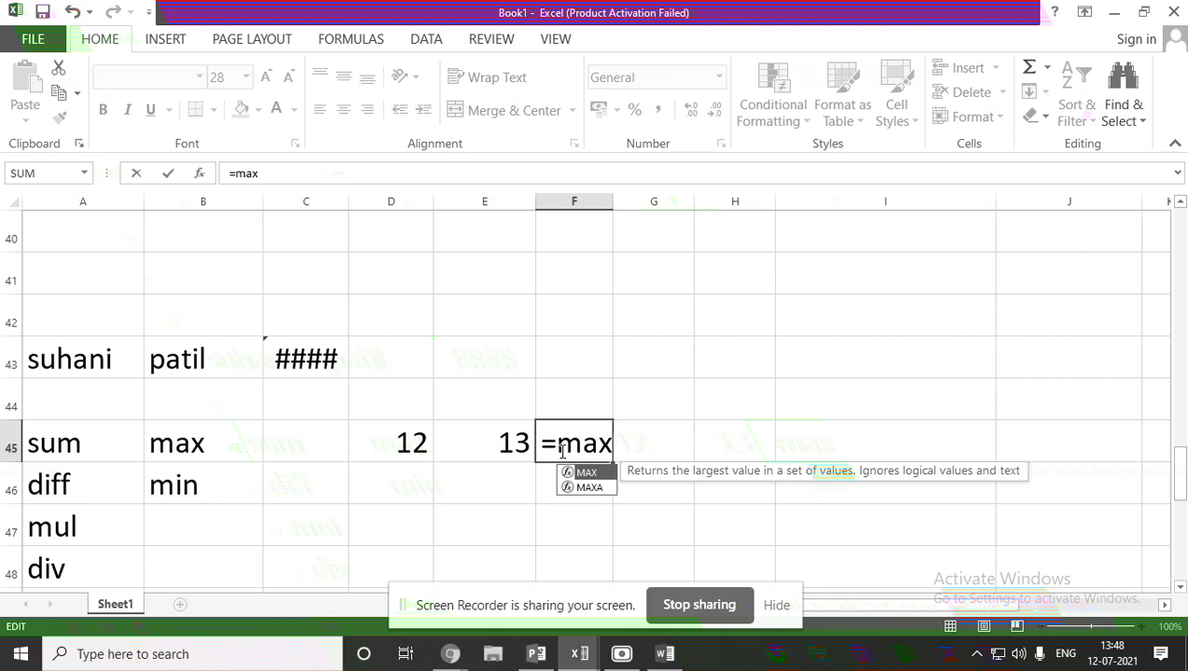
{"action": "type", "text": "("}
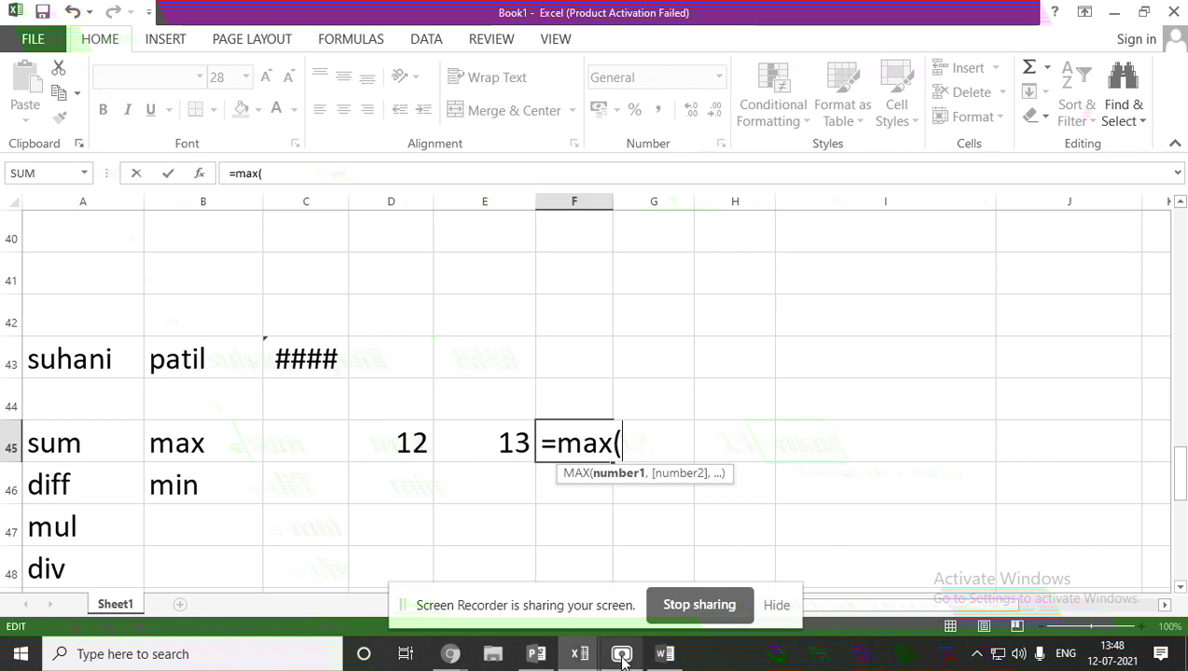
{"action": "left_click", "coordinate": [535, 654]}
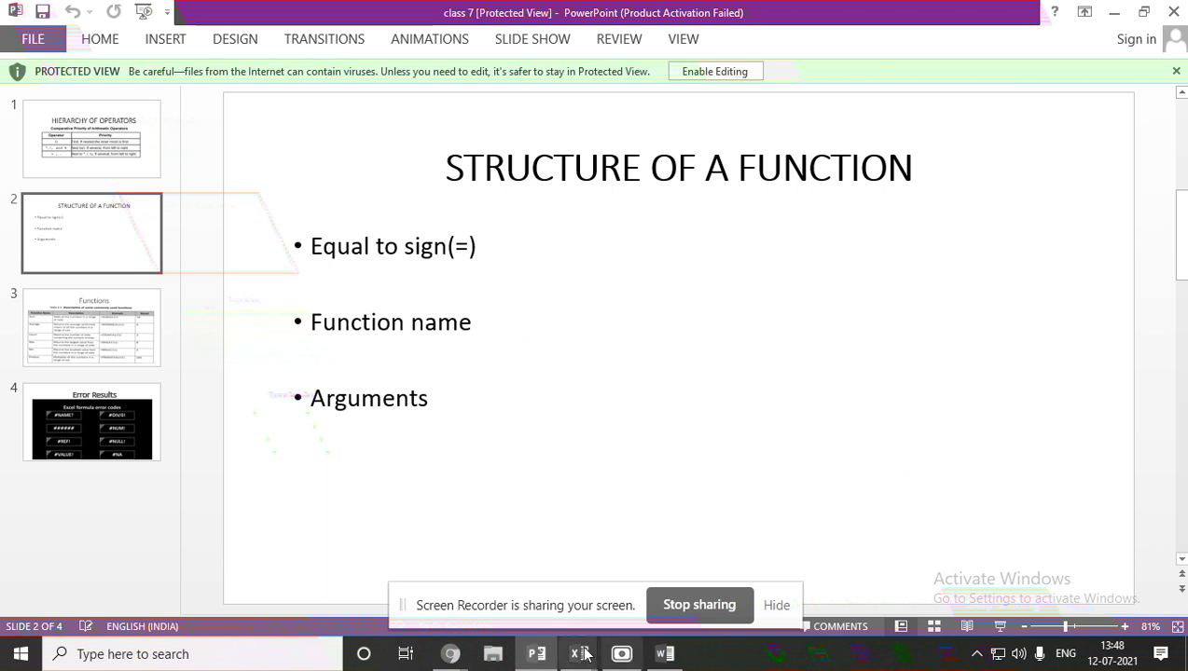
{"action": "mouse_move", "coordinate": [579, 652]}
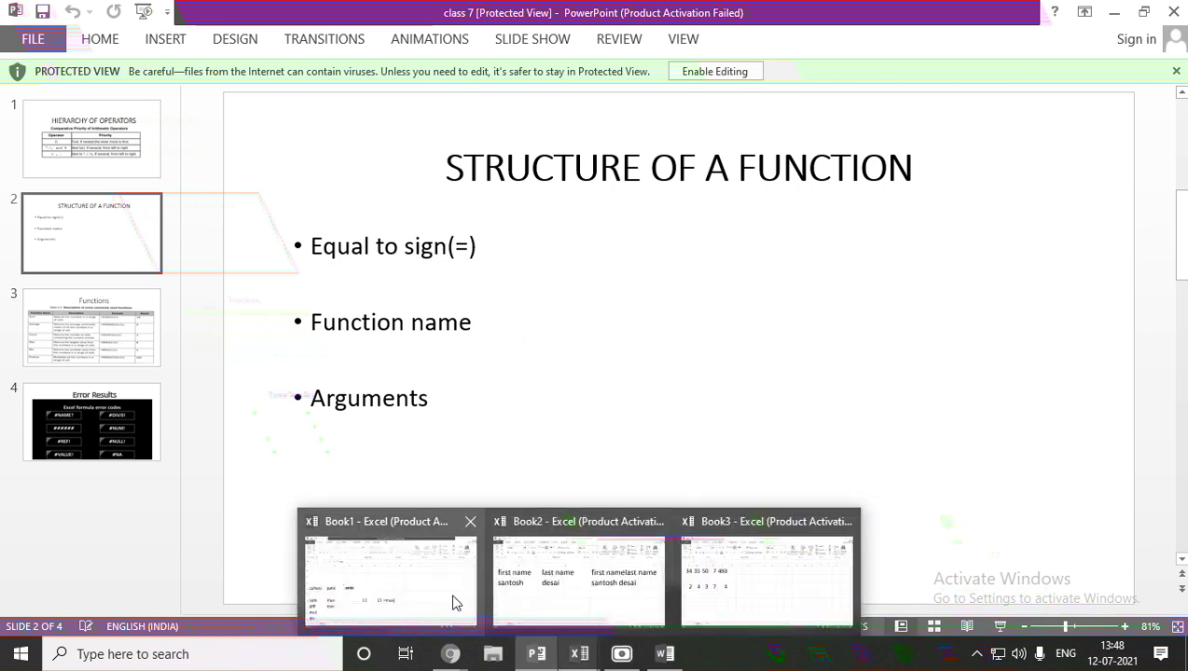
{"action": "left_click", "coordinate": [453, 601]}
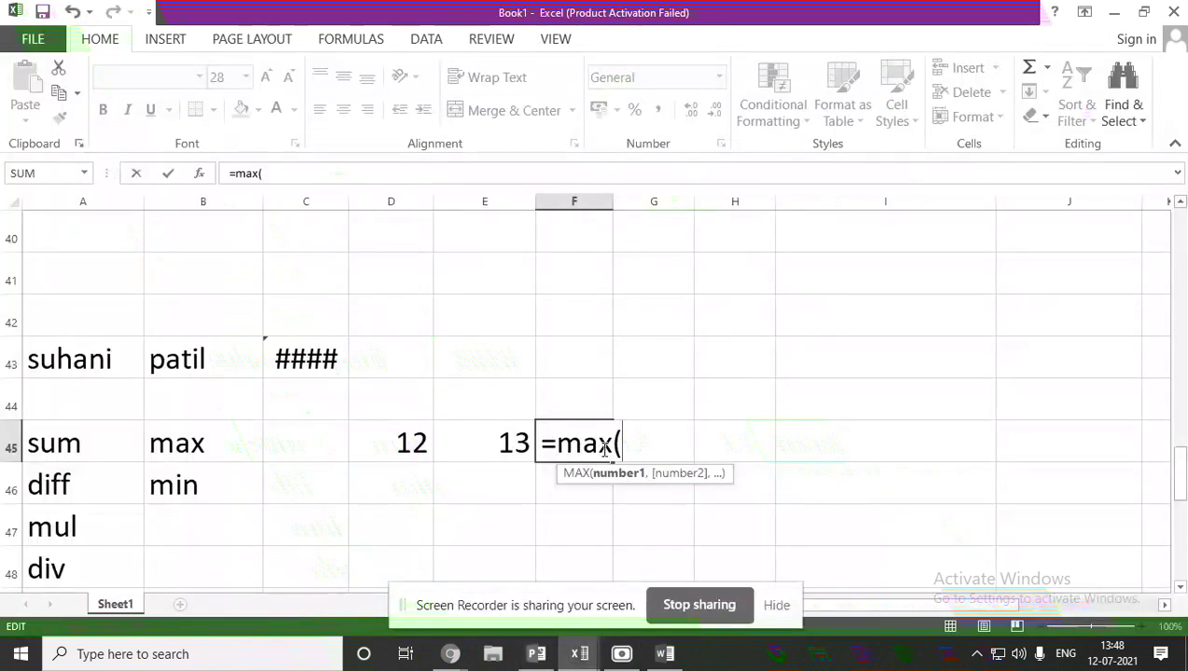
{"action": "left_click", "coordinate": [536, 654]}
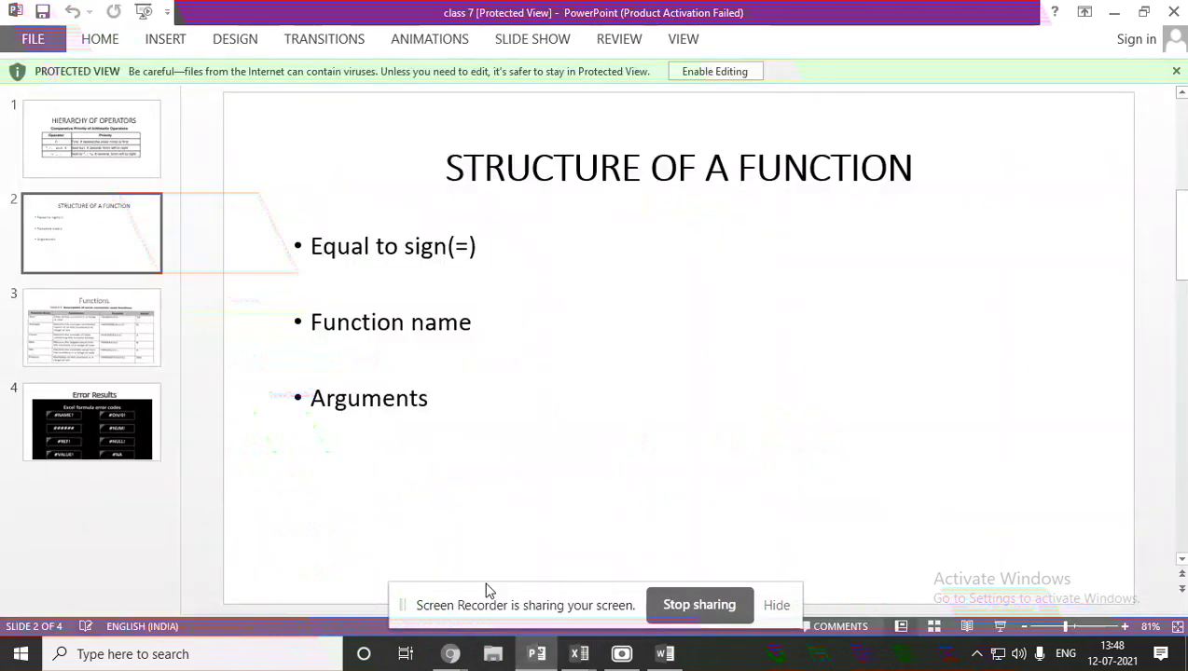
{"action": "left_click", "coordinate": [536, 654]}
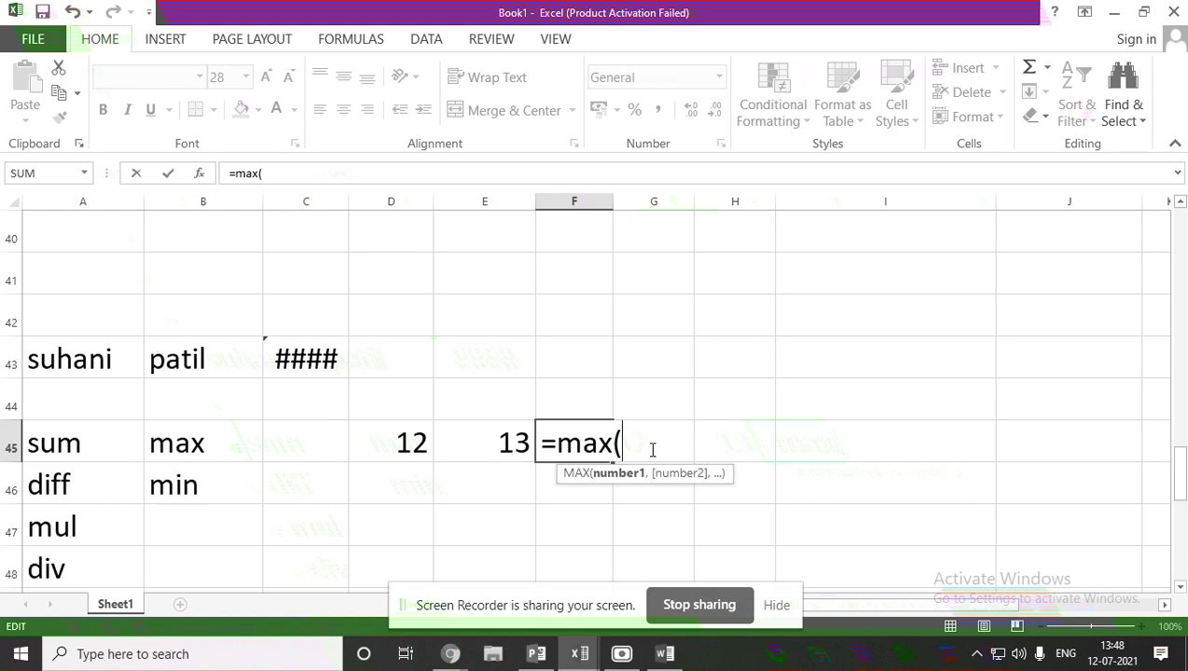
Complete F45 as =MAX(12,13) so it shows 13, then reselect the cell.
{"action": "type", "text": "12,13"}
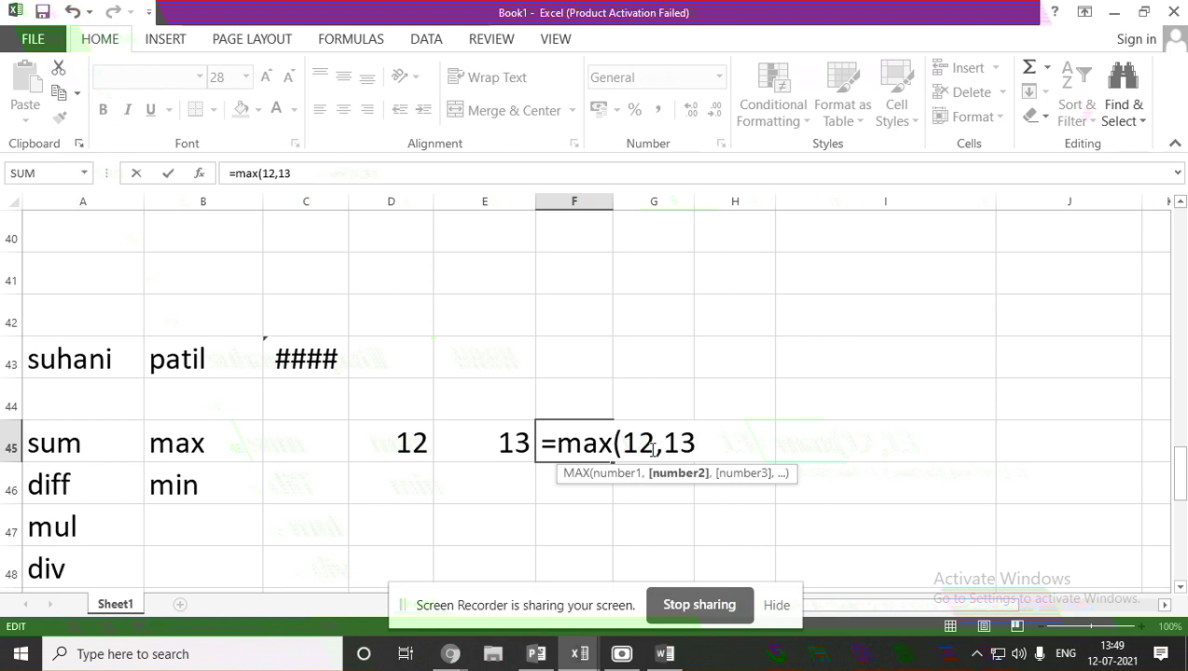
{"action": "type", "text": ")"}
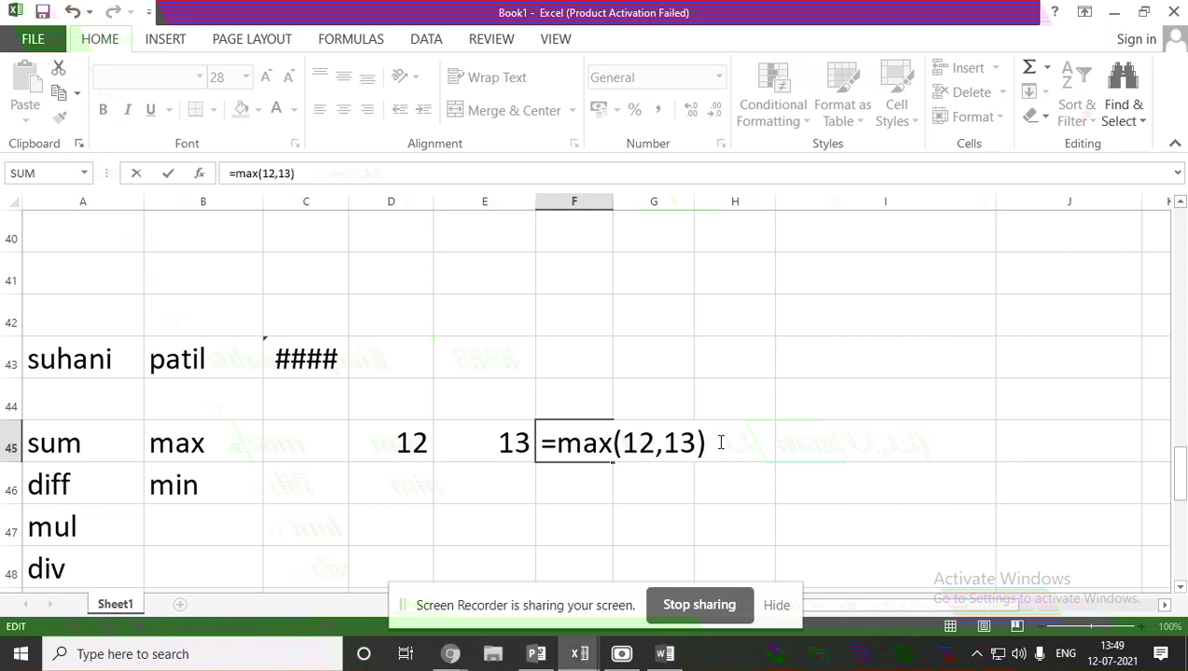
{"action": "key", "text": "Return"}
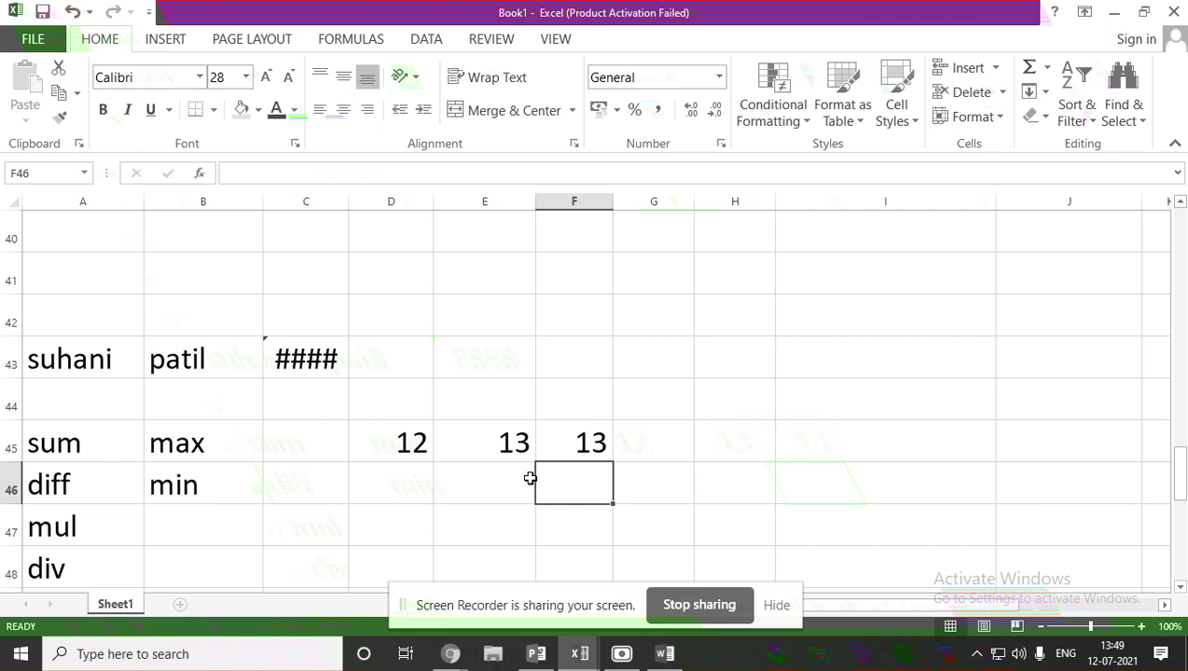
{"action": "left_click", "coordinate": [583, 456]}
Change F45's formula to =MIN(12,13) so it returns 12, then return to the PowerPoint slides.
{"action": "double_click", "coordinate": [584, 456]}
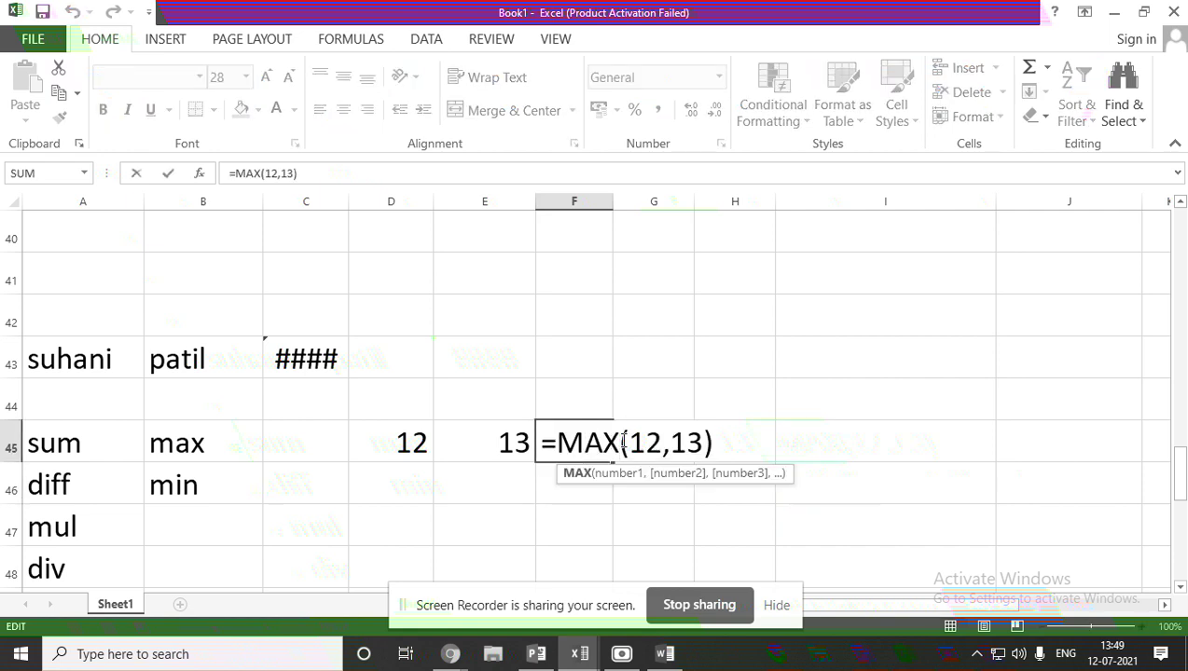
{"action": "key", "text": "BackSpace"}
{"action": "key", "text": "BackSpace"}
{"action": "key", "text": "BackSpace"}
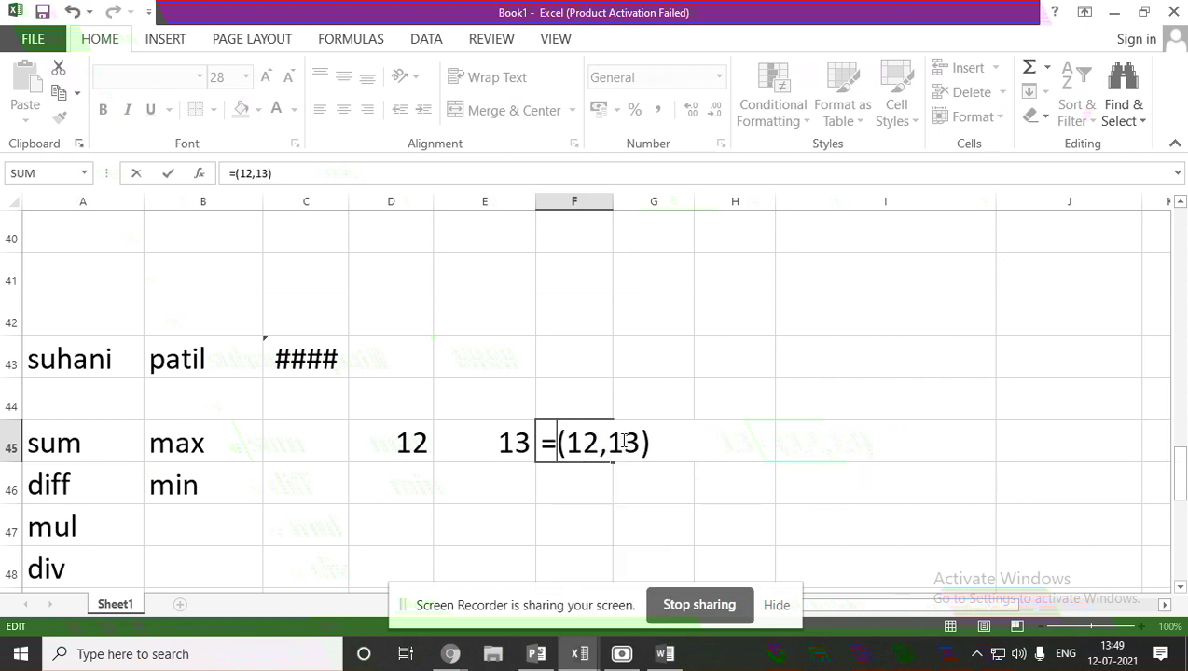
{"action": "type", "text": "min"}
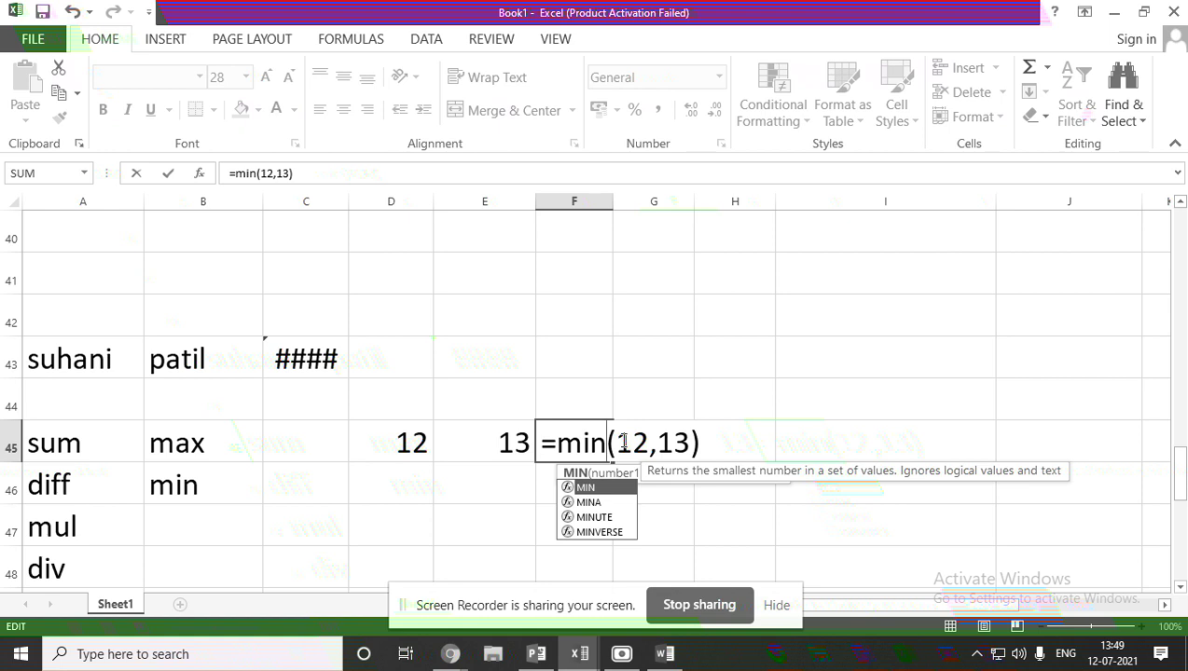
{"action": "key", "text": "Return"}
{"action": "left_click", "coordinate": [586, 446]}
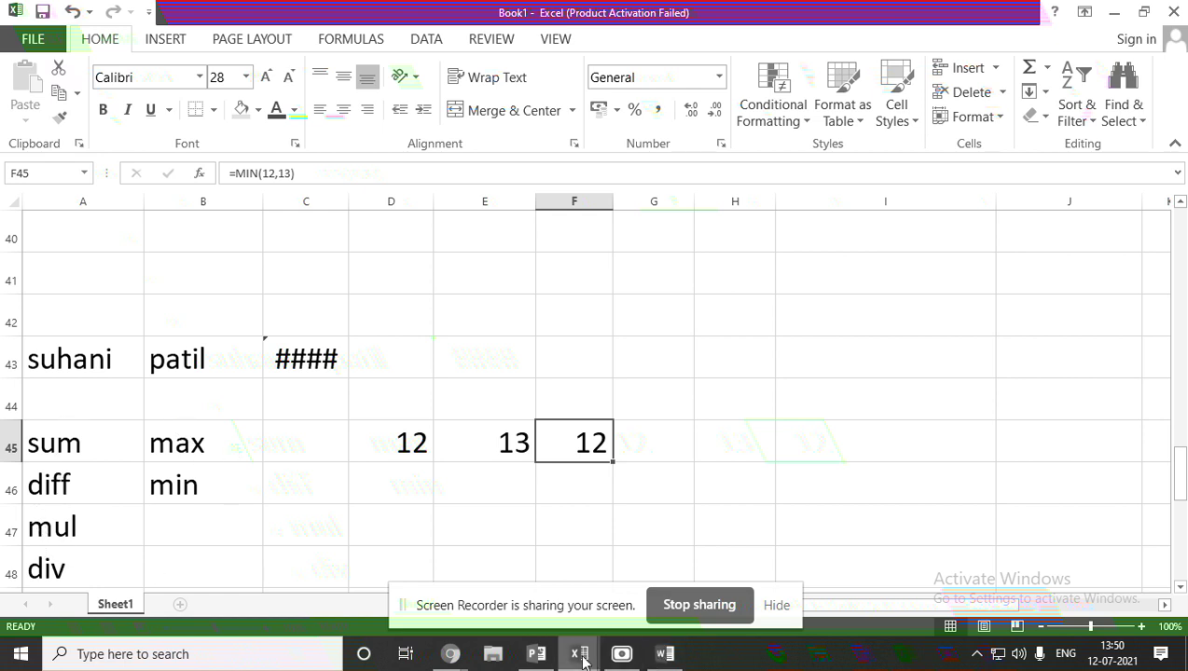
{"action": "left_click", "coordinate": [536, 654]}
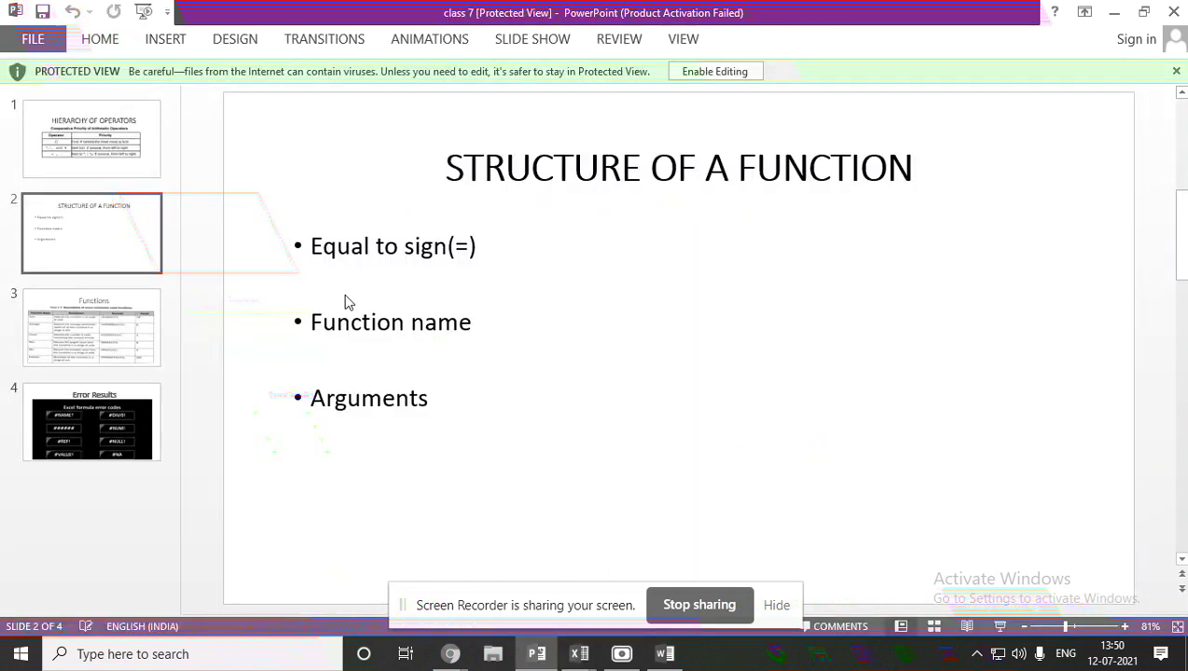
Go back to Book1 and open F45's =MIN(12,13) formula for editing, then switch to the slide.
{"action": "mouse_move", "coordinate": [579, 648]}
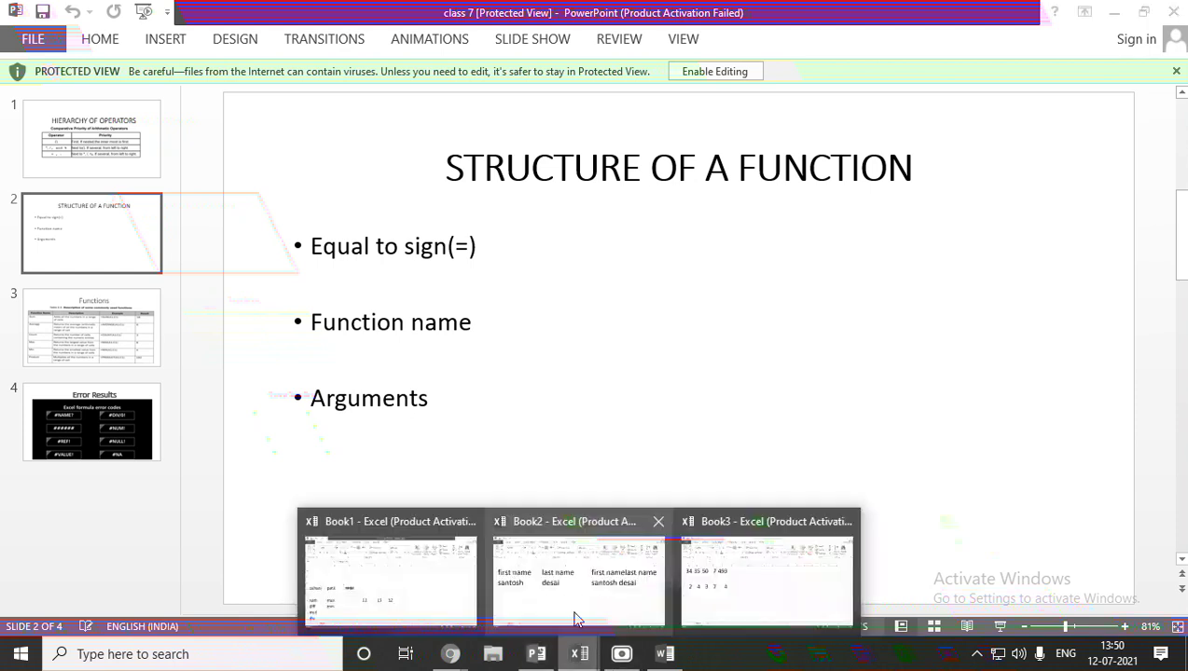
{"action": "left_click", "coordinate": [443, 616]}
{"action": "double_click", "coordinate": [558, 449]}
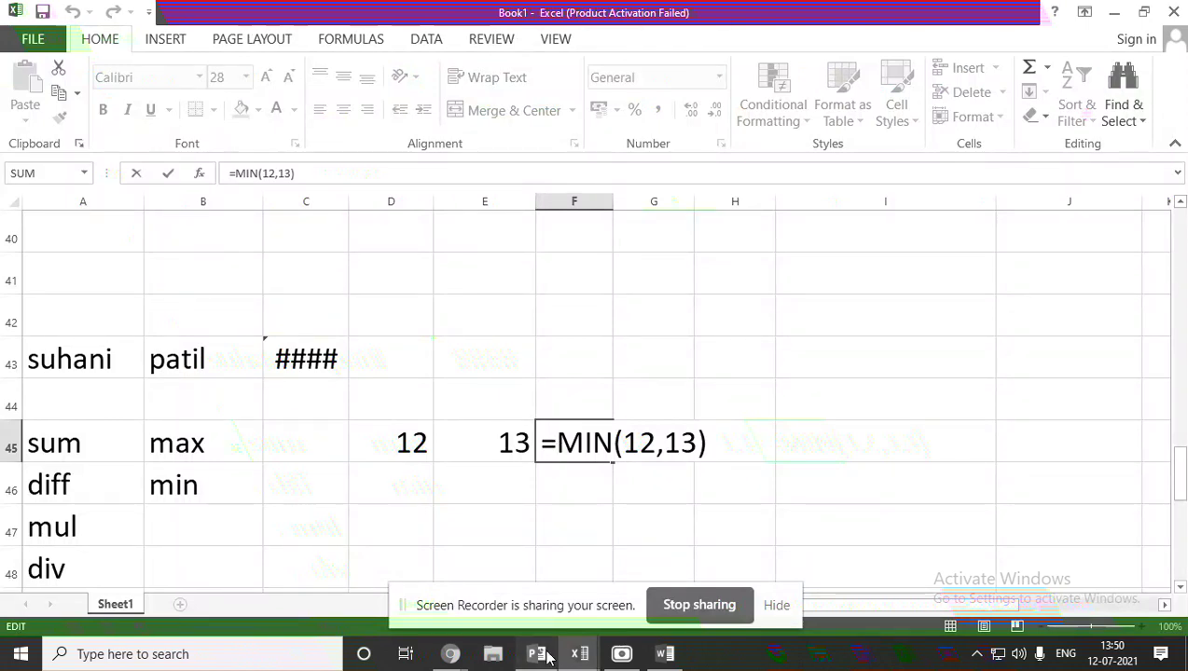
{"action": "key", "text": "alt+Tab"}
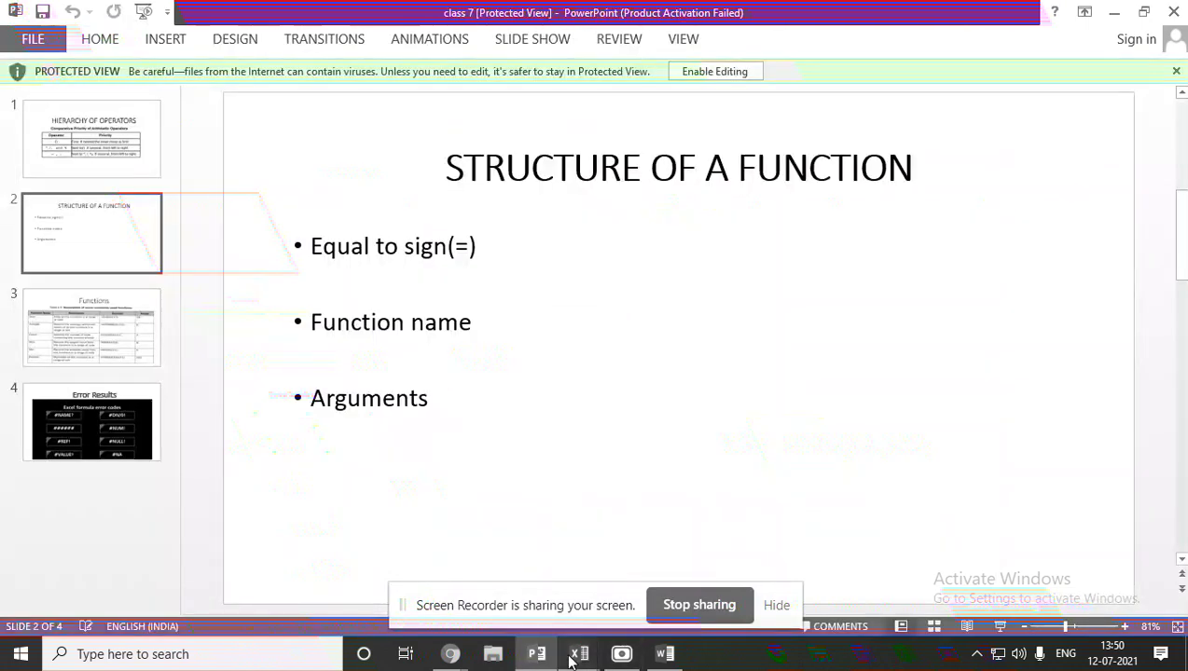
Toggle between Book1 and PowerPoint, ending on the 'STRUCTURE OF A FUNCTION' slide.
{"action": "mouse_move", "coordinate": [579, 653]}
{"action": "left_click", "coordinate": [469, 594]}
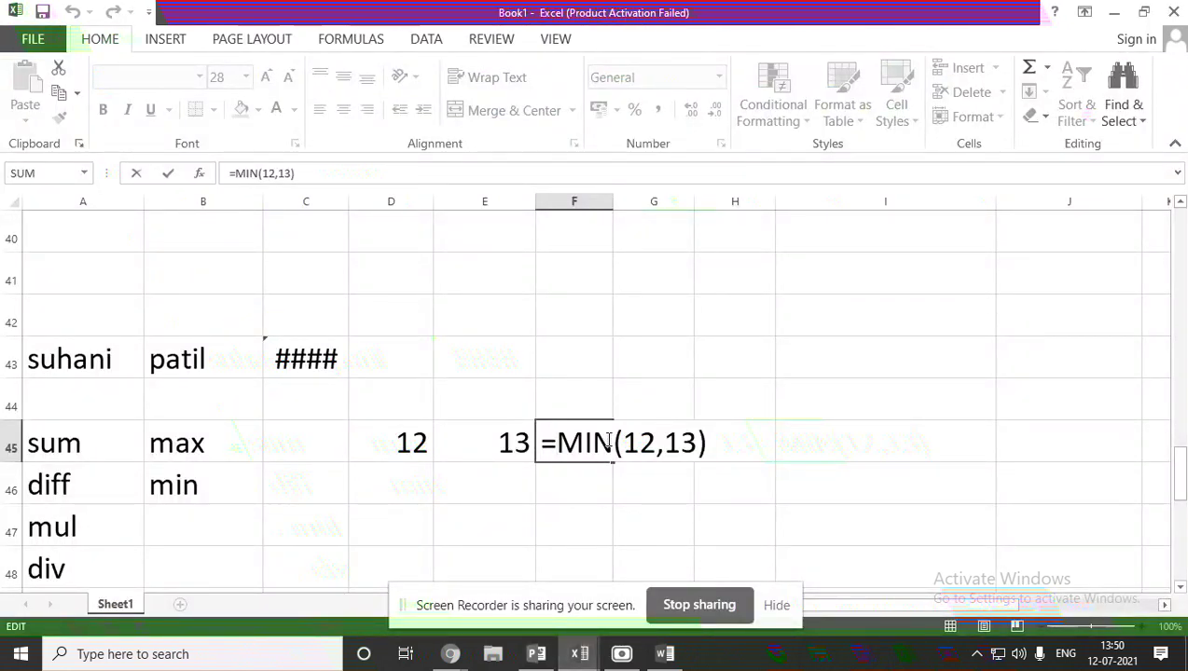
{"action": "left_click", "coordinate": [552, 658]}
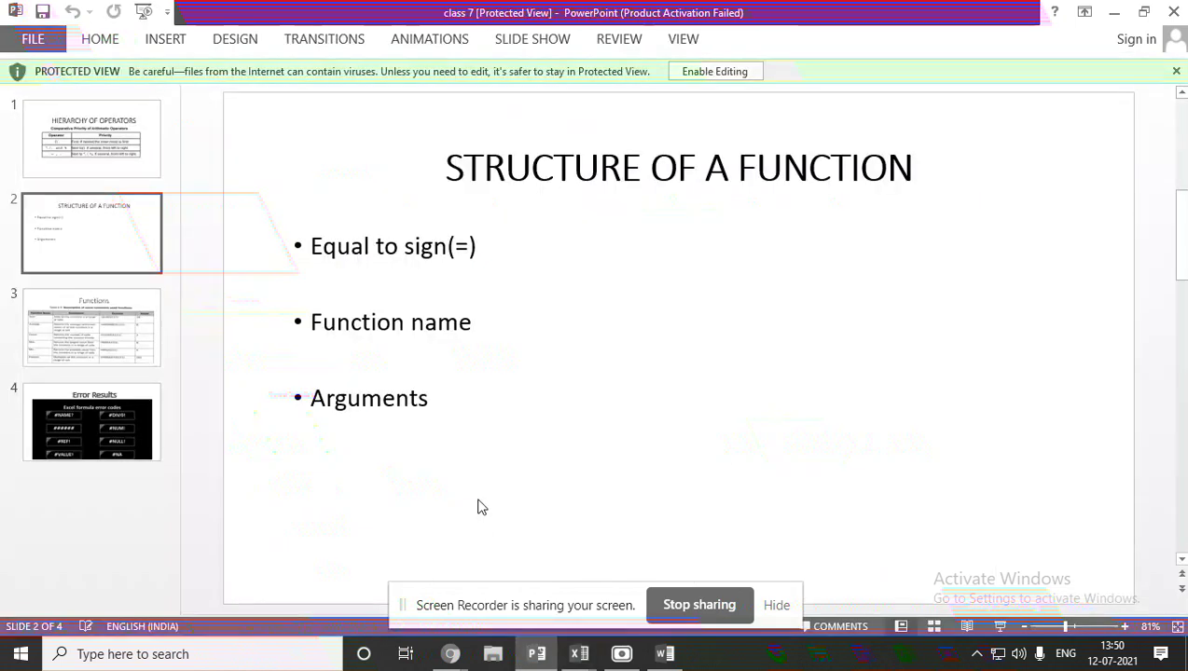
{"action": "left_click", "coordinate": [578, 656]}
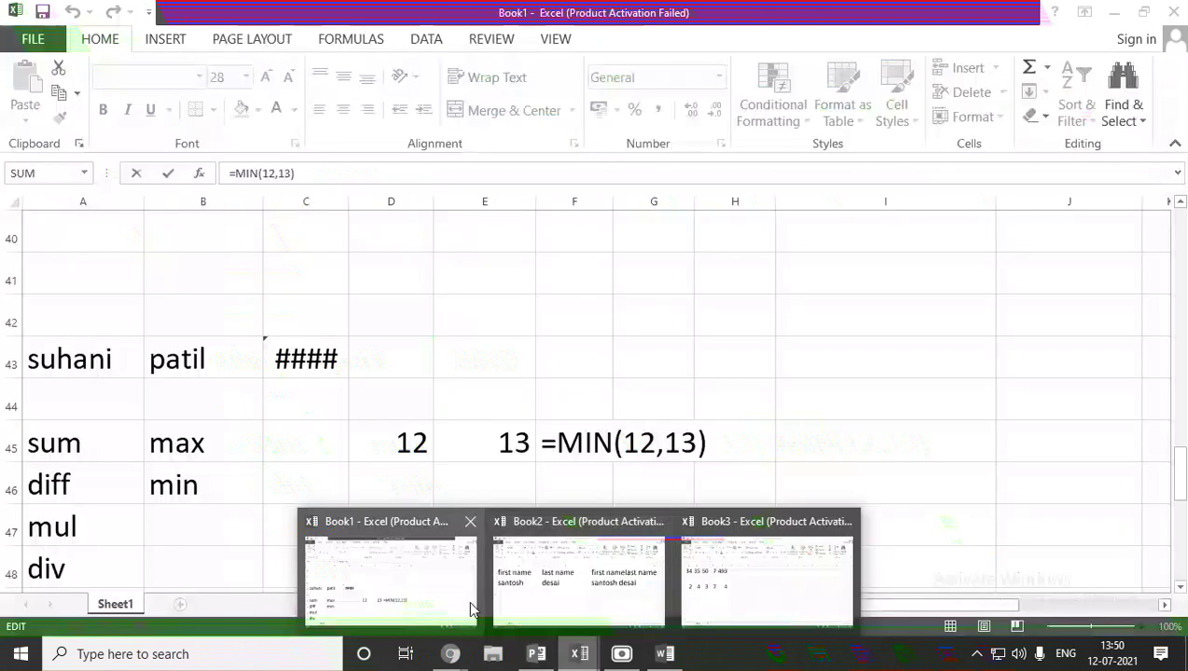
{"action": "left_click", "coordinate": [468, 600]}
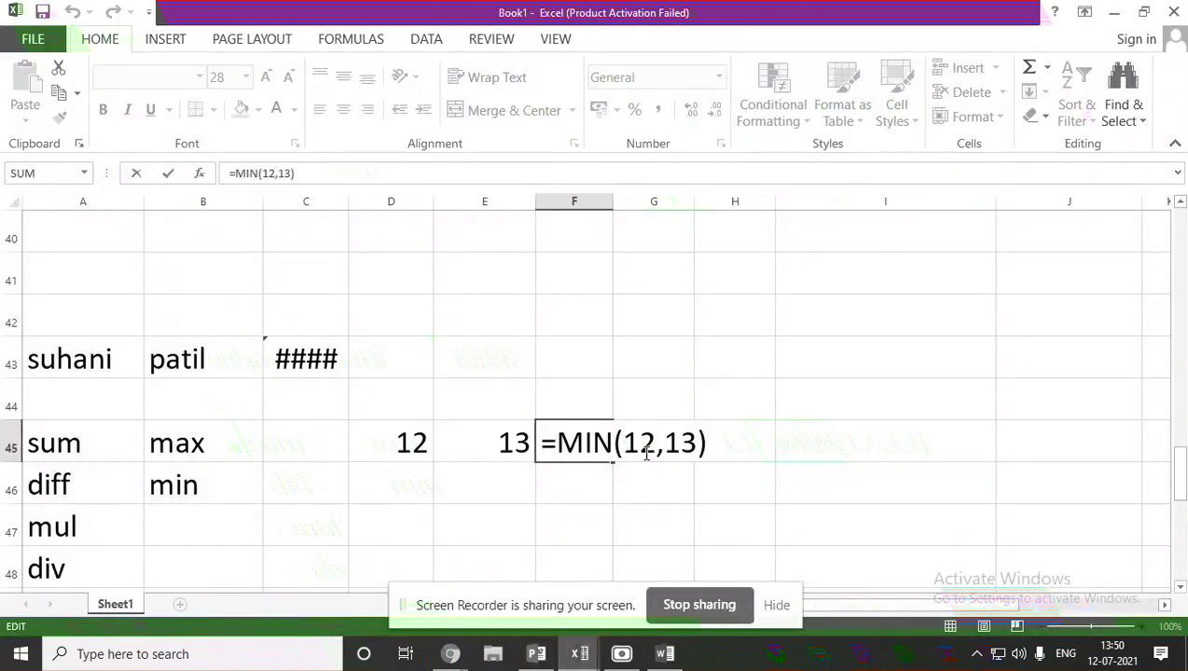
{"action": "left_click", "coordinate": [536, 654]}
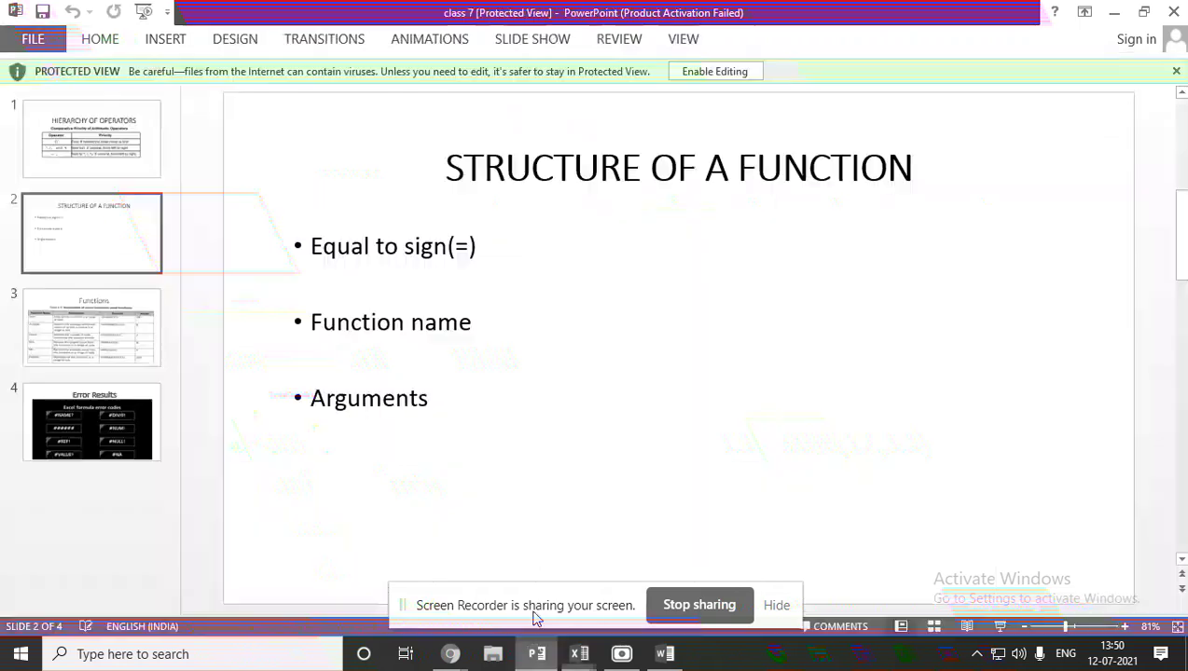